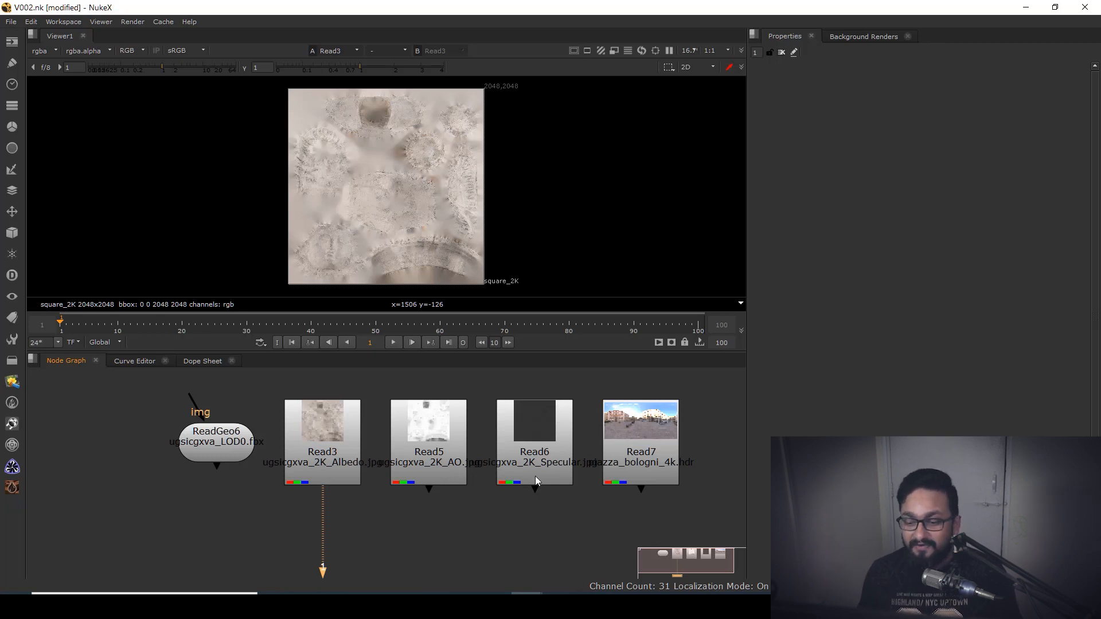
- Display the ReadGeo6 bust geometry in the 3D viewer
scroll(521, 493, down, 3)
scroll(445, 453, up, 3)
click(387, 452)
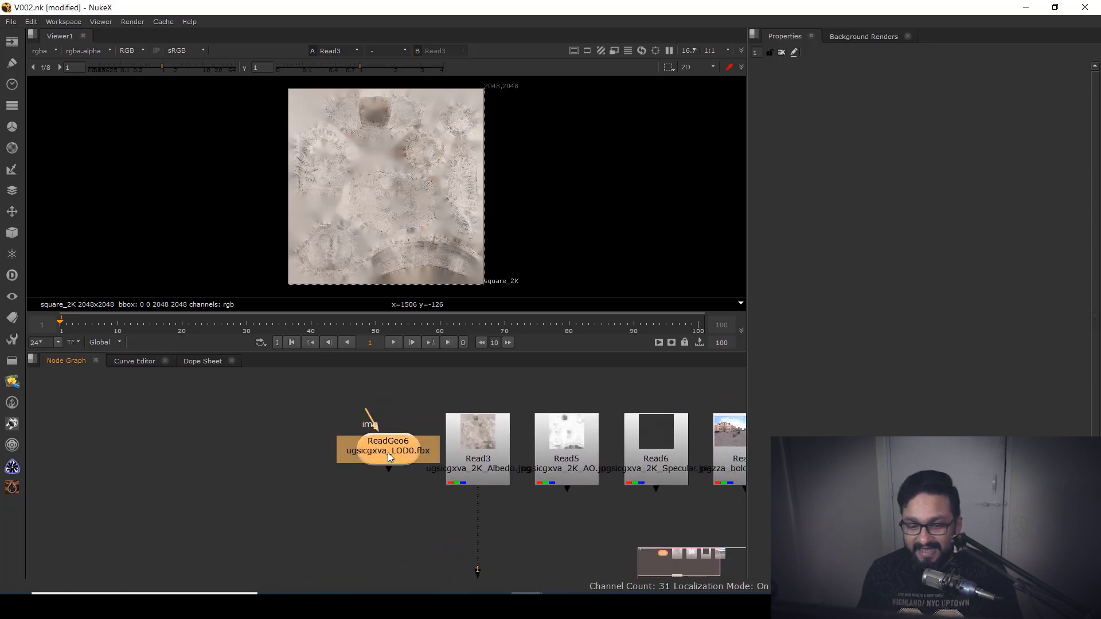
key(1)
key(Tab)
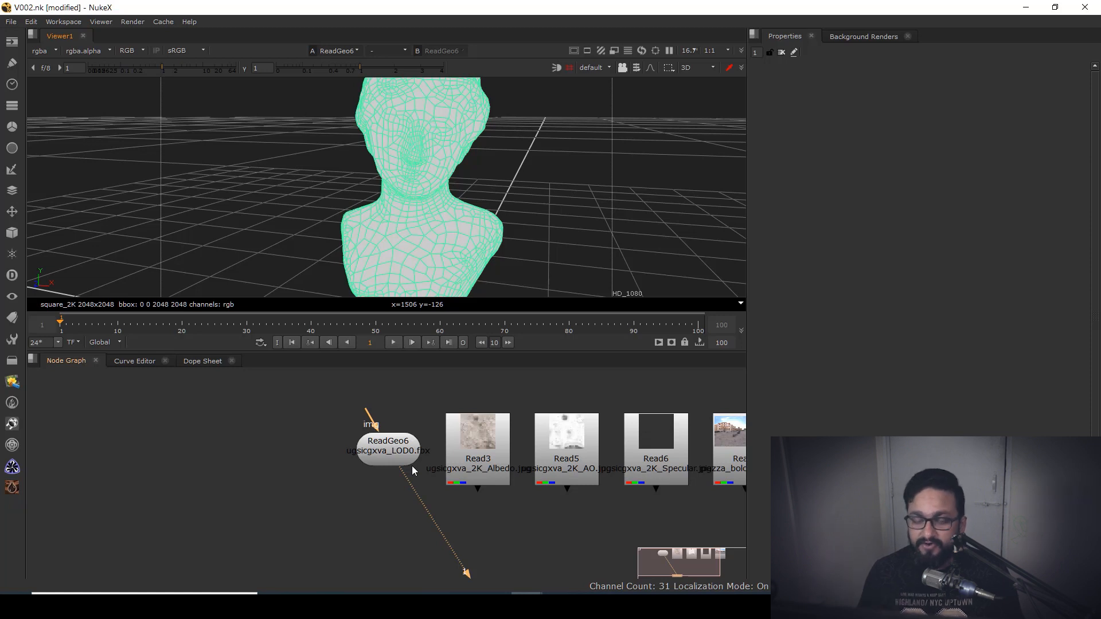
- Inspect the albedo texture and the ambient occlusion texture in the viewer
click(483, 449)
key(1)
scroll(474, 432, up, 3)
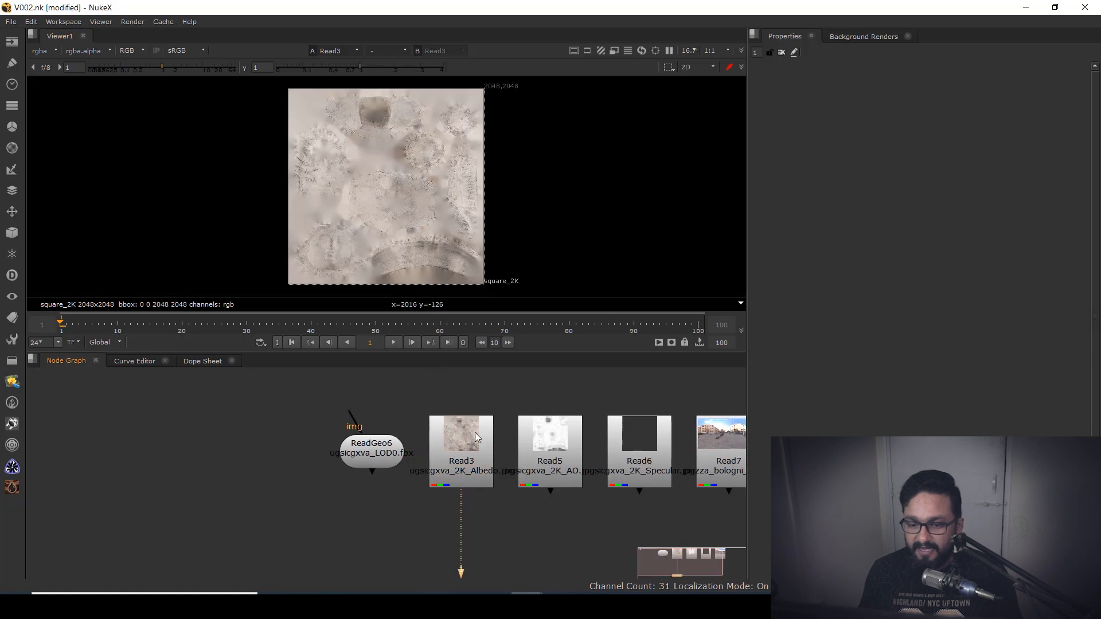
click(466, 450)
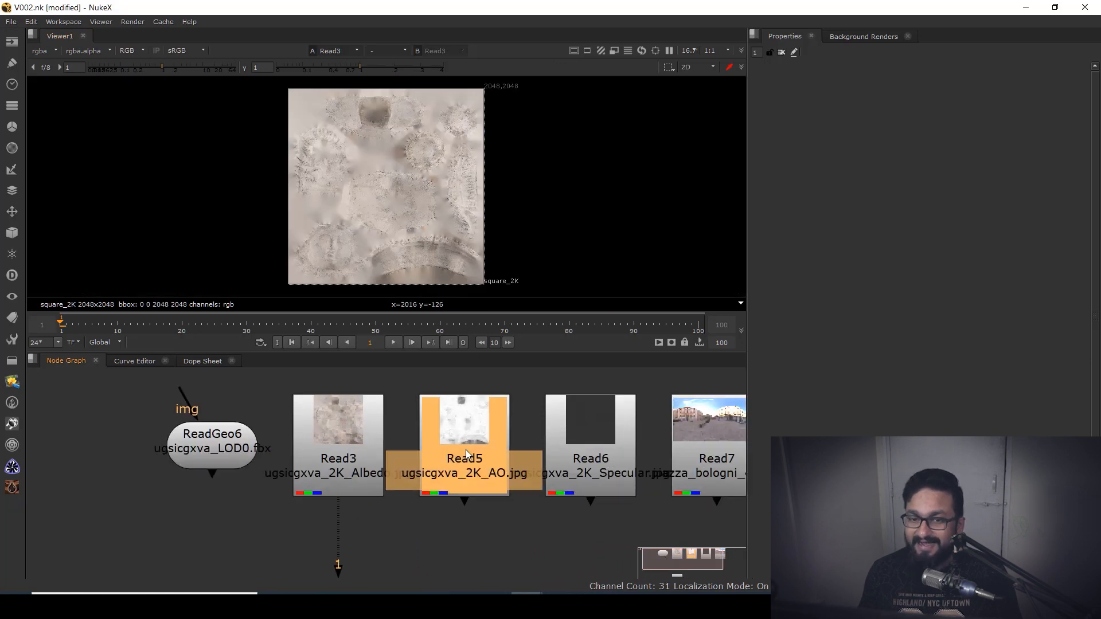
key(1)
drag(545, 494, 427, 470)
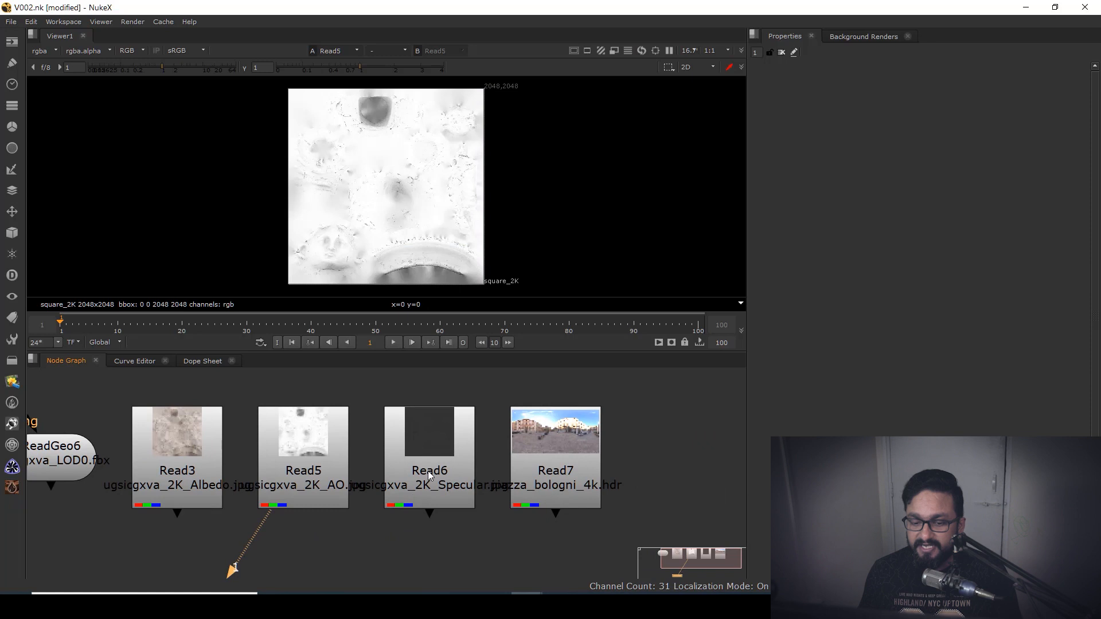
- Inspect the specular texture with the viewer gain raised to about 10.5, and reset the gain to 1
scroll(430, 465, up, 2)
click(434, 460)
key(1)
scroll(400, 191, up, 3)
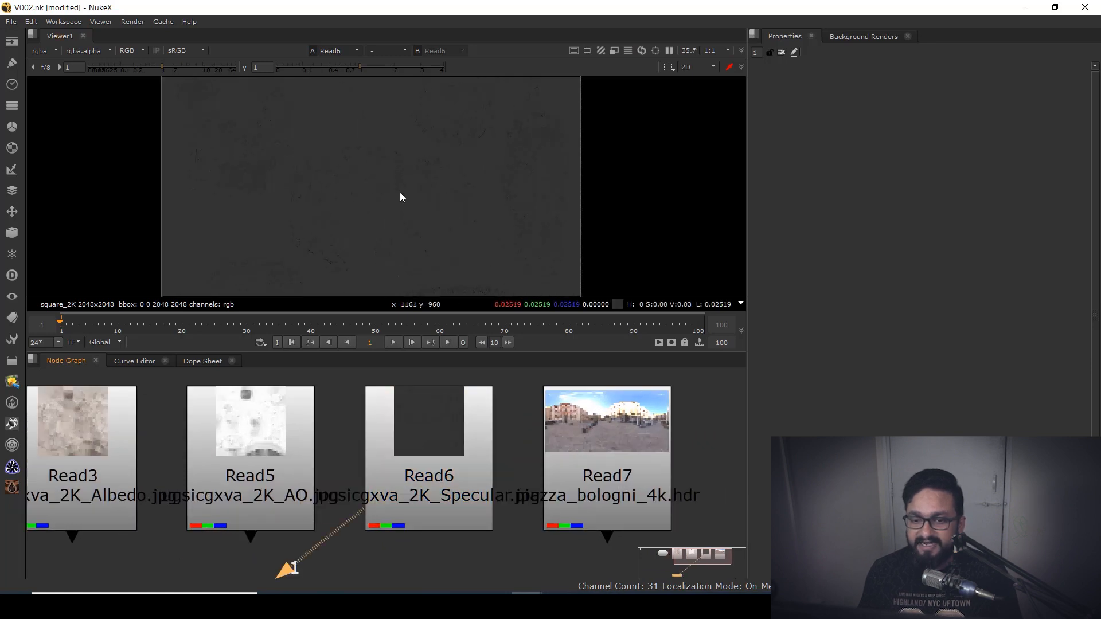
scroll(400, 192, down, 4)
drag(173, 67, 204, 73)
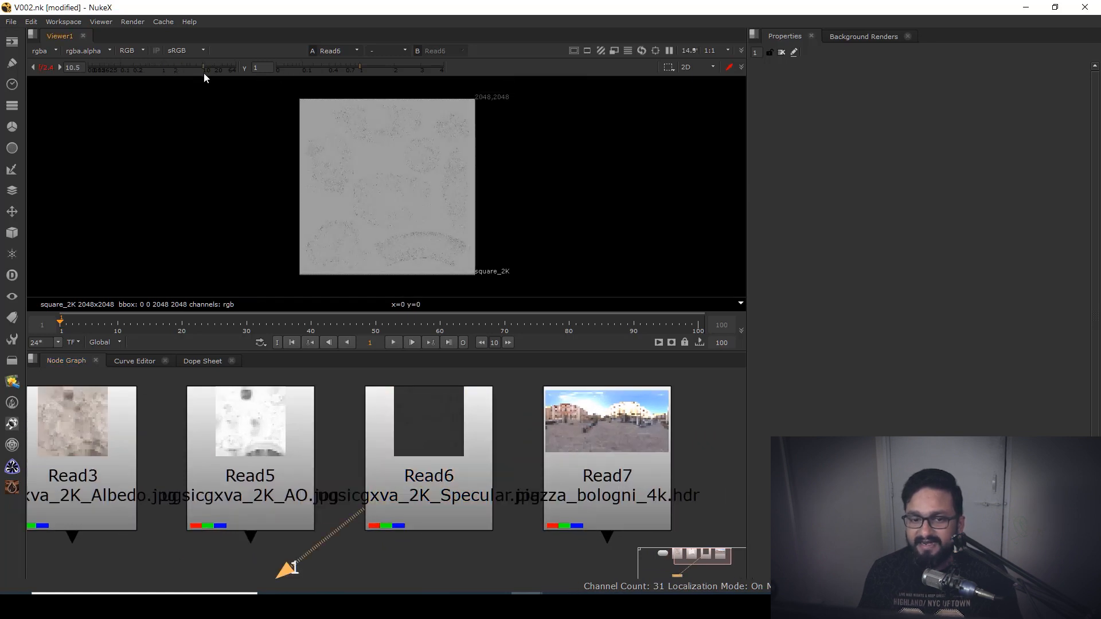
ctrl+click(184, 66)
- View the piazza_bologni_4k.hdr environment image in the viewer
drag(609, 463, 472, 451)
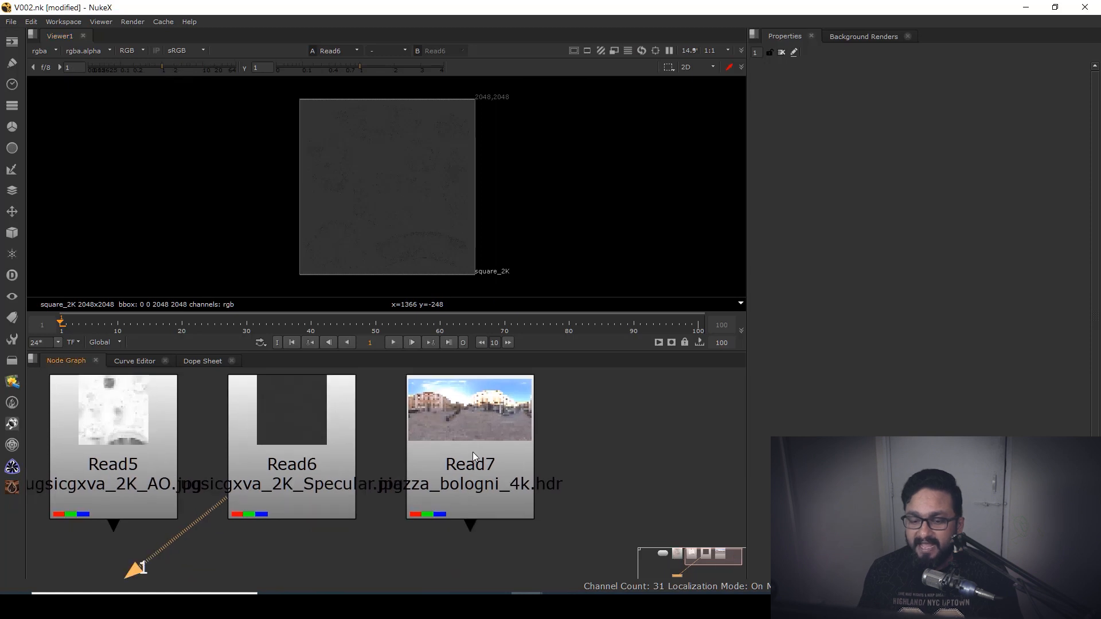
click(472, 452)
key(1)
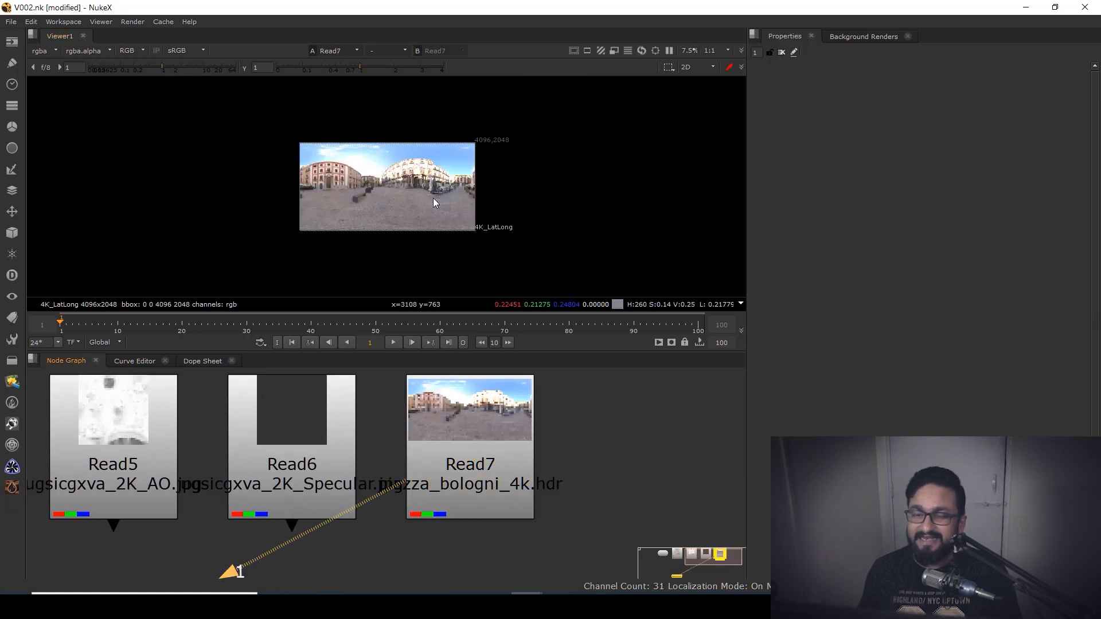
- Move the ReadGeo6 geometry node away from the textures and place the Read3 albedo node above it
scroll(366, 476, down, 5)
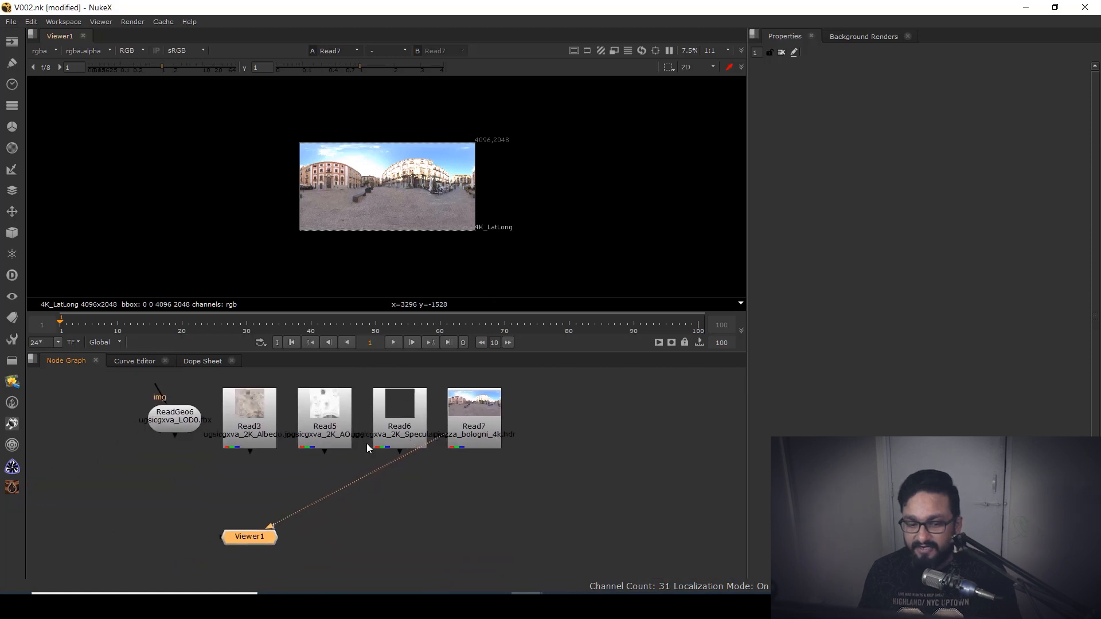
drag(175, 422, 642, 434)
scroll(621, 451, down, 3)
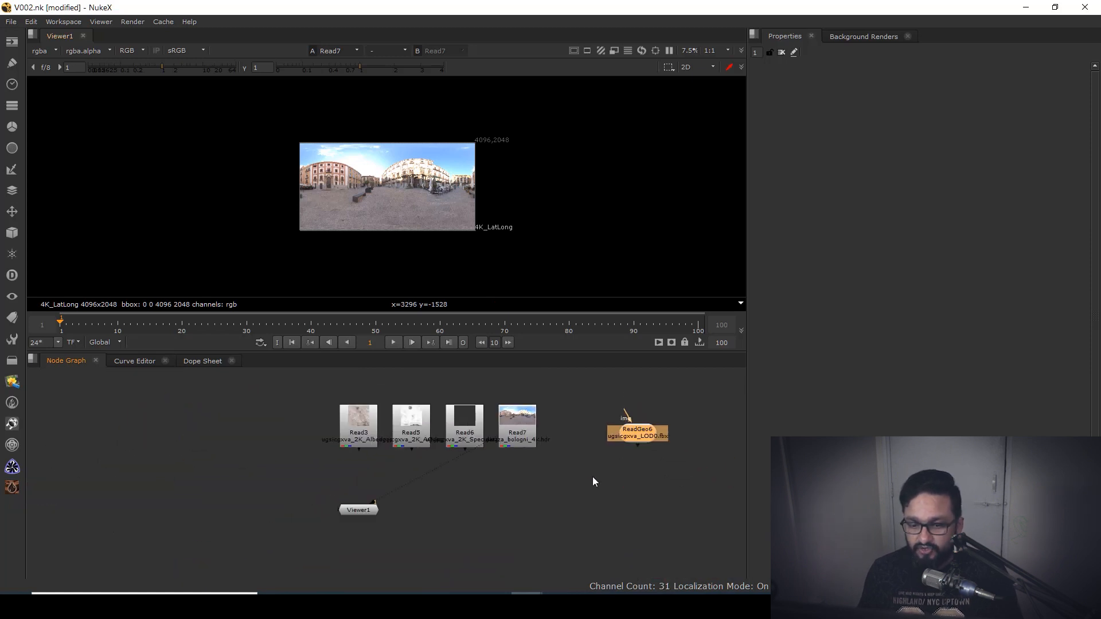
drag(592, 476, 403, 482)
drag(167, 440, 455, 398)
drag(437, 441, 455, 480)
click(513, 438)
scroll(513, 438, up, 3)
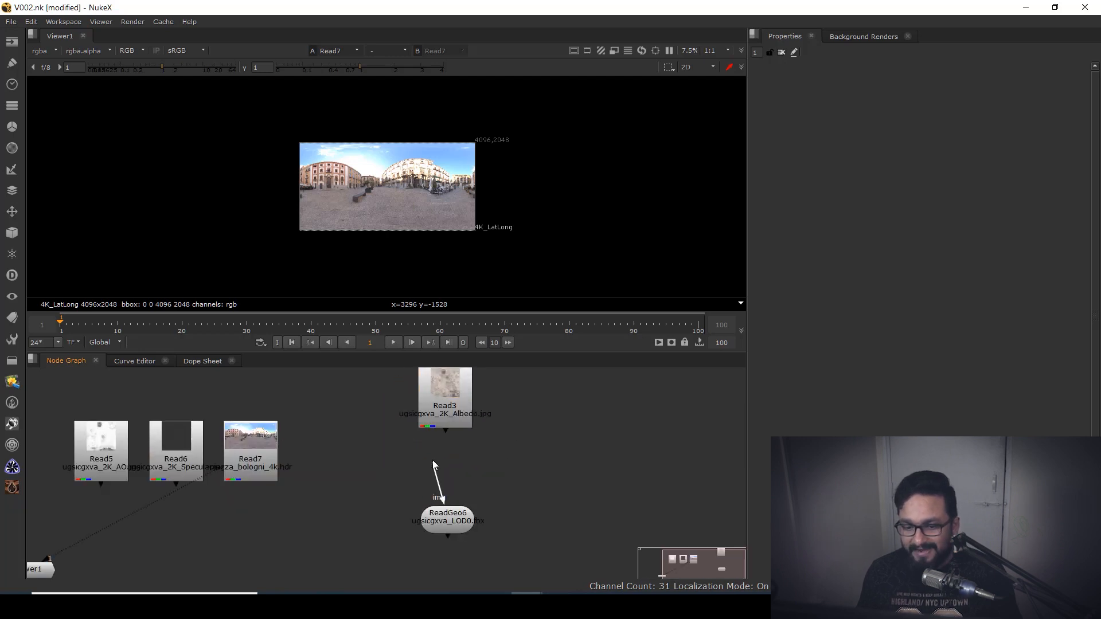
- Connect the Read3 albedo texture to the img input of ReadGeo6 and view the textured bust in 3D
click(456, 430)
key(1)
drag(432, 502, 453, 409)
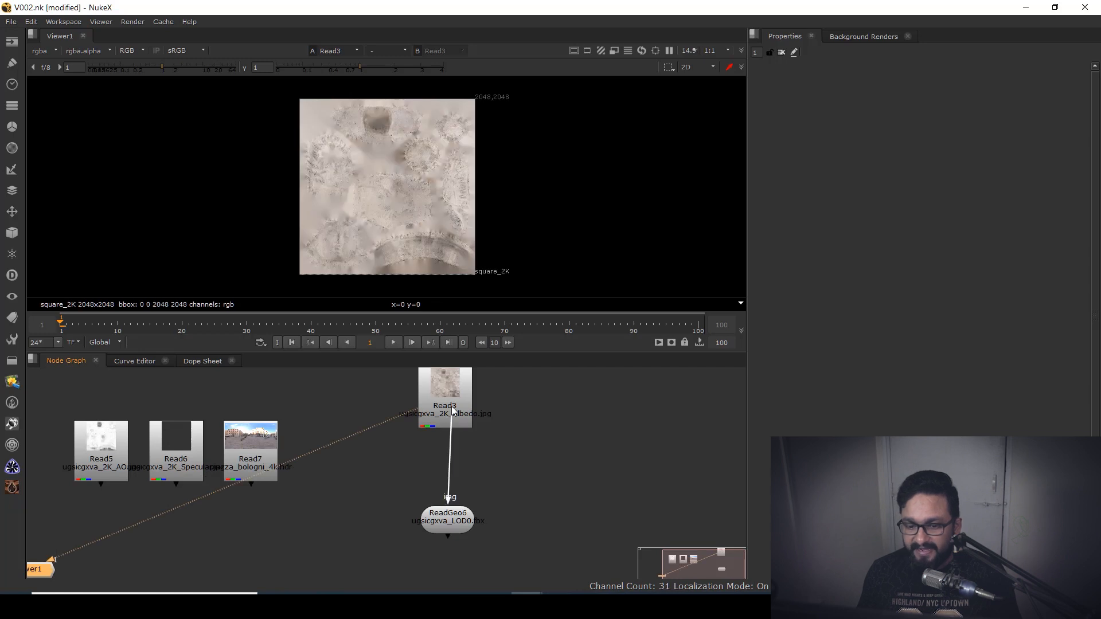
click(446, 519)
key(1)
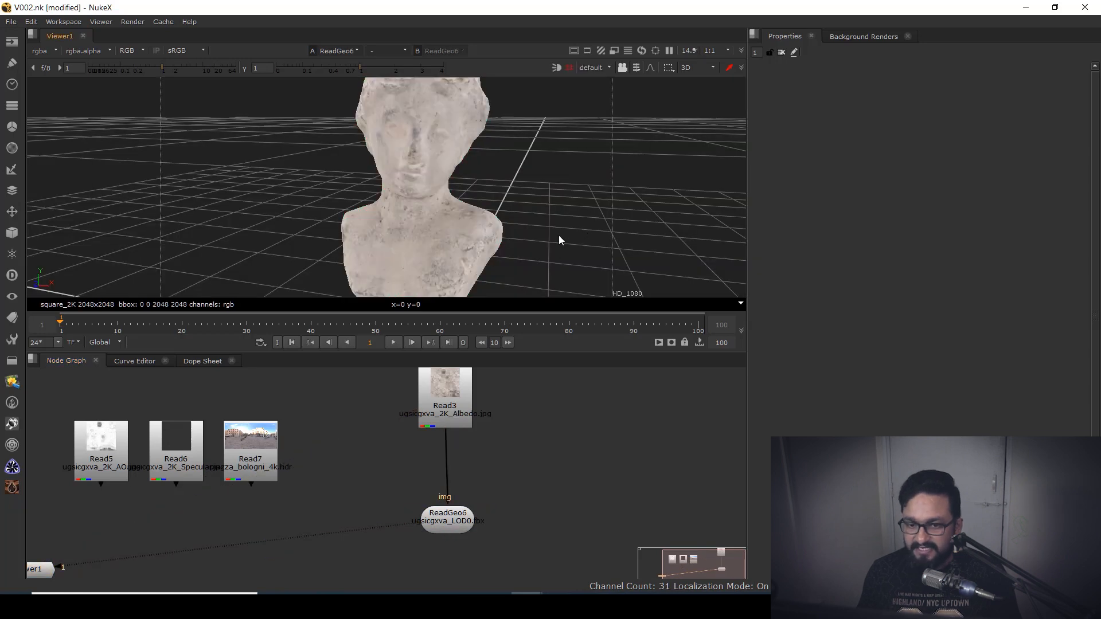
drag(395, 227, 421, 242)
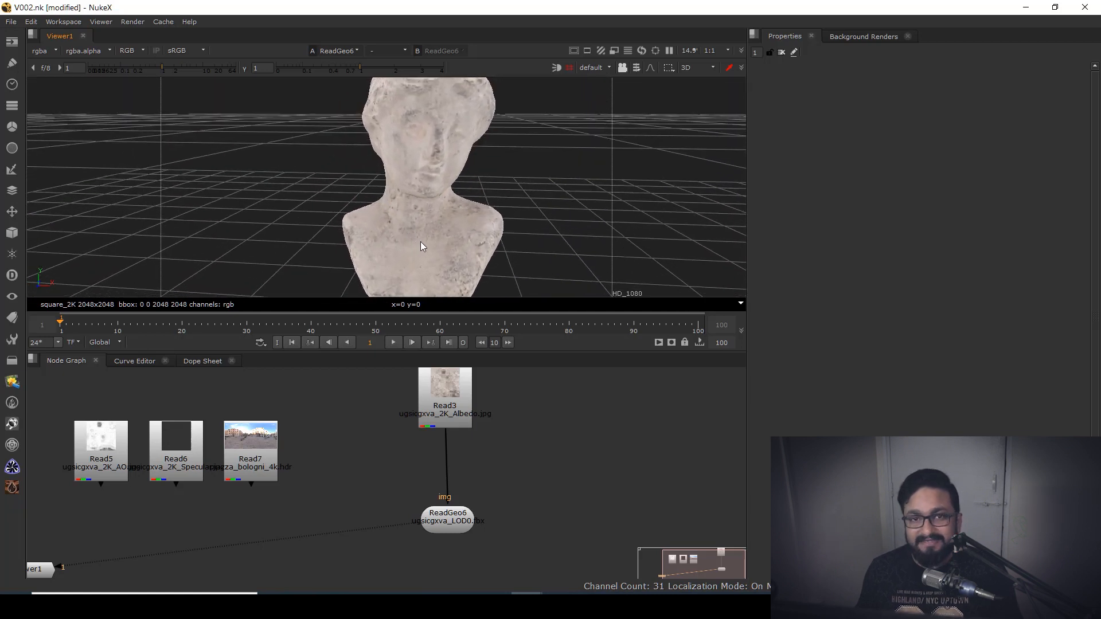
- Add a Scene node below ReadGeo6, fed by the bust geometry
click(450, 523)
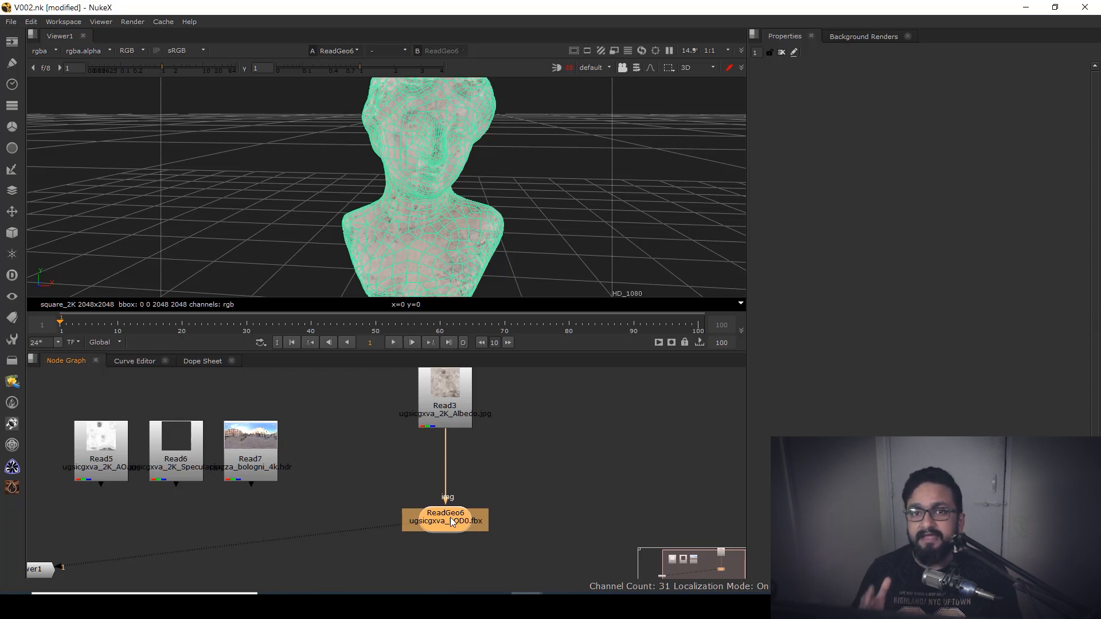
drag(461, 507, 457, 479)
click(512, 458)
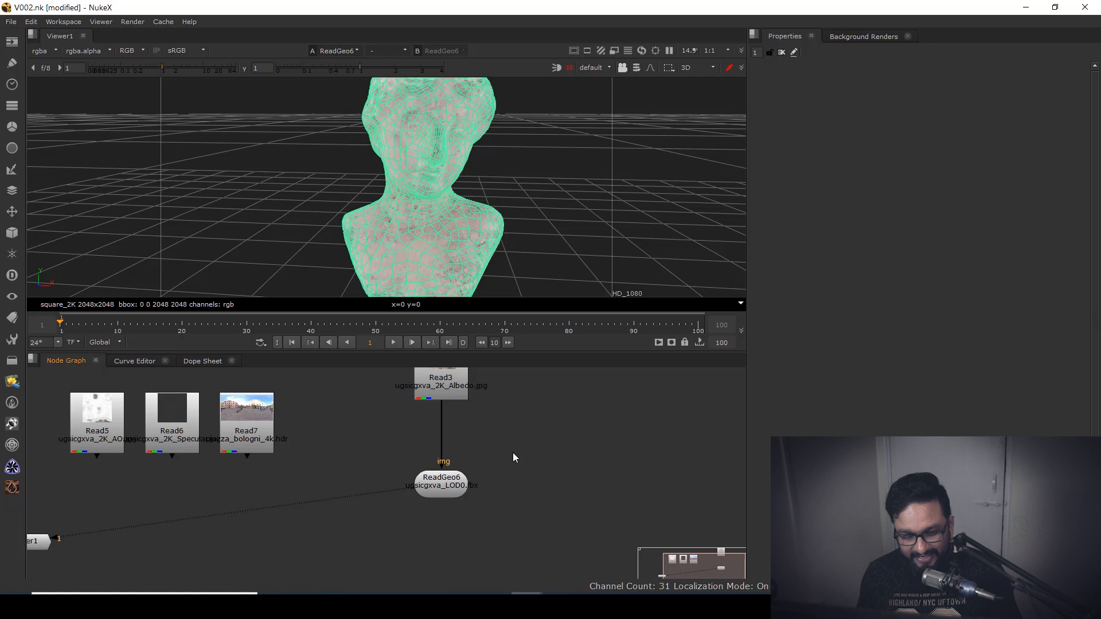
key(Tab)
text(sc)
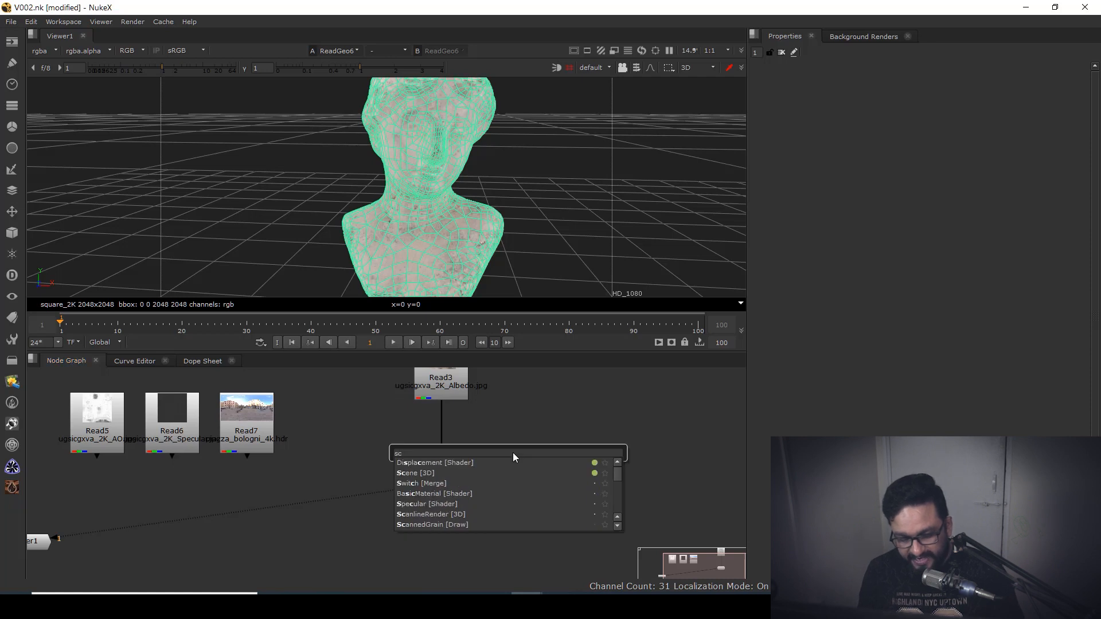
text(ene)
key(Return)
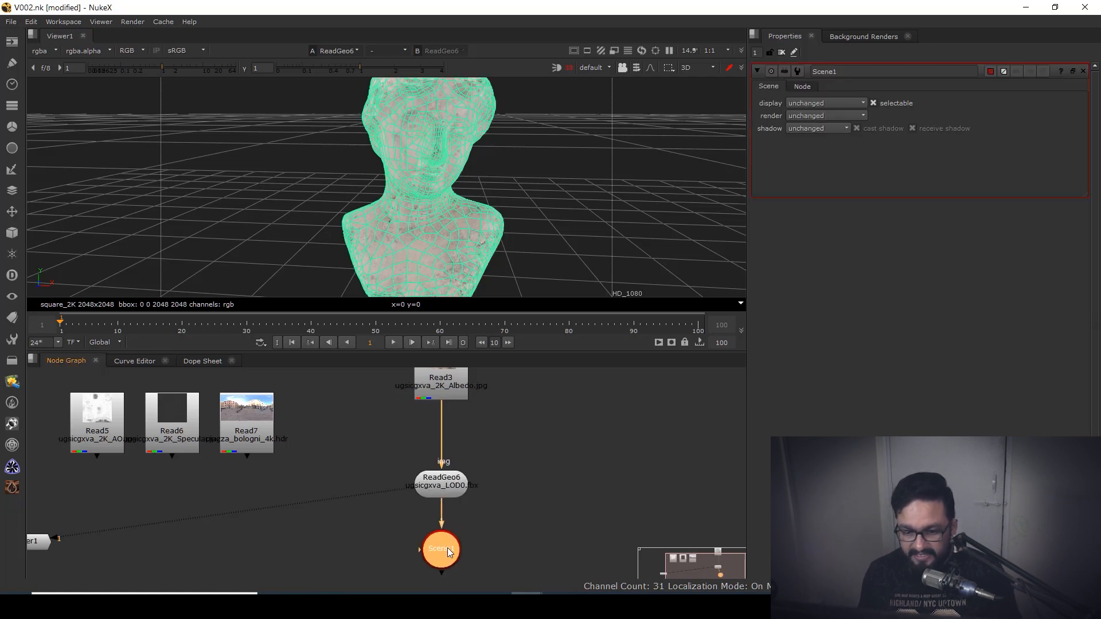
- Add a Camera node, connect it to the Scene node, and align it beside the scene
click(511, 483)
key(Tab)
text(camera)
key(Return)
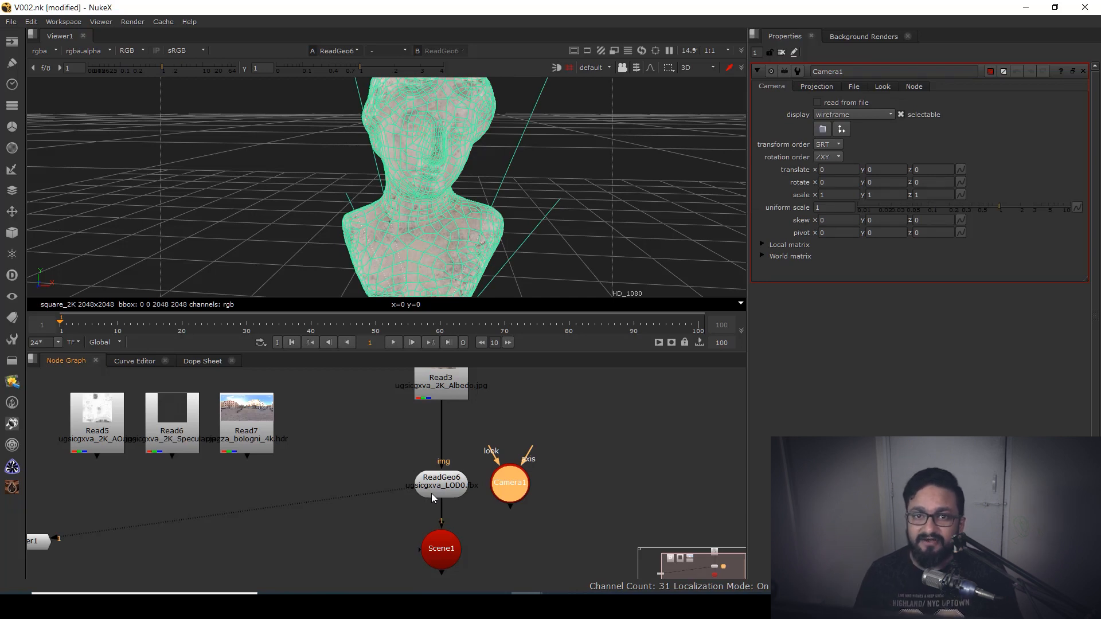
drag(530, 484, 532, 444)
drag(518, 445, 569, 429)
drag(562, 451, 559, 474)
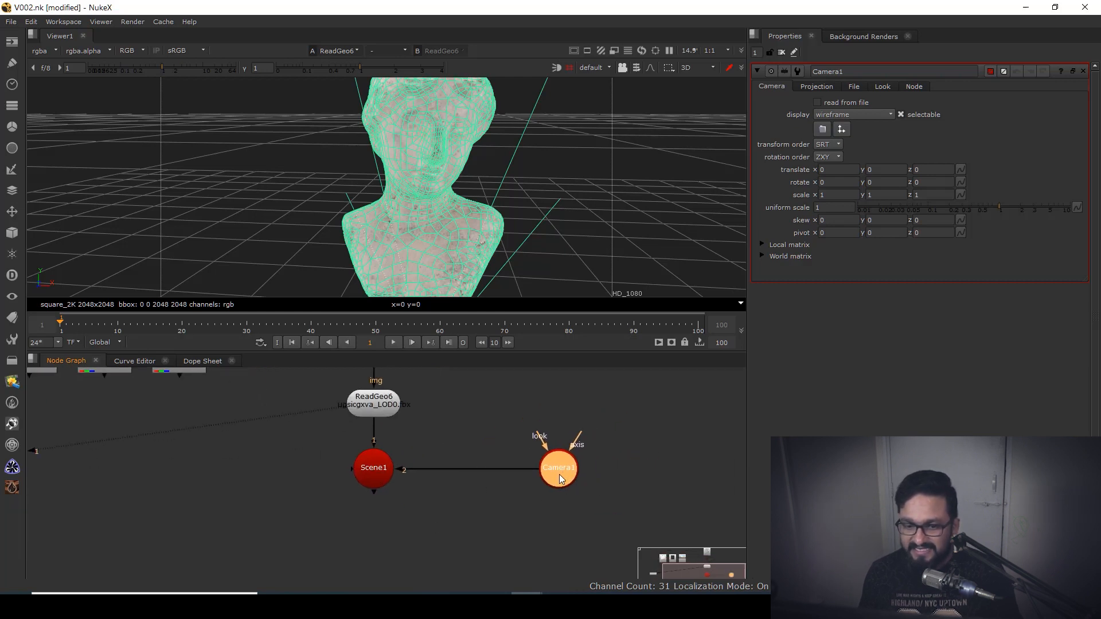
- Set the camera's focal length to 200 in its projection settings
scroll(510, 179, down, 5)
drag(520, 173, 342, 257)
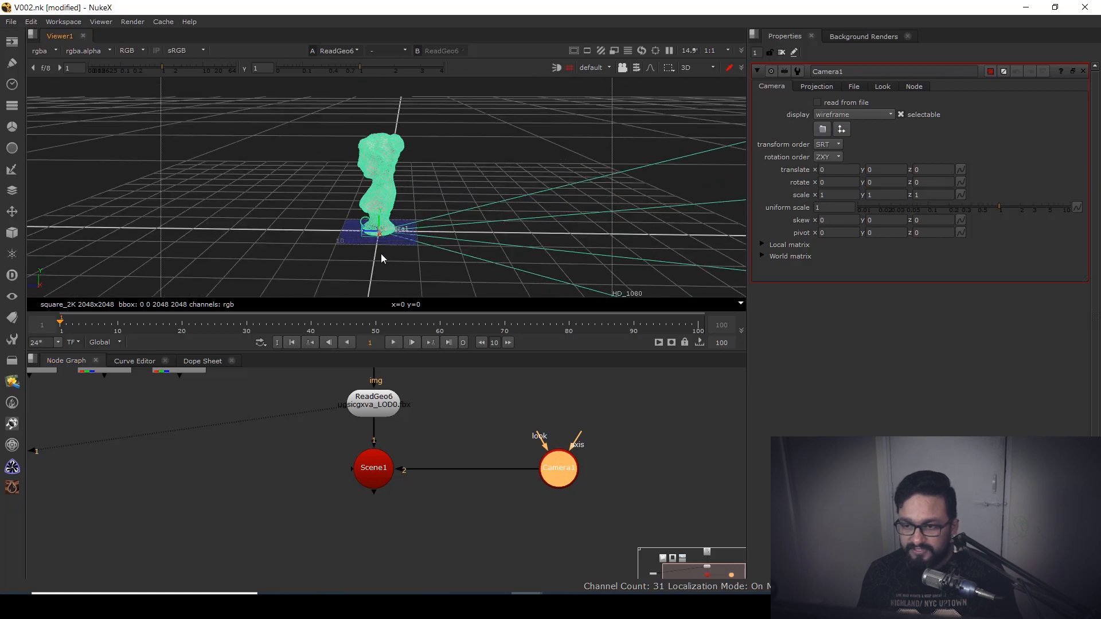
click(818, 87)
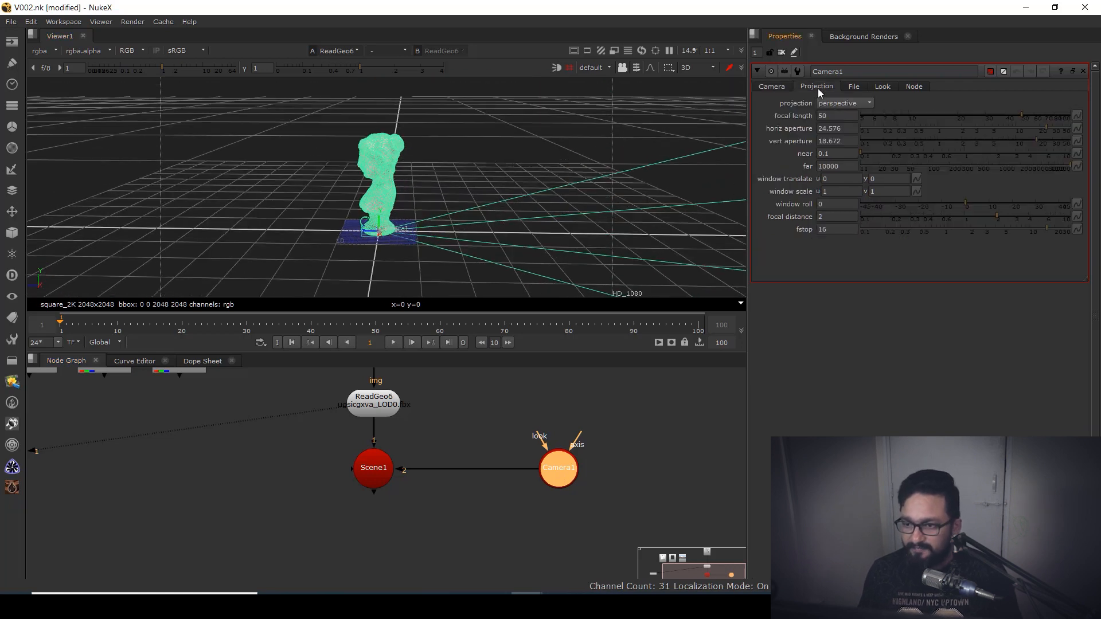
double_click(835, 115)
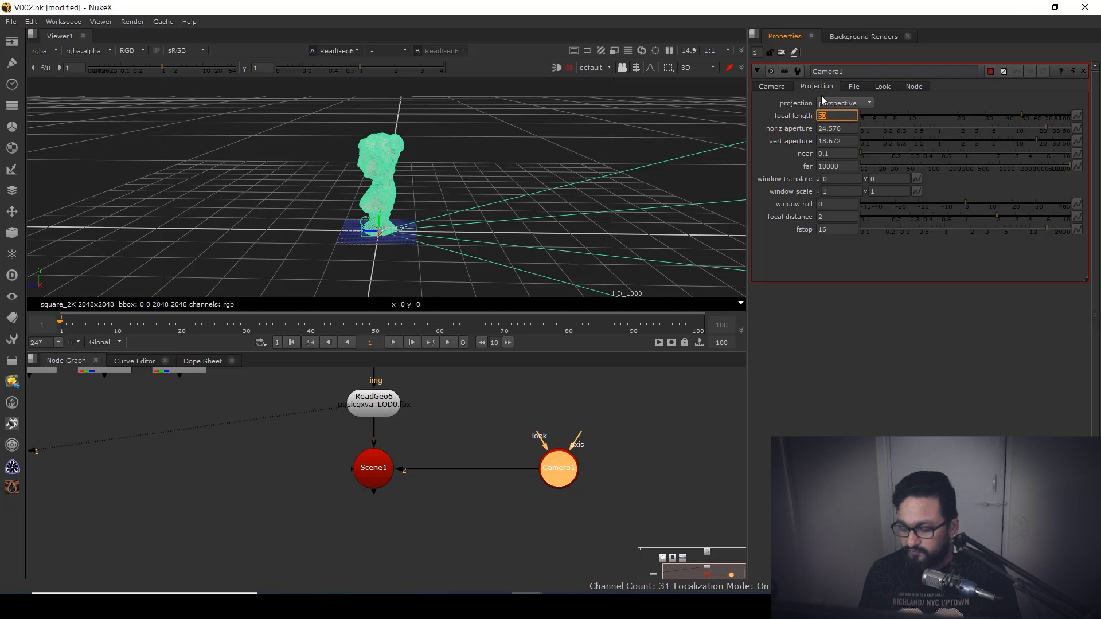
text(200)
key(Return)
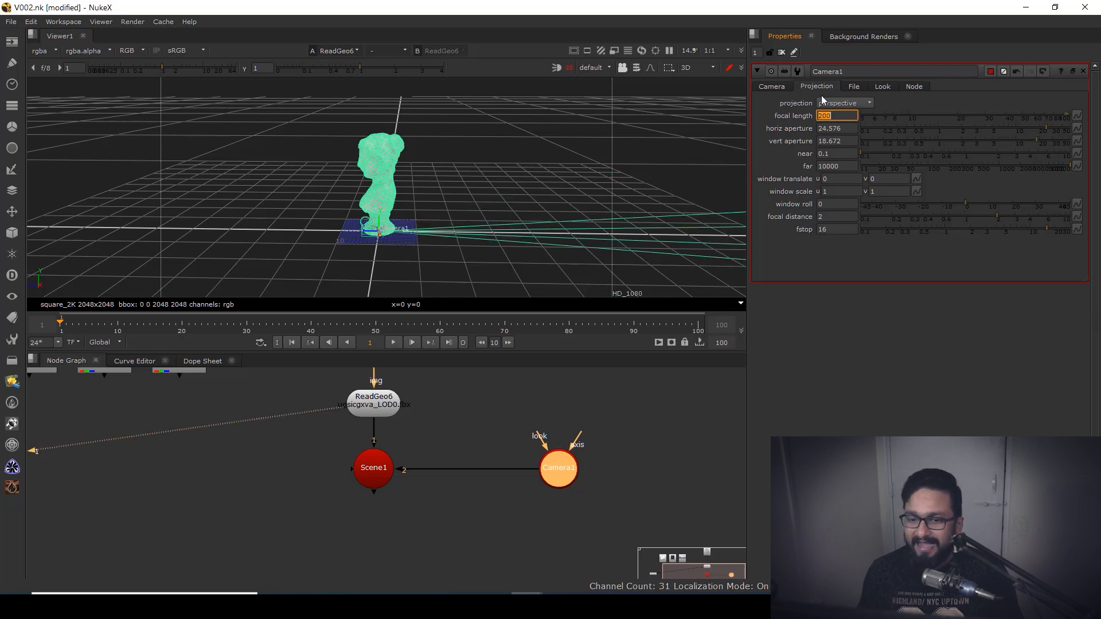
- Move the camera far back in front of the bust and raise it to about 16.4 in Y
drag(427, 188, 516, 240)
drag(579, 233, 78, 224)
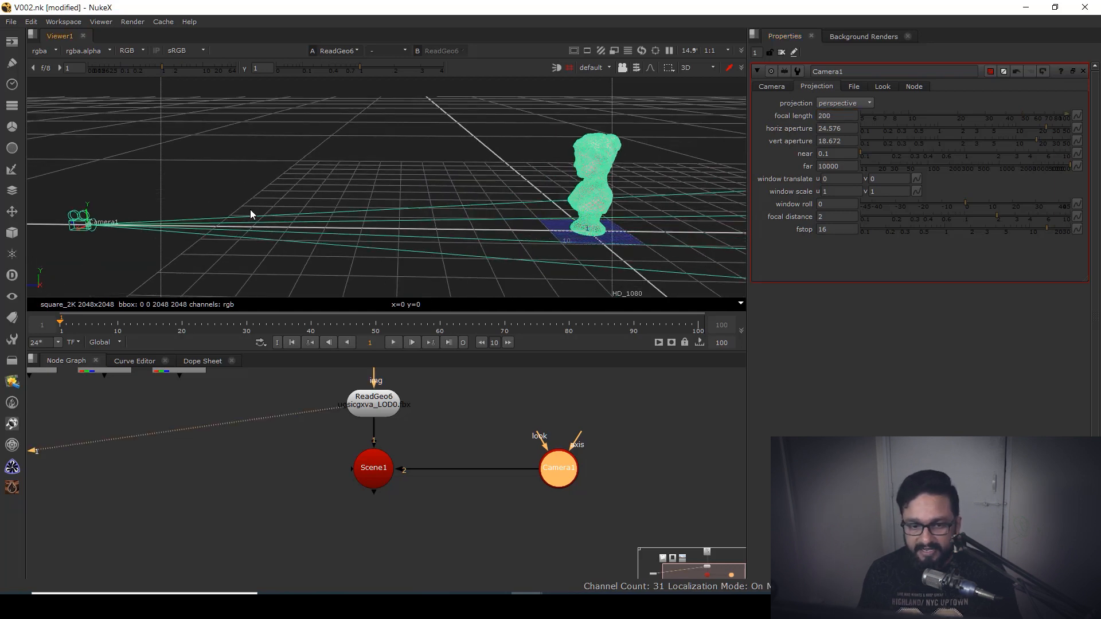
drag(222, 223, 465, 239)
drag(538, 231, 238, 175)
- Add a ScanlineRender node under the Scene and connect Camera1 to its cam input through a right-angled dot
click(407, 506)
key(Tab)
text(scan)
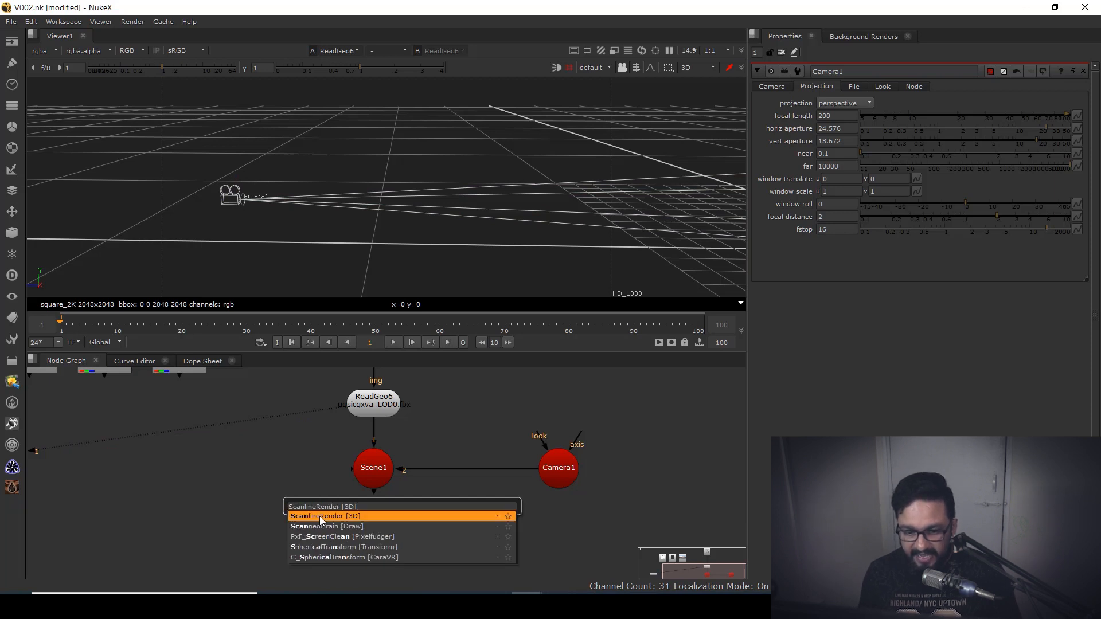
click(319, 519)
scroll(403, 508, up, 1)
drag(403, 508, 584, 476)
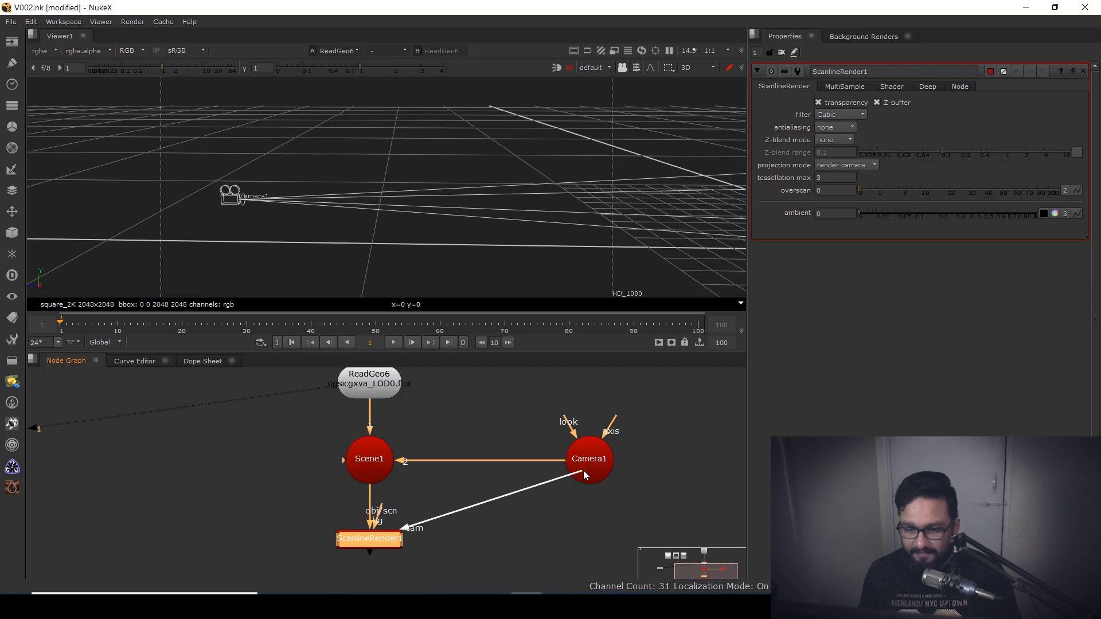
drag(488, 503, 590, 540)
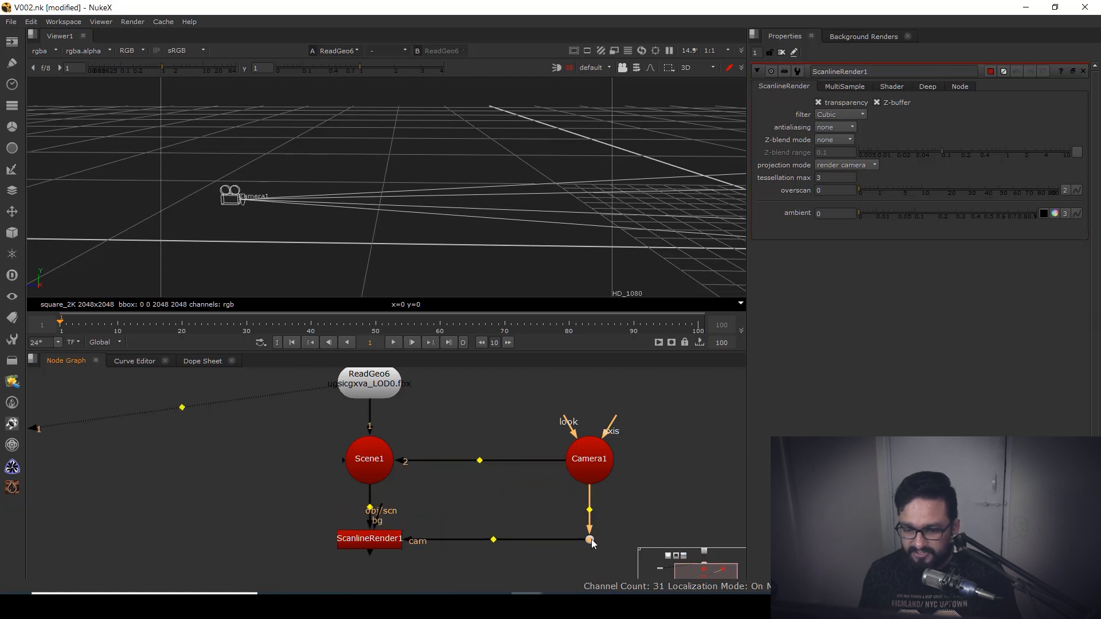
- Display the ScanlineRender output in the viewer as a 2D image
click(375, 541)
key(1)
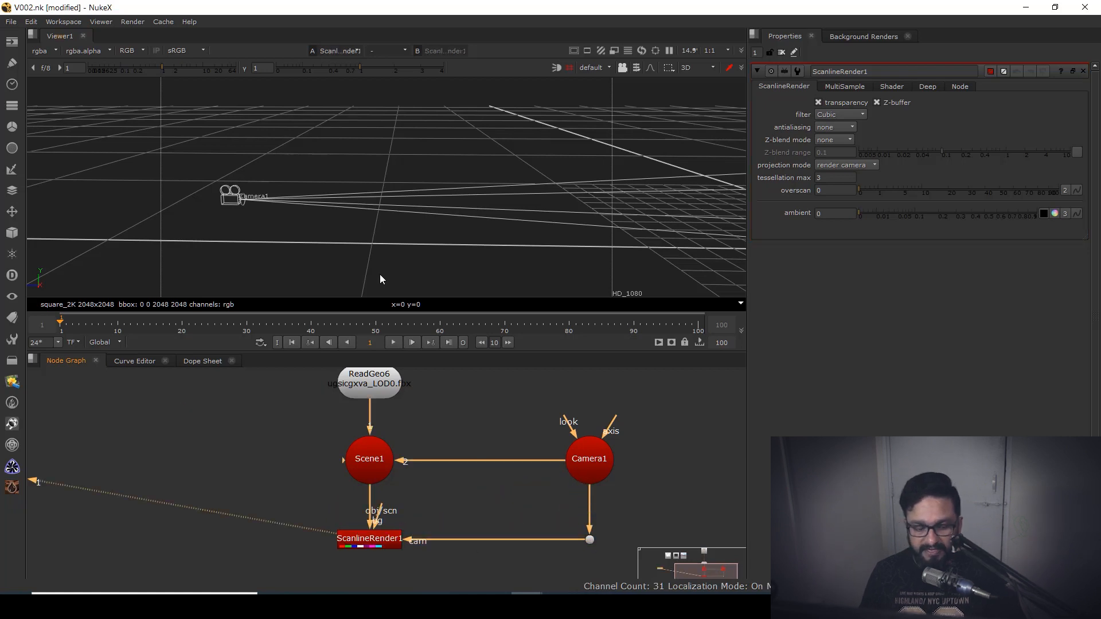
key(Tab)
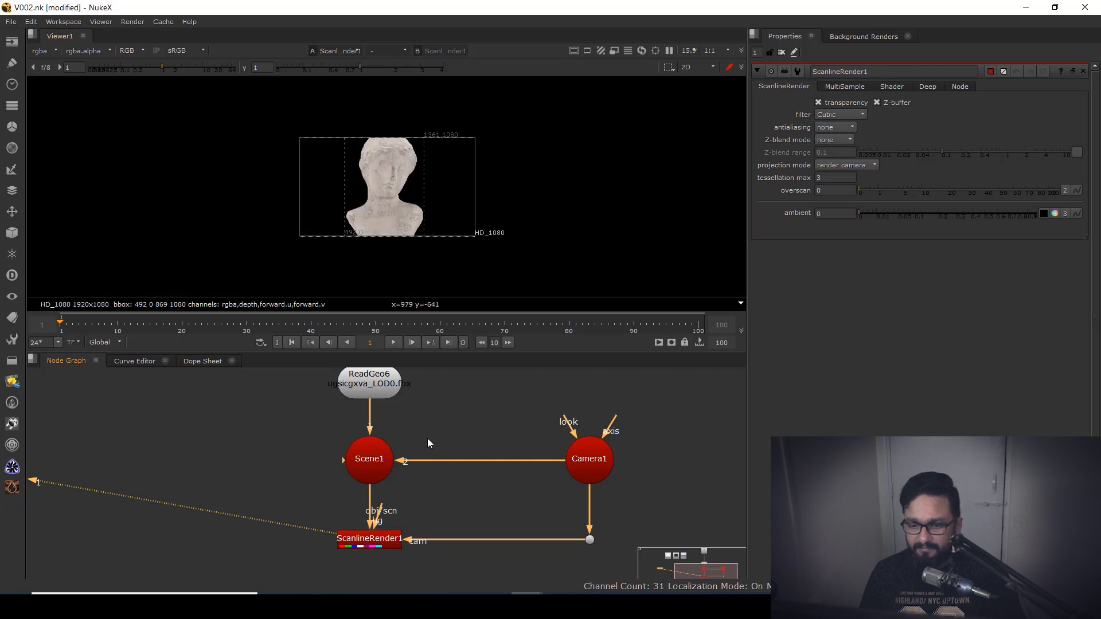
drag(427, 439, 440, 440)
drag(469, 502, 423, 483)
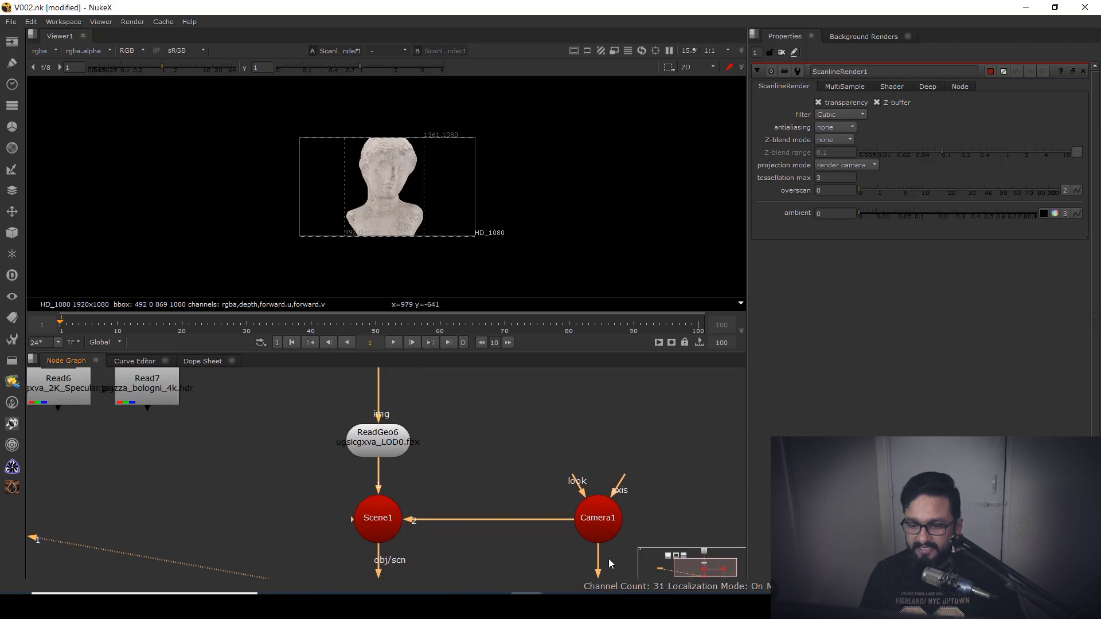
- Increase the Z translation of Camera1 to about 358.8
double_click(597, 520)
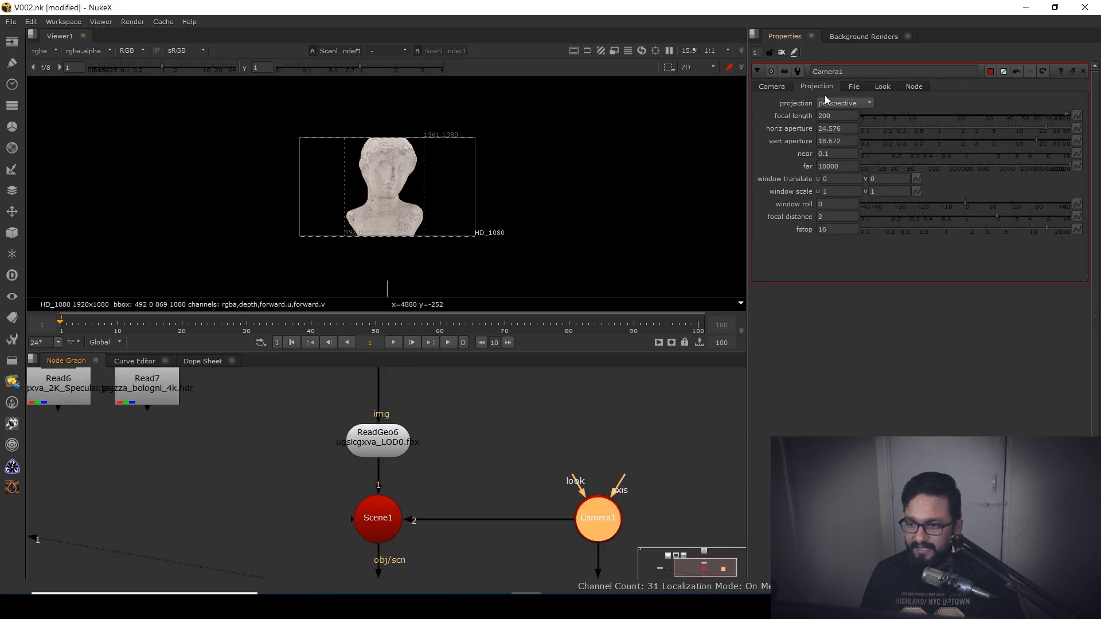
click(771, 87)
click(919, 170)
key(Up)
key(Up)
key(Up)
key(Up)
key(Up)
key(Up)
key(Up)
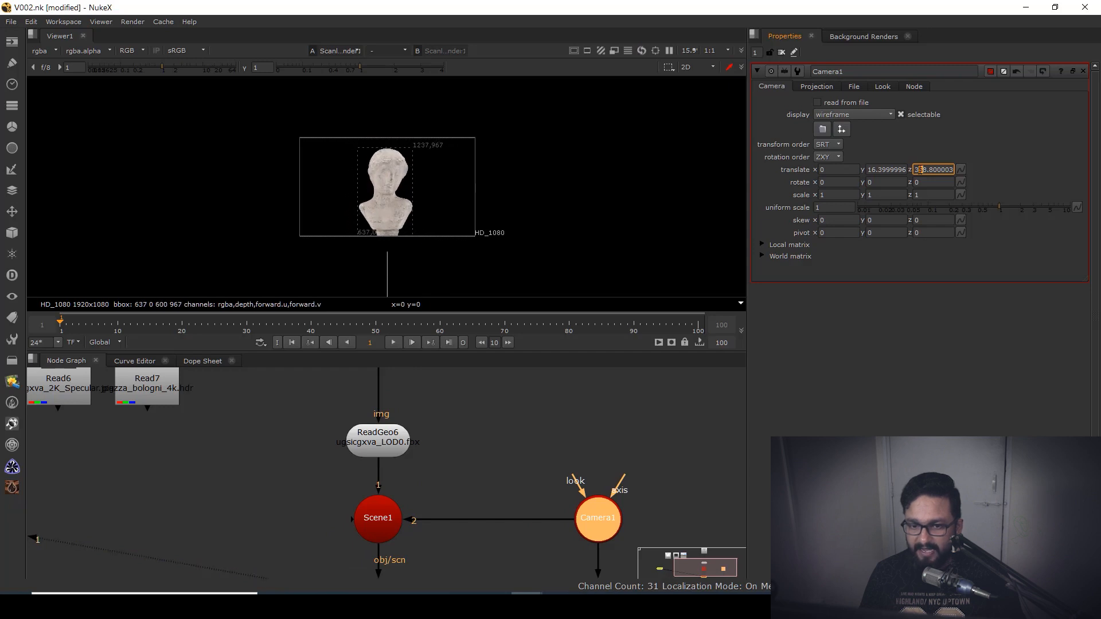
- Set the camera's X rotation to -0.4 to tilt it slightly downward
click(835, 182)
key(Down)
key(Down)
key(Down)
key(Down)
key(Up)
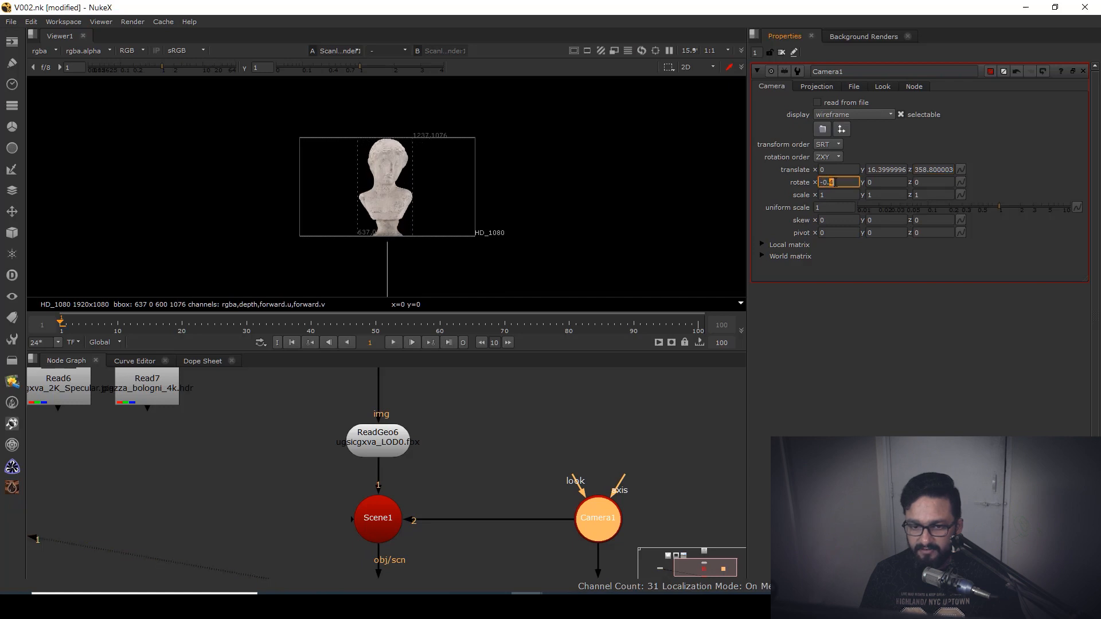
- Set Camera1's Z translation to about 398.8 and its X rotation to -0.3, framing the whole bust
click(920, 170)
key(Up)
key(Up)
key(Up)
key(Up)
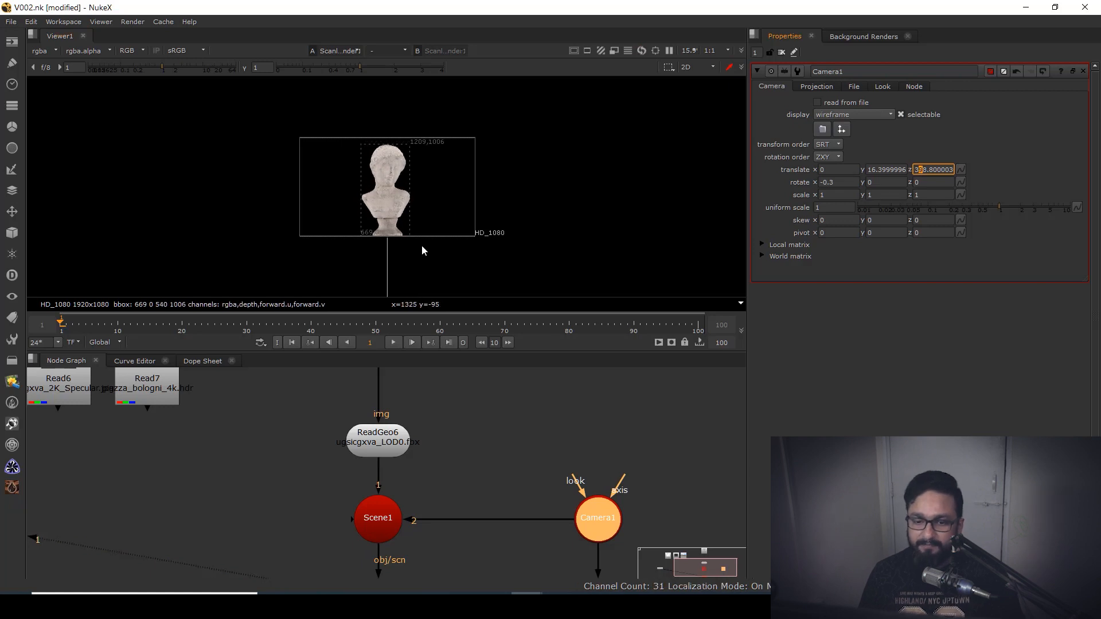
drag(483, 468, 487, 429)
scroll(385, 187, up, 5)
drag(404, 235, 407, 237)
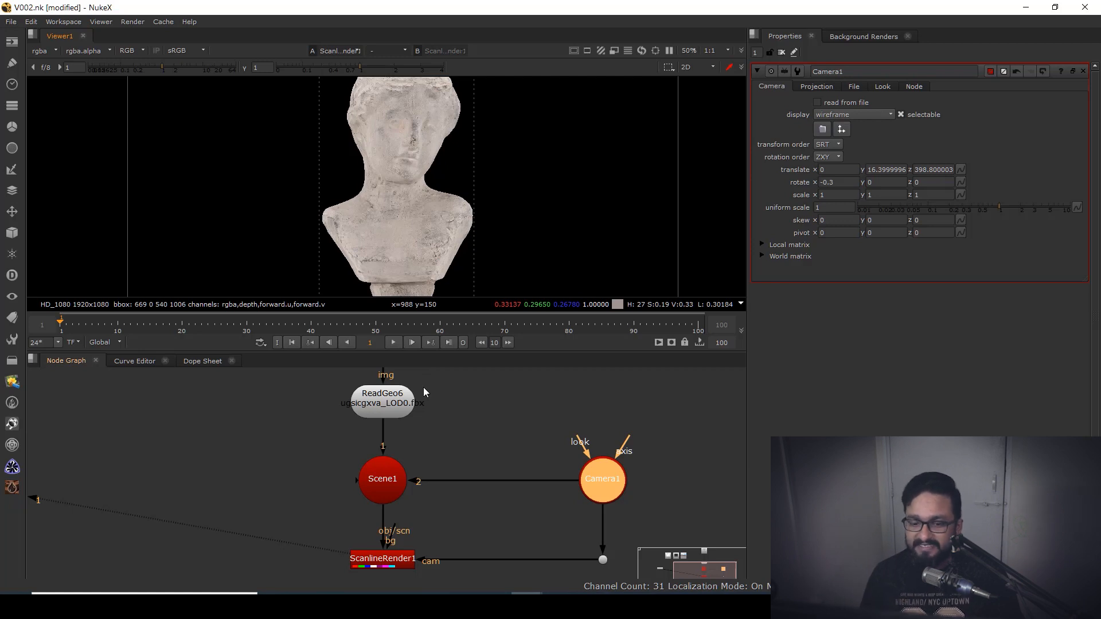
- Add a Light node, place it on the opposite side of Scene1 from the camera, and connect it to the scene
drag(480, 459, 476, 465)
click(476, 429)
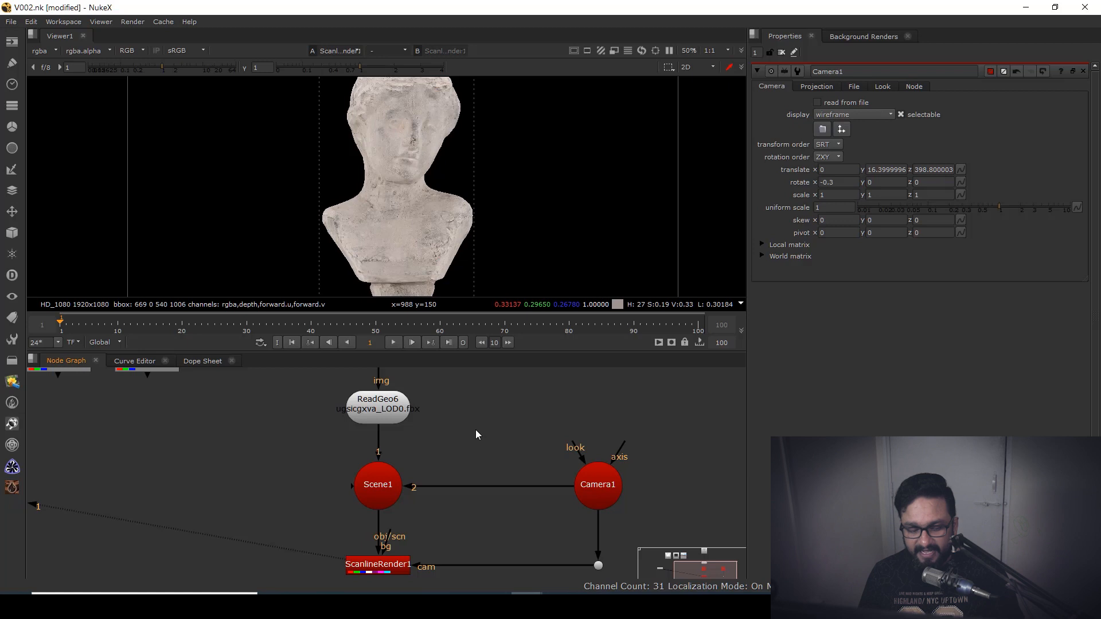
click(12, 233)
mouse_move(63, 263)
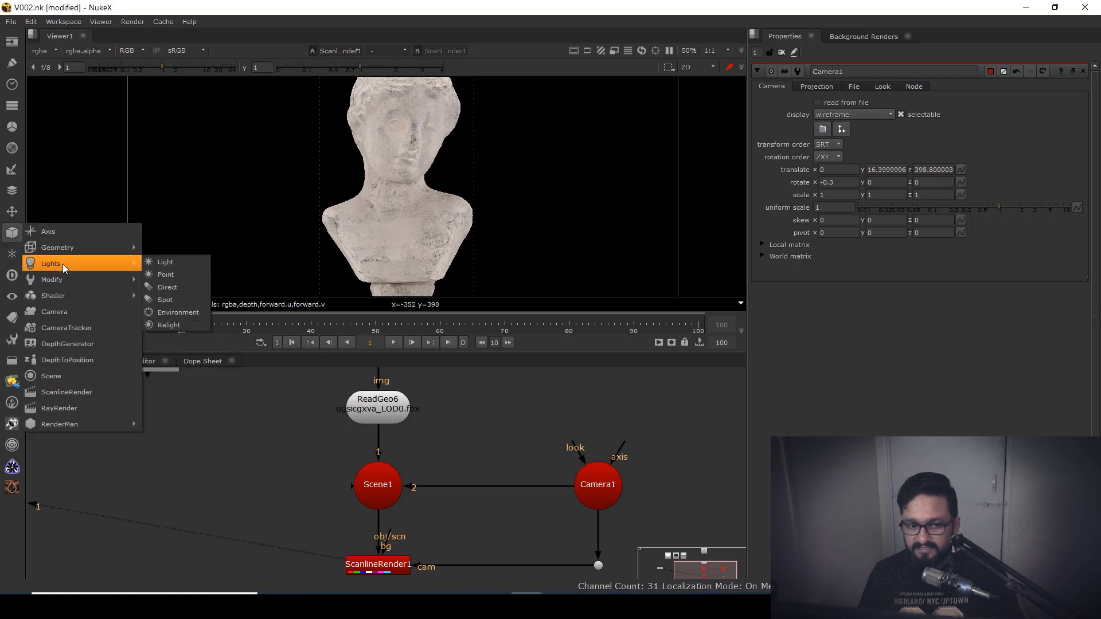
click(180, 266)
drag(476, 427, 207, 439)
scroll(287, 464, down, 1)
drag(291, 459, 342, 453)
mouse_move(270, 461)
mouse_down()
mouse_move(401, 473)
mouse_move(279, 455)
mouse_up()
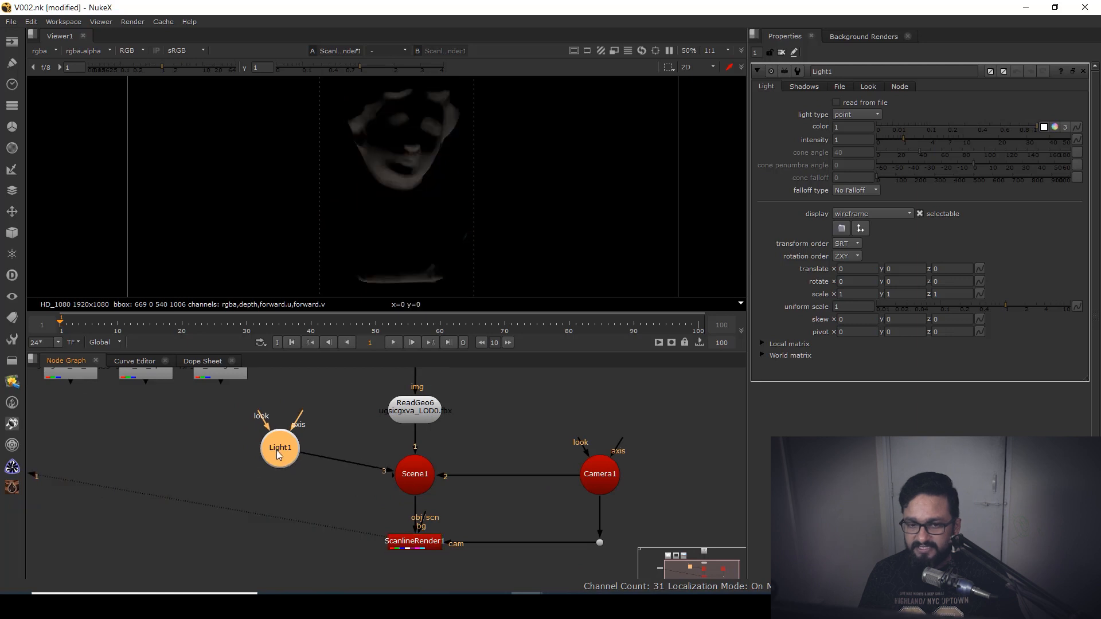
- Move Light1 in the 3D view to about X 36.8, Y 28.6, Z 32.6, in front of and beside the bust
drag(372, 247, 353, 244)
key(Tab)
drag(448, 225, 375, 193)
drag(458, 241, 597, 216)
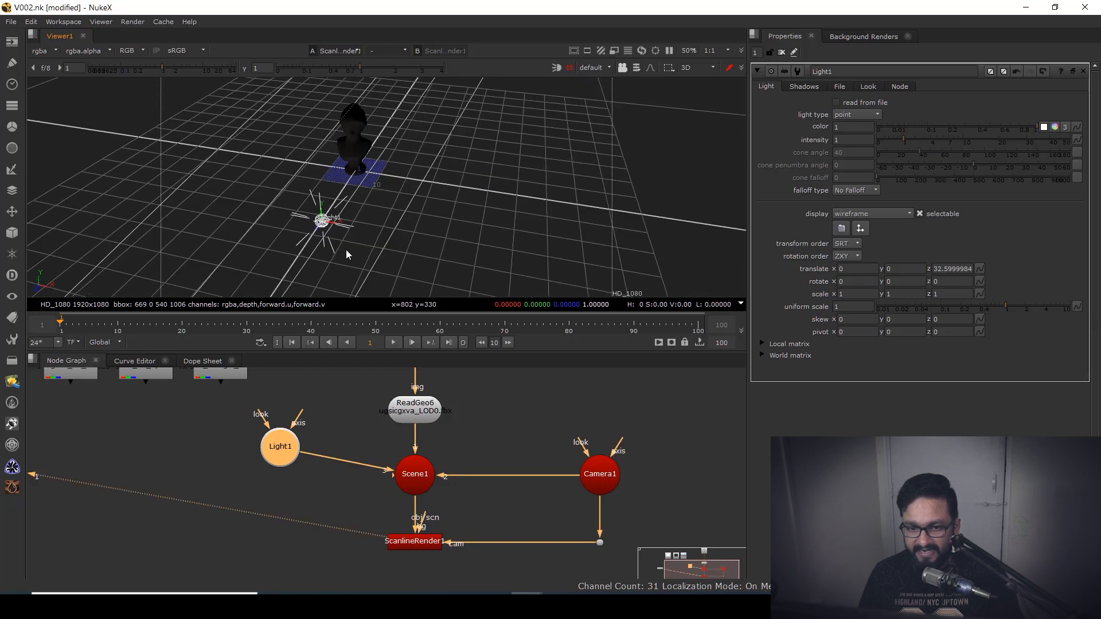
drag(338, 227, 426, 127)
drag(504, 198, 432, 195)
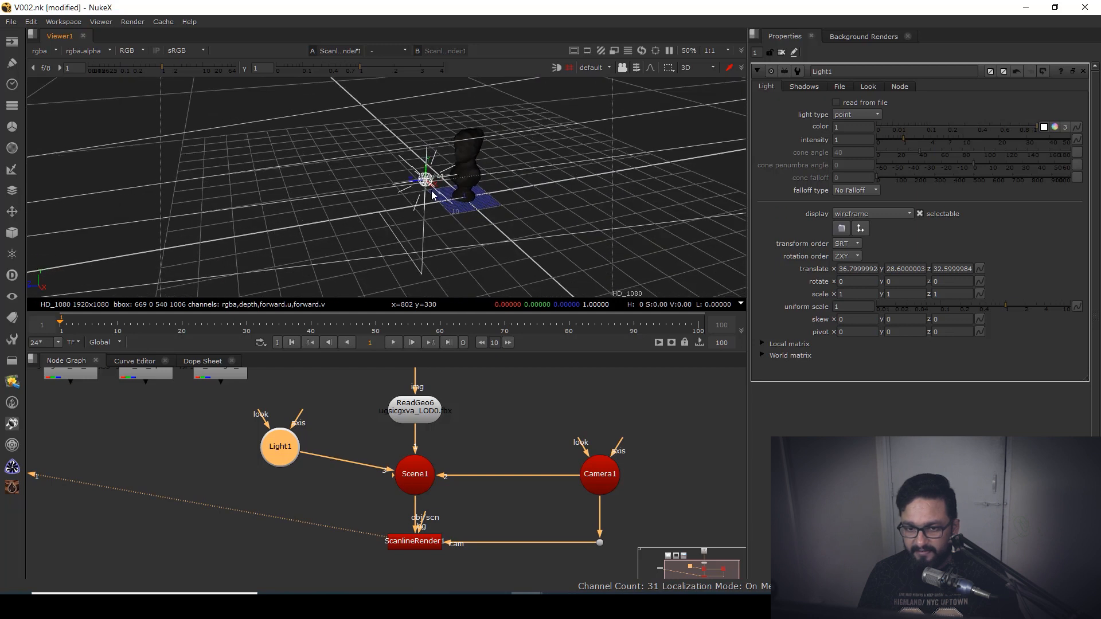
- Set Light1's intensity to 14 and its falloff type to Quadratic
double_click(843, 140)
text(14)
key(Return)
drag(475, 212, 566, 218)
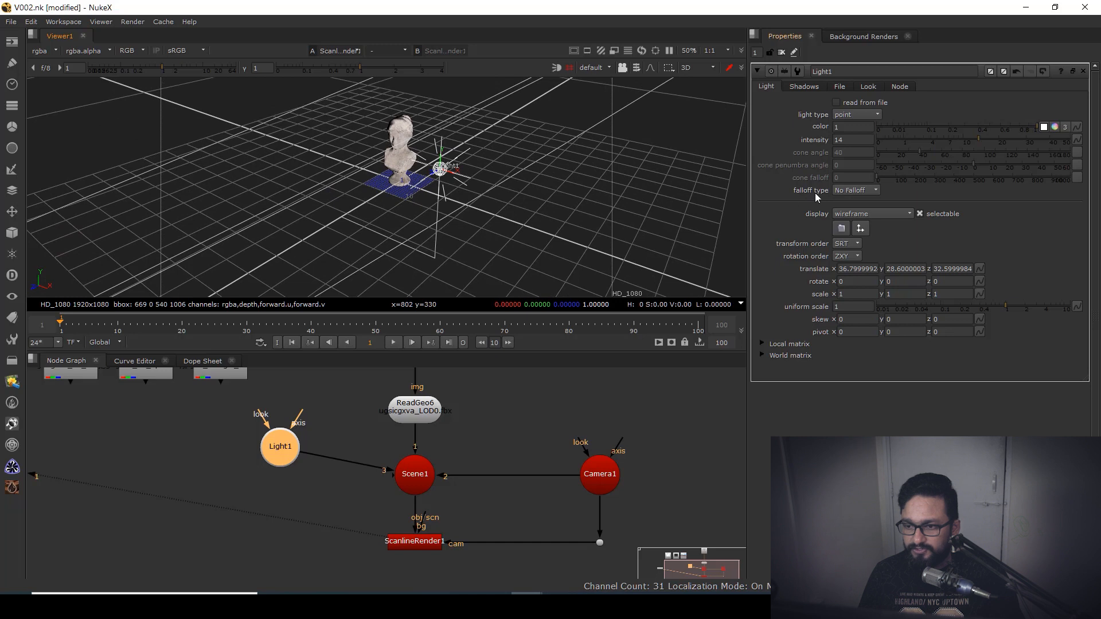
click(846, 189)
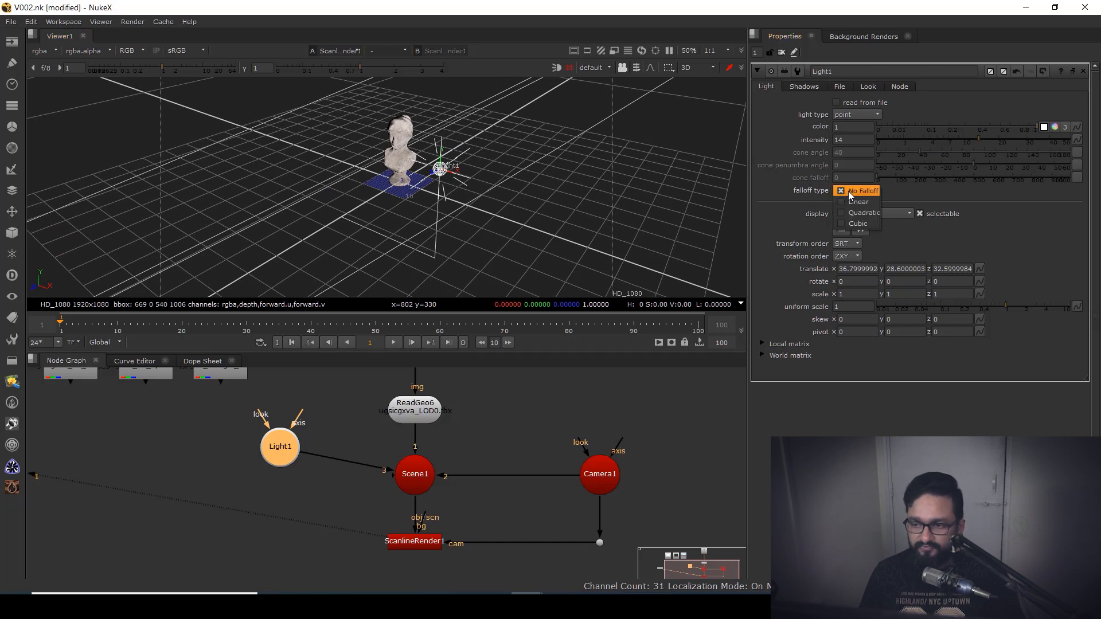
click(854, 215)
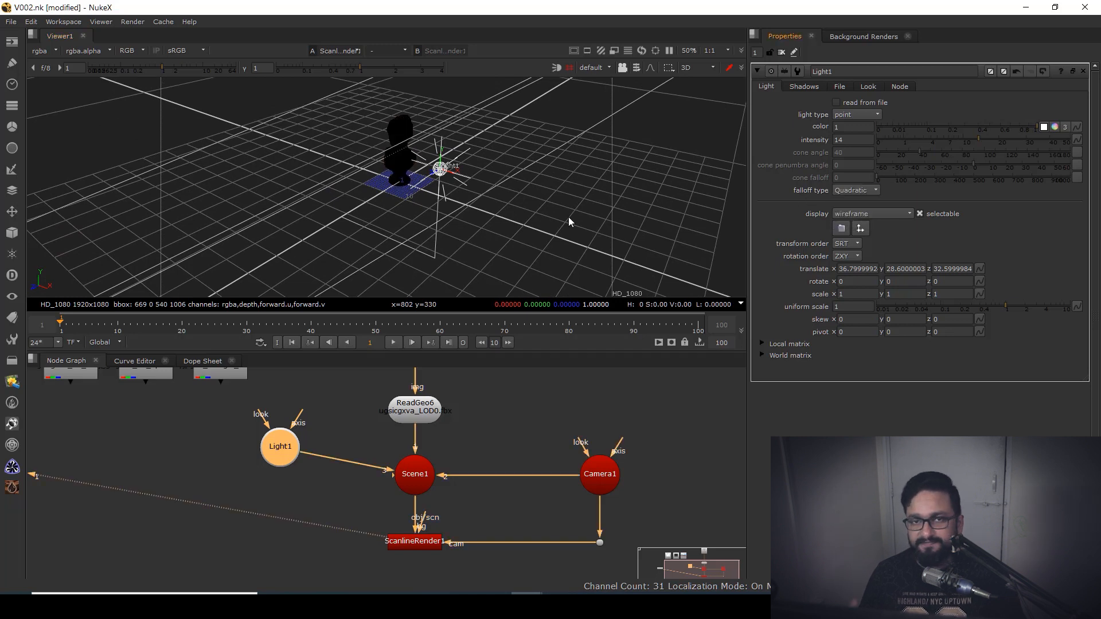
- Raise Light1's intensity to 13934 to compensate for the quadratic falloff
click(834, 140)
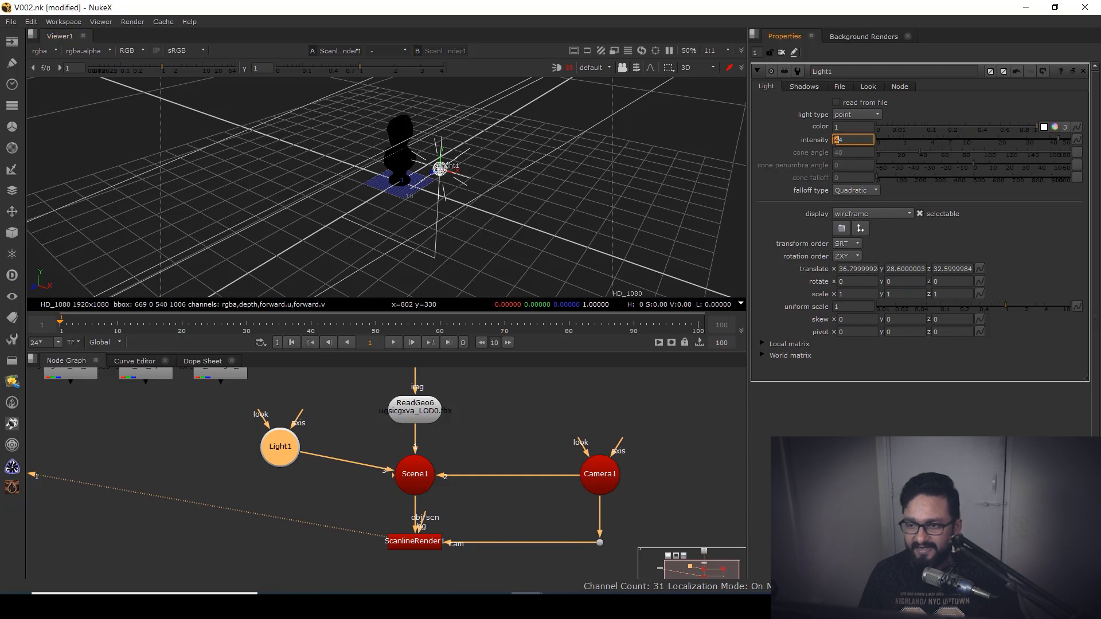
key(Up)
key(Up)
key(Up)
key(Up)
key(Up)
key(Up)
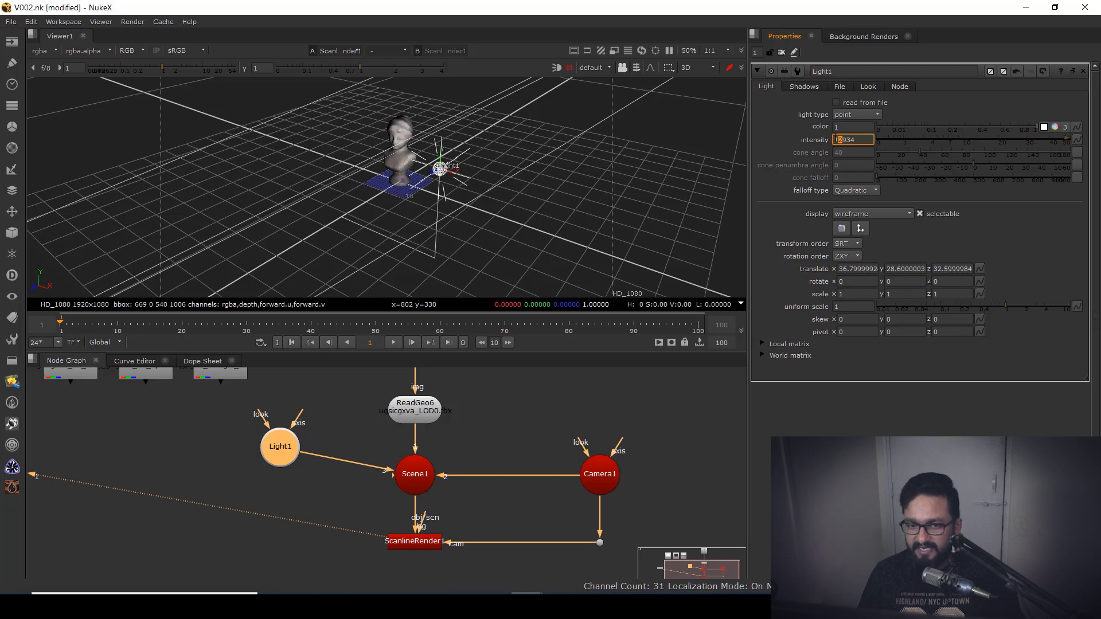
key(Up)
key(Up)
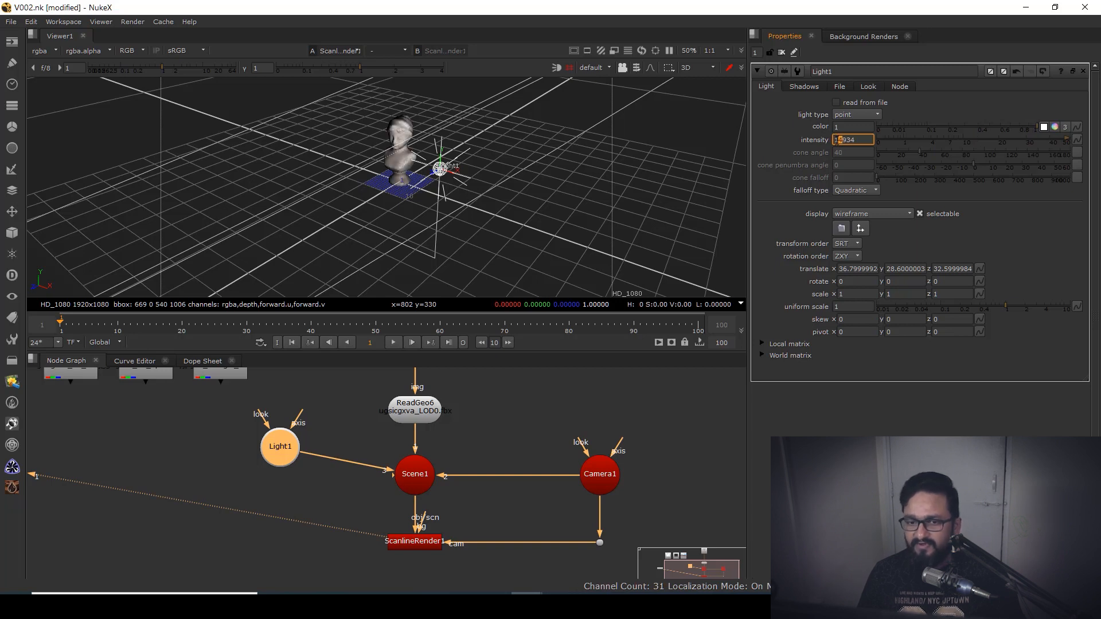
- Check the lit bust in the 2D render and shift Light1 to about X 39.2, Y 28.6, Z 24.7
key(Tab)
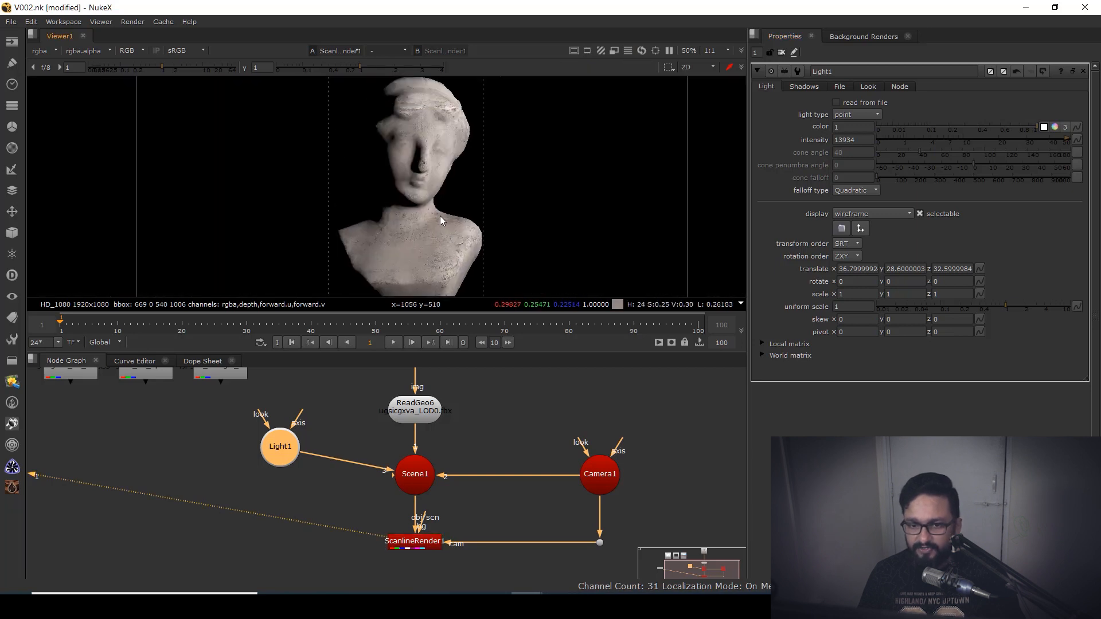
scroll(430, 152, up, 1)
drag(431, 160, 344, 208)
key(Tab)
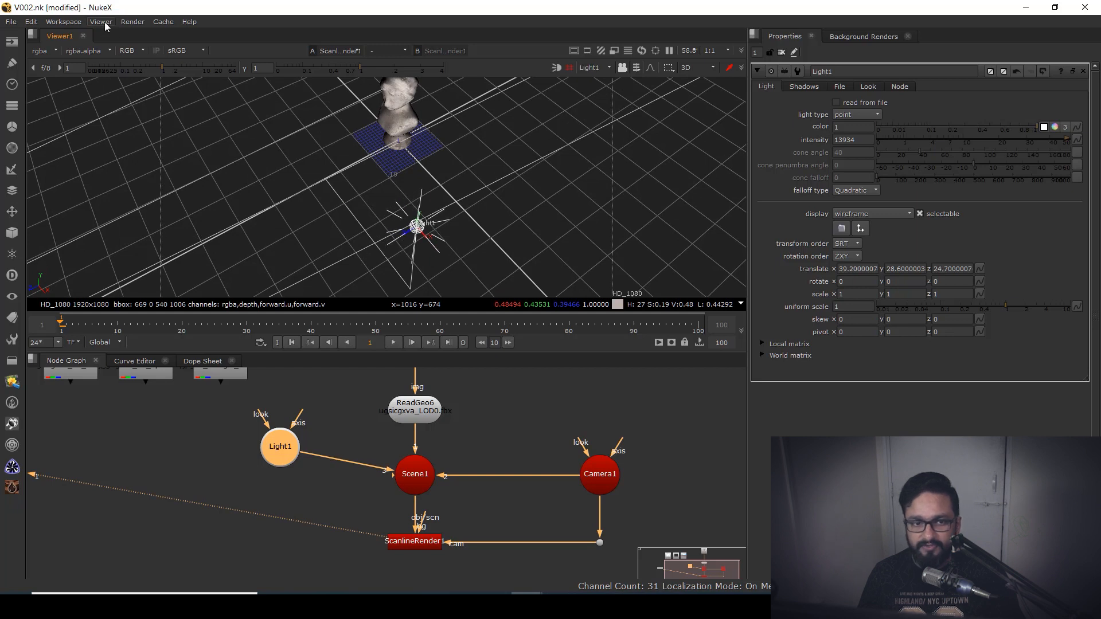
- Create a second comp viewer and connect it to the ScanlineRender1 output
click(103, 23)
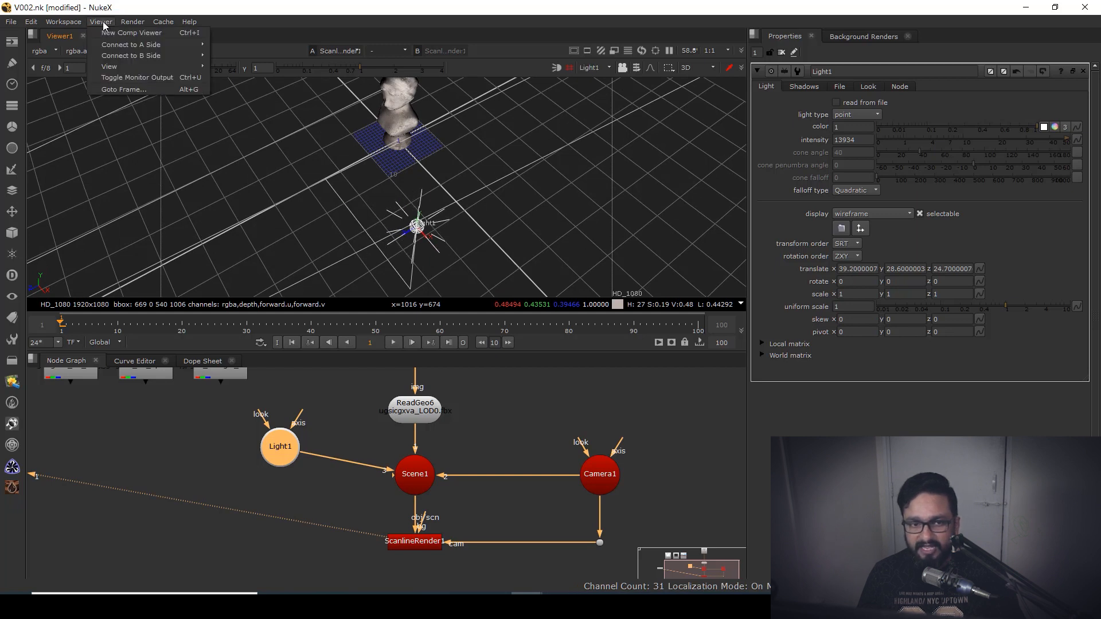
click(129, 32)
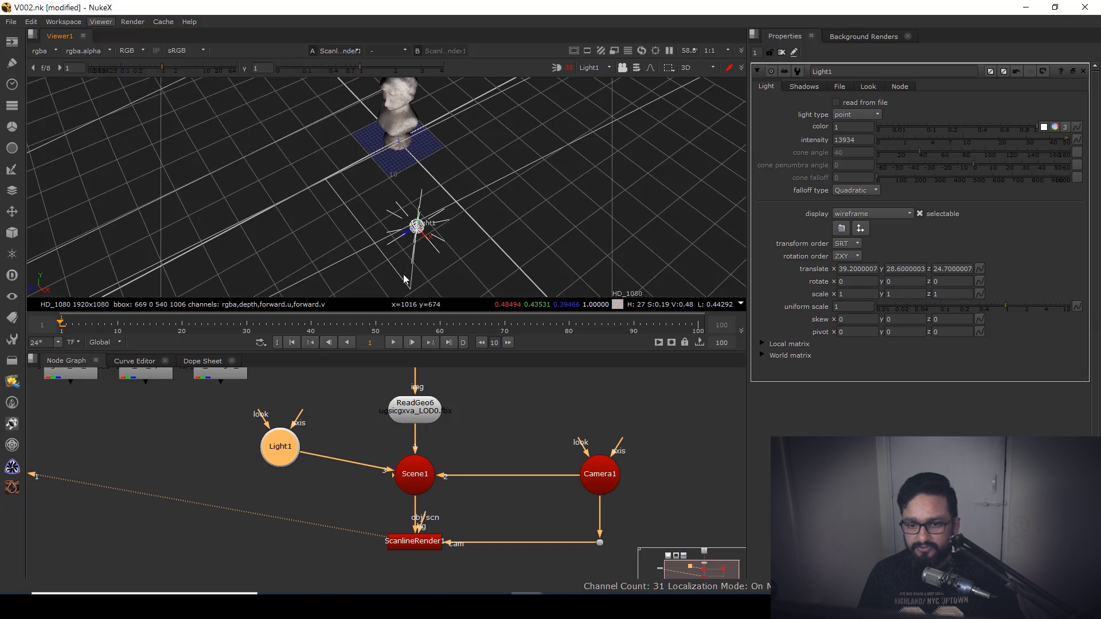
scroll(403, 462, down, 3)
drag(337, 475, 423, 565)
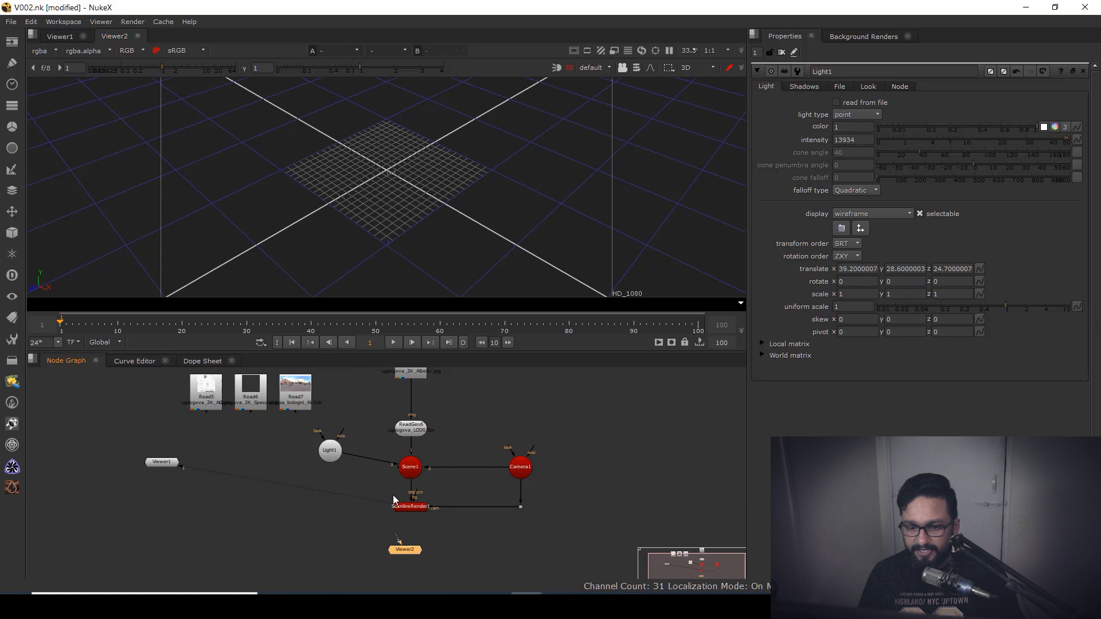
drag(411, 516, 413, 550)
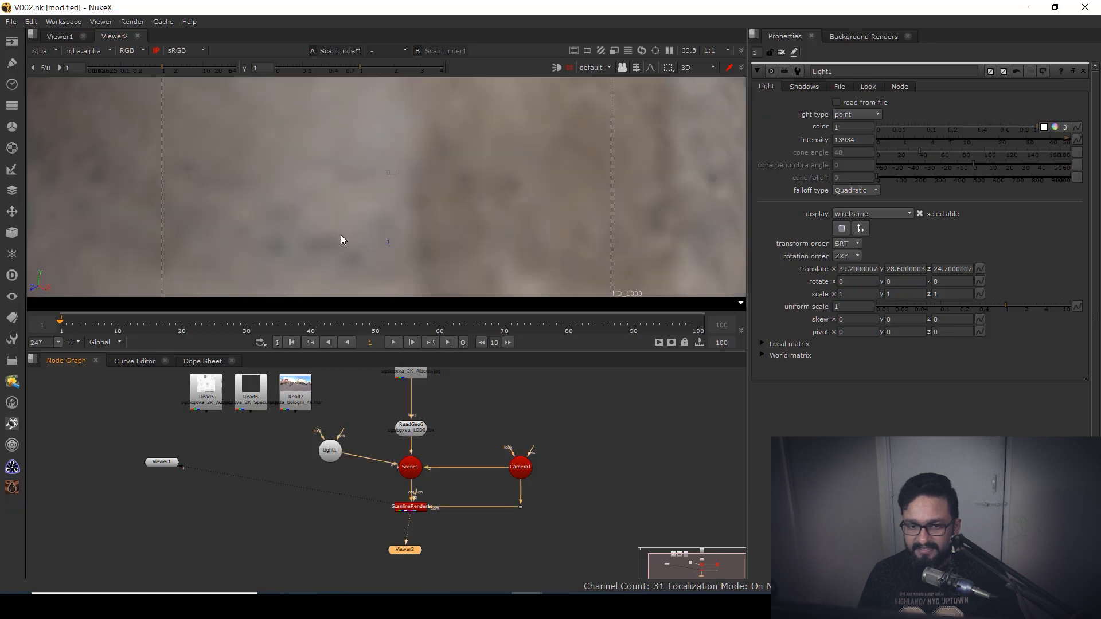
- Arrange the two viewers side by side, showing the 3D scene in Viewer1 and the 2D render in Viewer2
scroll(361, 193, down, 8)
scroll(403, 239, up, 3)
alt+drag(390, 175, 357, 205)
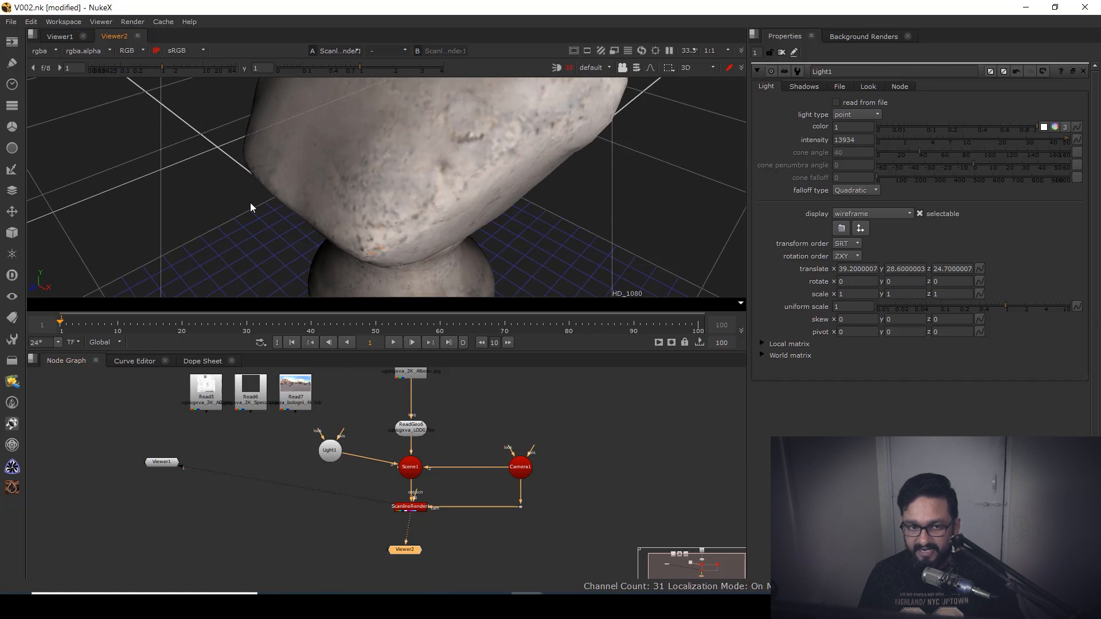
click(62, 37)
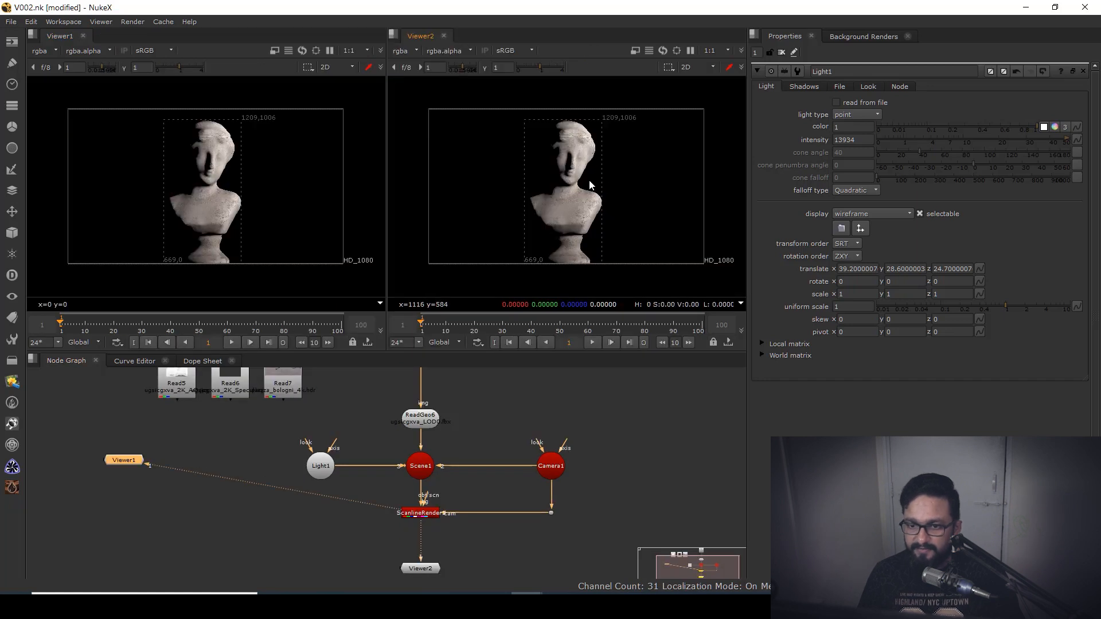
key(Tab)
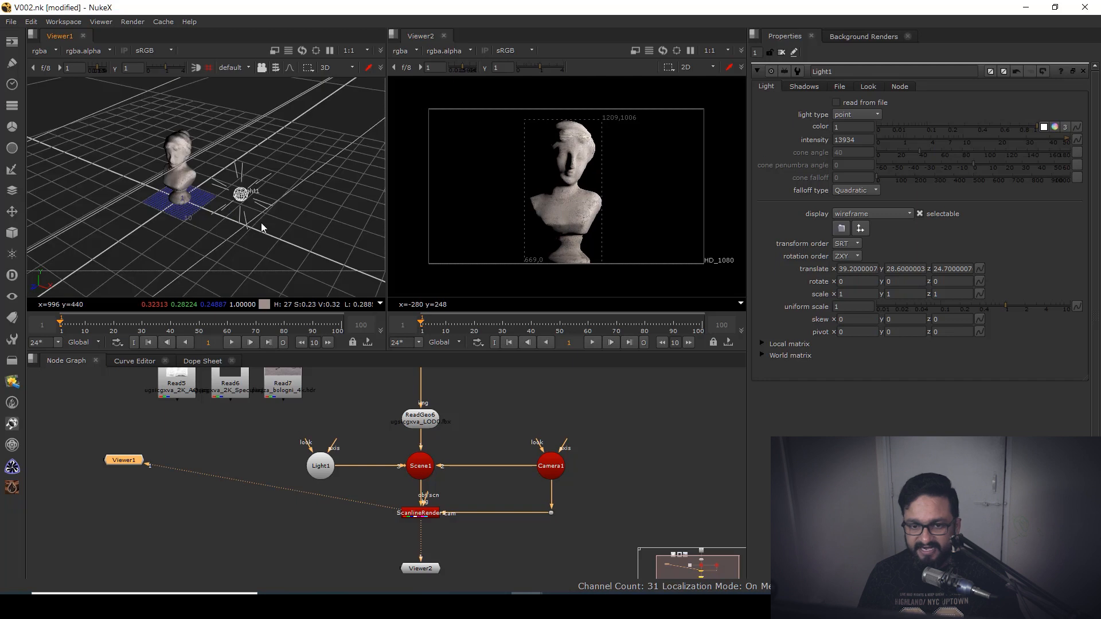
- Reposition Light1 to about X 45.4, Y 35.8, Z 25.3, higher and farther to the bust's side
mouse_move(248, 229)
mouse_down()
mouse_move(229, 249)
mouse_move(230, 233)
mouse_move(238, 236)
mouse_up()
click(312, 473)
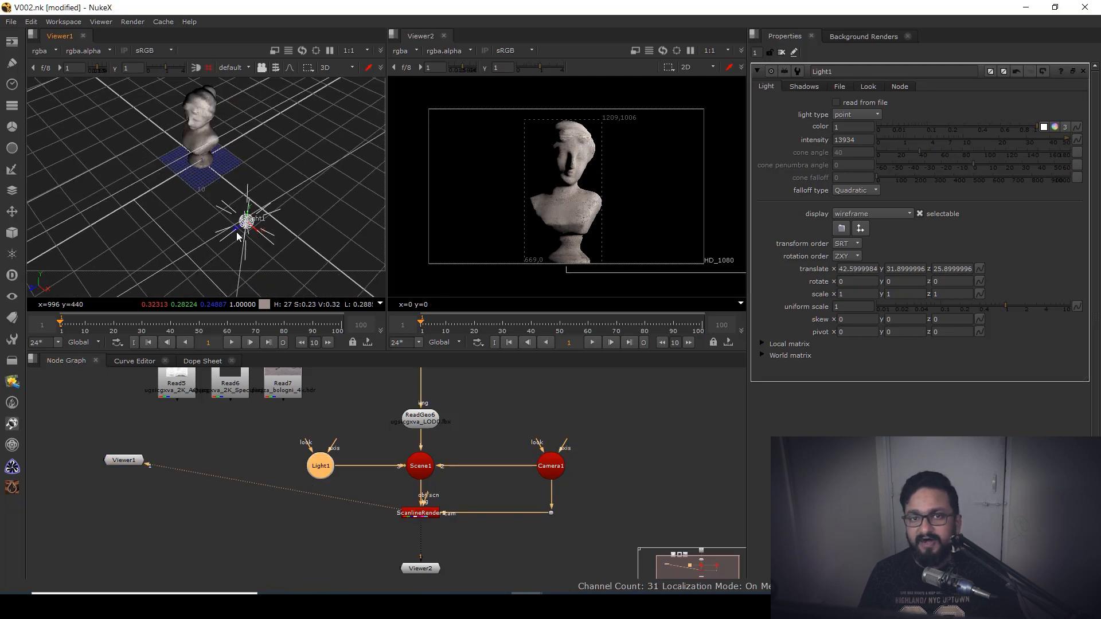
drag(228, 229, 266, 226)
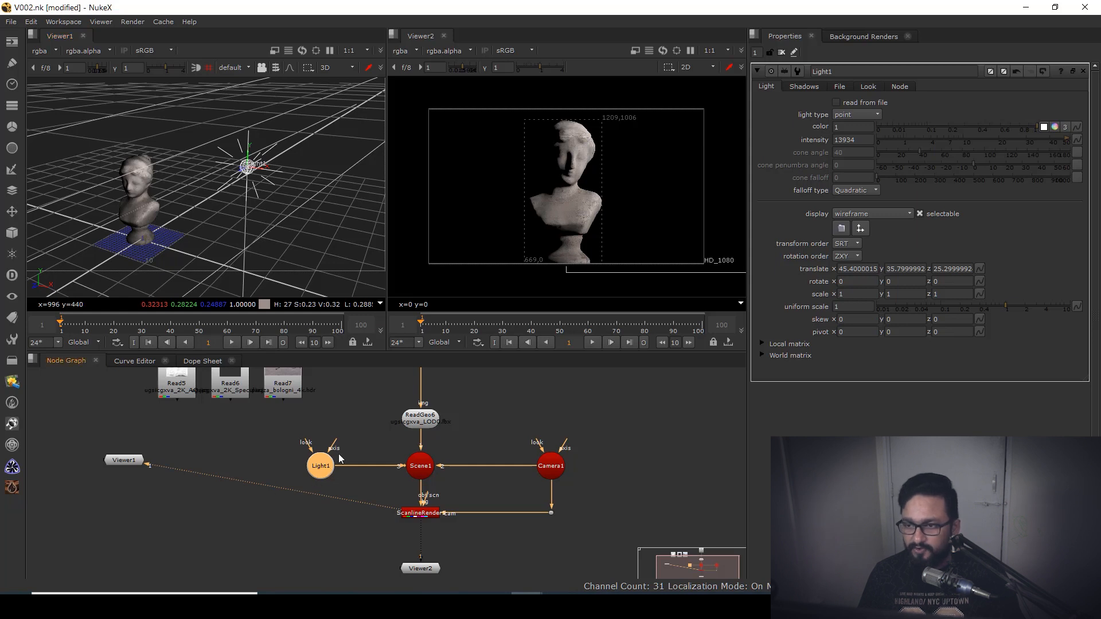
- Rename Light1 as Key_Light
drag(840, 73, 735, 92)
text(Key_Light)
key(Return)
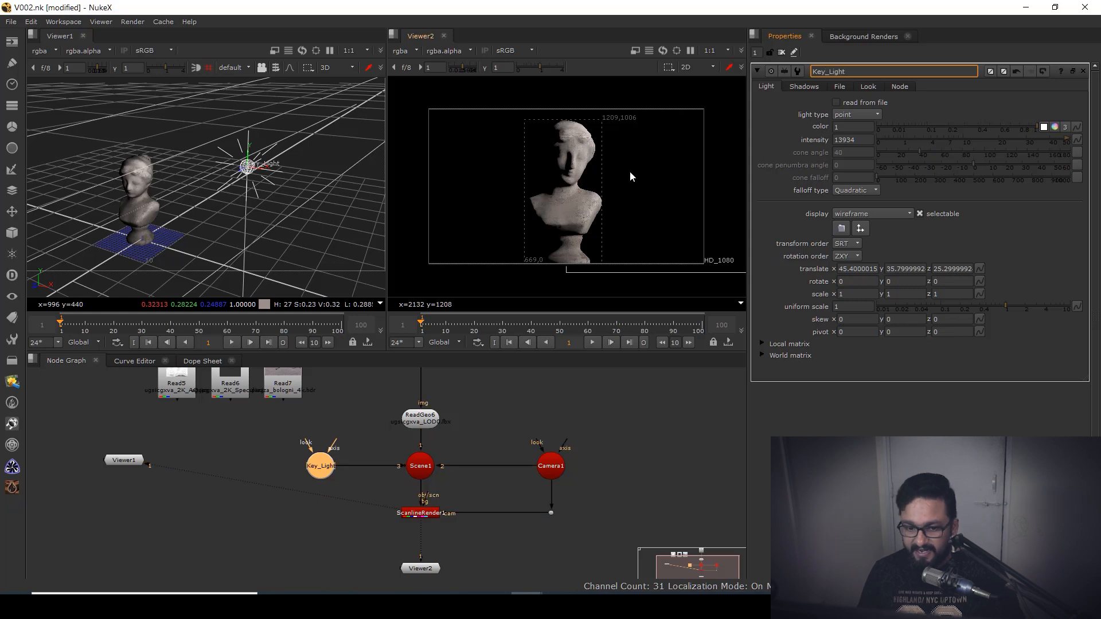
- Duplicate the Key_Light node below the original and name the copy Fill_Light
click(344, 522)
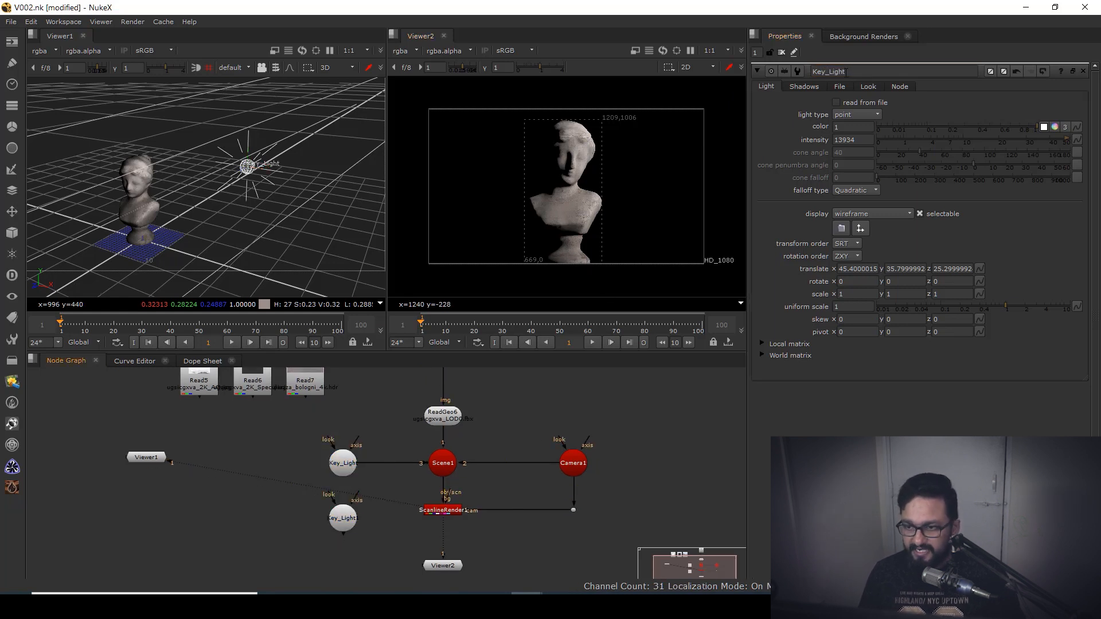
double_click(343, 518)
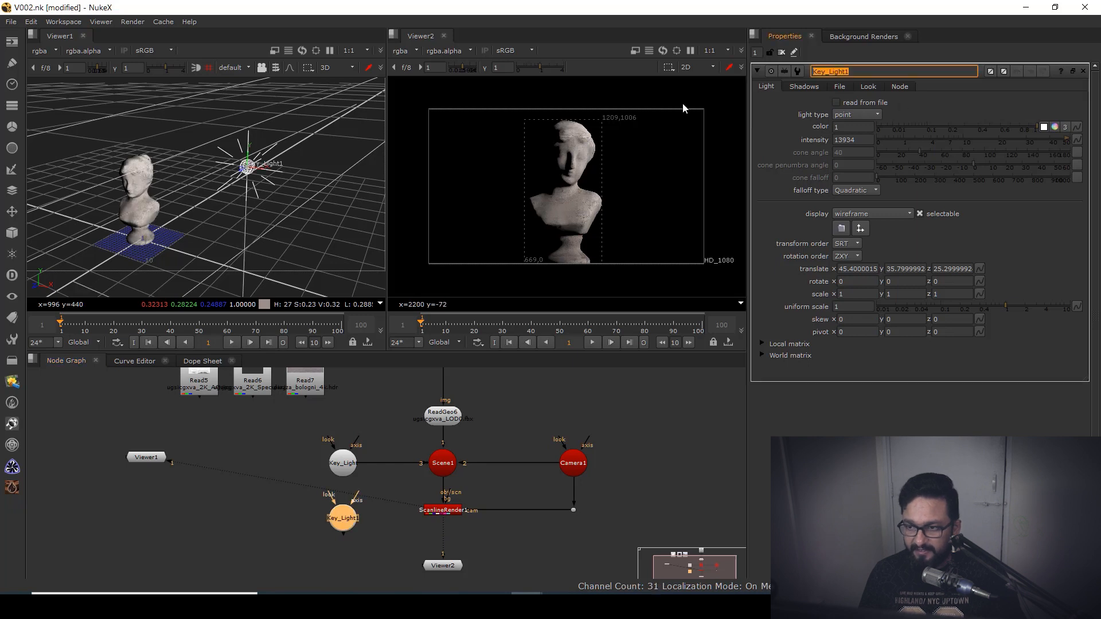
text(Fill_Light)
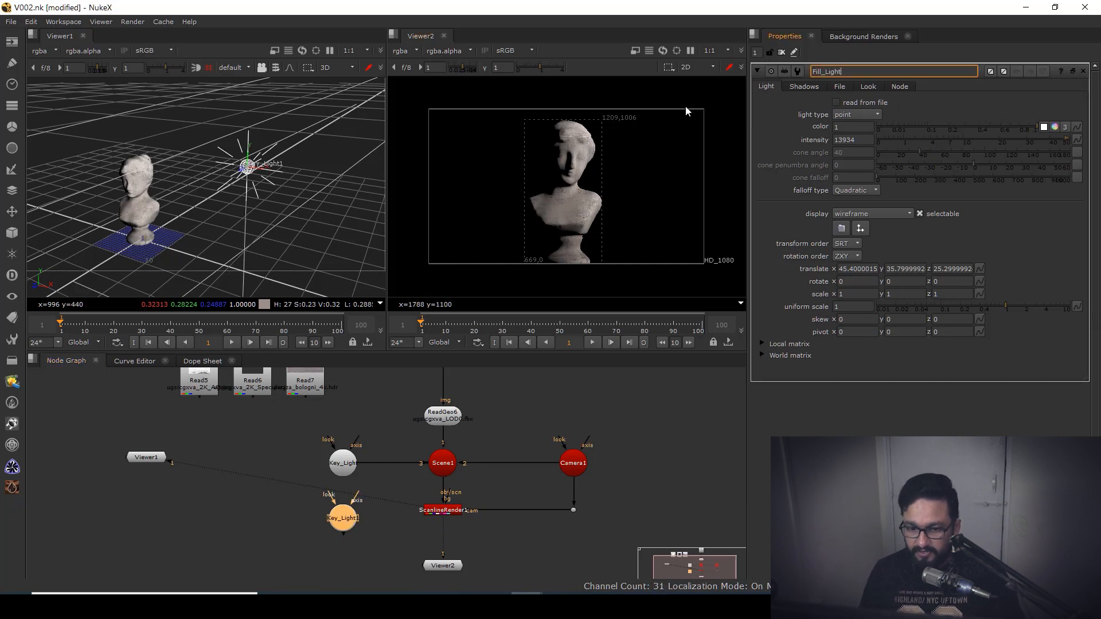
- Connect Fill_Light to a free input of Scene1 and select the light
click(345, 545)
drag(427, 469, 344, 519)
click(344, 520)
- Move Fill_Light along X to about 3.4 and remove the leading digit of its intensity to dim it
drag(238, 216, 268, 295)
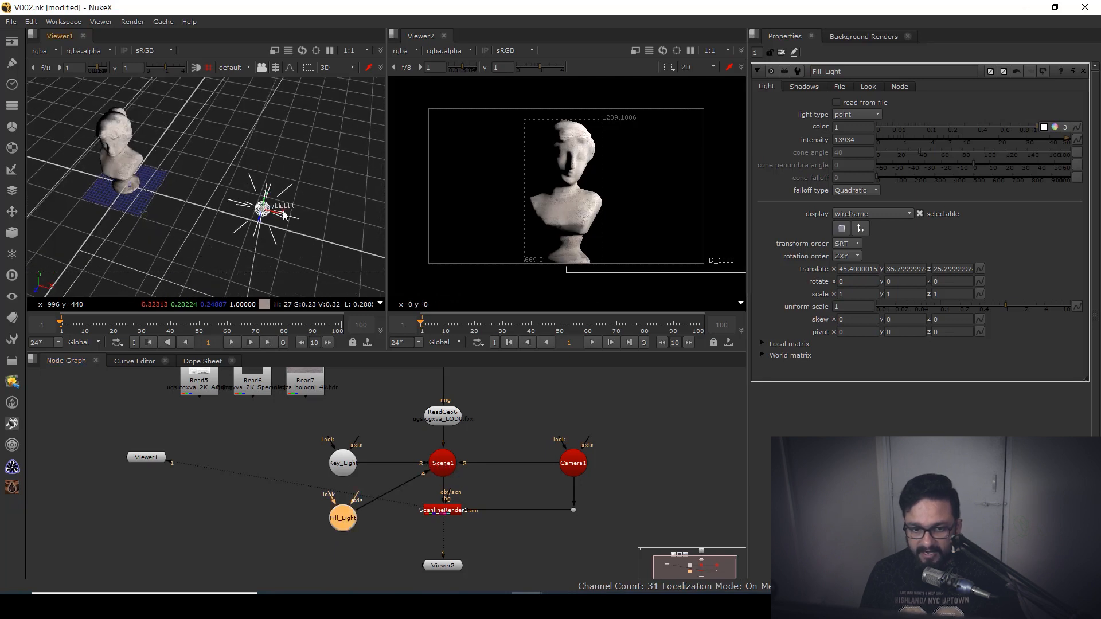
drag(278, 201, 230, 206)
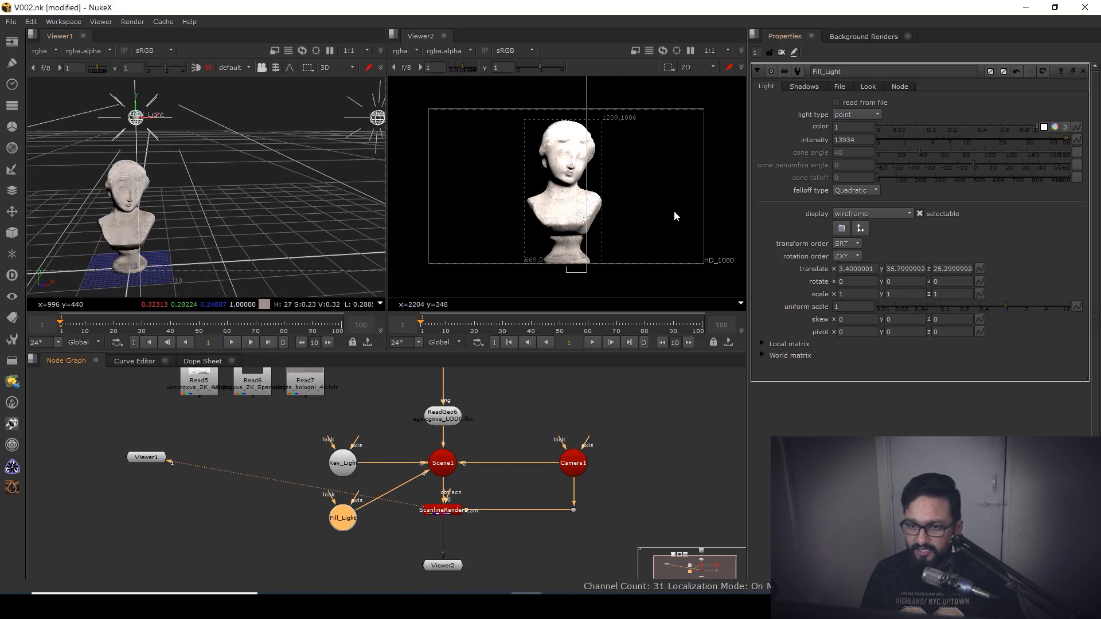
click(836, 139)
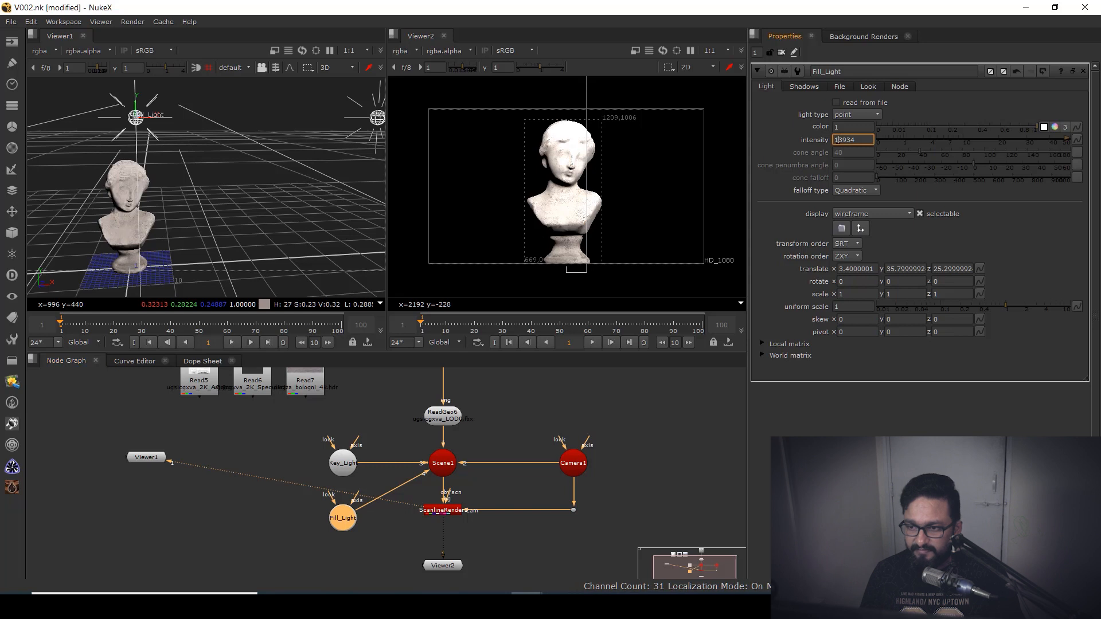
key(BackSpace)
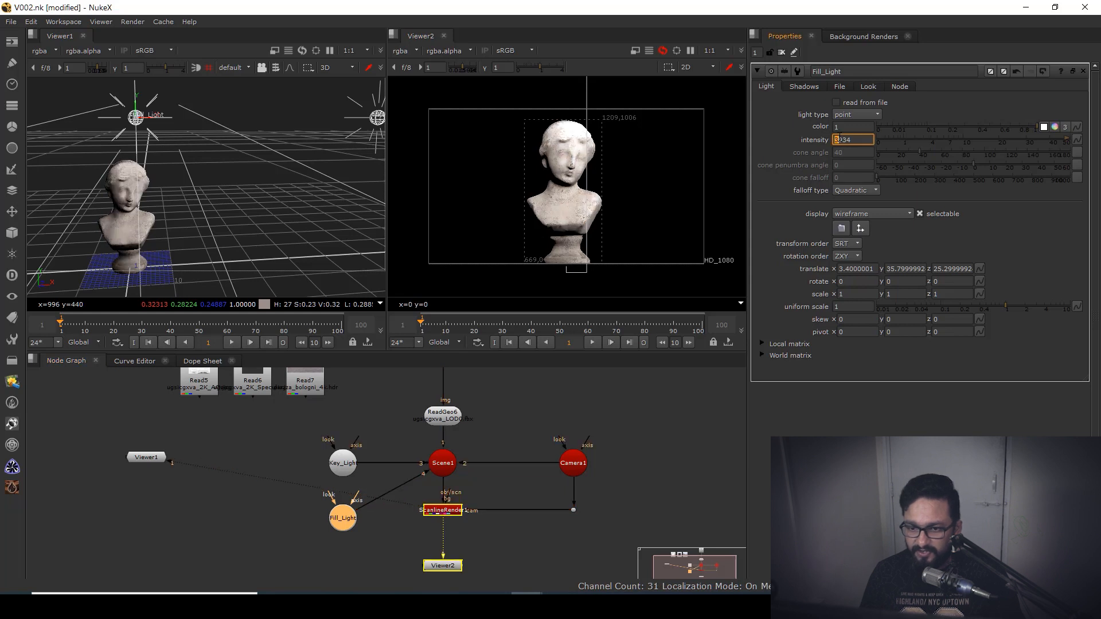
- Place Fill_Light on the side of the bust opposite Key_Light, at about X -21.65, Y 26.05, Z 21
drag(150, 201, 178, 207)
drag(120, 135, 130, 217)
drag(163, 264, 136, 269)
drag(202, 273, 142, 131)
- Fine-tune Fill_Light's intensity downward in steps until it only softly lifts the shadow side of the bust
click(837, 139)
key(Down)
key(Down)
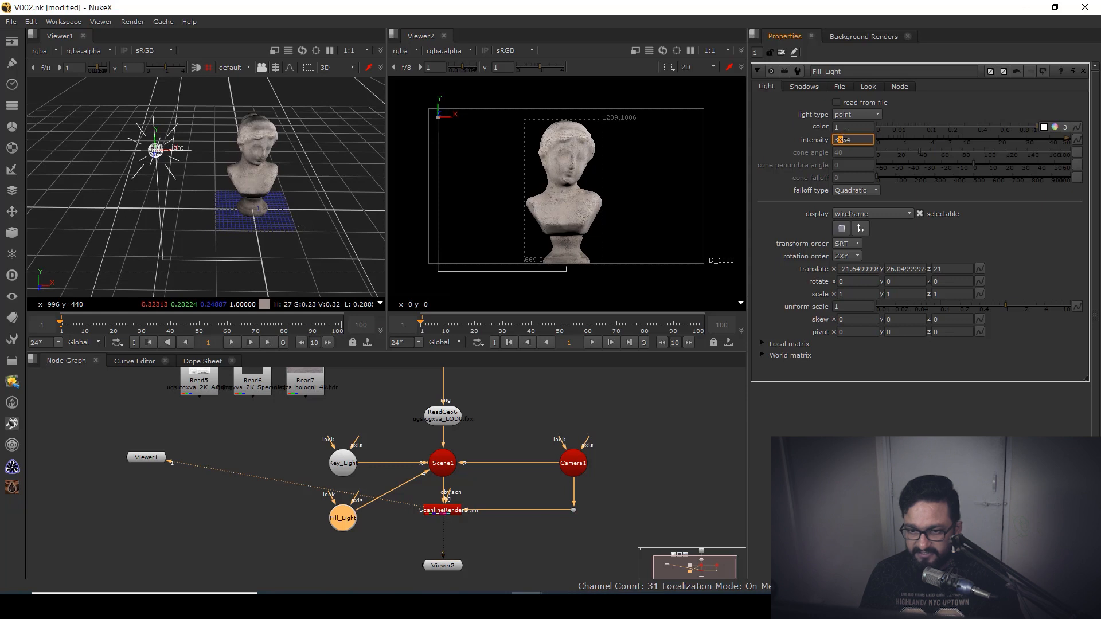
key(Down)
key(Down)
key(Down)
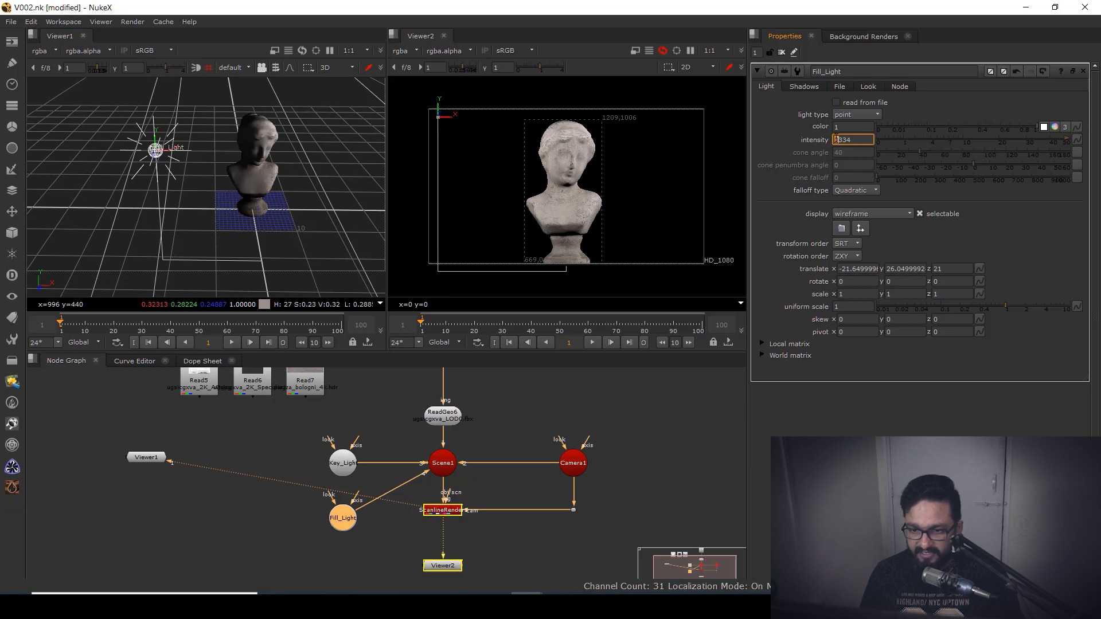
key(Up)
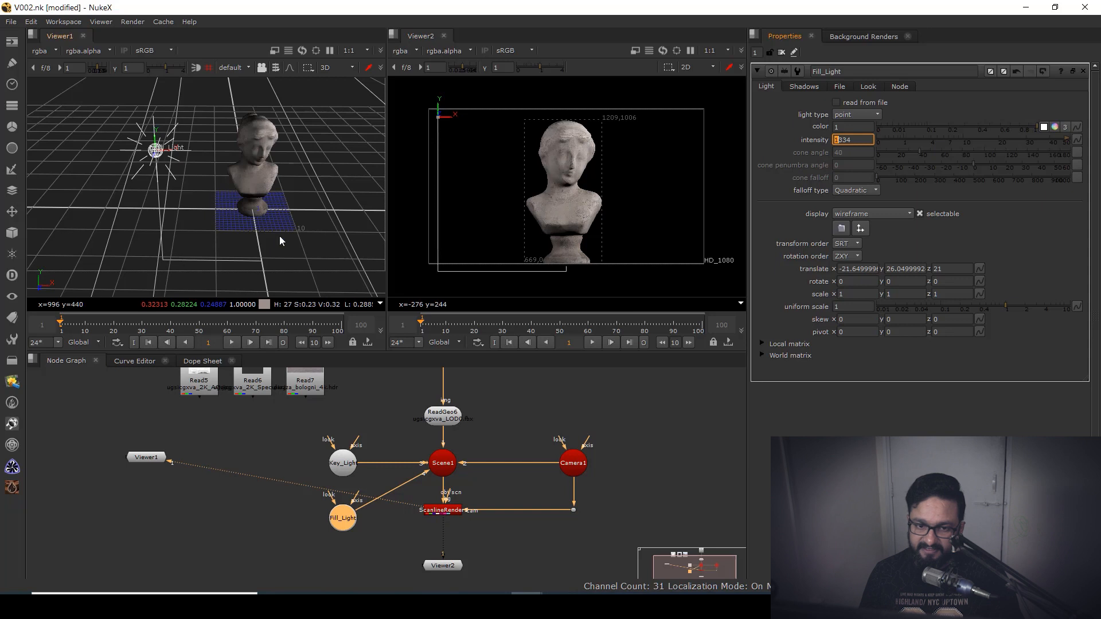
- Add a Spot light node beside Fill_Light in the node graph and rename it Rim_Light
mouse_move(229, 201)
mouse_down()
mouse_move(465, 197)
mouse_move(199, 161)
mouse_move(191, 187)
mouse_move(235, 191)
mouse_up()
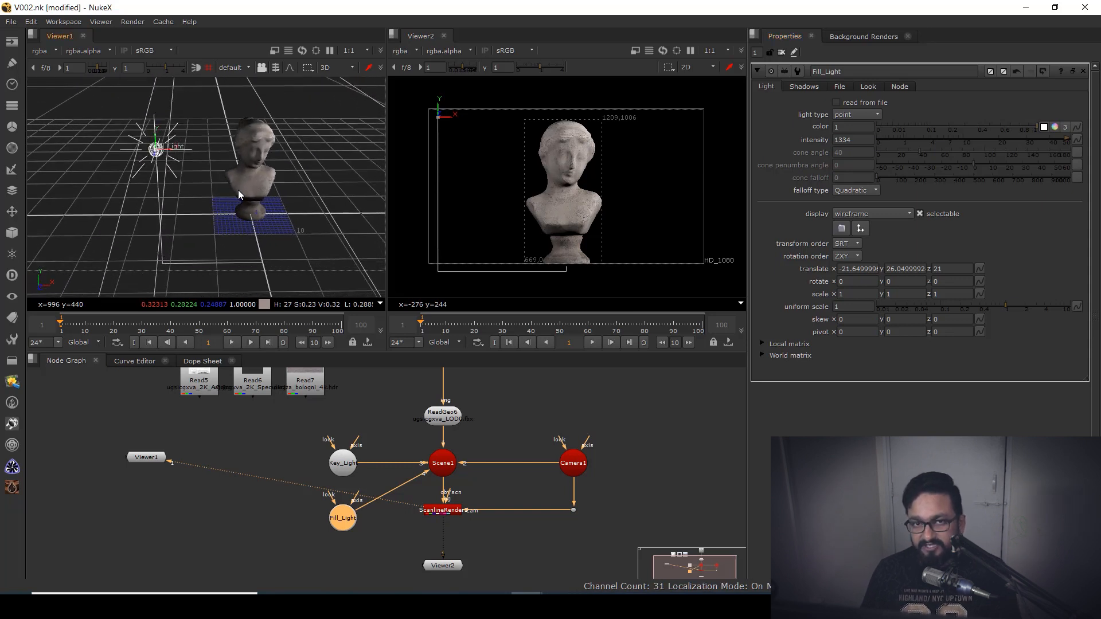
click(291, 523)
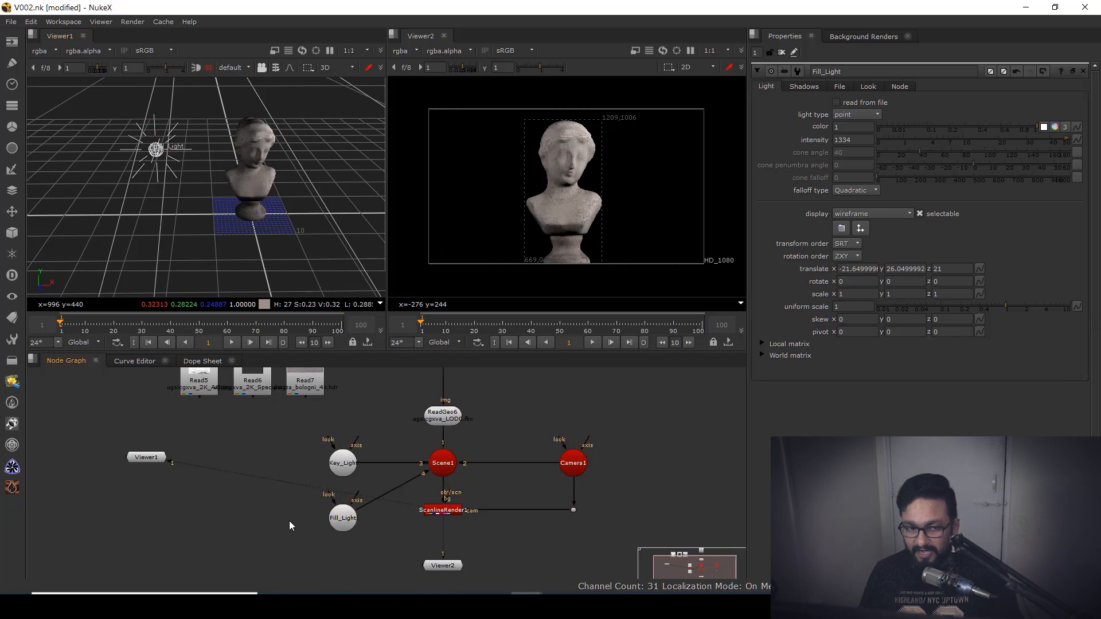
click(12, 232)
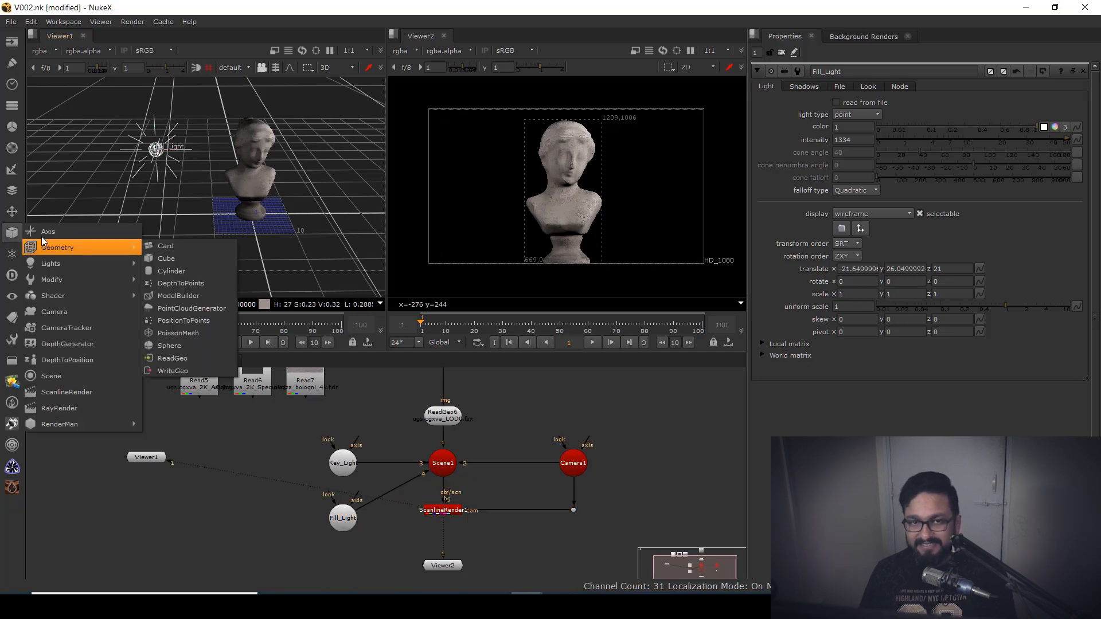
mouse_move(64, 264)
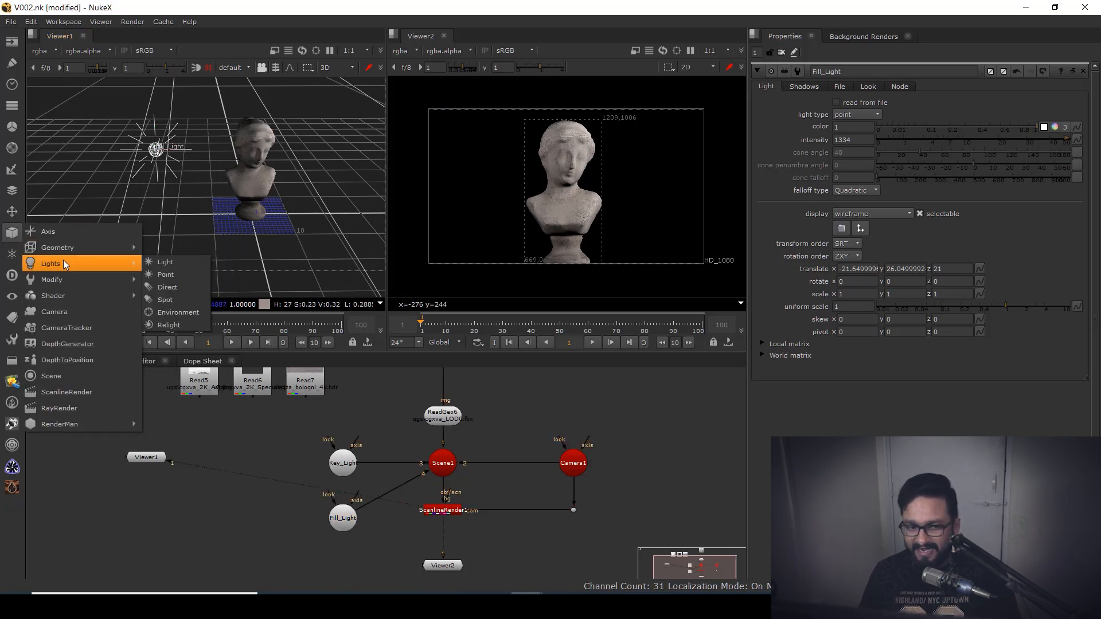
click(171, 301)
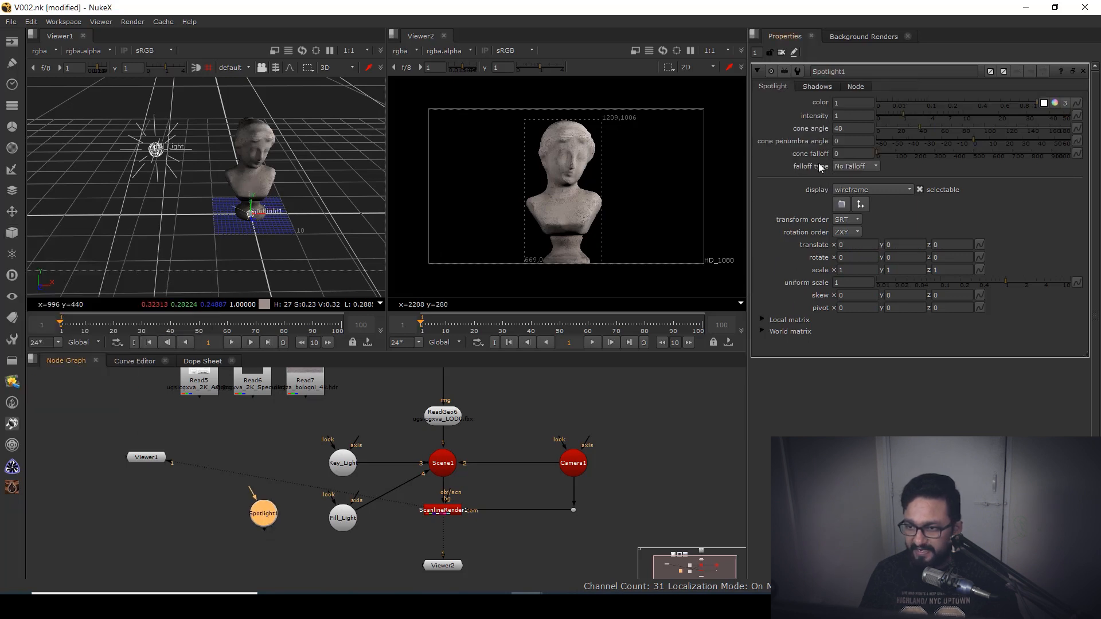
drag(849, 72, 710, 83)
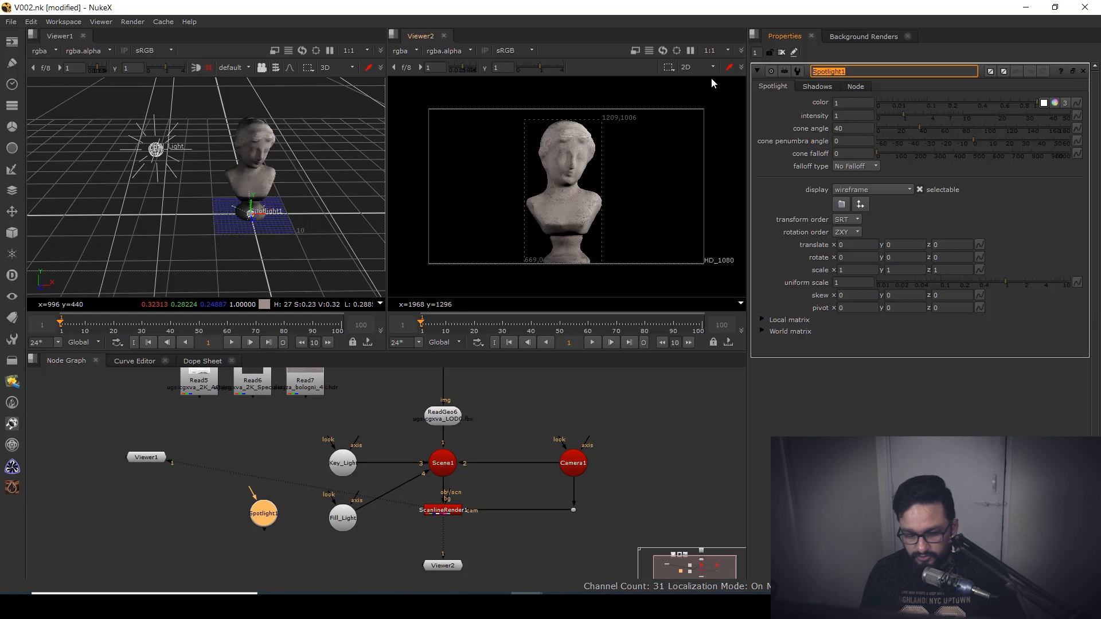
text(Rim_Light)
key(Return)
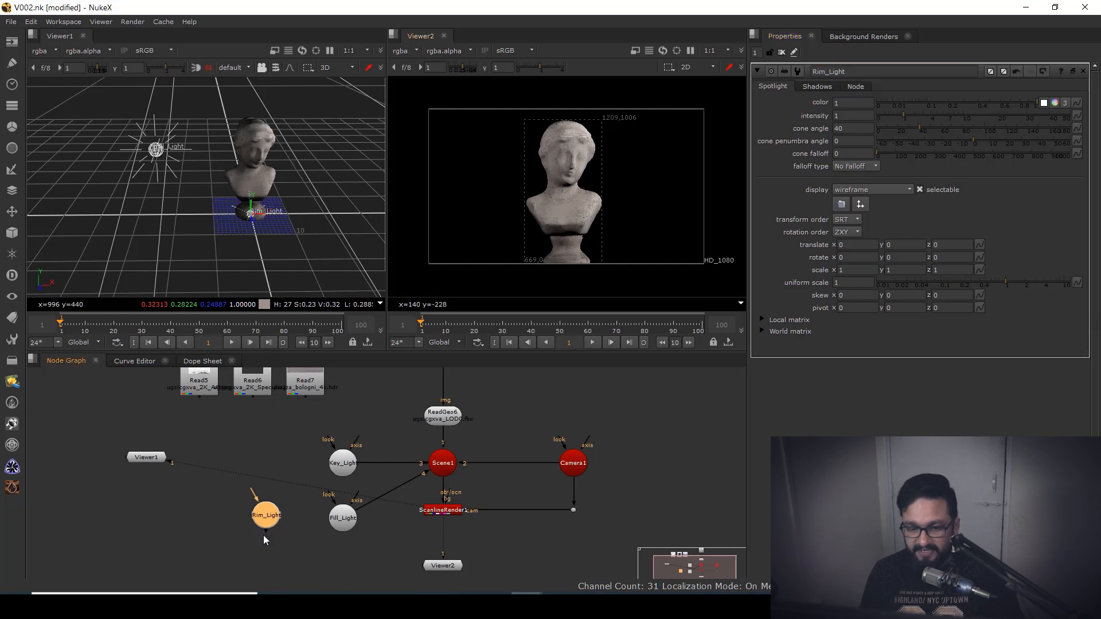
- Connect Rim_Light to Scene1 and move it behind the bust to about Z -53.6
drag(265, 537, 270, 510)
drag(180, 198, 285, 220)
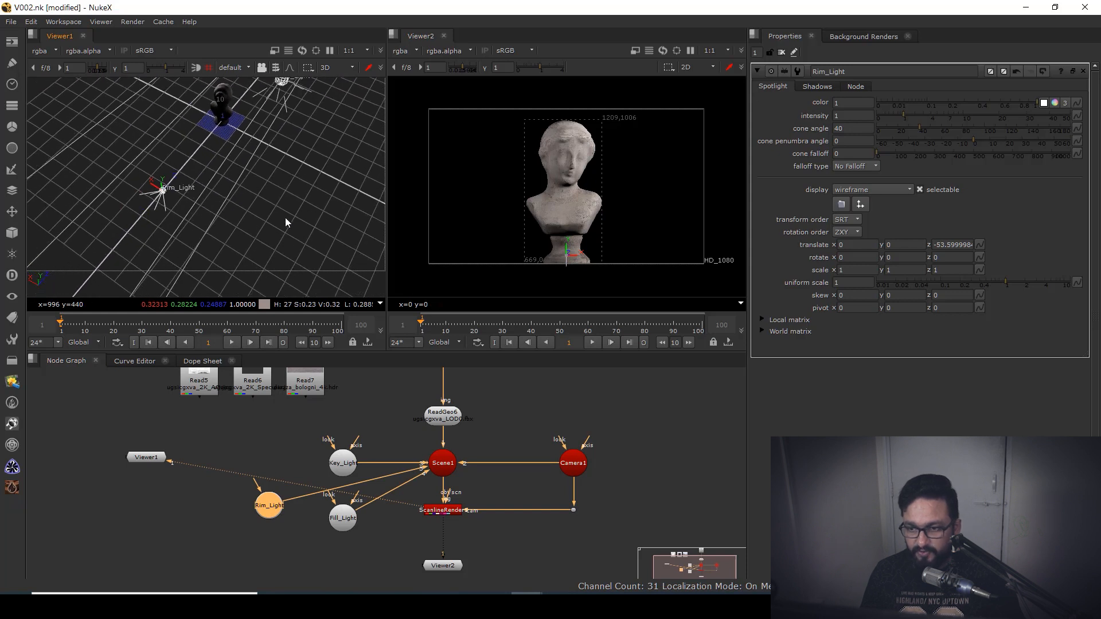
- Set Rim_Light's uniform scale to 1000 and its rotation to X -180 and Z 180
double_click(849, 283)
text(1000)
key(Return)
drag(275, 189, 185, 139)
double_click(853, 257)
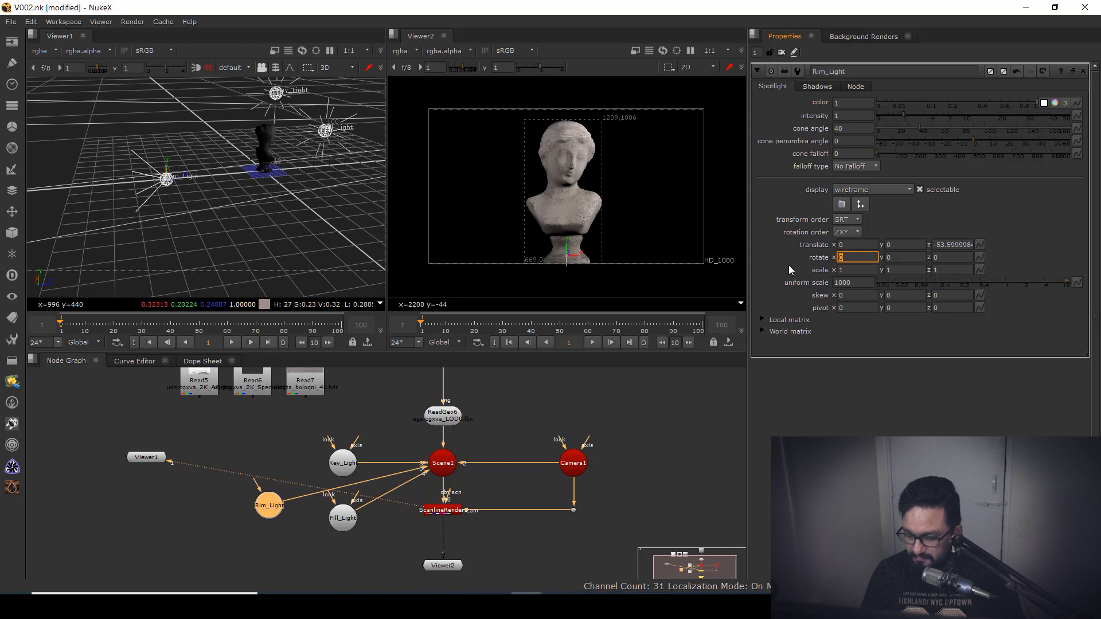
text(-180)
key(Return)
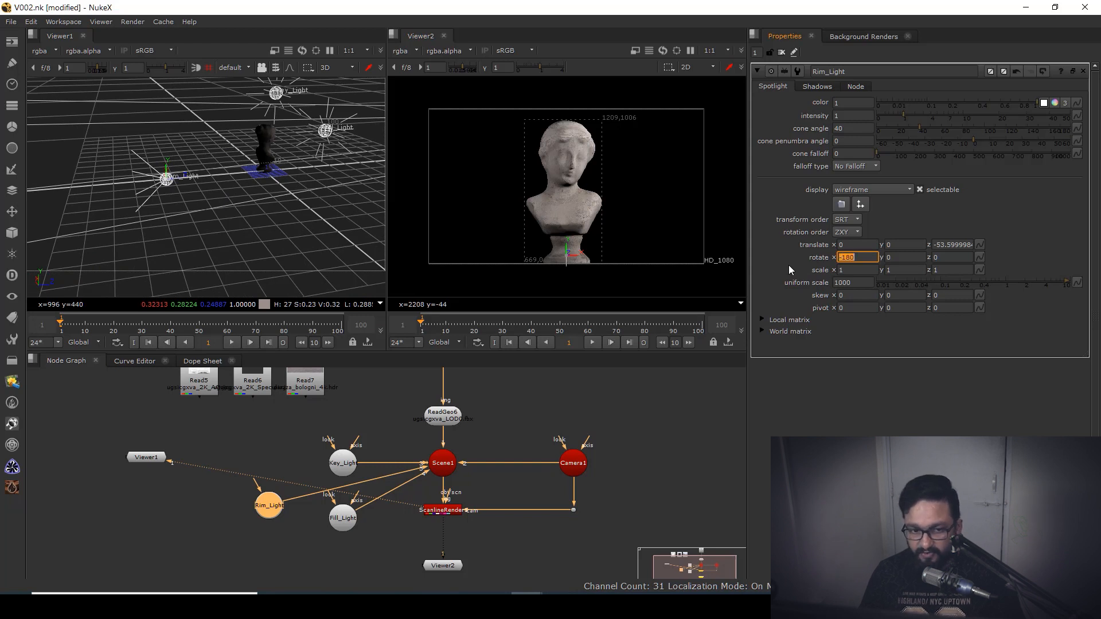
drag(321, 229, 355, 186)
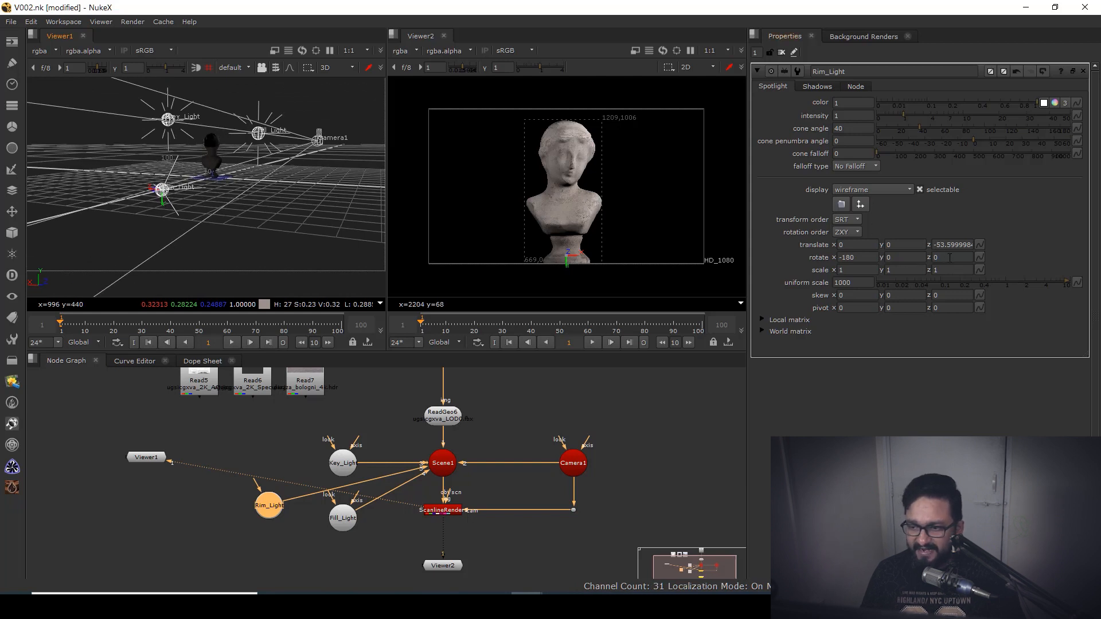
click(949, 257)
text(180)
key(Return)
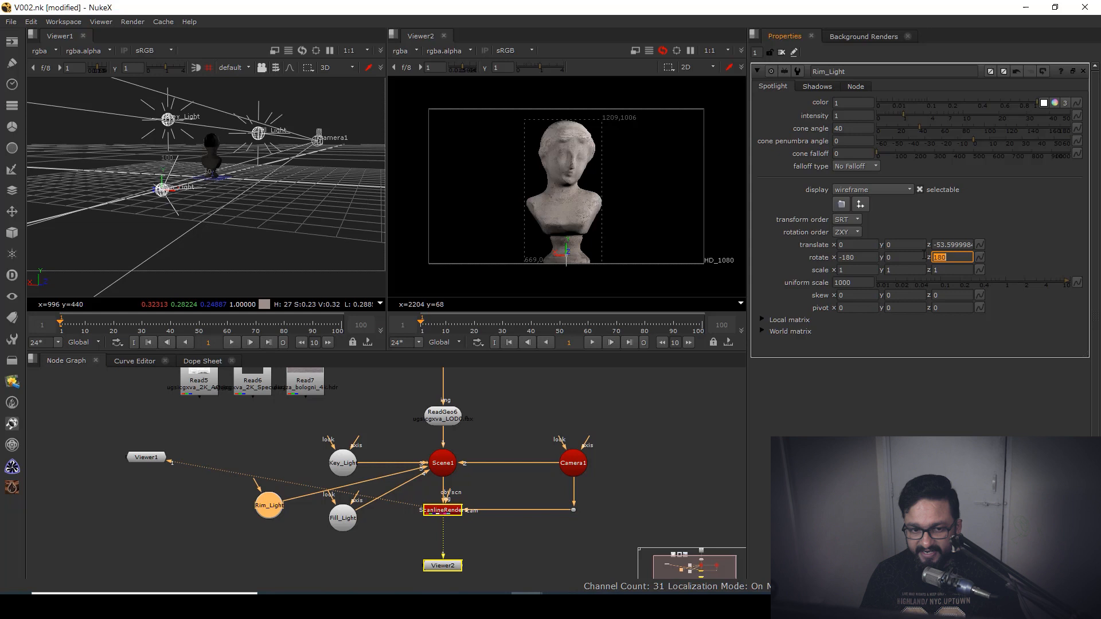
- Raise and offset Rim_Light behind the bust to about X -33.2, Y 22.4, Z -50.4, with Y rotation 26
drag(298, 238, 330, 277)
drag(171, 188, 173, 138)
drag(195, 218, 215, 283)
mouse_move(184, 185)
mouse_down()
mouse_move(241, 195)
mouse_move(198, 196)
mouse_up()
drag(246, 223, 166, 220)
- Raise Rim_Light's intensity to 36 and reposition it at about X -30.3, Y 22.4, Z -58
click(852, 115)
text(0)
drag(186, 182, 198, 196)
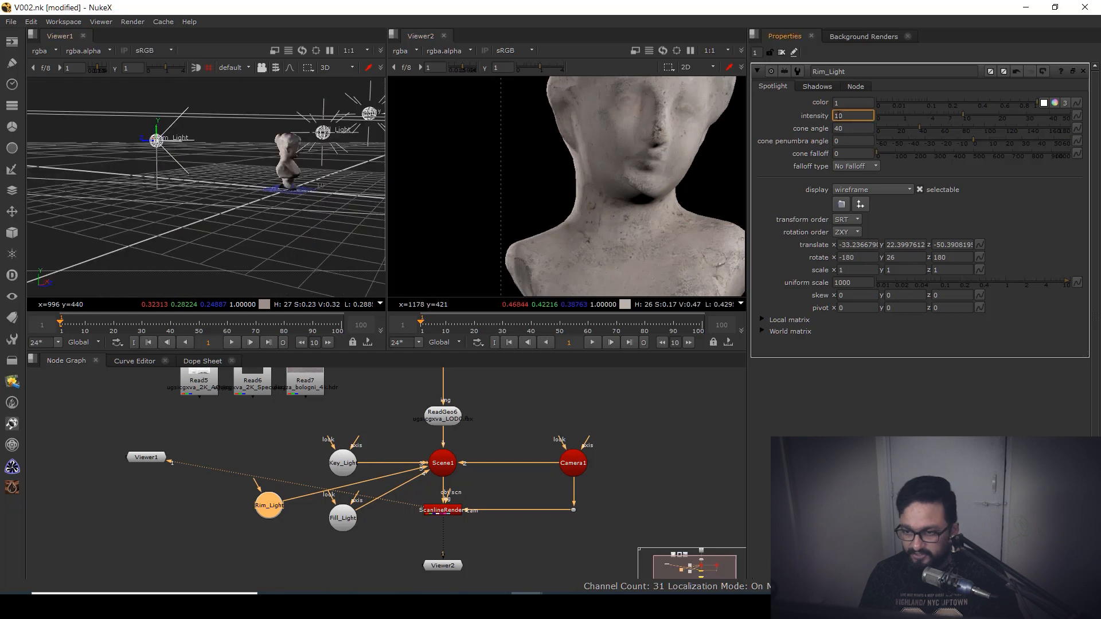
scroll(565, 180, down, 3)
drag(195, 180, 162, 181)
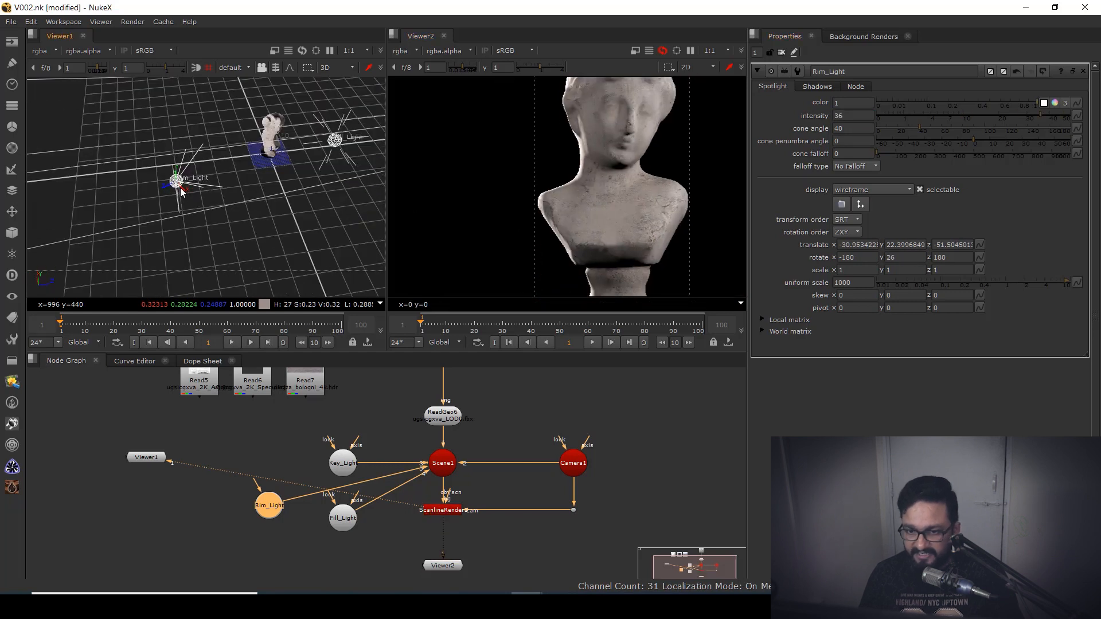
scroll(580, 187, up, 2)
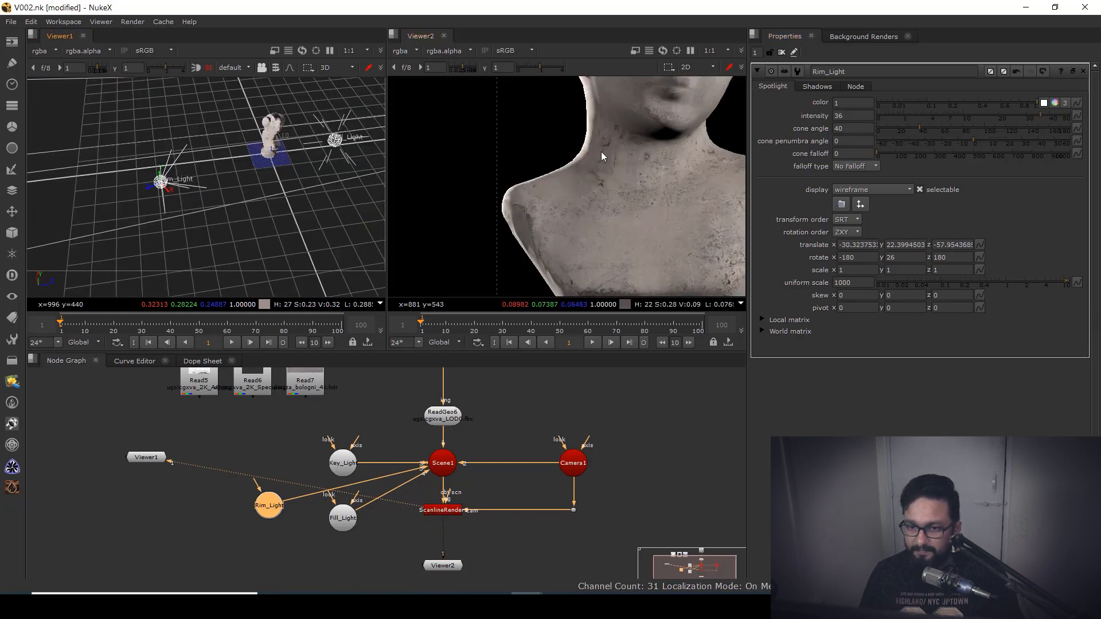
drag(617, 100, 585, 177)
scroll(585, 172, down, 3)
scroll(586, 170, up, 1)
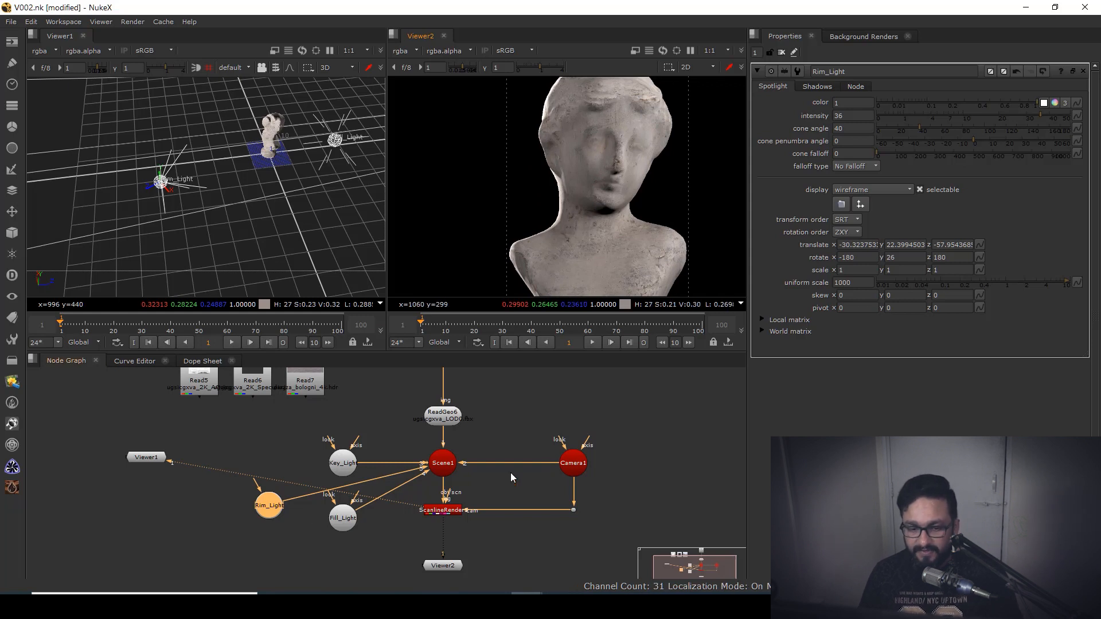
- Place Rim_Light above Key_Light in the node graph and move Read5, Read6 and Read7 farther away from the scene nodes
drag(258, 511, 409, 516)
drag(231, 436, 404, 529)
drag(370, 479, 222, 468)
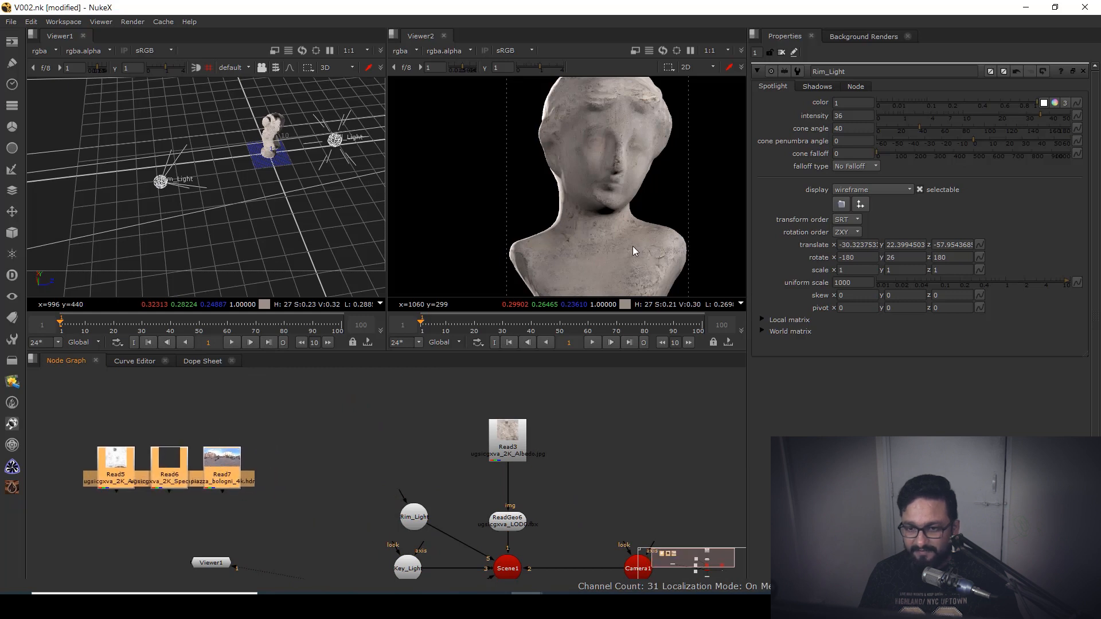
- Lower Fill_Light's intensity to 834 to deepen the shadow side of the bust
key(f)
drag(565, 202, 534, 193)
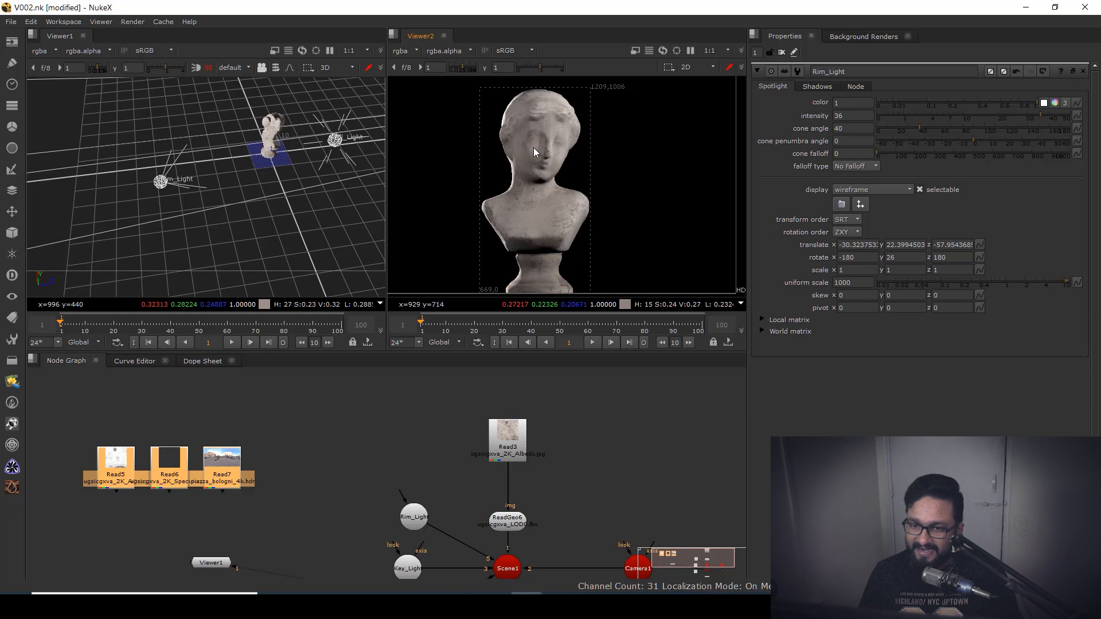
scroll(533, 147, up, 2)
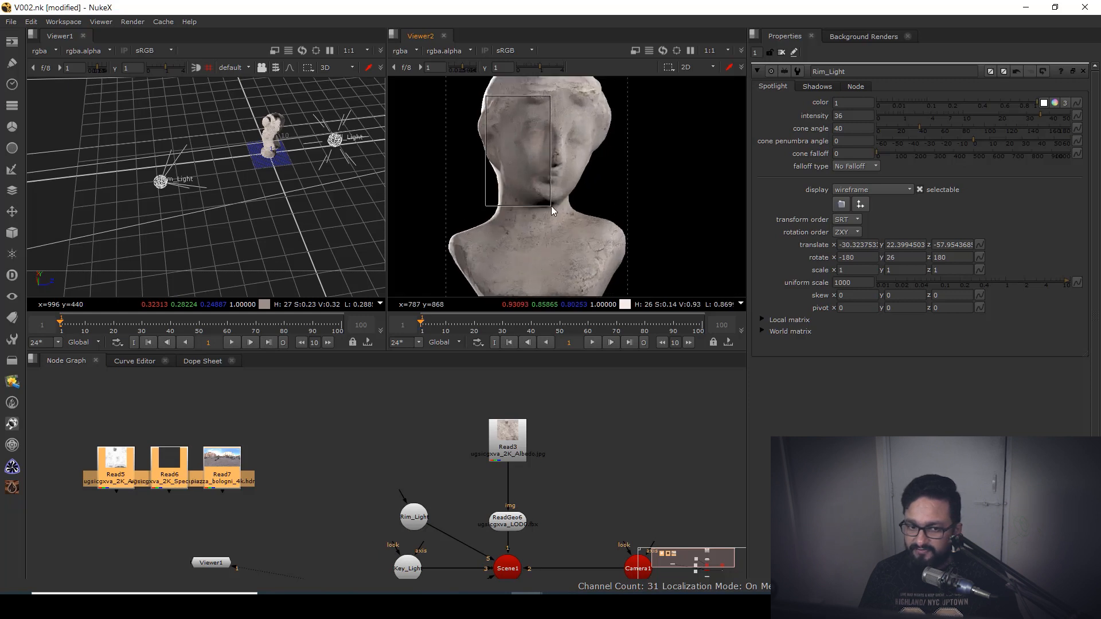
drag(407, 491, 390, 384)
scroll(385, 489, up, 3)
double_click(394, 538)
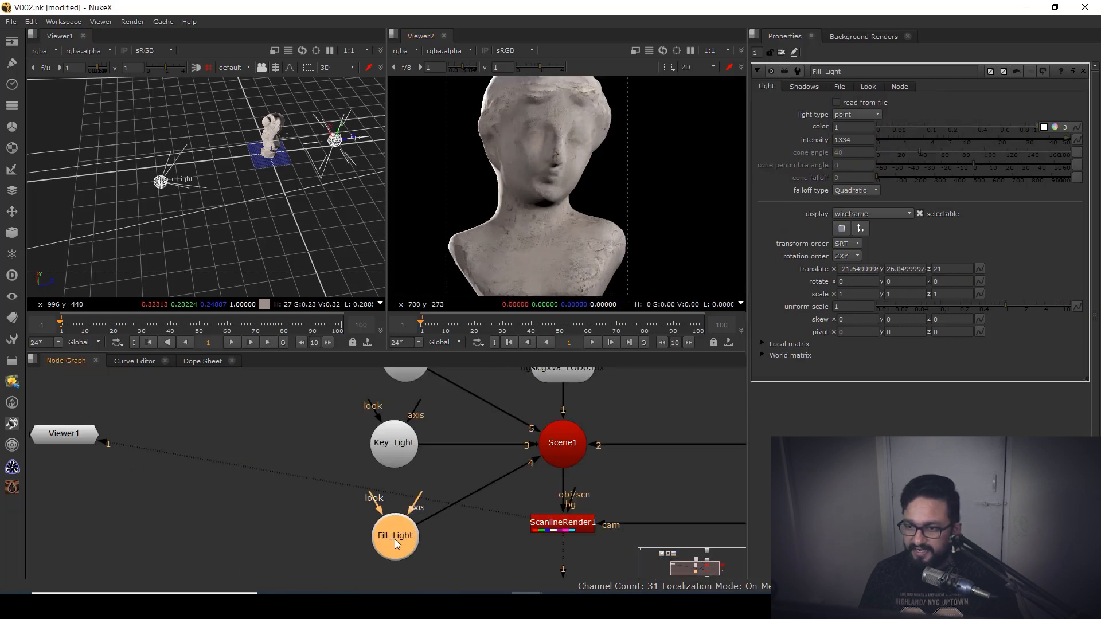
click(842, 139)
key(Down)
key(Down)
key(Down)
key(Down)
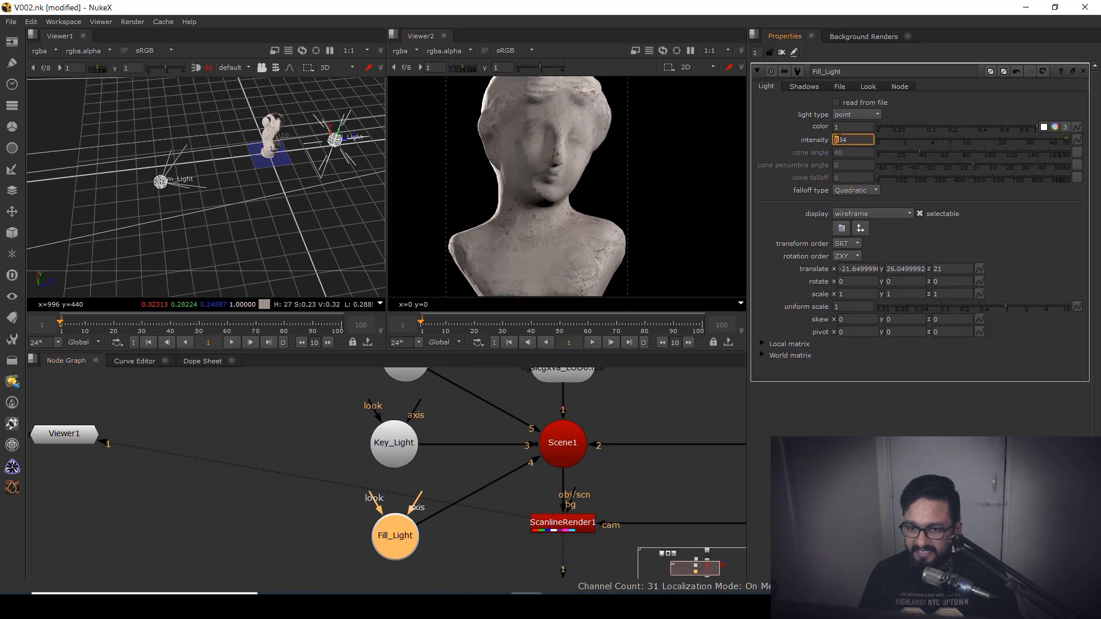
scroll(509, 169, down, 2)
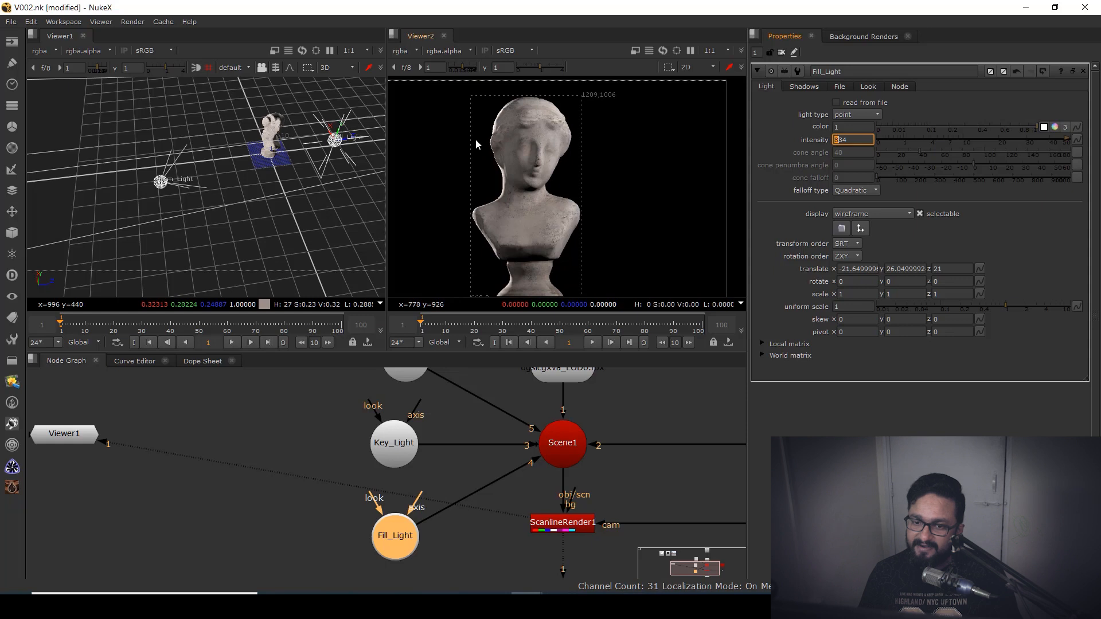
drag(549, 226, 556, 237)
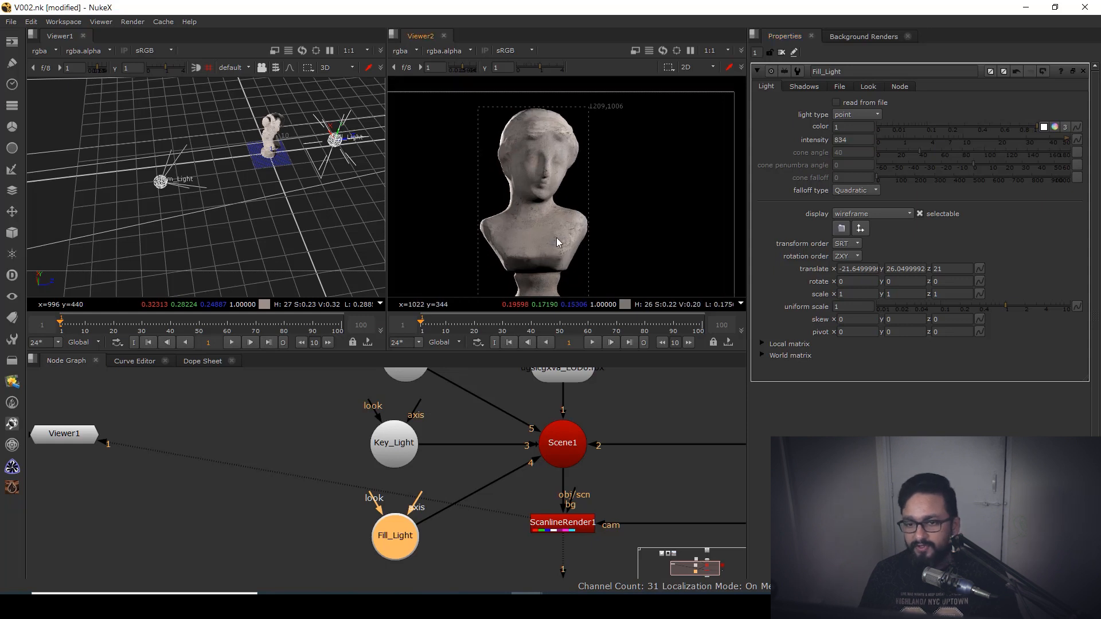
- Reduce Fill_Light's intensity further to 744 and check the full bust in the render view
click(839, 140)
key(Down)
key(Down)
key(Down)
key(Down)
key(Down)
key(Down)
key(Down)
key(Down)
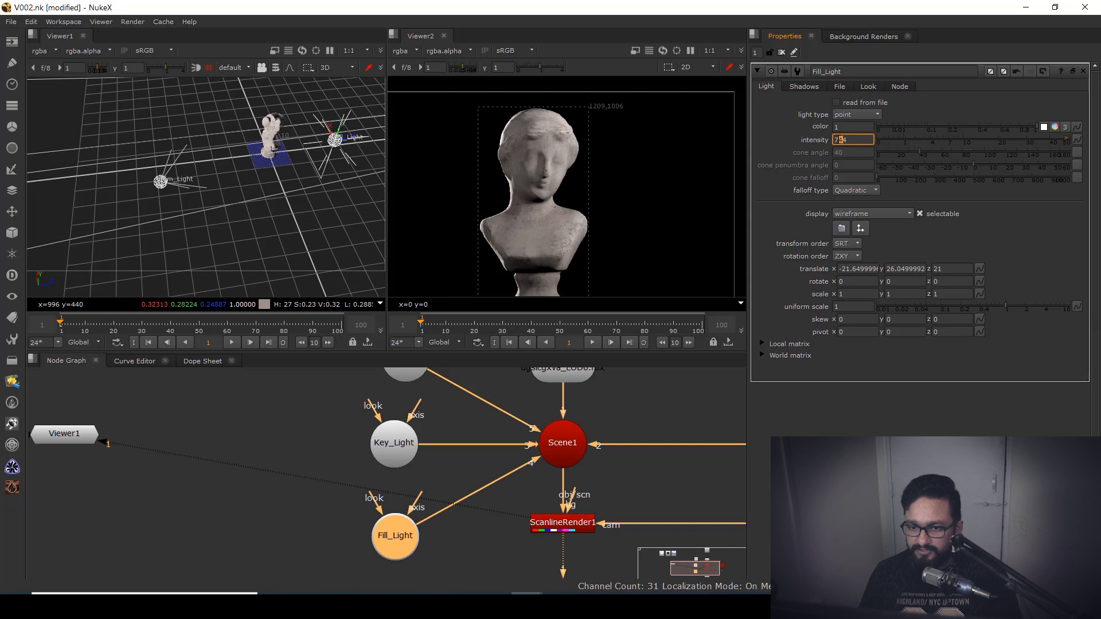
mouse_move(534, 187)
mouse_down()
mouse_move(552, 181)
mouse_move(542, 201)
mouse_up()
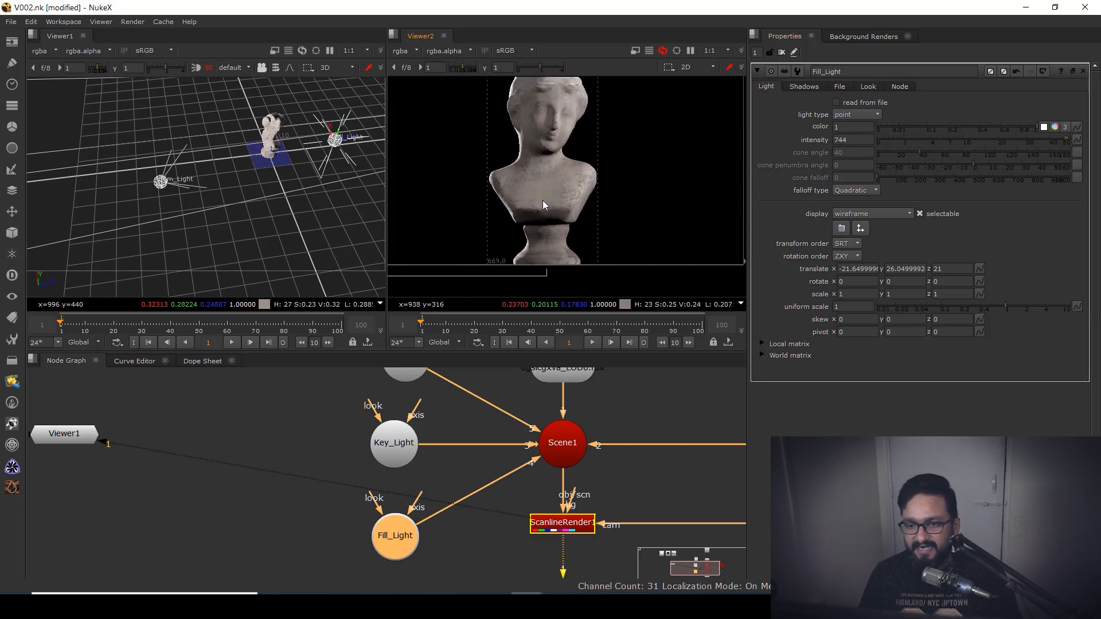
middle_click(542, 201)
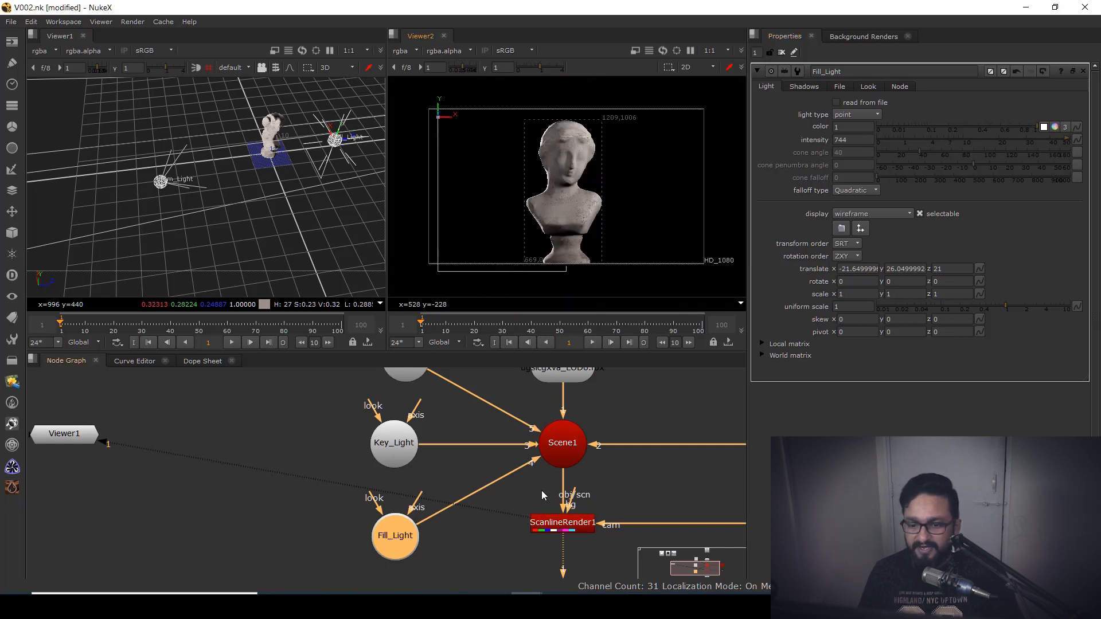
- Add a RayRender node below ScanlineRender1 in the node graph
drag(602, 554, 504, 489)
drag(474, 552, 474, 576)
click(456, 505)
drag(399, 494, 524, 429)
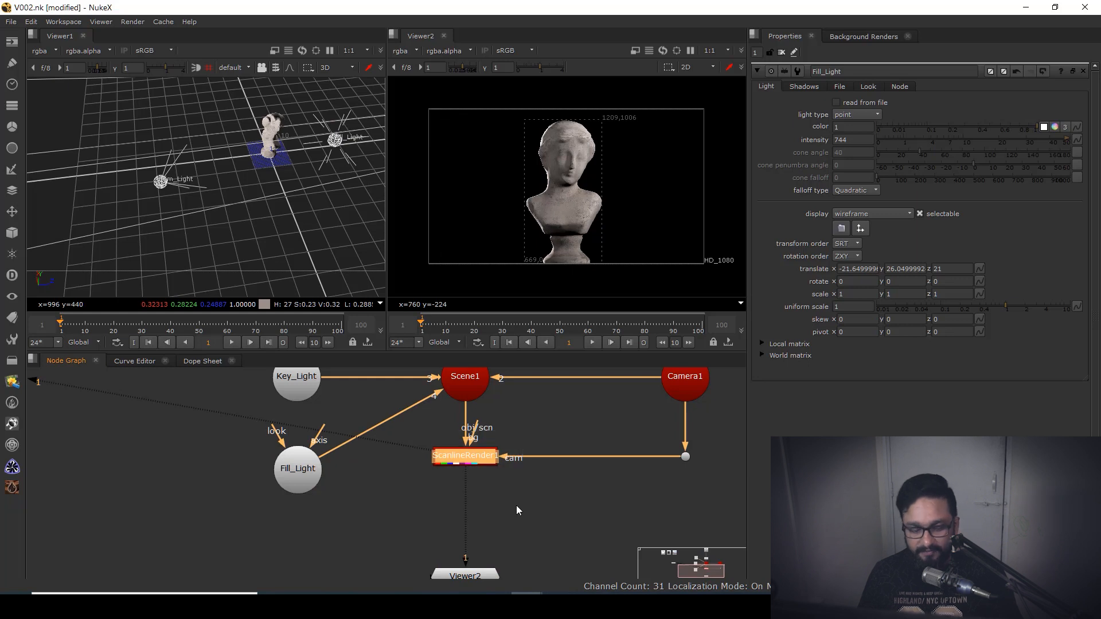
click(514, 504)
key(Tab)
text(ray)
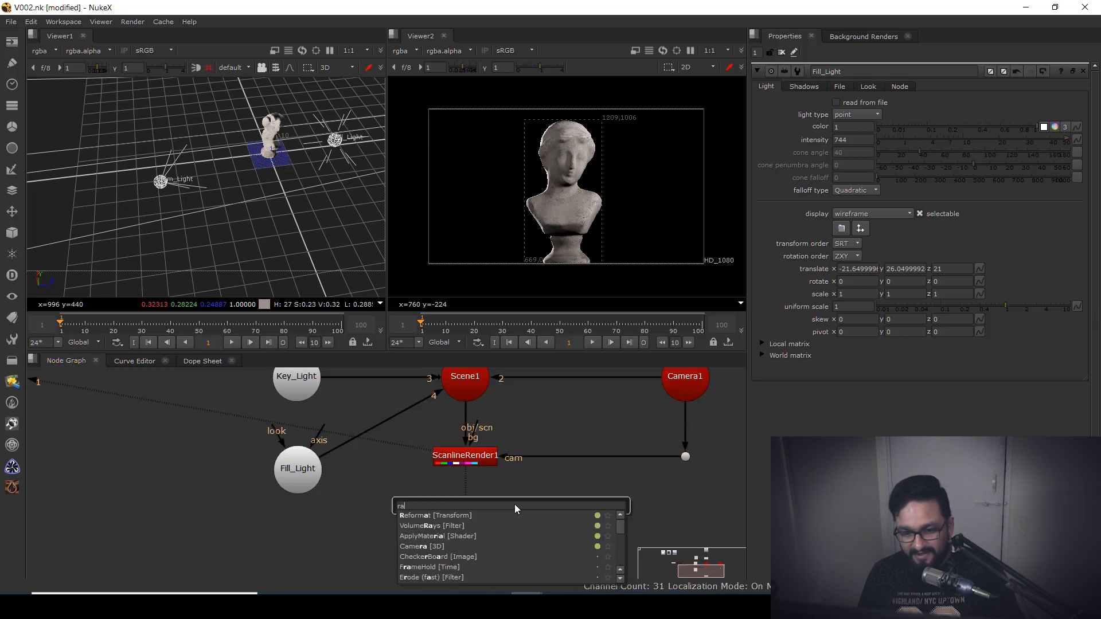
key(Return)
- Connect RayRender1 to Scene1 and Camera1, and delete ScanlineRender1 to replace it
drag(503, 496, 467, 385)
drag(485, 503, 688, 380)
click(469, 459)
key(Delete)
drag(500, 520, 455, 495)
drag(654, 400, 685, 456)
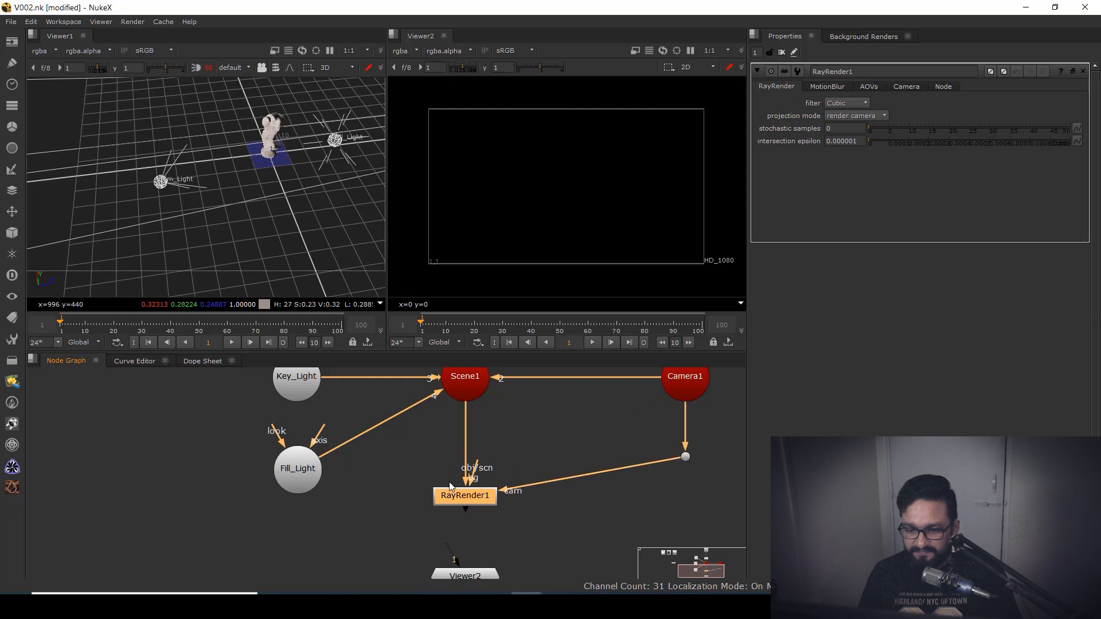
- Connect Viewer2 to RayRender1 and inspect the ray-traced bust
key(1)
scroll(557, 184, up, 3)
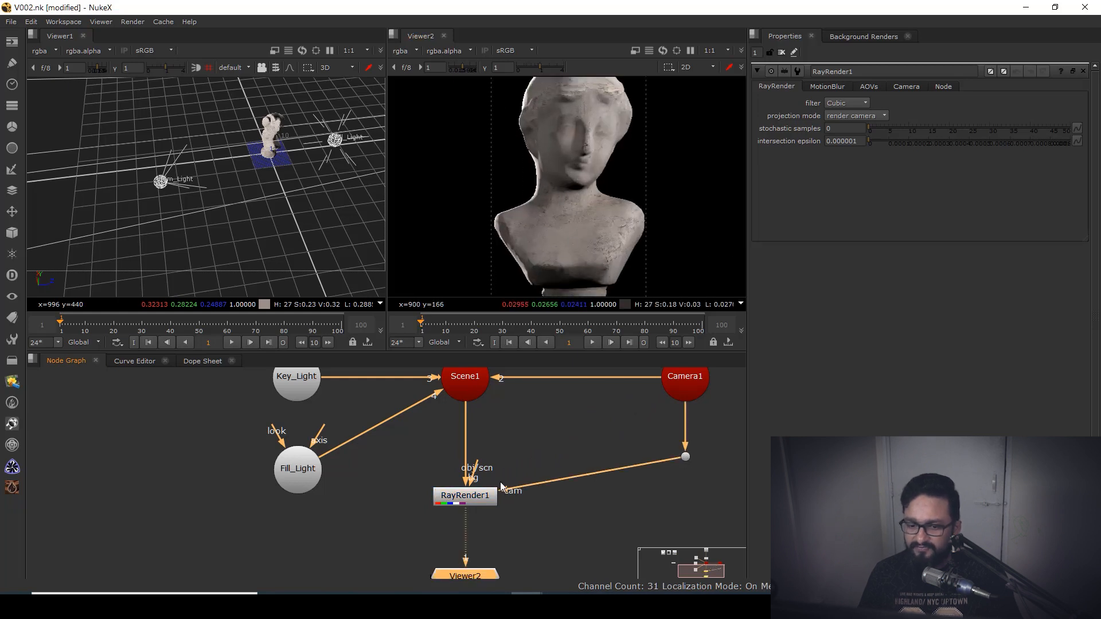
scroll(564, 207, down, 2)
drag(556, 208, 546, 201)
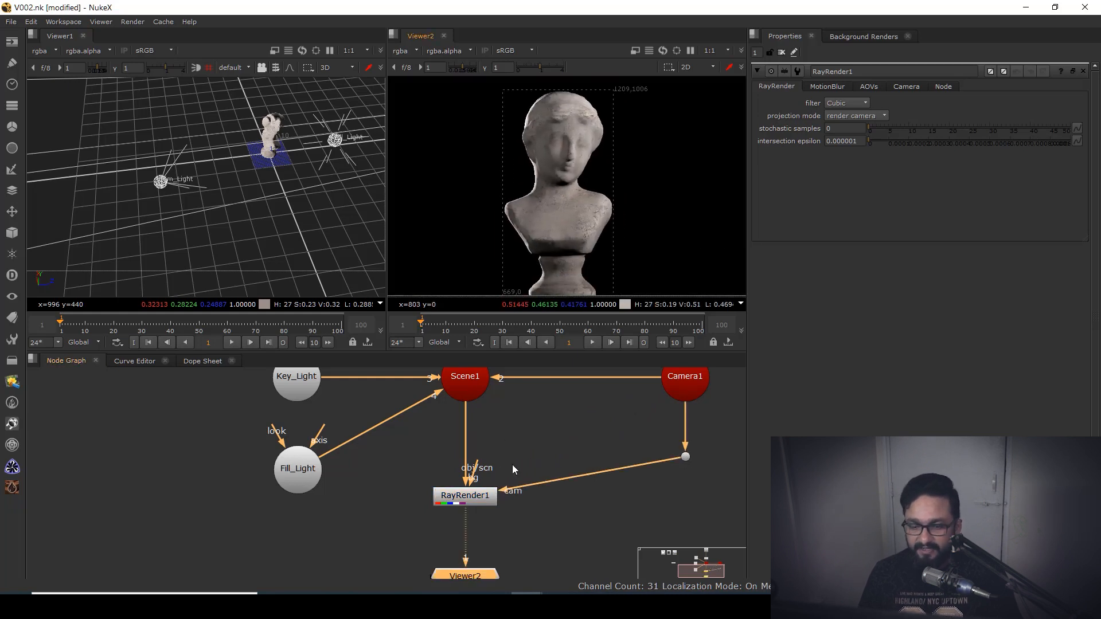
- Enclose the bust's texture, geometry, light, camera and render nodes in a backdrop labelled "Diffuse"
scroll(538, 447, down, 10)
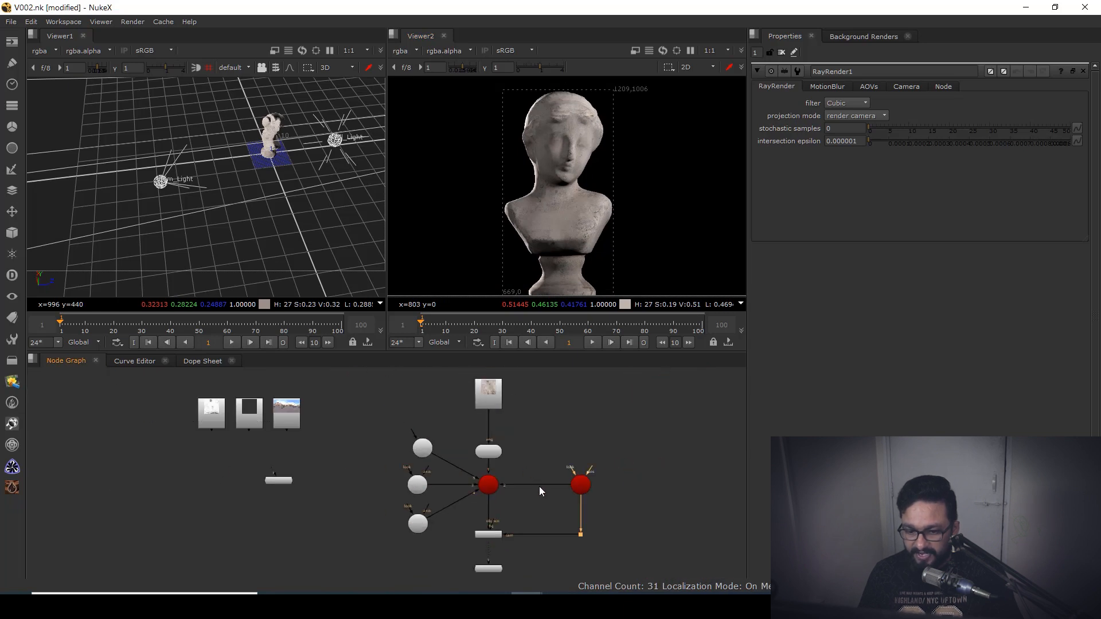
drag(437, 370, 611, 507)
click(7, 339)
click(67, 390)
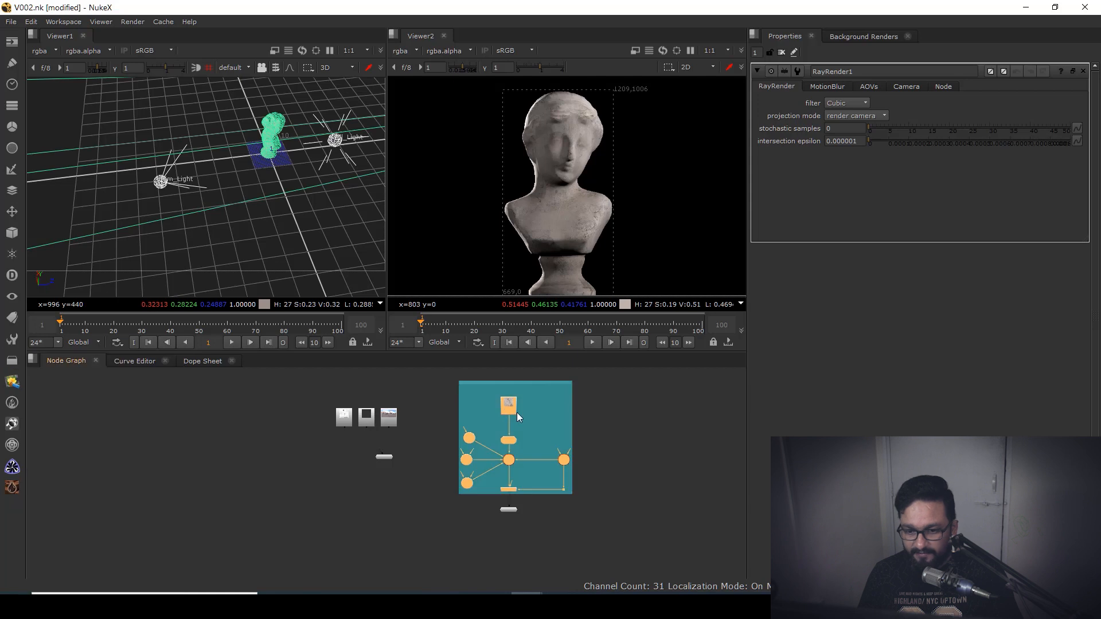
click(543, 388)
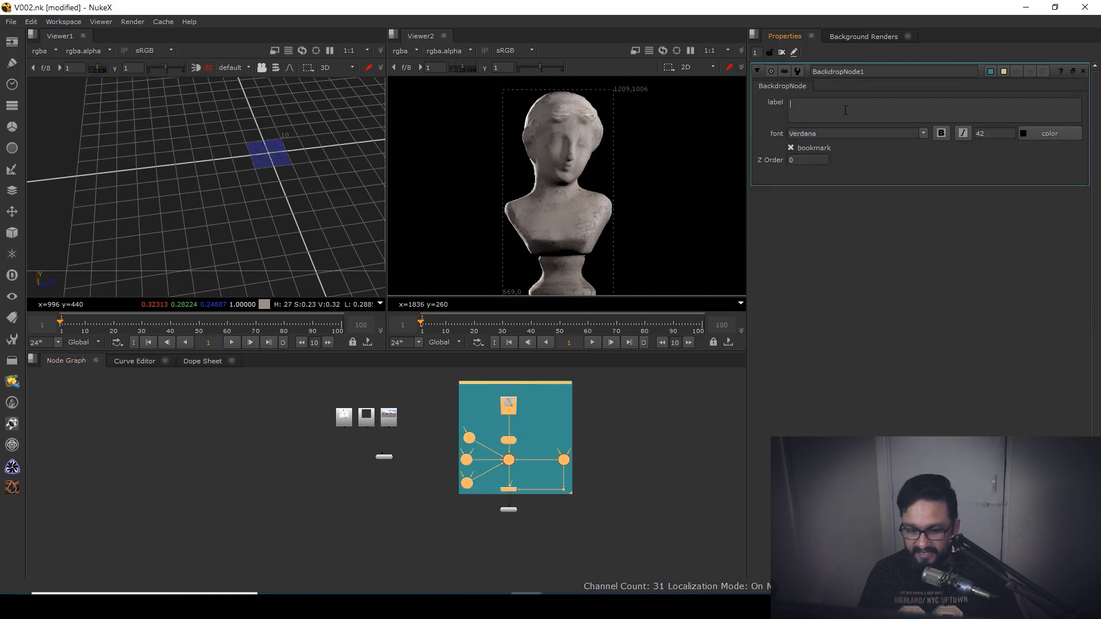
click(845, 110)
text(Diffuse)
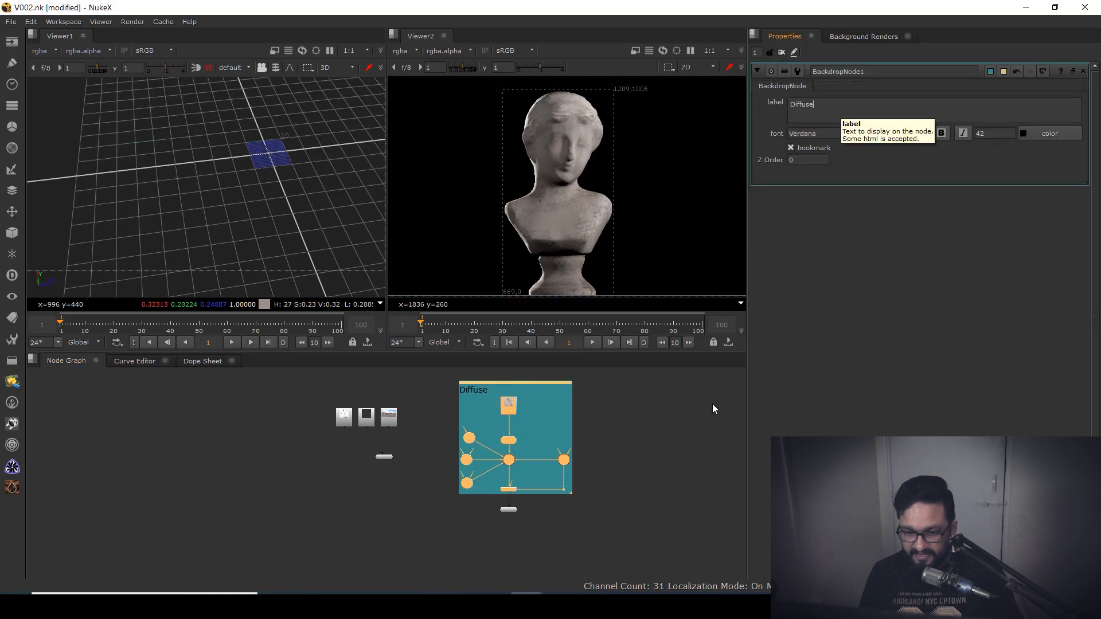
- Shift the three unused texture nodes and Viewer1 slightly within the node graph
click(712, 408)
drag(298, 386, 416, 484)
drag(391, 422, 387, 426)
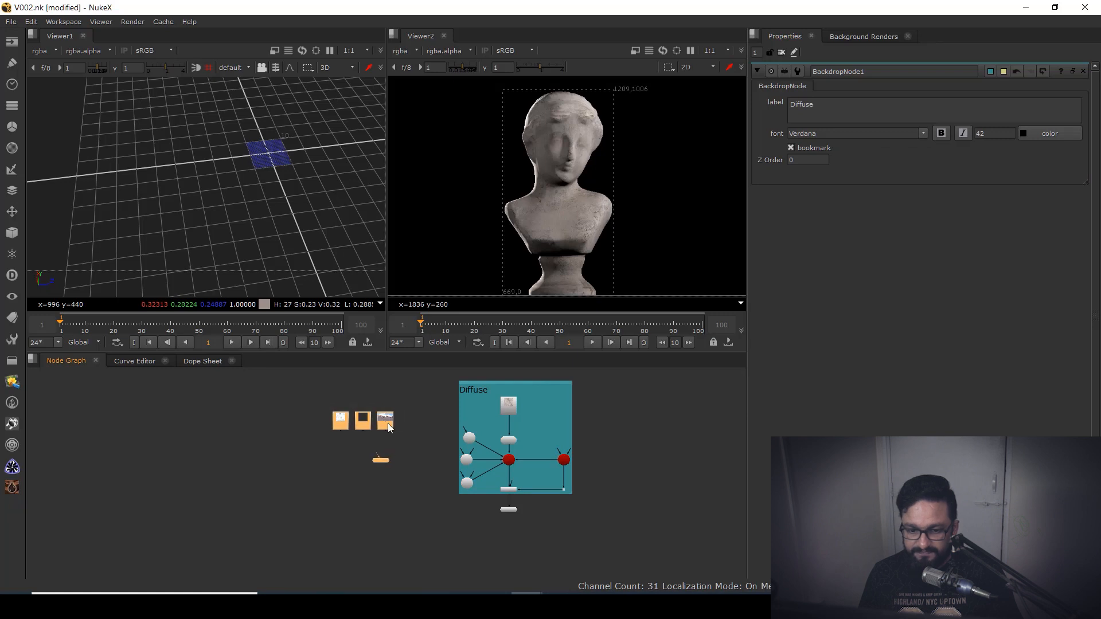
- Tint Key_Light a warm colour of about 1, 0.866584, 0.70416
scroll(476, 454, up, 5)
double_click(441, 483)
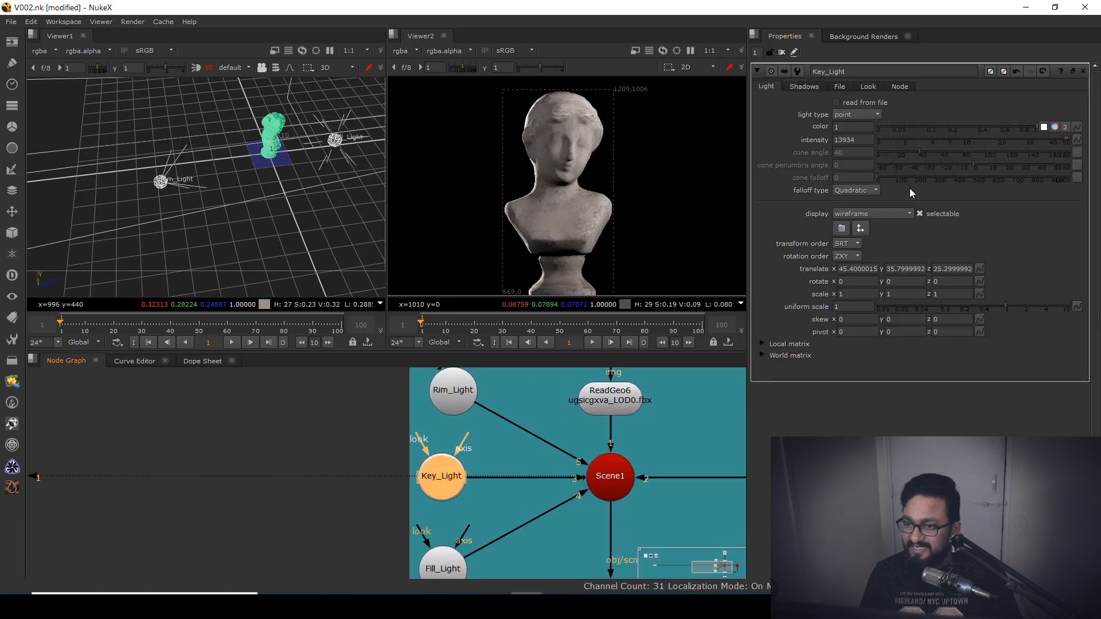
click(1054, 127)
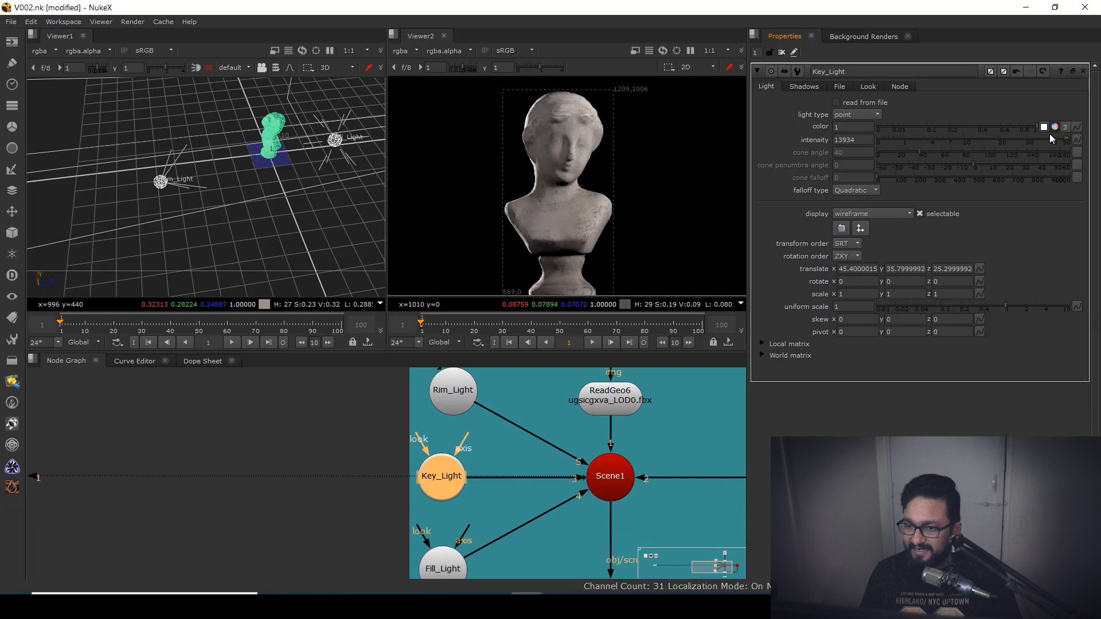
drag(756, 495, 764, 495)
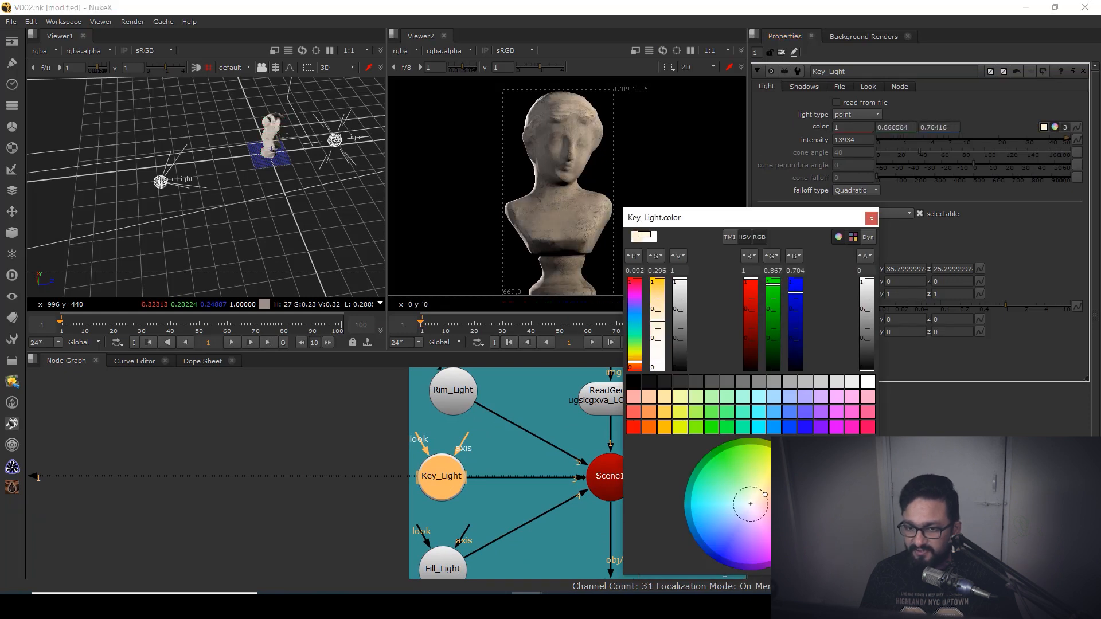
click(871, 219)
- Tint Fill_Light a pale cyan of about 0.70906, 1, 0.938741
drag(453, 496, 465, 423)
double_click(458, 507)
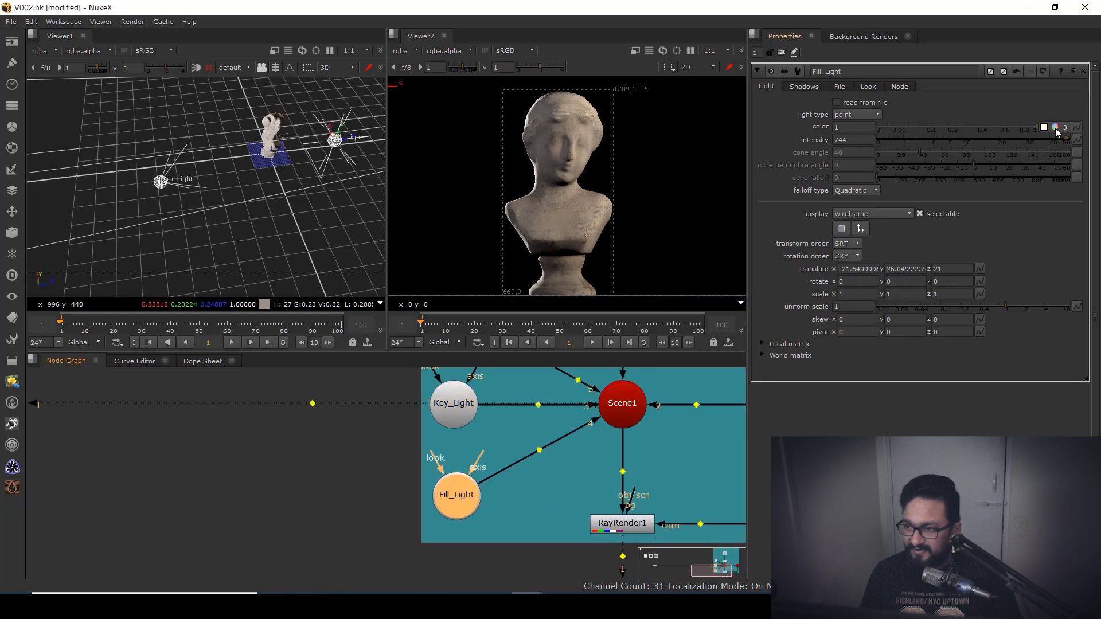
click(1055, 127)
click(734, 501)
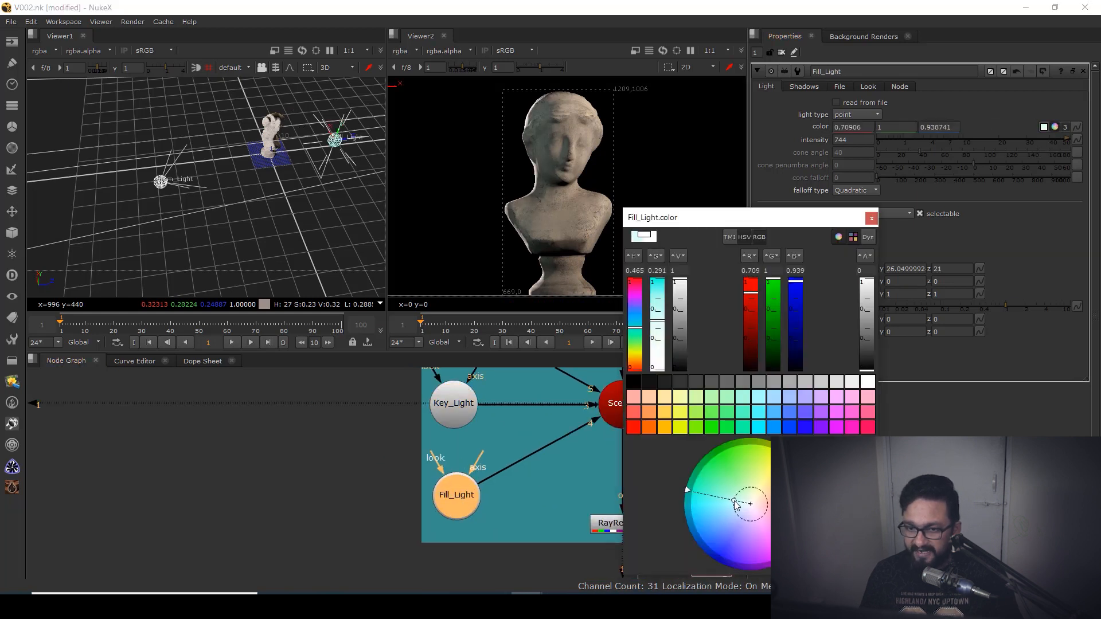
click(872, 218)
- Tint Rim_Light a cool cyan-green of about 0.586718, 1, 0.871542
drag(558, 432, 560, 550)
double_click(471, 440)
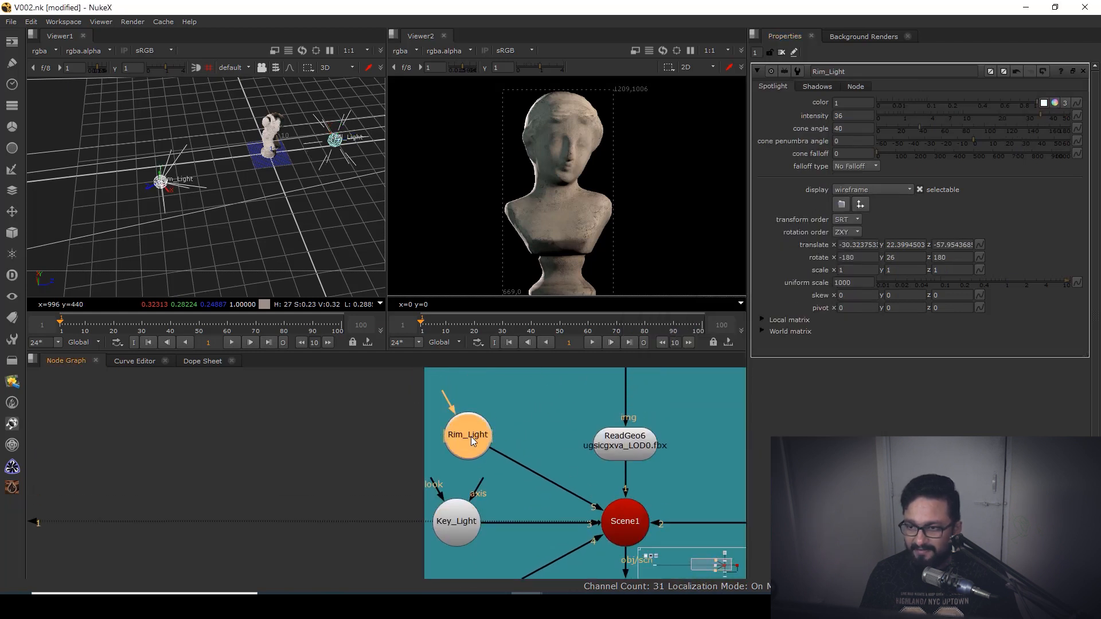
click(1054, 103)
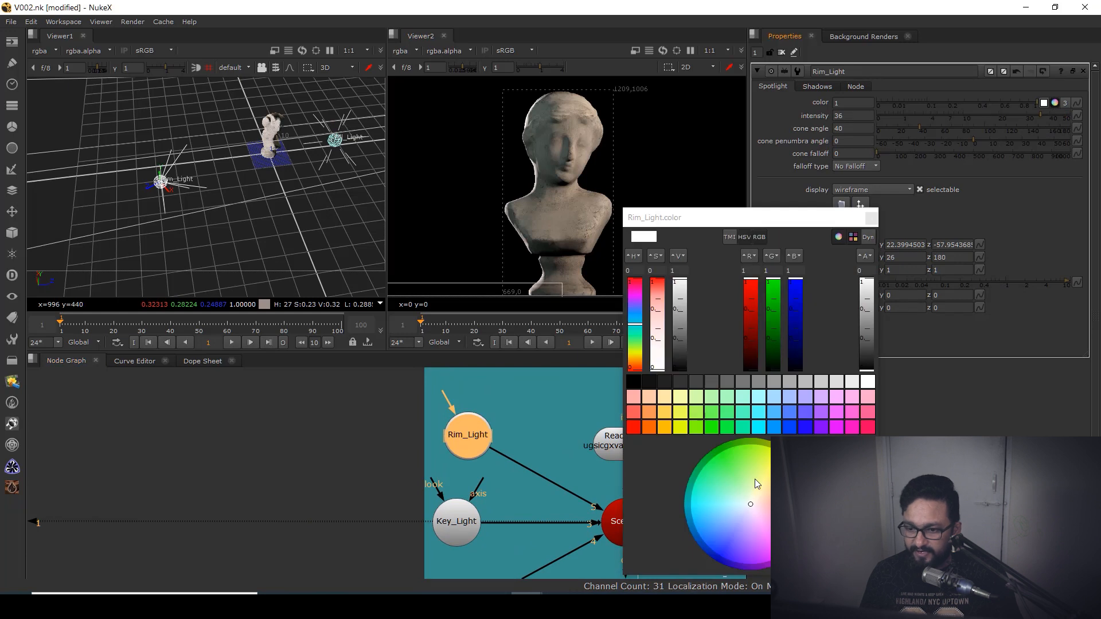
drag(741, 498, 727, 496)
click(871, 217)
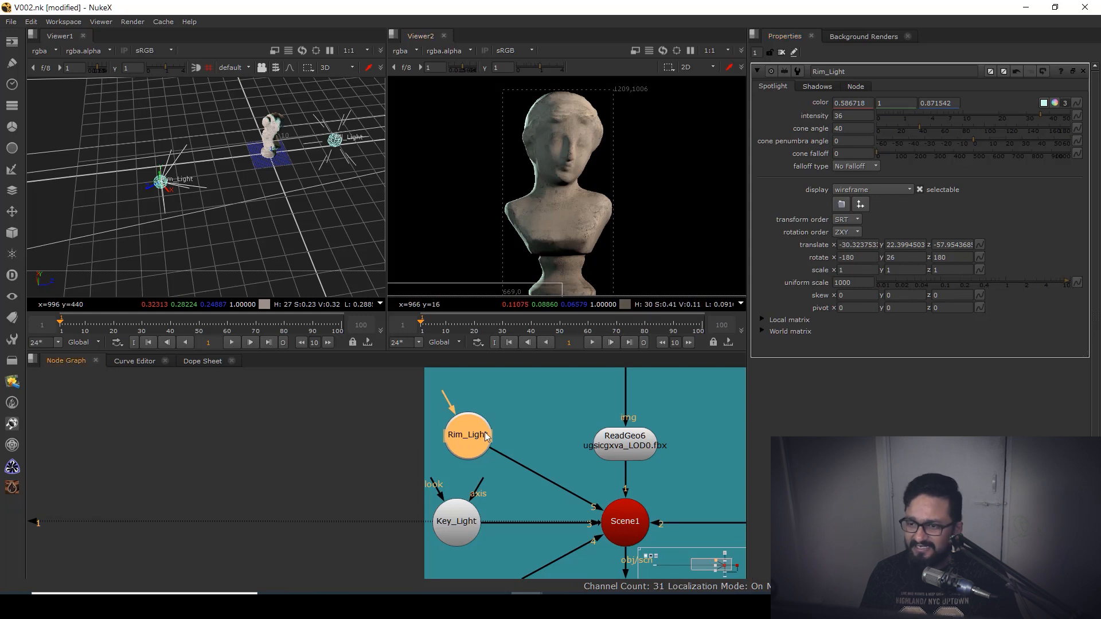
- Set Rim_Light's cone angle to 114 and its penumbra angle to -4.5, and check the rim lighting on the bust
scroll(530, 135, up, 3)
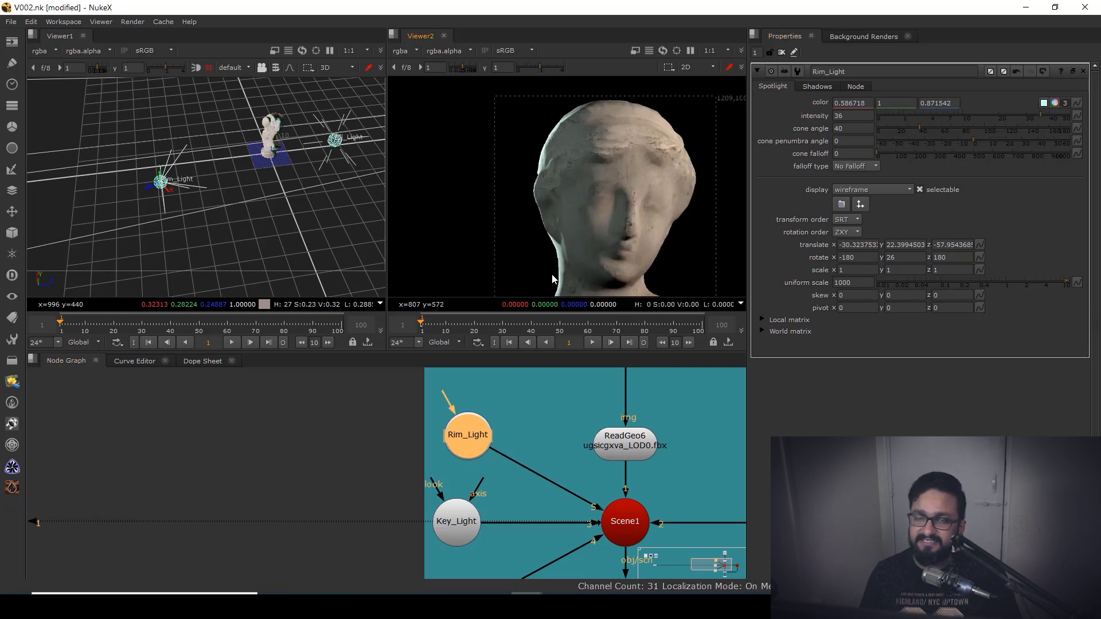
key(f)
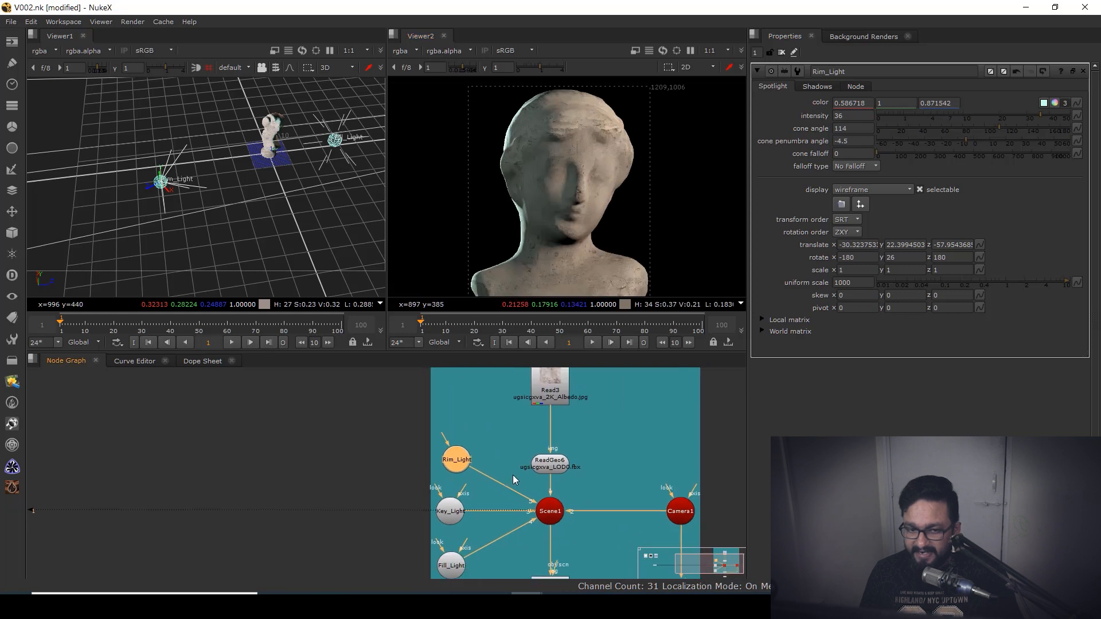
scroll(485, 501, down, 5)
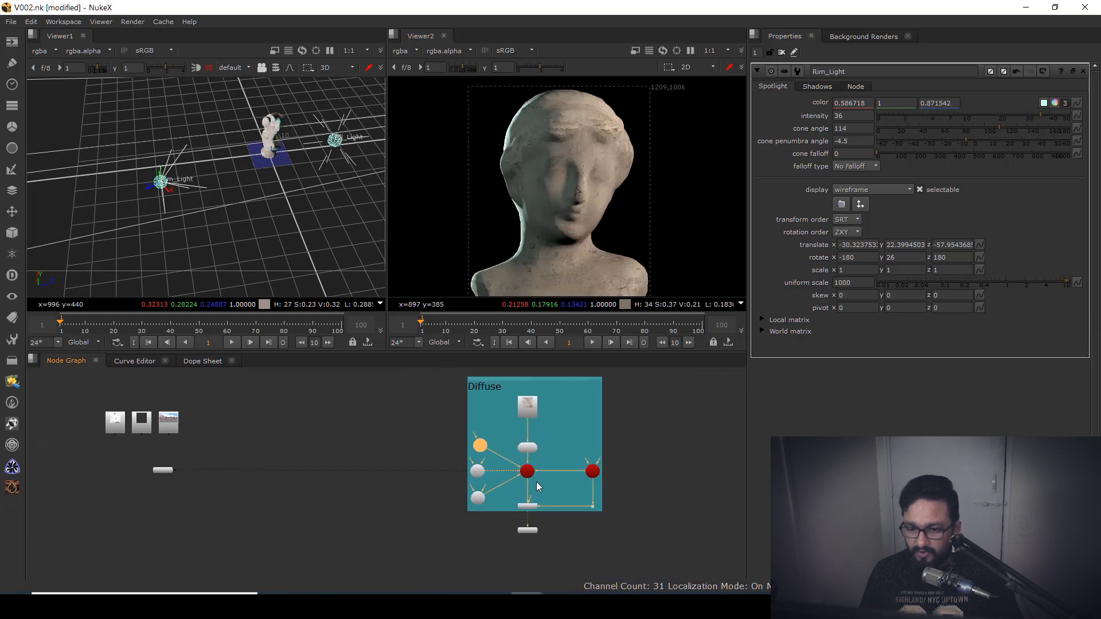
scroll(556, 200, down, 3)
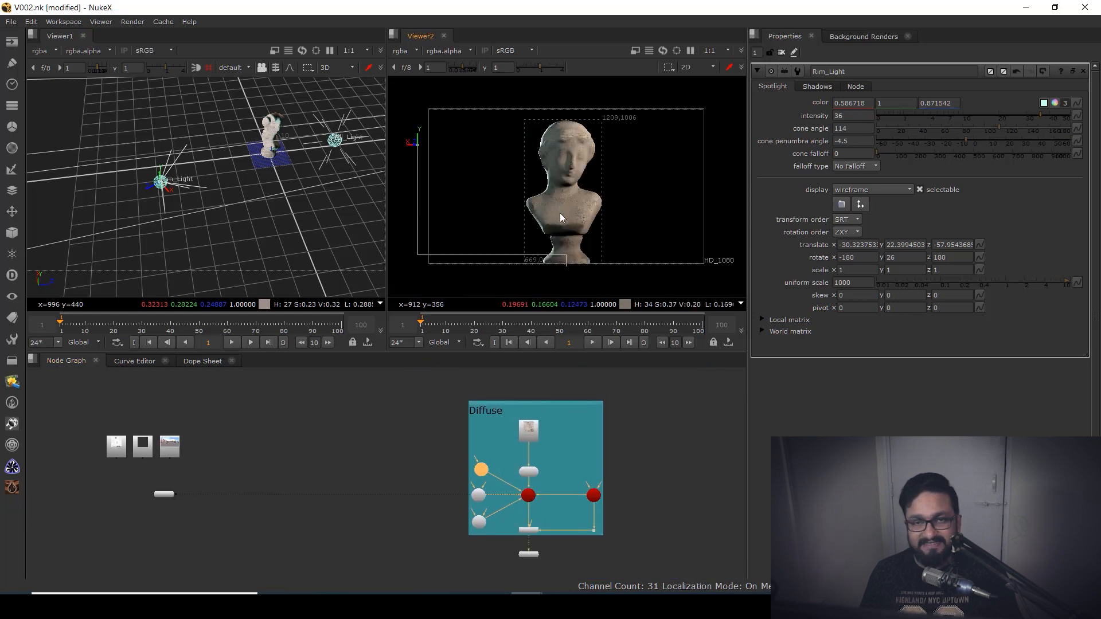
drag(496, 506, 510, 482)
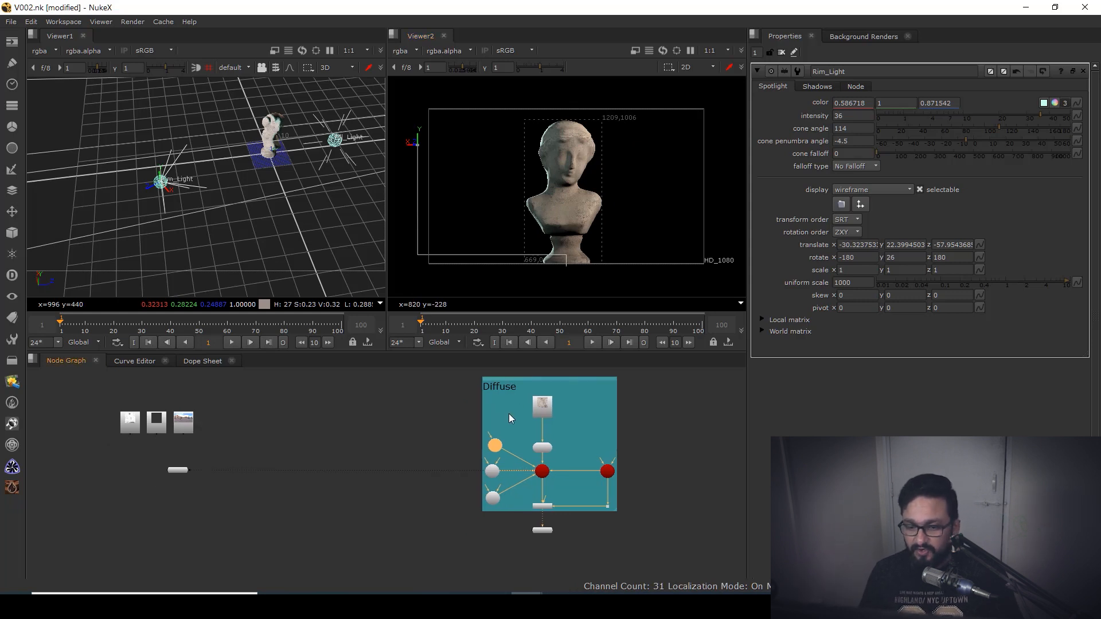
- Duplicate the Diffuse backdrop with all its nodes, place the copy beside the original and relabel it "AO"
click(518, 382)
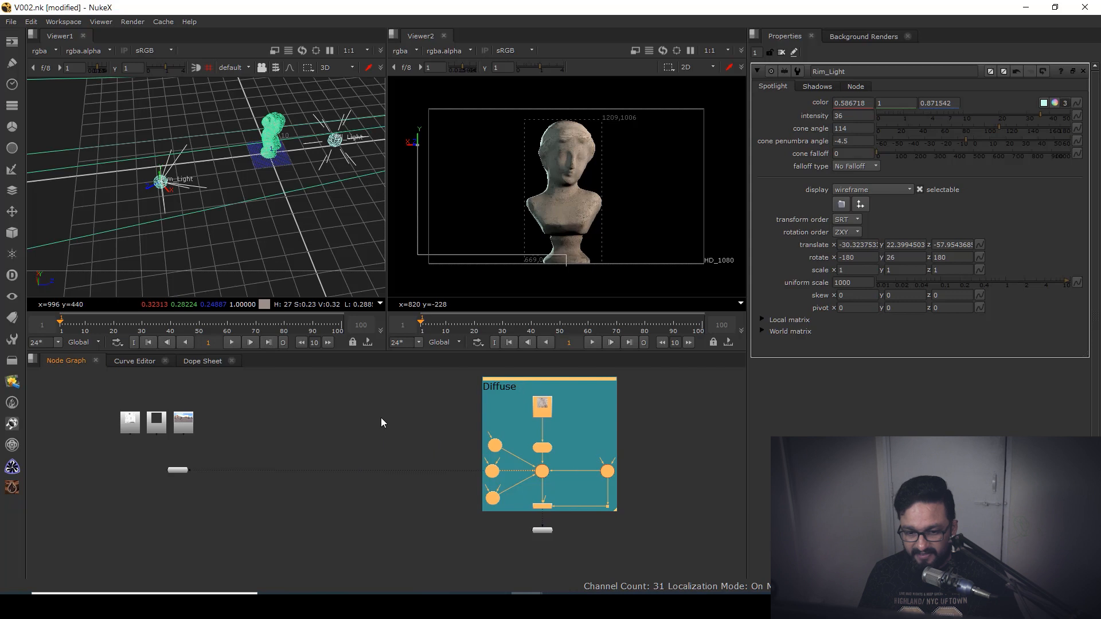
key(ctrl+v)
drag(407, 417, 410, 450)
drag(411, 383, 400, 408)
double_click(401, 409)
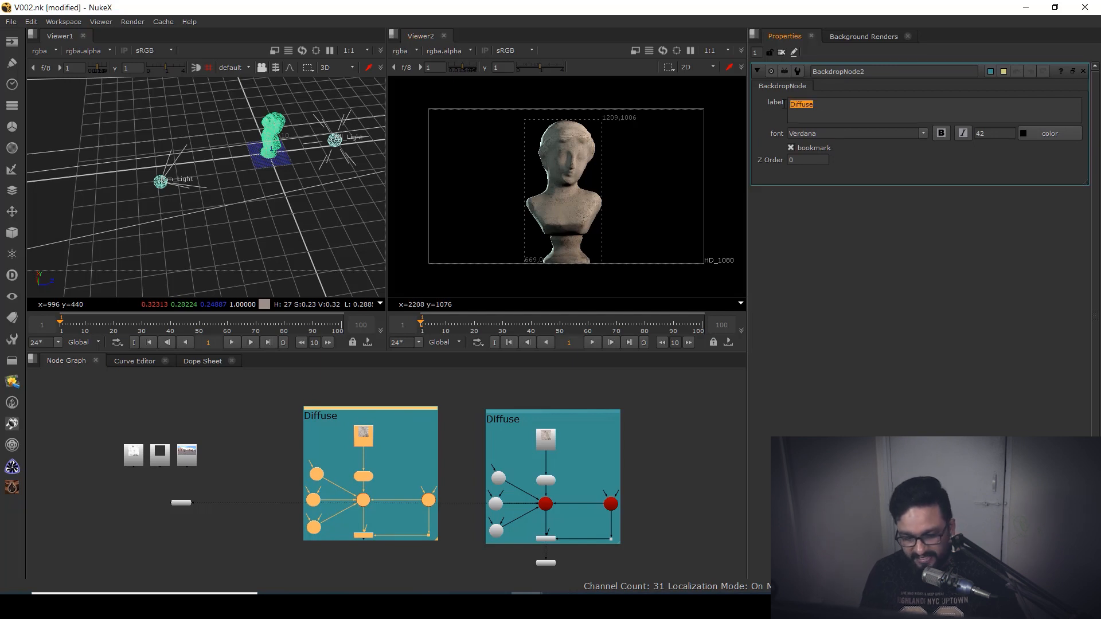
click(397, 480)
- Delete the rim, key and fill lights from the AO copy
drag(396, 480, 308, 551)
scroll(390, 439, up, 3)
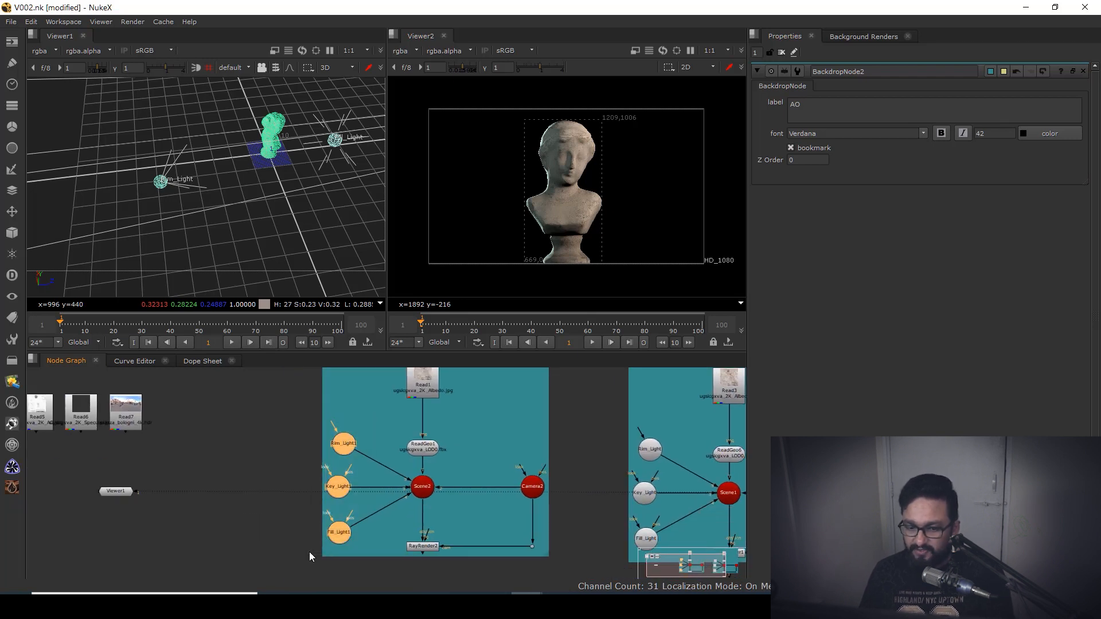
key(Delete)
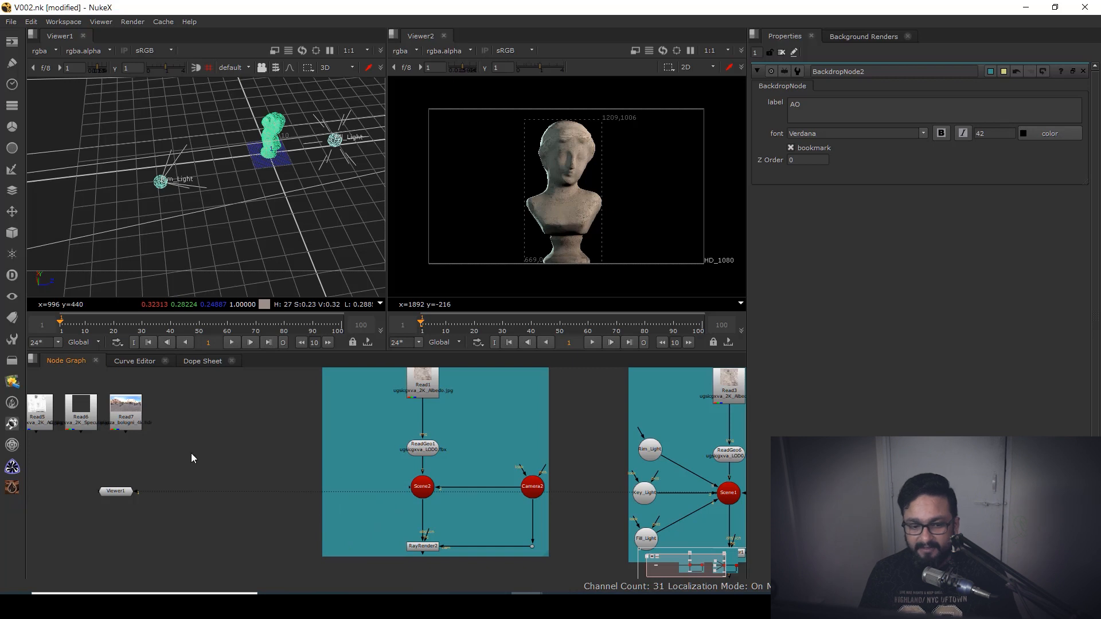
- Move the ambient occlusion texture node Read5 into the AO backdrop and inspect its map in Viewer2
drag(191, 453, 295, 474)
drag(139, 427, 450, 412)
key(1)
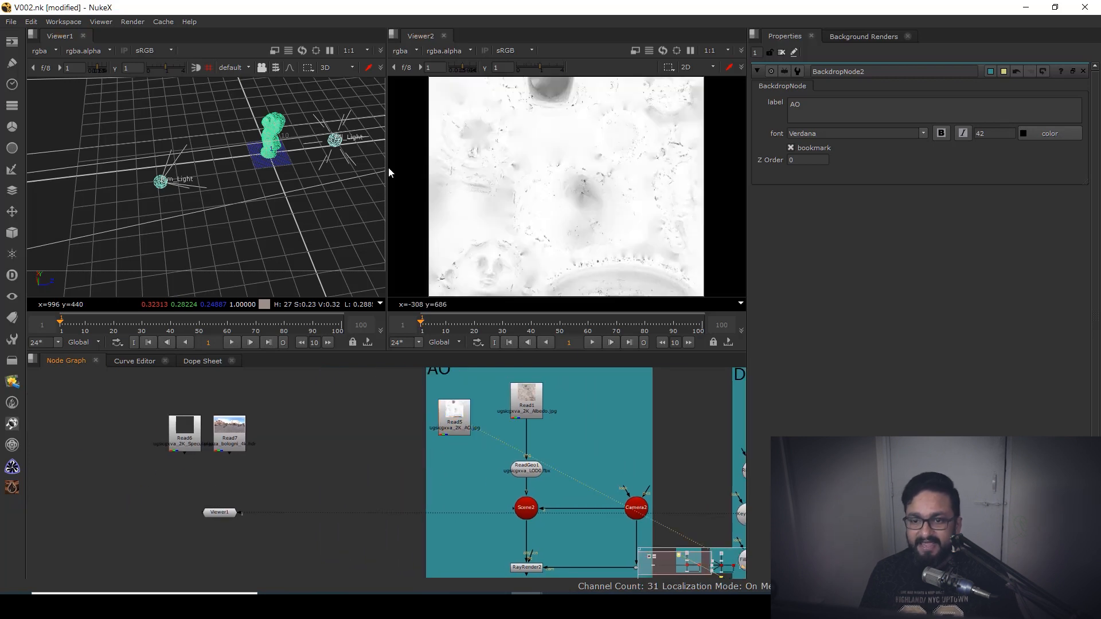
scroll(536, 178, down, 2)
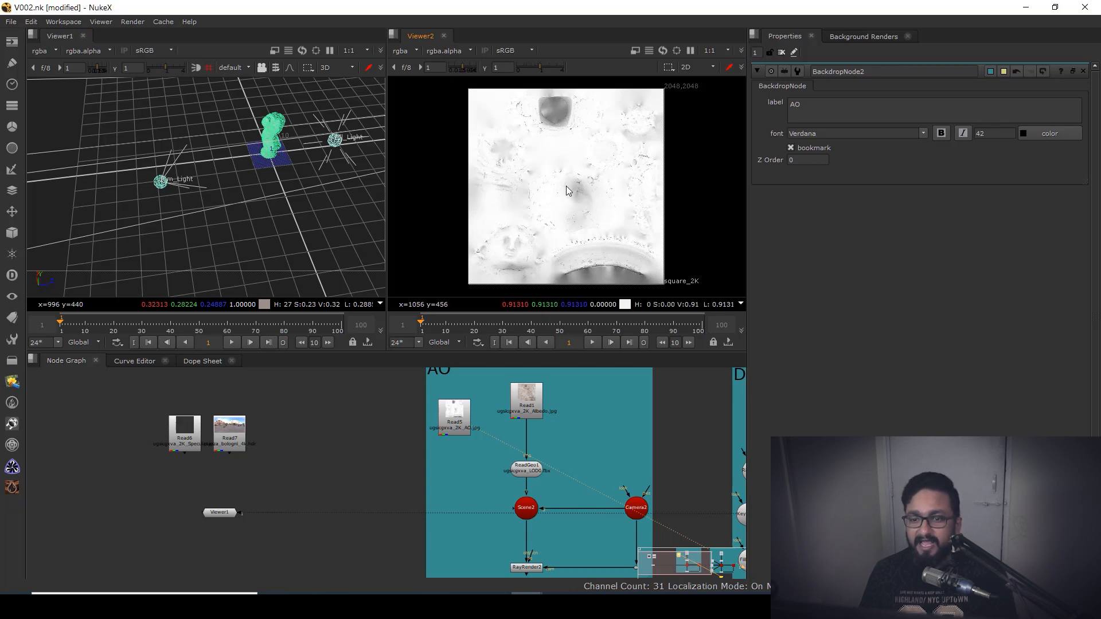
drag(566, 186, 540, 172)
scroll(561, 203, up, 2)
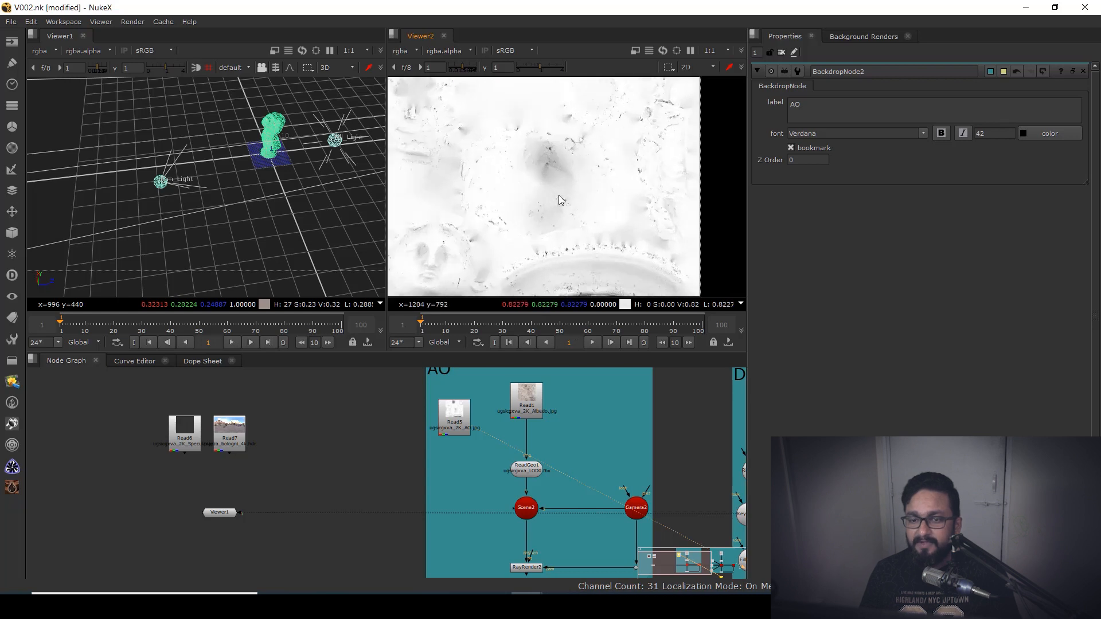
- Replace the AO setup's albedo texture with Read5 and insert an AmbientOcclusion shader between it and ReadGeo1
drag(439, 428, 519, 393)
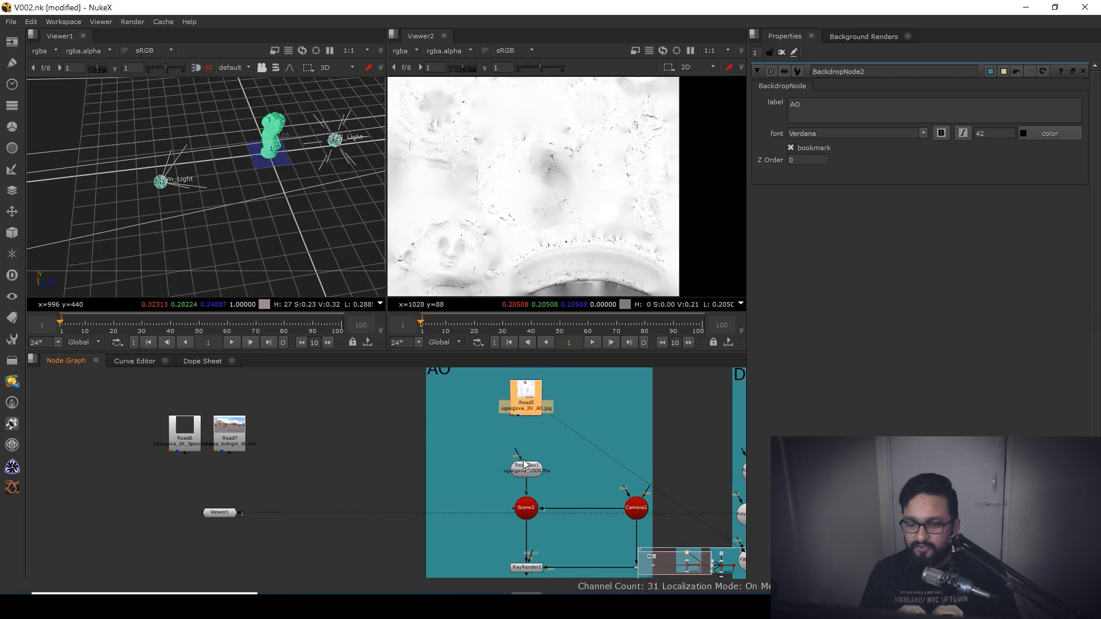
click(473, 424)
key(Tab)
text(a)
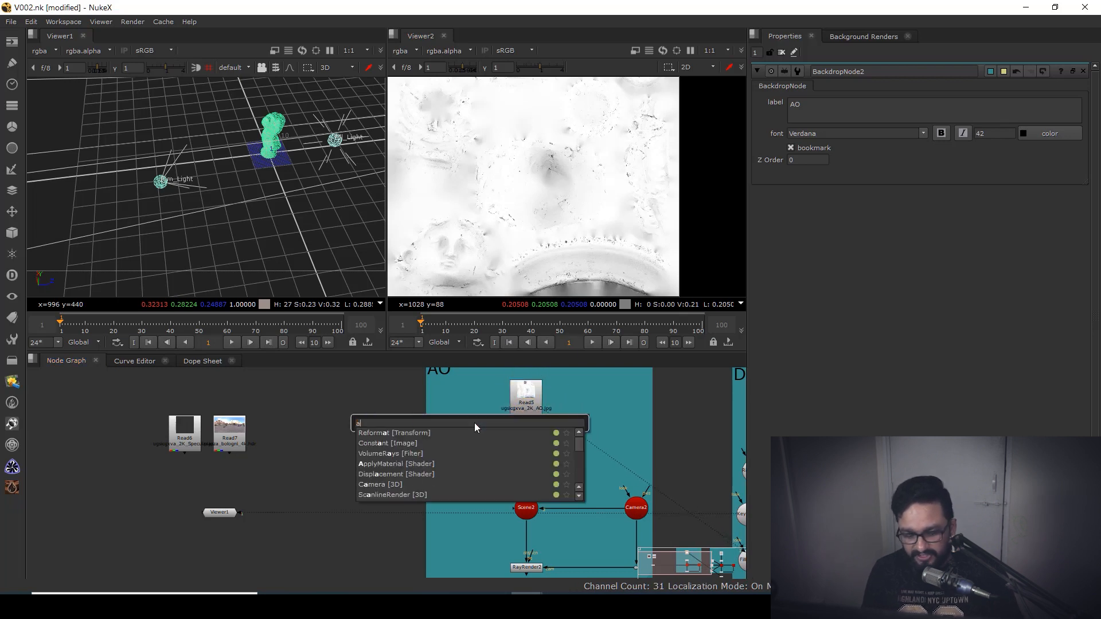
text(mb)
click(471, 435)
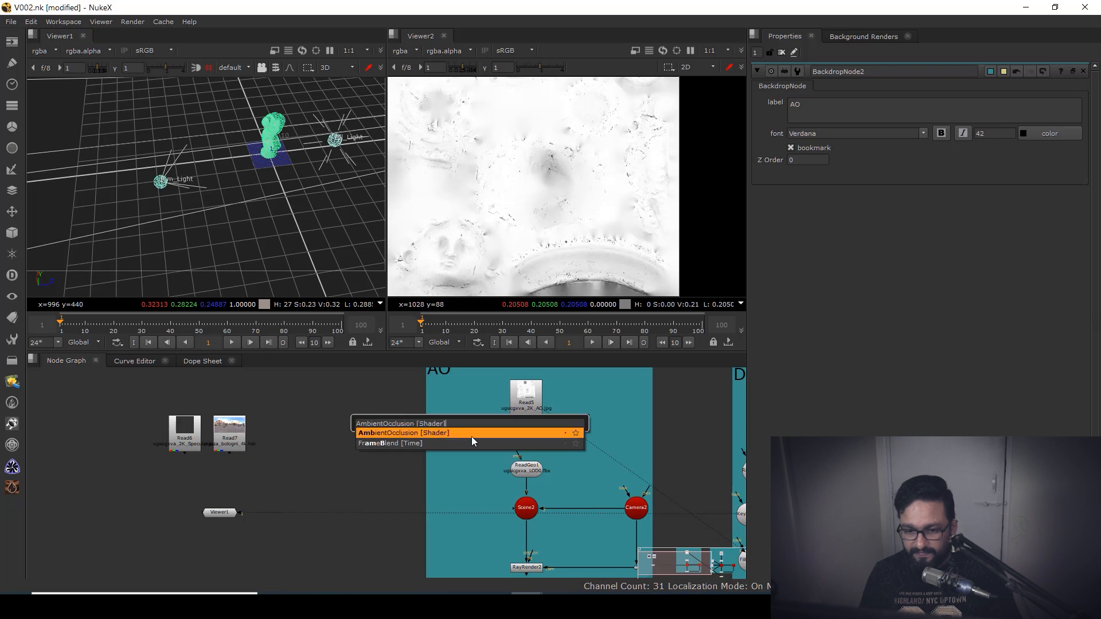
scroll(488, 431, up, 1)
drag(533, 395, 536, 392)
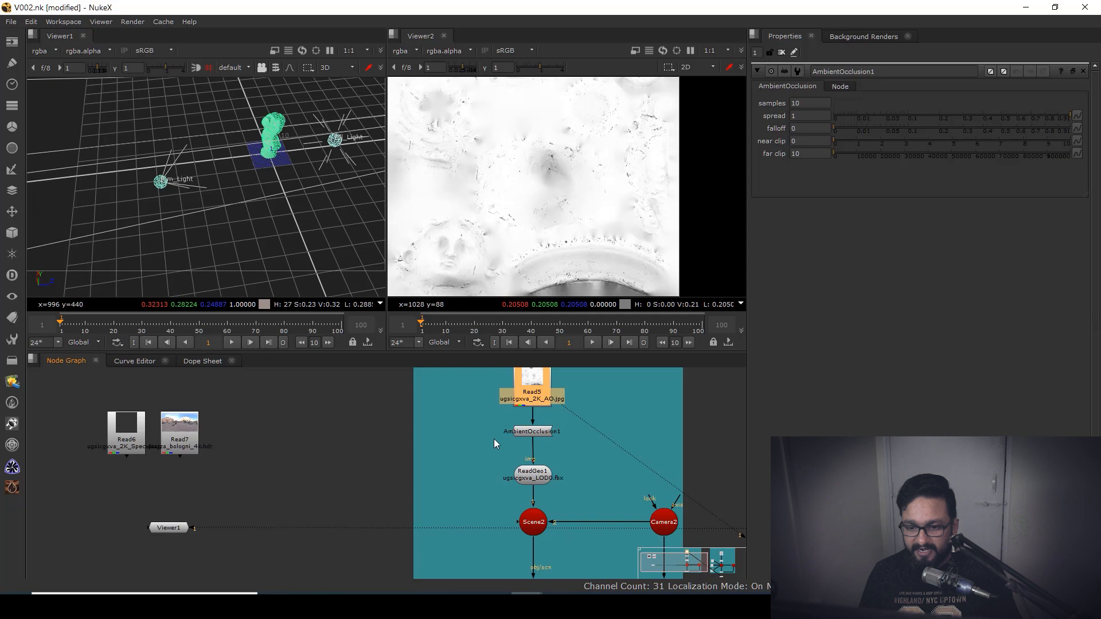
- Show RayRender2 in Viewer2 and examine the ambient occlusion on the bust's face and neck up close
drag(494, 439, 490, 467)
drag(477, 382, 503, 407)
drag(502, 408, 561, 469)
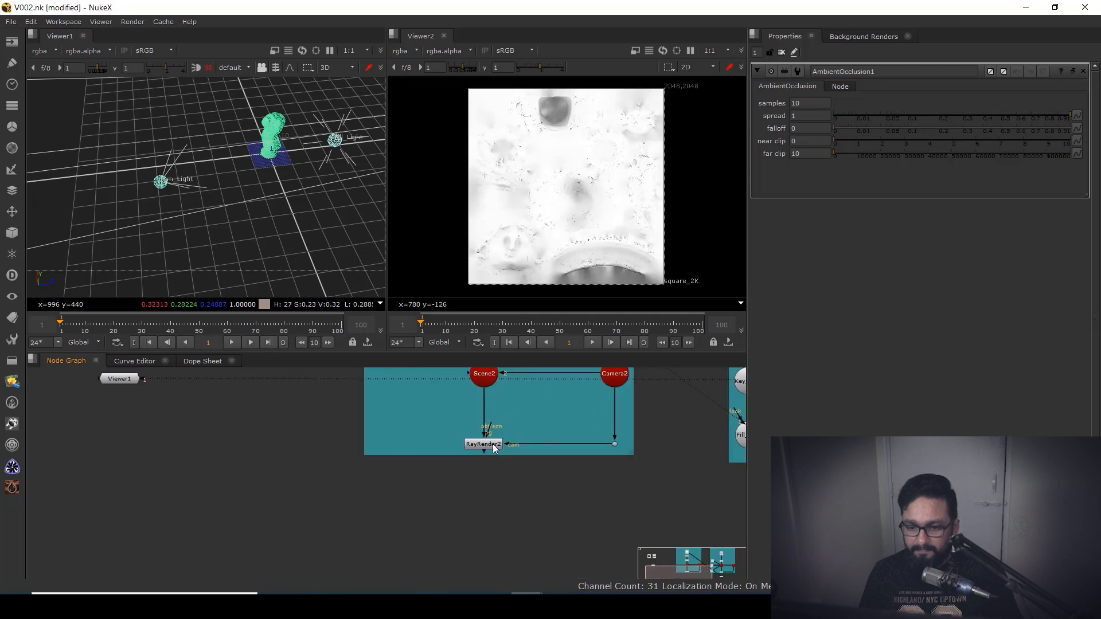
click(491, 445)
key(1)
scroll(572, 195, up, 5)
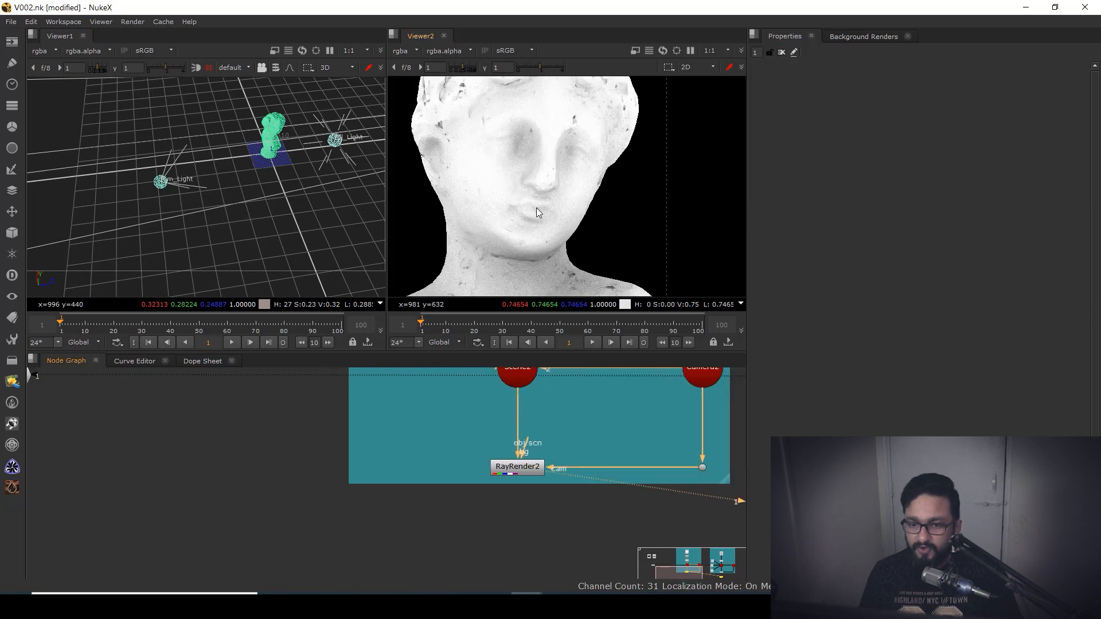
key(f)
scroll(594, 213, up, 6)
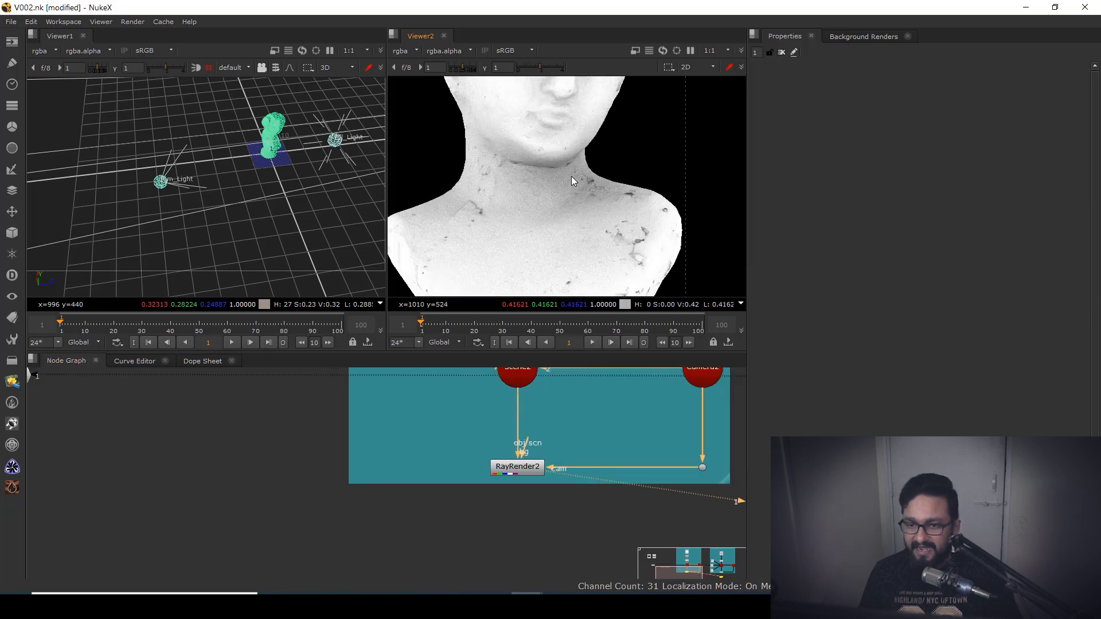
scroll(531, 160, up, 5)
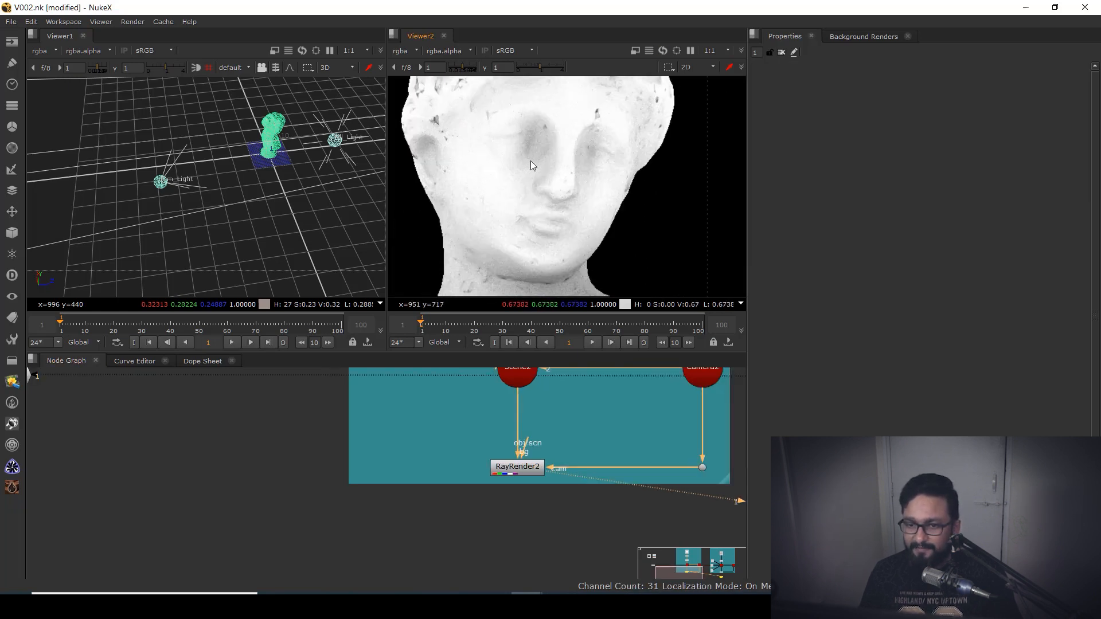
drag(565, 221, 534, 200)
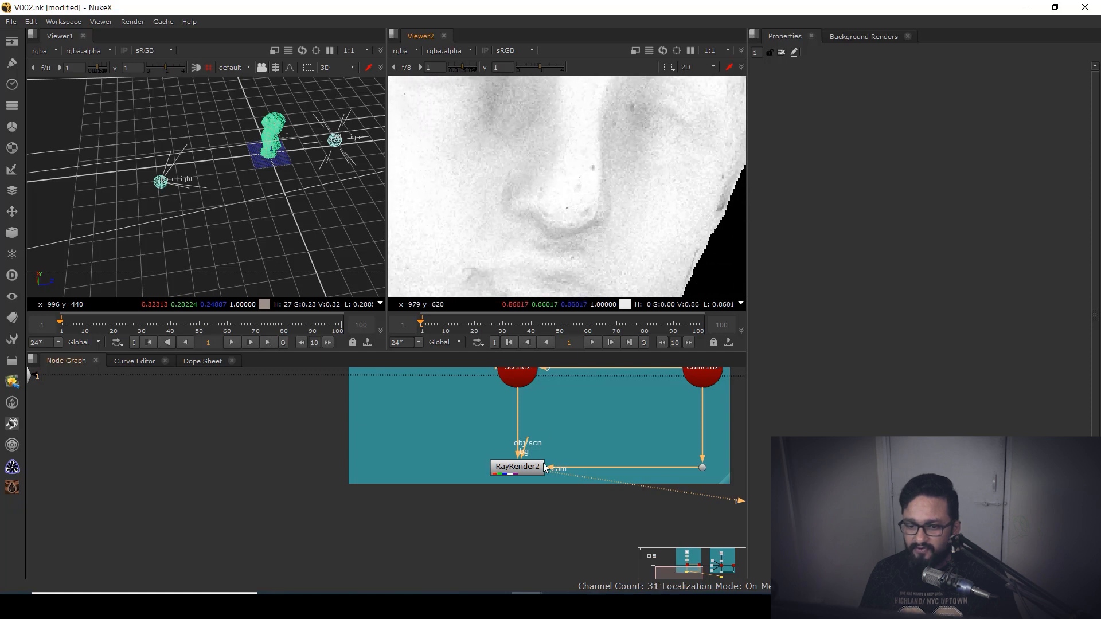
- Set AmbientOcclusion1's samples to 64, check the render across the whole bust, and nudge Read5 away from the shader
drag(545, 435, 528, 595)
drag(511, 391, 510, 465)
double_click(498, 471)
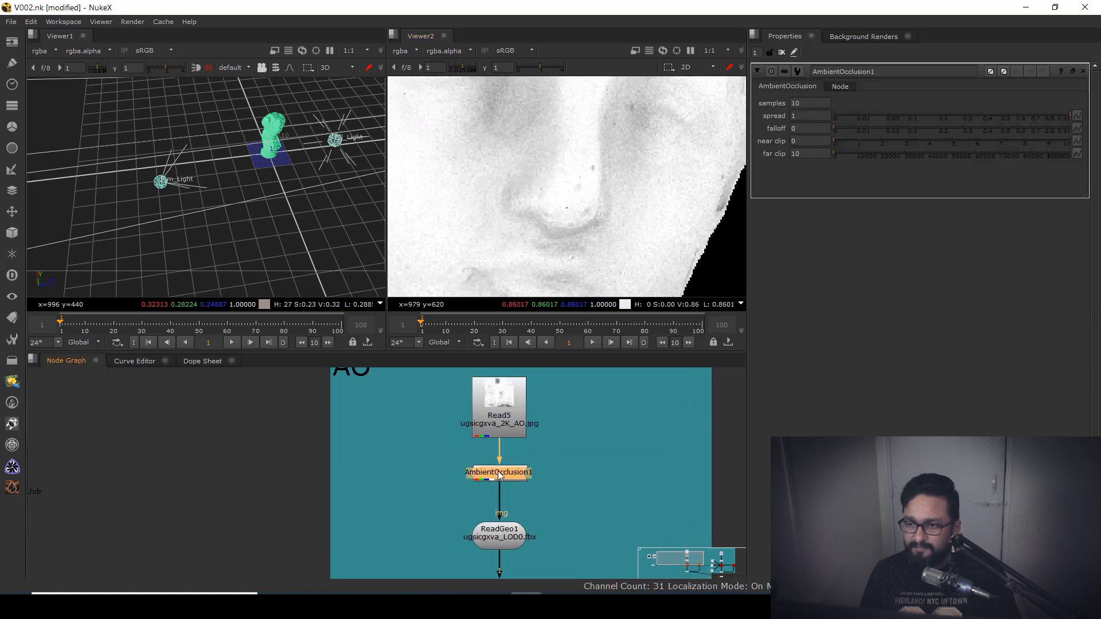
drag(806, 103, 738, 120)
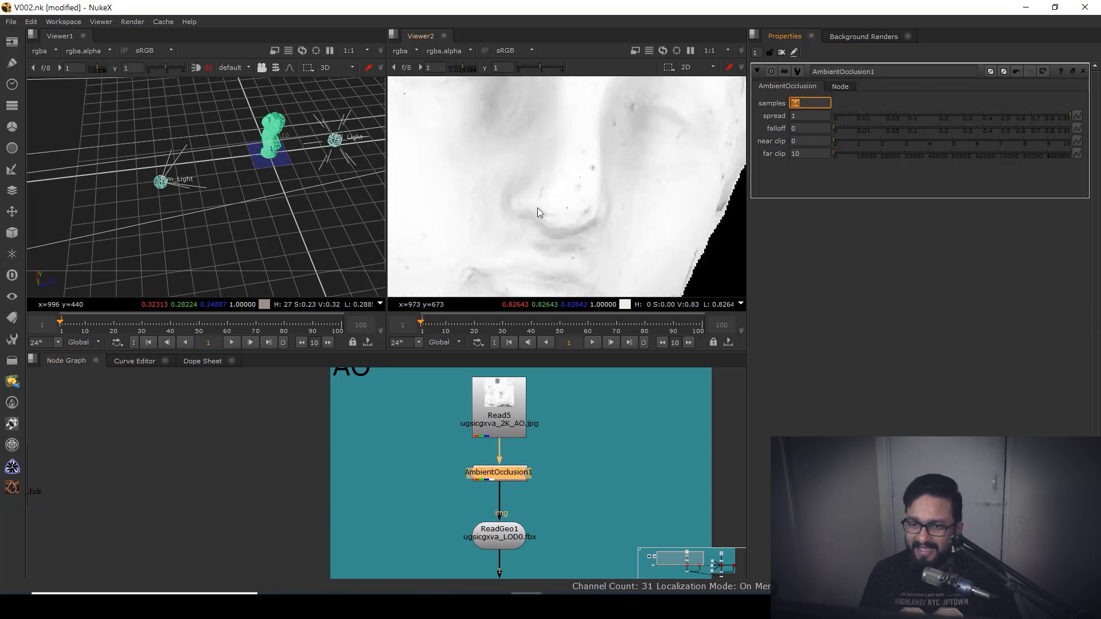
scroll(538, 207, down, 5)
drag(560, 240, 553, 125)
drag(596, 212, 595, 109)
scroll(606, 150, down, 2)
drag(607, 150, 607, 215)
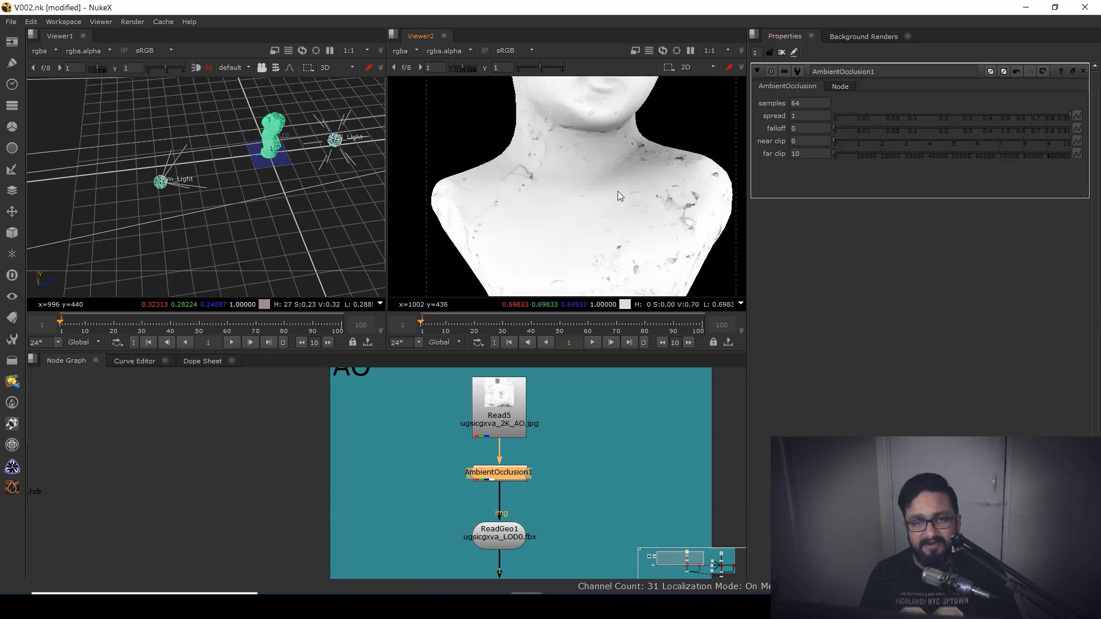
key(f)
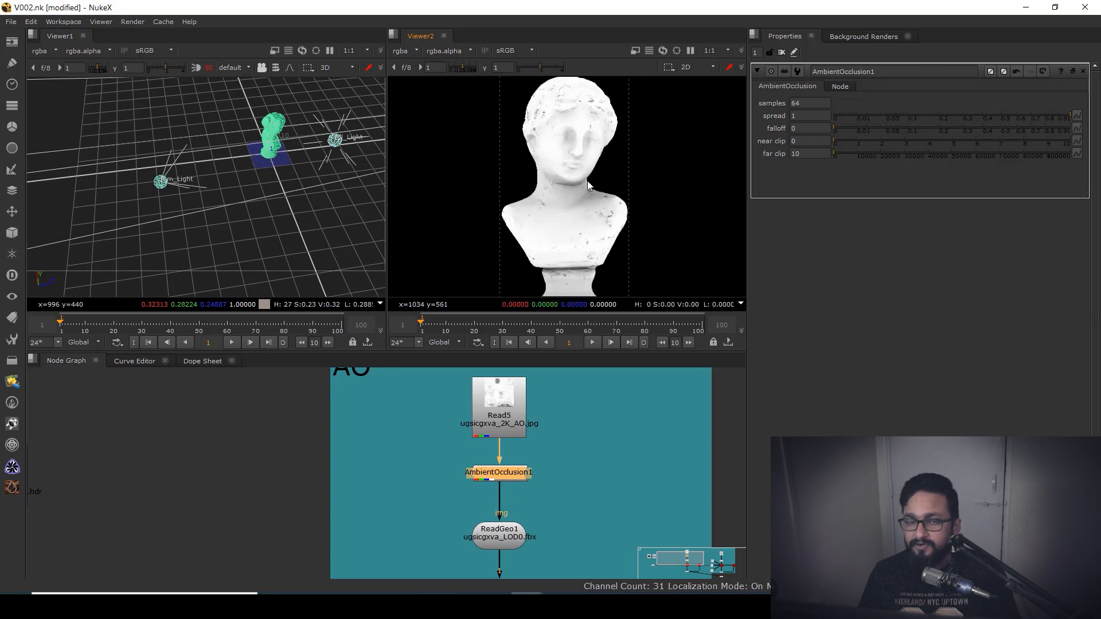
drag(506, 429, 507, 420)
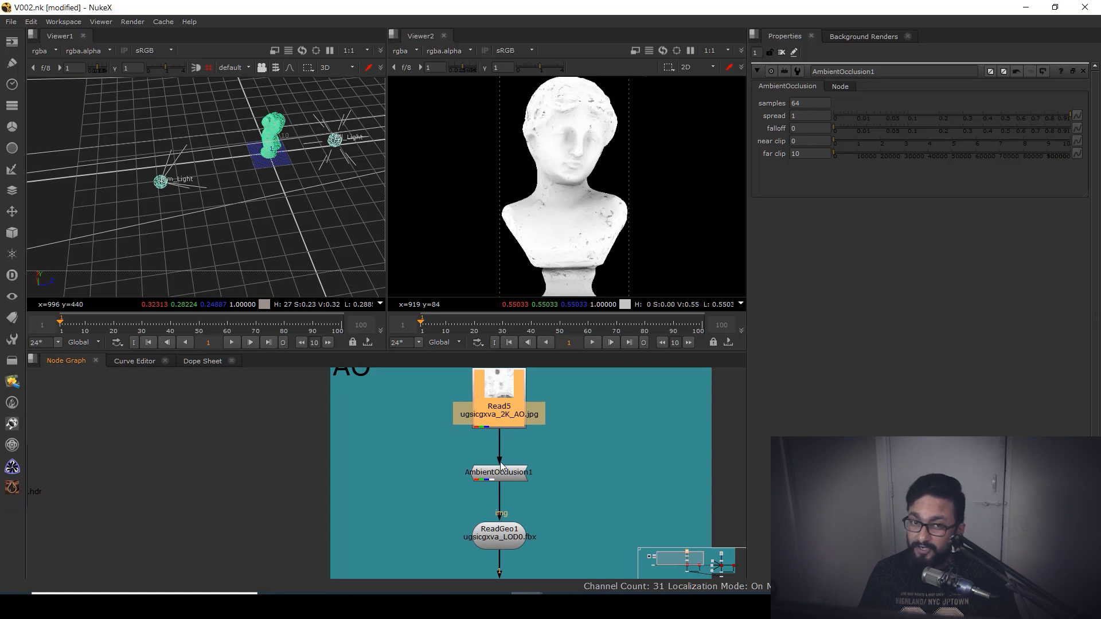
- Replace Read5 with a Constant node of colour 1 as AmbientOcclusion1's input and examine the untextured occlusion on the bust
drag(503, 443, 560, 425)
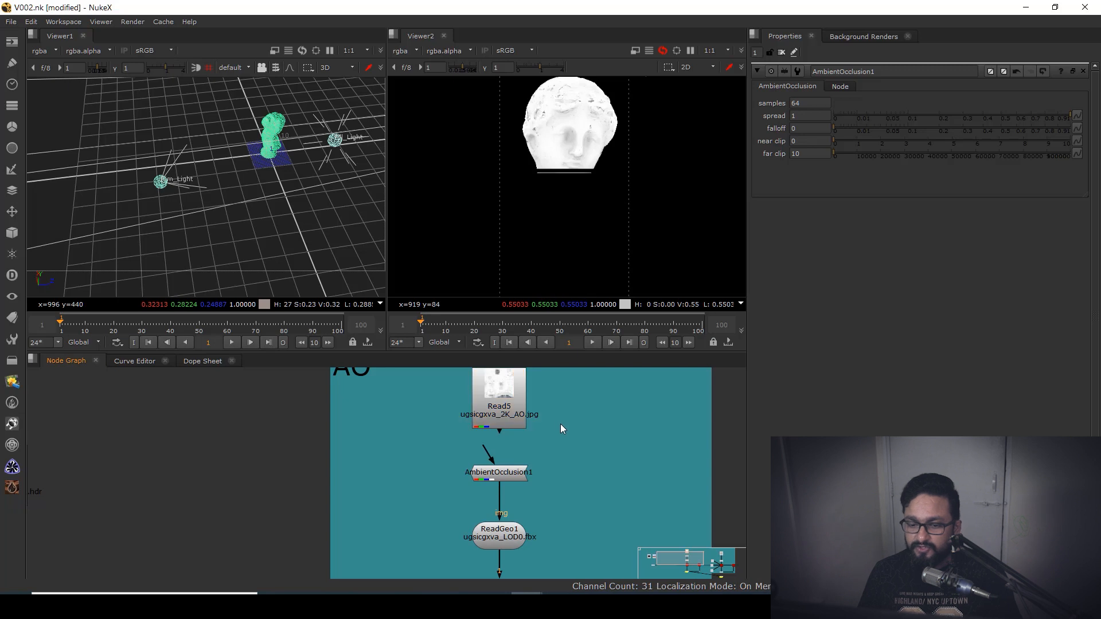
click(11, 41)
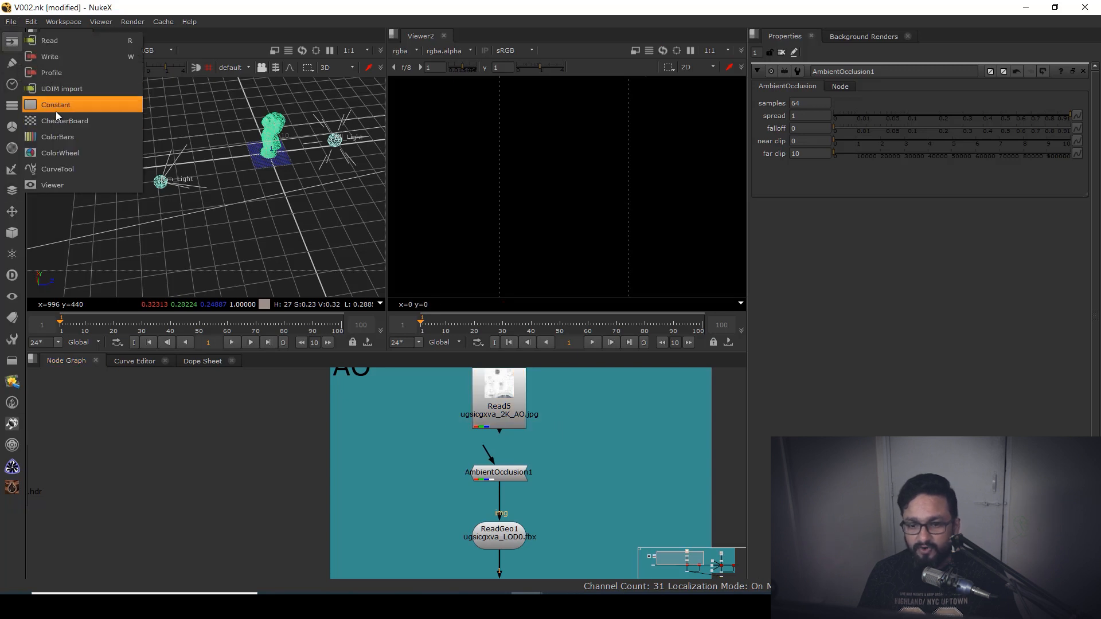
click(56, 108)
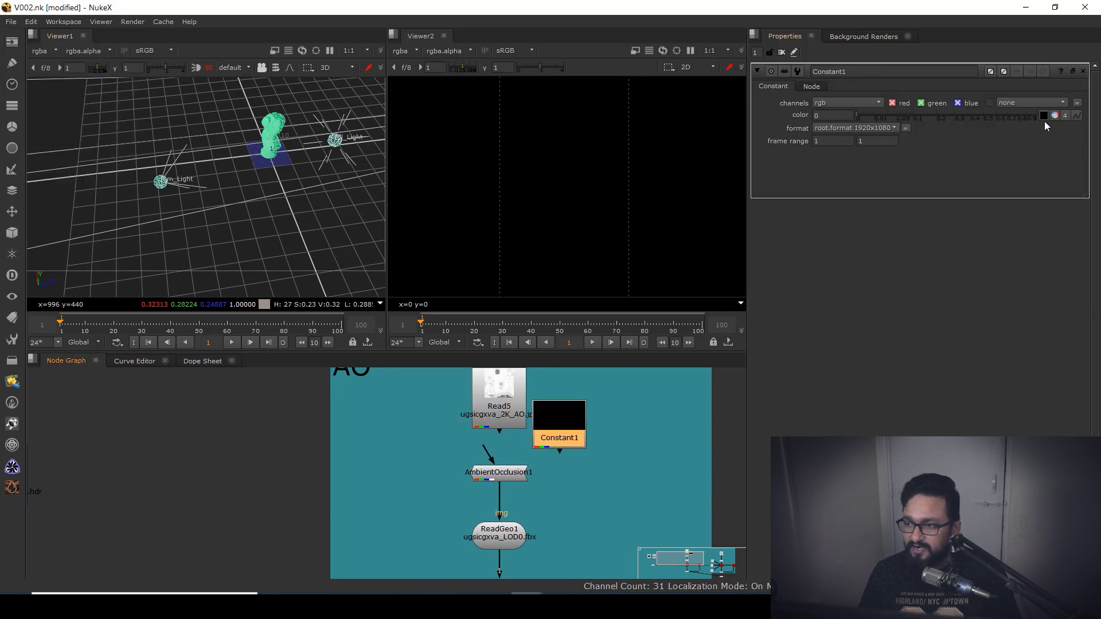
drag(917, 115, 1036, 116)
drag(488, 450, 555, 427)
drag(533, 498, 530, 438)
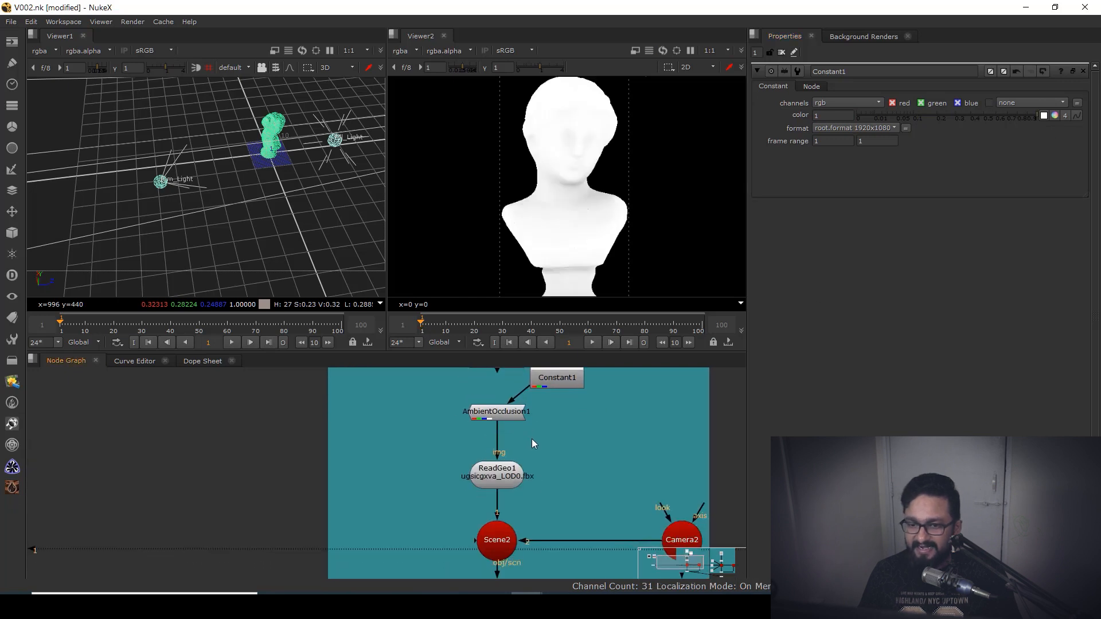
scroll(572, 205, up, 3)
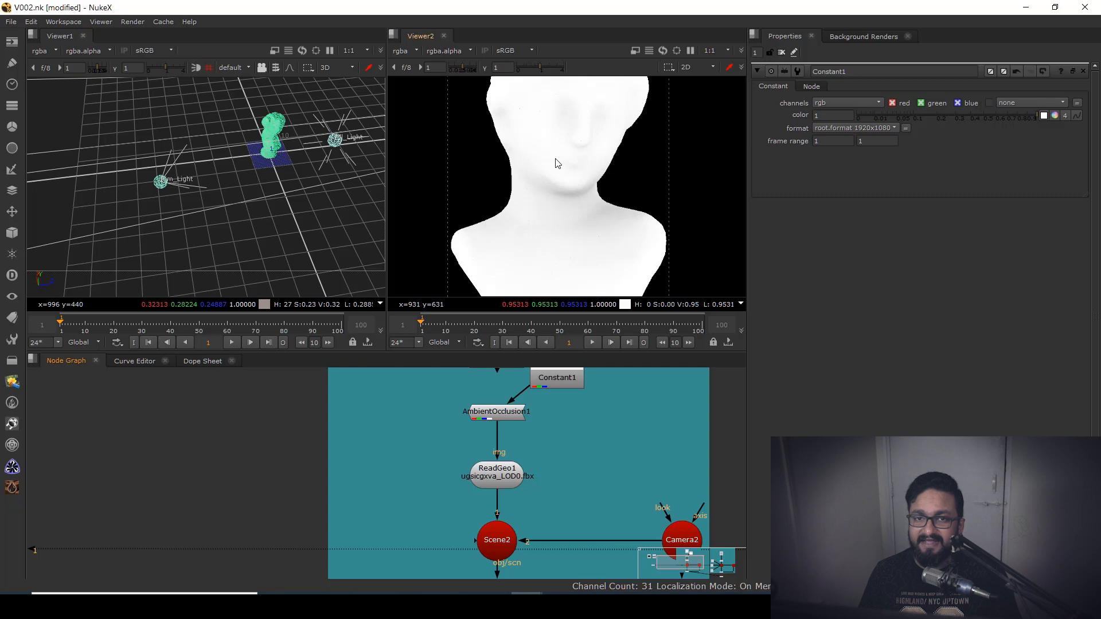
- Delete Constant1 and reconnect the Read5 texture to AmbientOcclusion1
drag(548, 420, 539, 478)
click(551, 433)
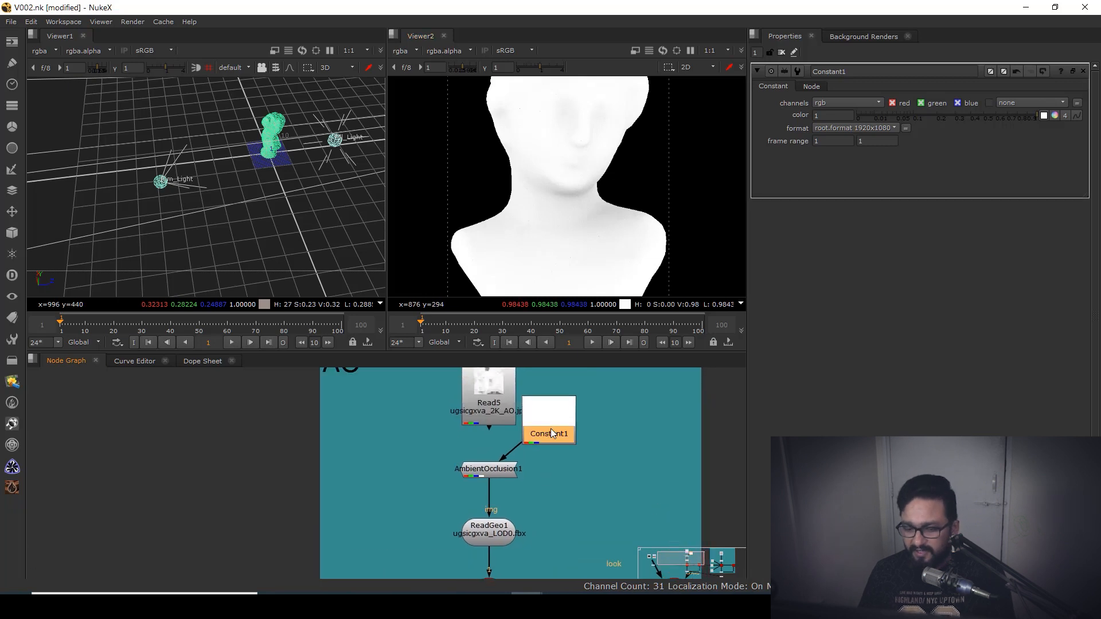
key(Delete)
drag(487, 450, 488, 404)
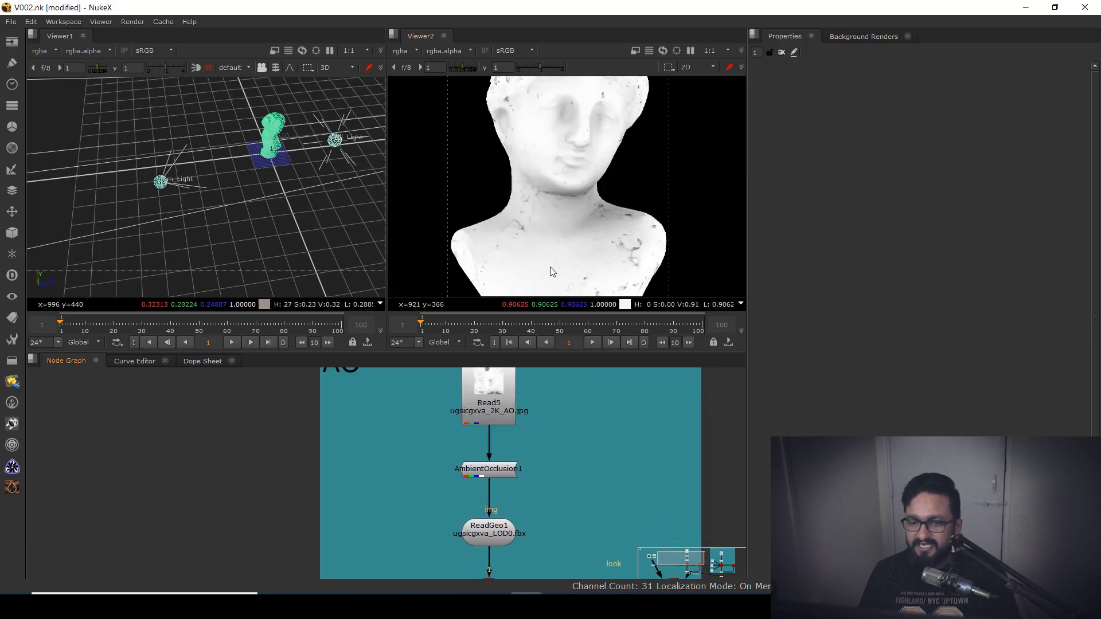
- Move the Viewer2 node below the AO and Diffuse backdrops and show RayRender1 in it
scroll(565, 205, down, 3)
scroll(554, 481, down, 2)
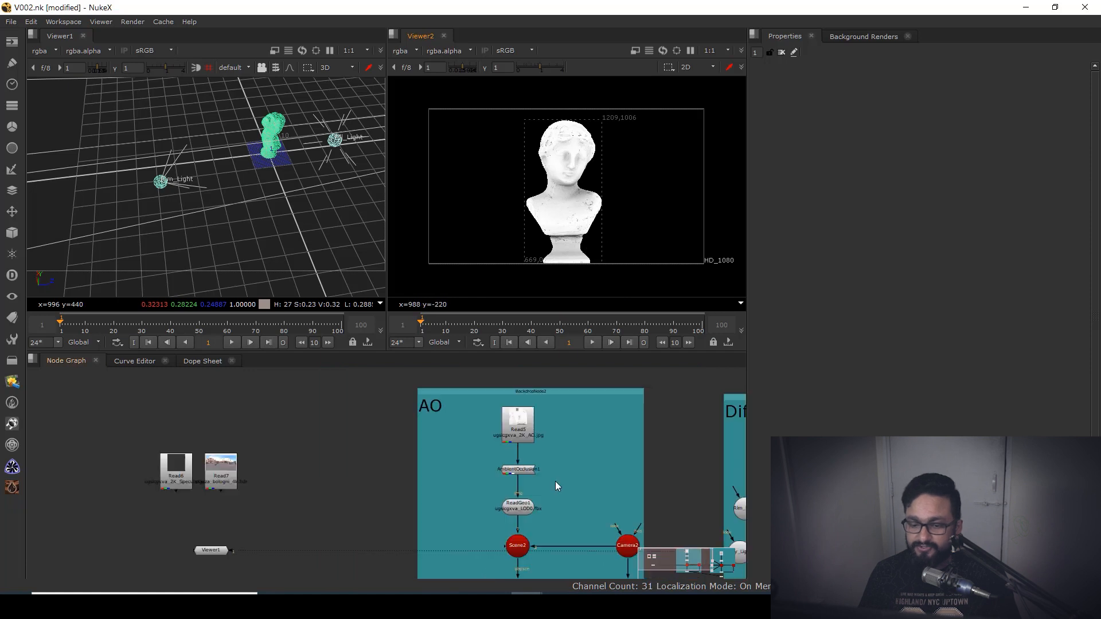
scroll(472, 410, down, 2)
scroll(414, 426, up, 5)
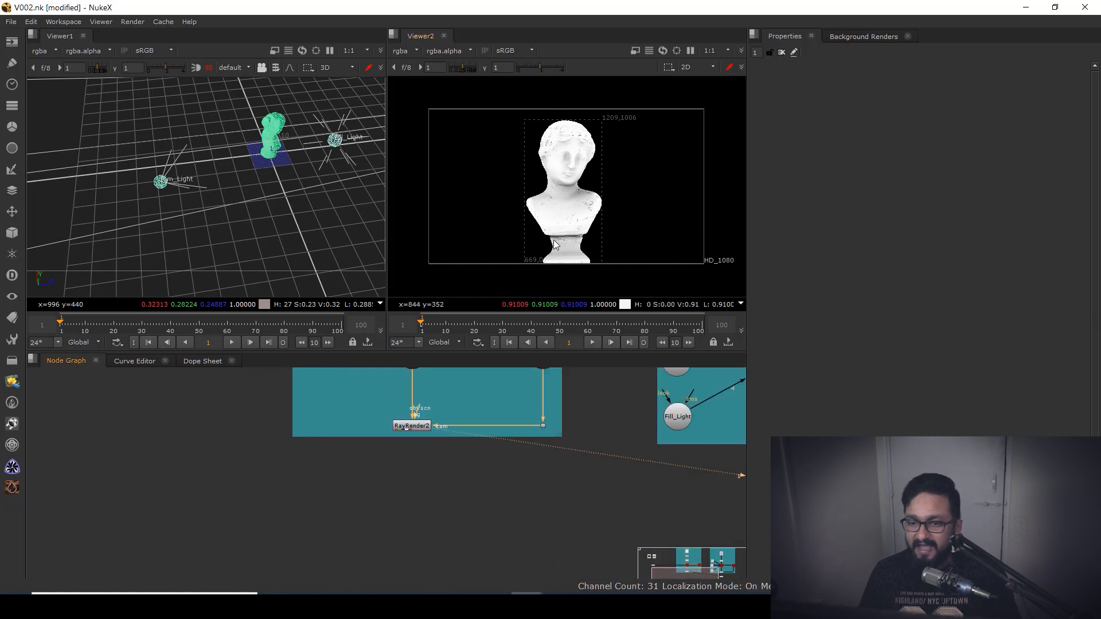
scroll(565, 192, up, 2)
scroll(548, 454, down, 2)
drag(719, 473, 529, 552)
click(574, 402)
key(1)
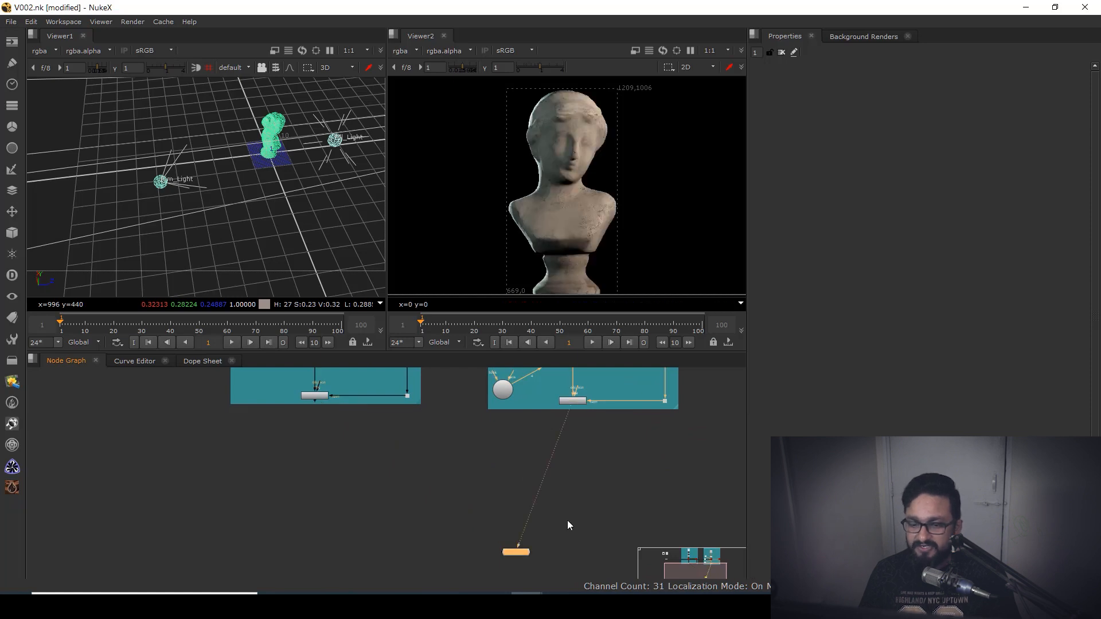
- Add a Merge node below RayRender1 and connect RayRender2 to its A input, routing the connection through a Dot
key(m)
scroll(570, 475, up, 3)
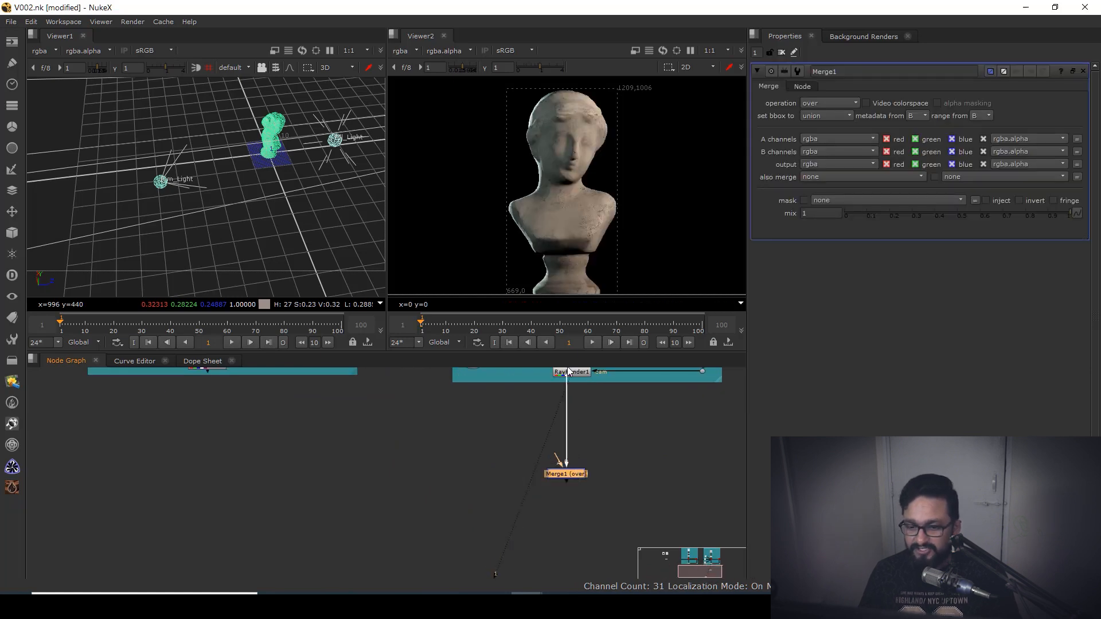
drag(573, 490, 150, 308)
click(516, 552)
drag(478, 496, 210, 412)
drag(382, 468, 207, 529)
- Show Merge1 in Viewer2, align it under RayRender1 and set its operation to multiply
click(572, 531)
key(1)
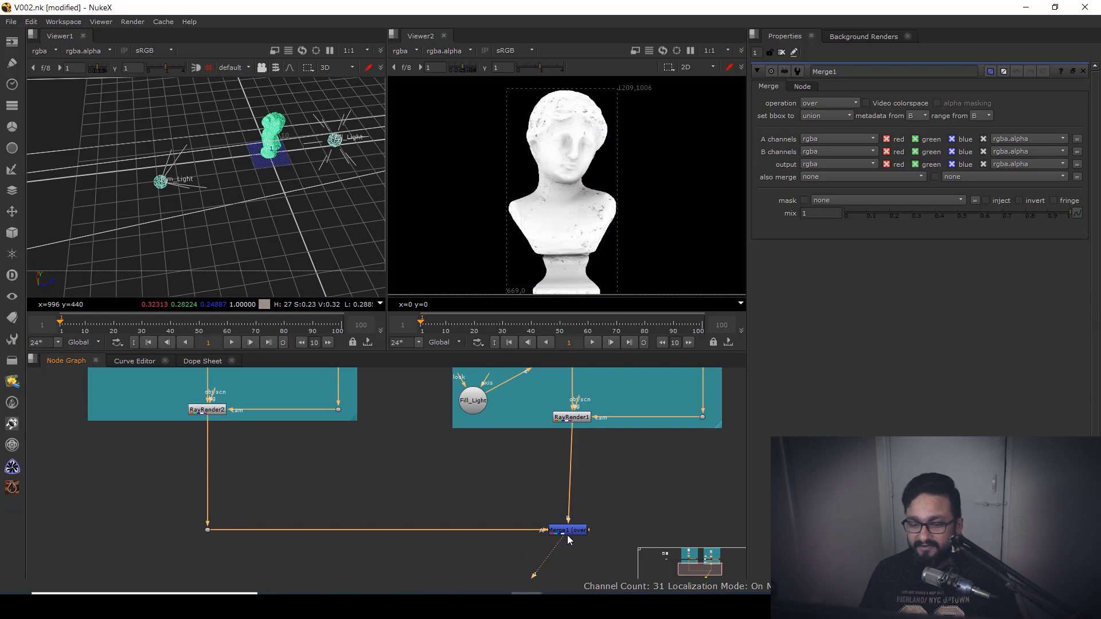
drag(566, 535, 572, 535)
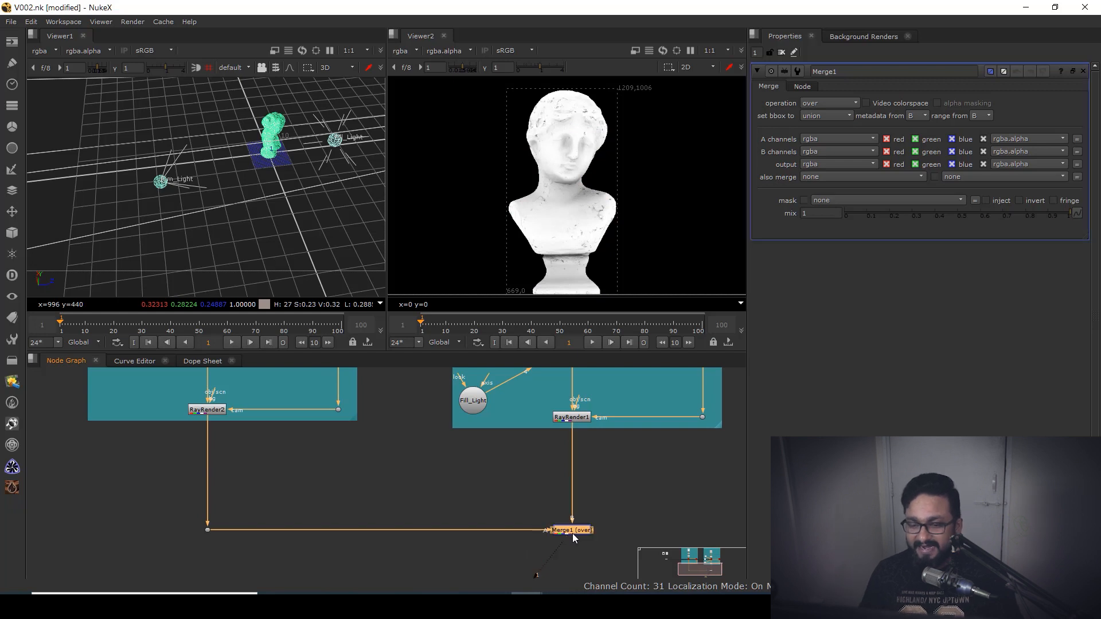
click(826, 107)
click(828, 224)
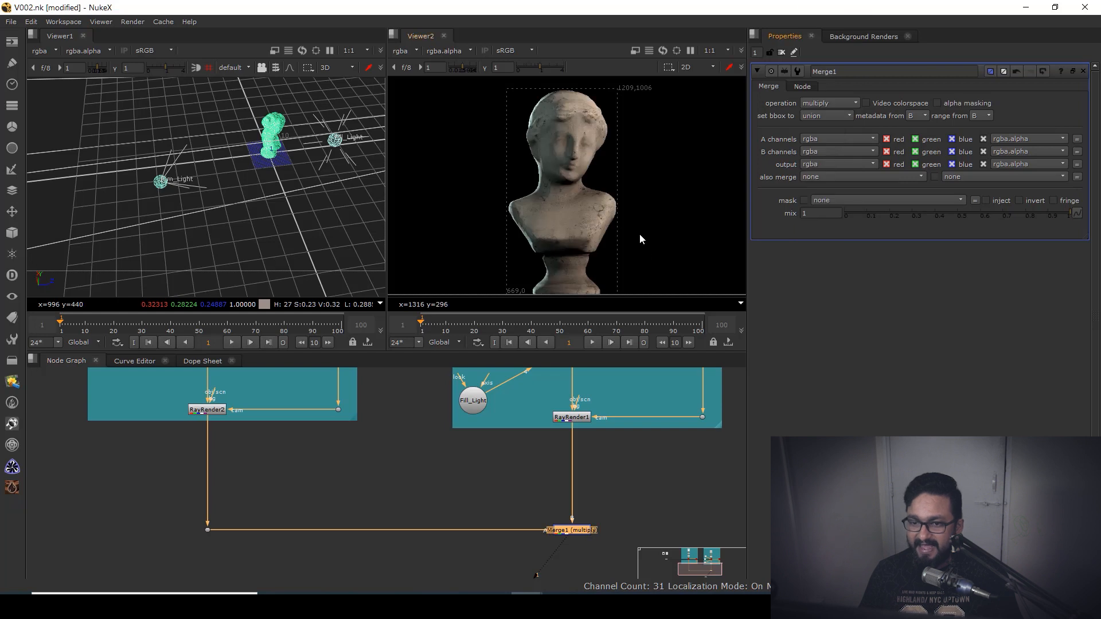
- Assign RayRender1 to Viewer2's first input and Merge1 to its second input for comparison
drag(585, 465, 577, 481)
click(565, 435)
key(1)
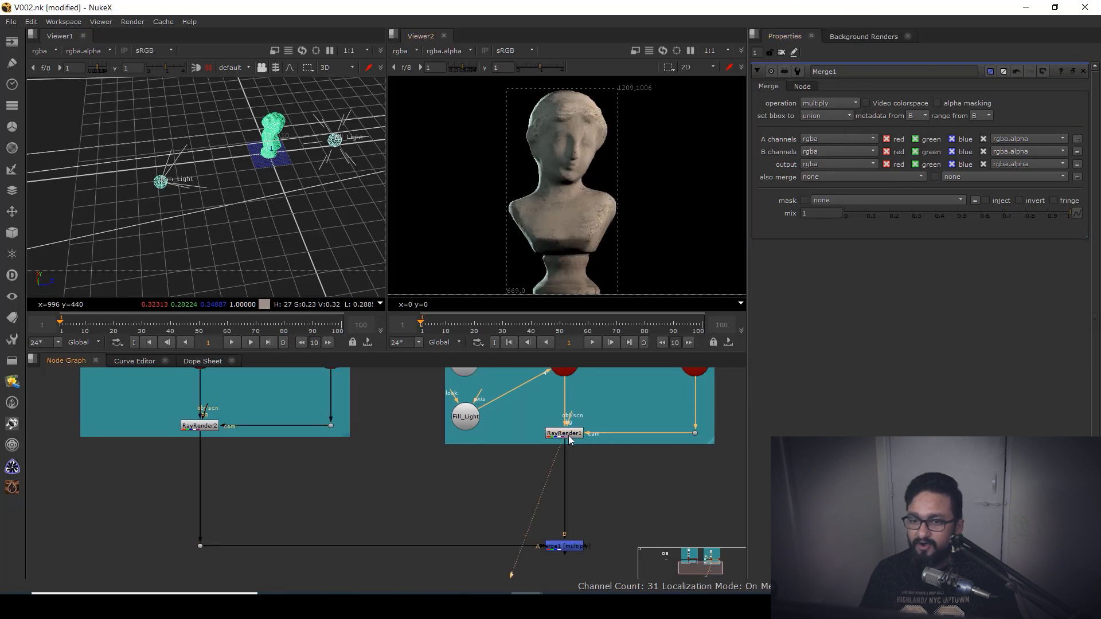
drag(569, 438, 551, 407)
click(549, 516)
key(2)
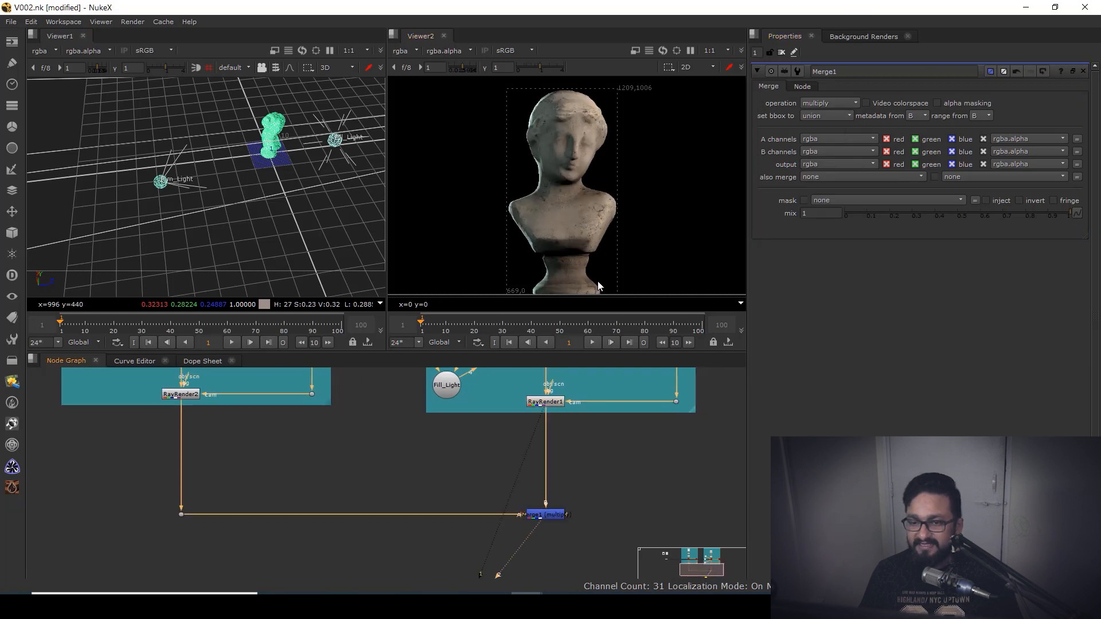
- Compare the diffuse render with the AO-multiplied result up close on different parts of the bust
scroll(582, 195, up, 3)
key(1)
key(2)
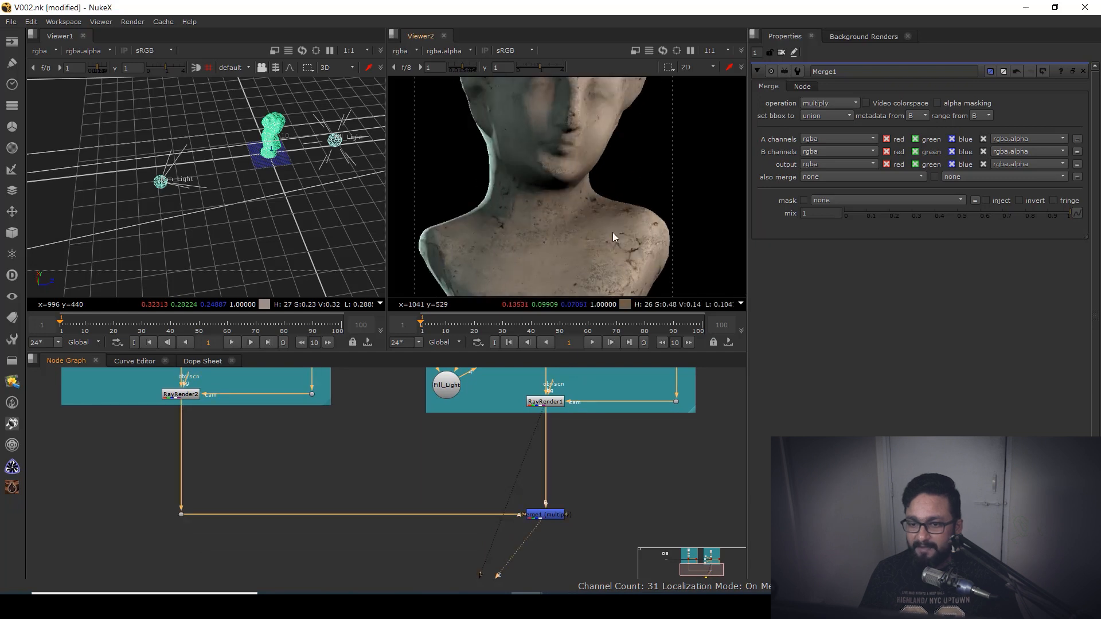
scroll(642, 269, up, 2)
key(1)
key(2)
drag(644, 270, 708, 193)
key(1)
key(2)
drag(590, 210, 625, 290)
key(1)
key(2)
key(f)
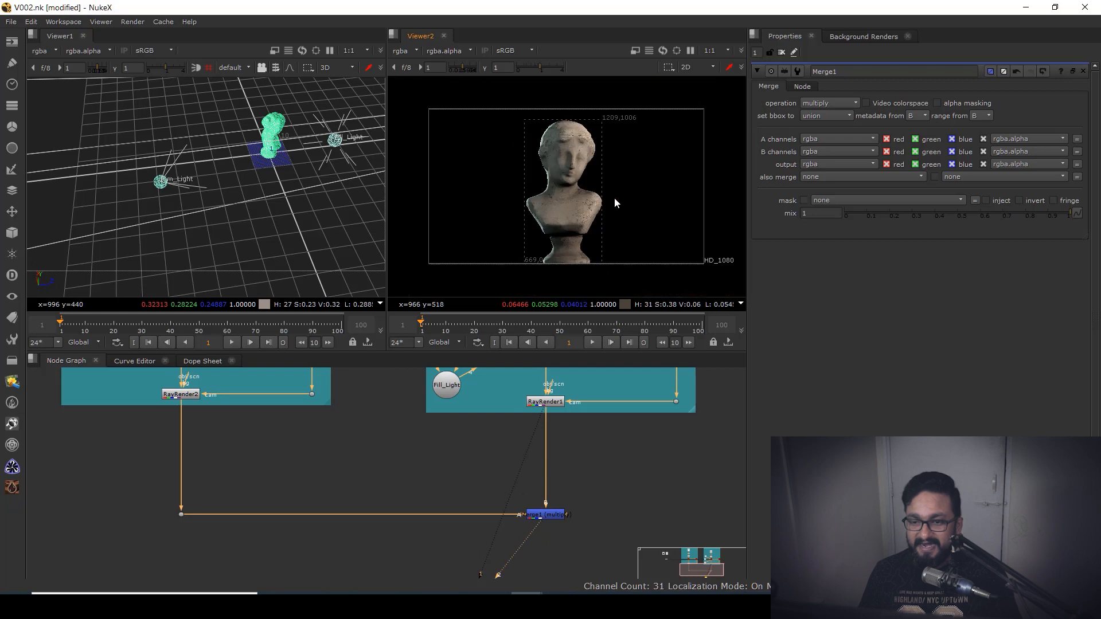
scroll(471, 491, down, 3)
scroll(607, 500, up, 1)
- Move the Read6 and Read7 nodes farther from the AO backdrop to clear space beside it
click(611, 499)
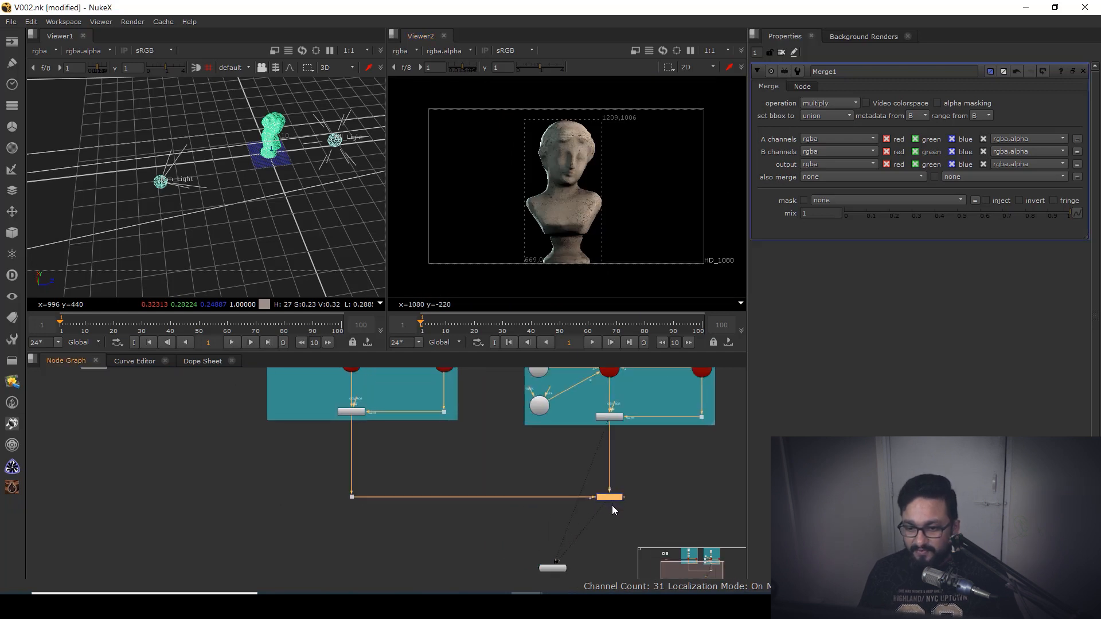
scroll(449, 463, down, 2)
drag(448, 464, 569, 521)
drag(366, 383, 167, 409)
drag(505, 370, 492, 396)
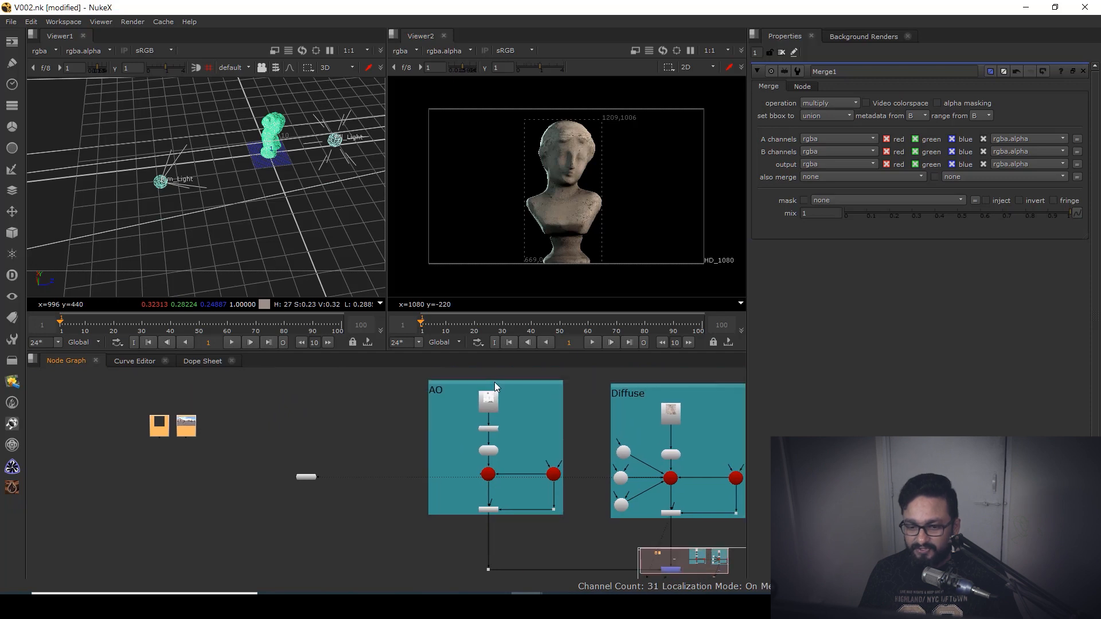
- Duplicate the AO backdrop with its nodes, place the copy beside the original, clear Viewer1 away and label the copy Specular
click(494, 383)
drag(306, 476, 338, 576)
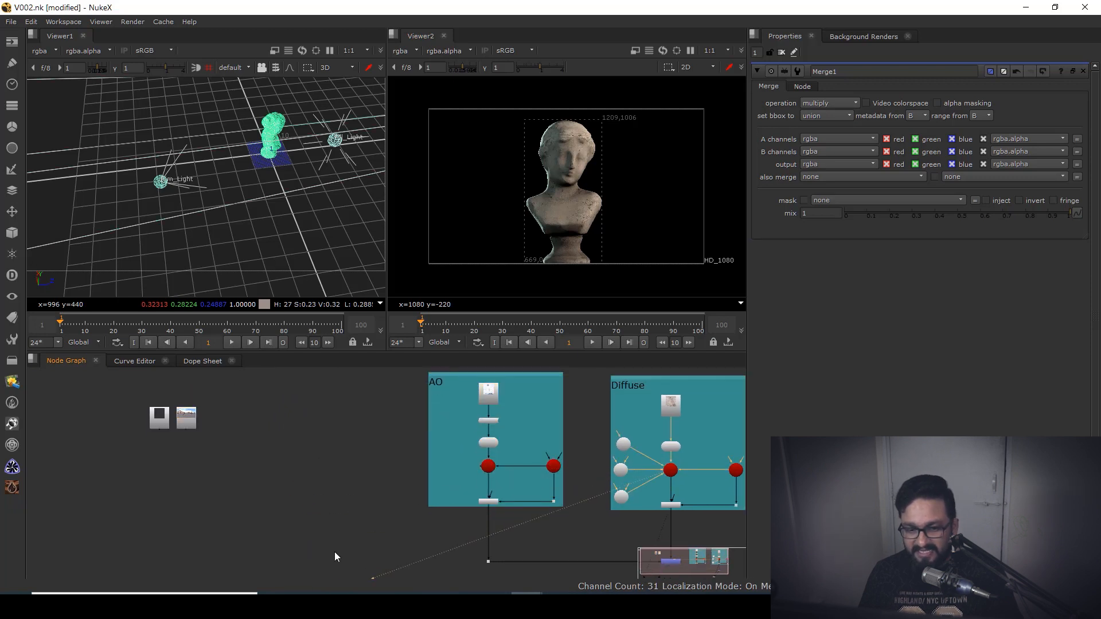
key(ctrl+v)
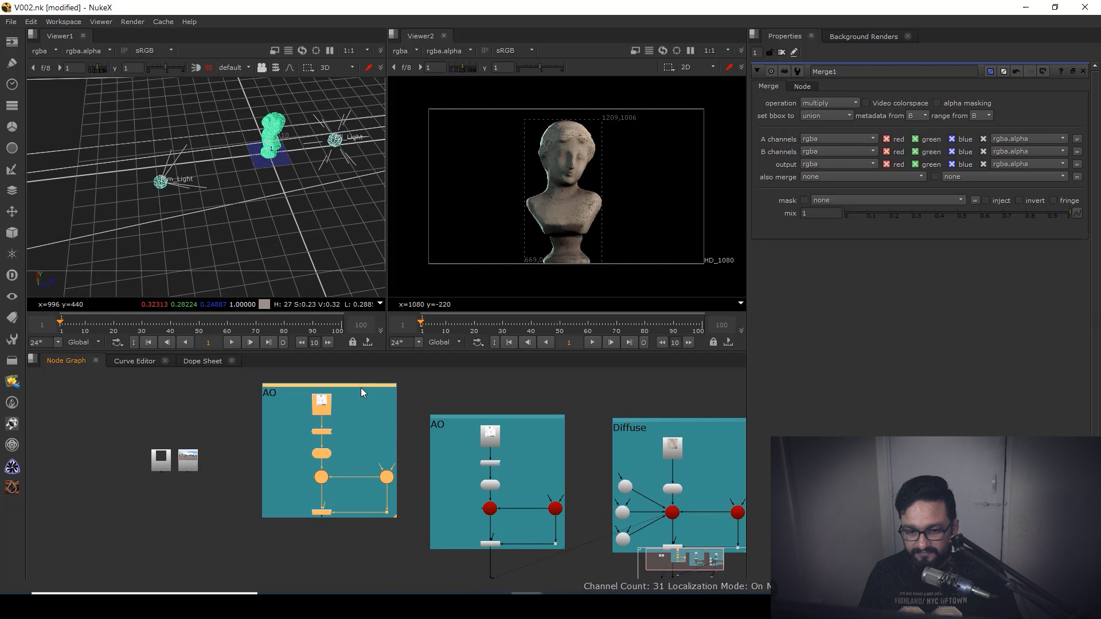
drag(355, 390, 355, 414)
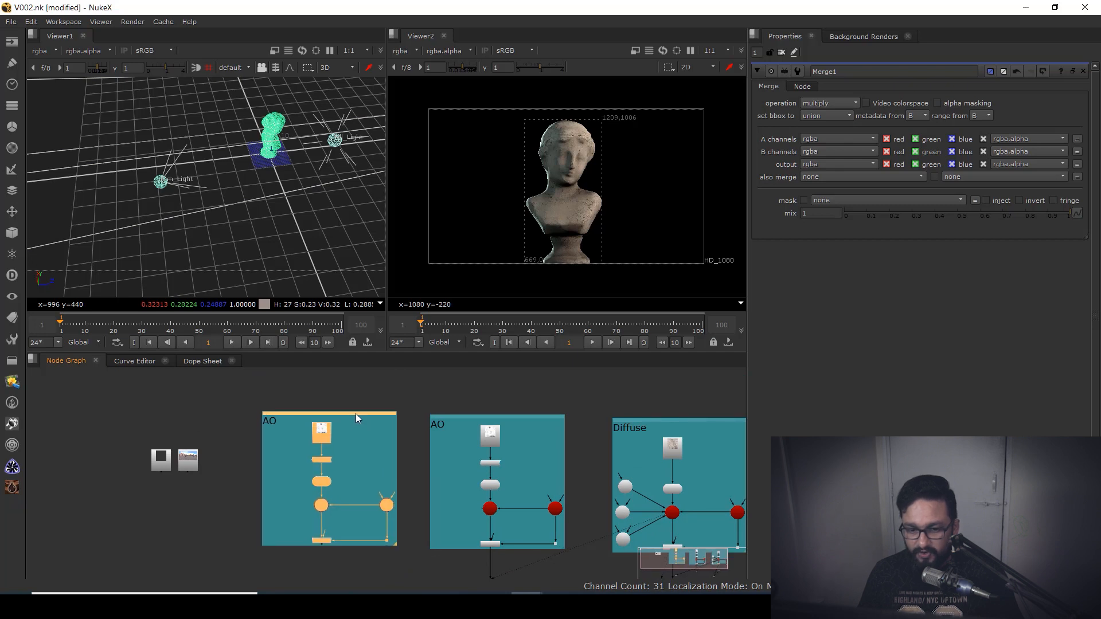
double_click(356, 413)
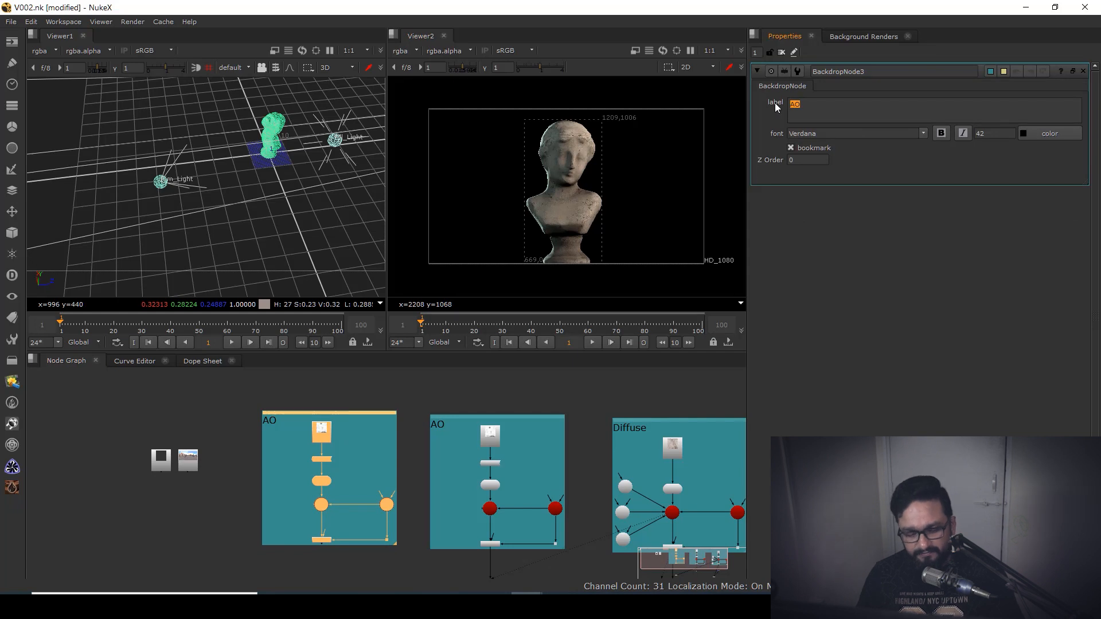
text(Specular)
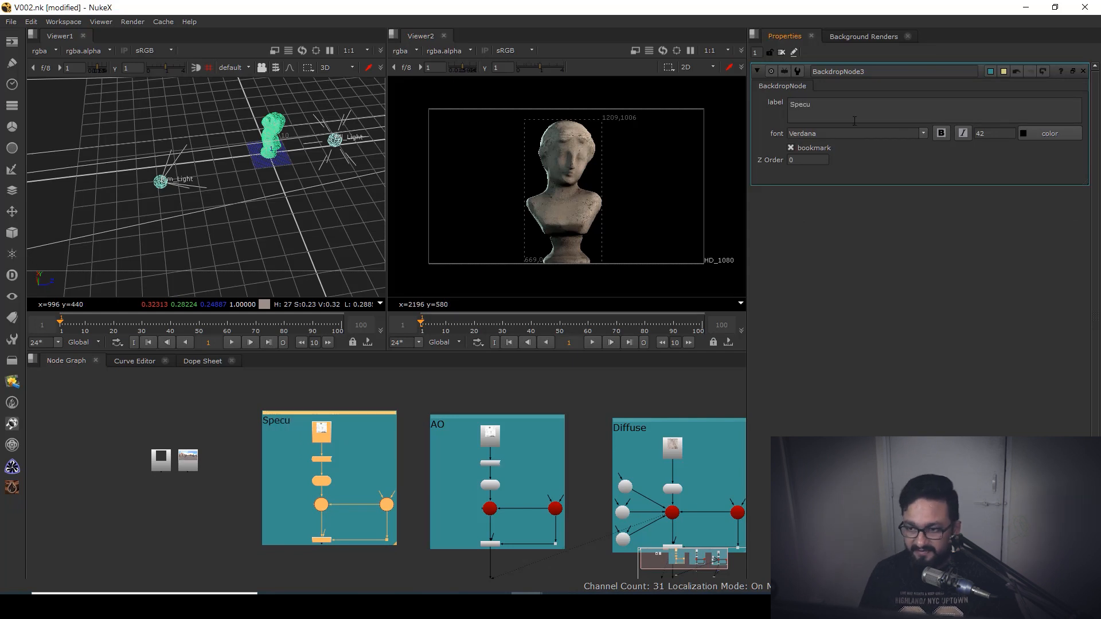
- Move Read6 between Read7 and the Specular backdrop and inspect its specular map in Viewer2
click(341, 463)
drag(342, 462, 440, 445)
scroll(263, 430, up, 6)
drag(240, 437, 431, 436)
key(1)
scroll(567, 218, down, 3)
drag(566, 218, 552, 179)
scroll(439, 437, down, 4)
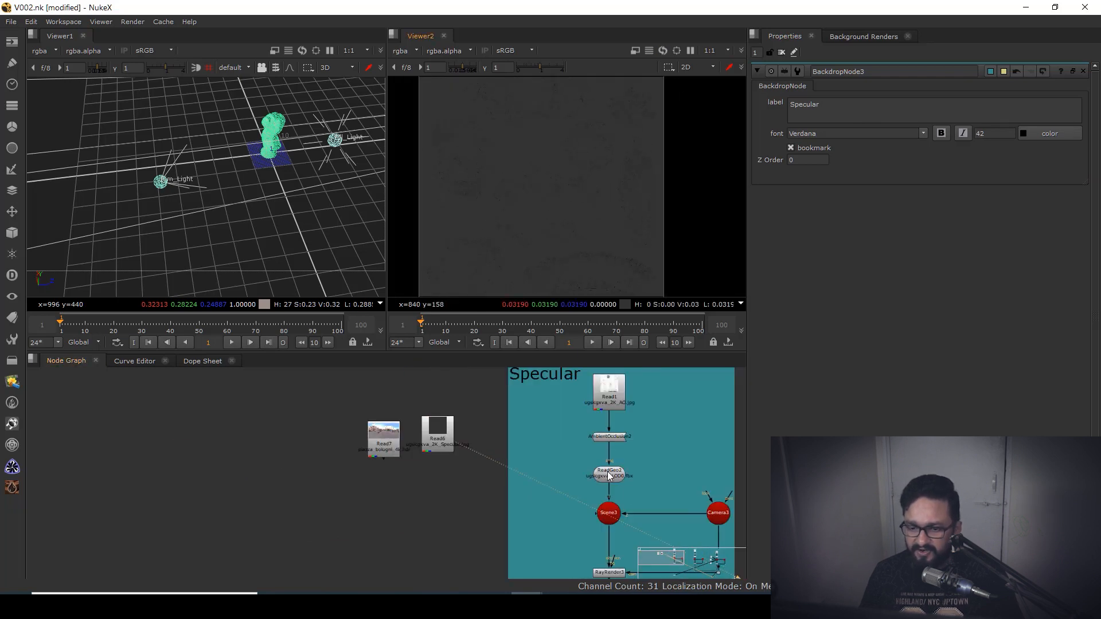
- Delete the copied AO texture node and the AmbientOcclusion shader from the Specular backdrop
drag(607, 471, 499, 494)
scroll(502, 450, up, 2)
scroll(501, 509, down, 2)
drag(465, 376, 534, 460)
key(Delete)
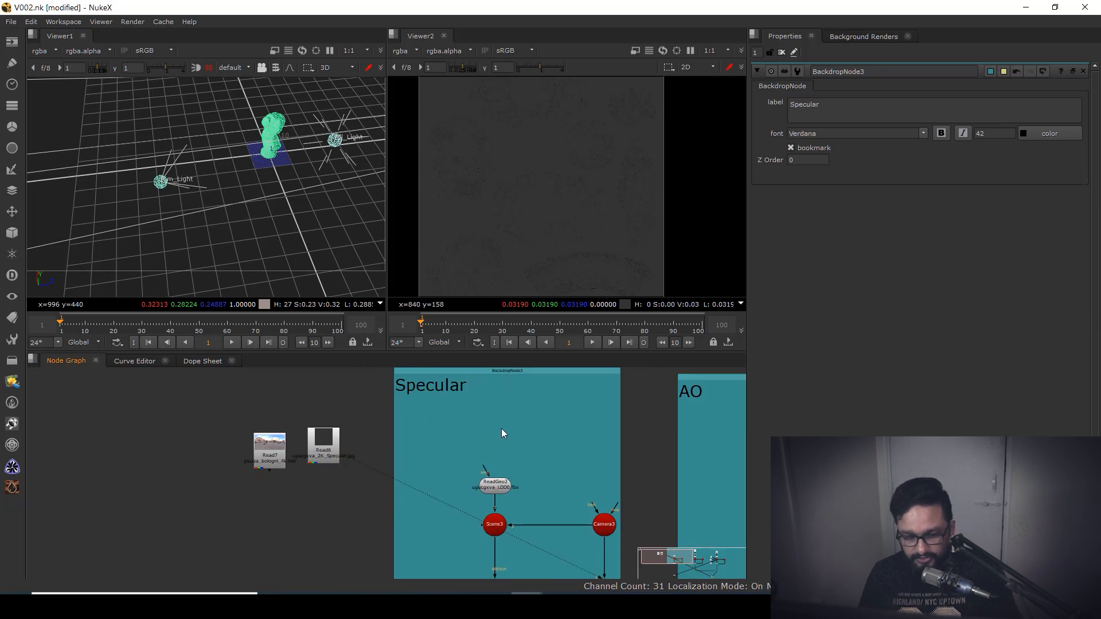
- Add a Specular shader feeding ReadGeo2's img input, then place Read6 above it and connect it to the shader's map input
key(Tab)
text(s)
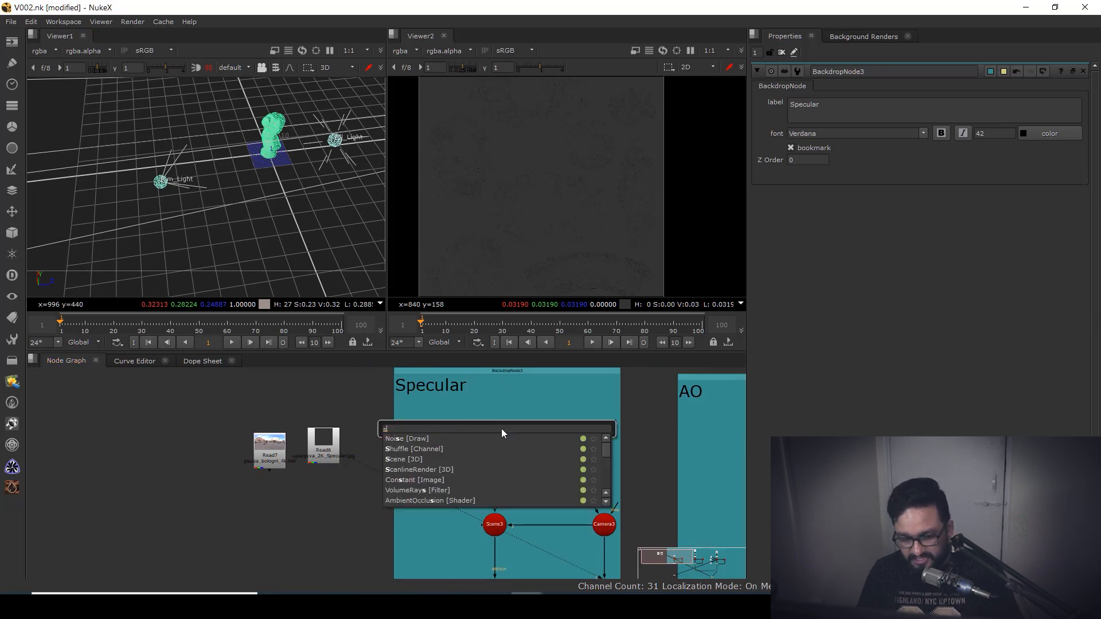
text(pecu)
click(428, 438)
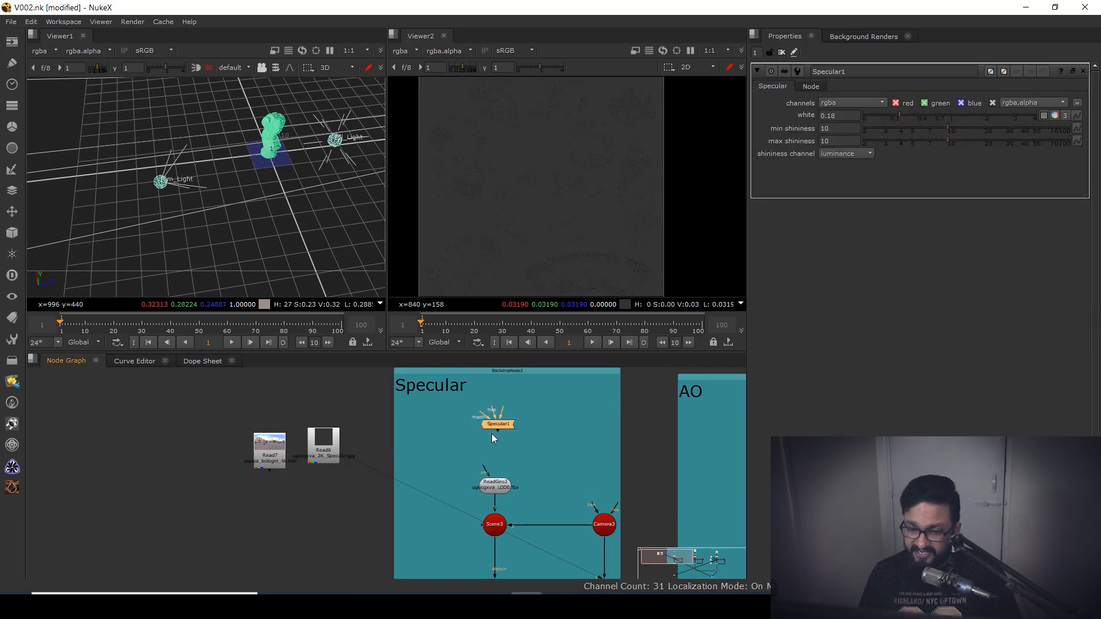
scroll(488, 459, up, 3)
drag(483, 470, 506, 425)
drag(210, 440, 497, 485)
drag(454, 458, 494, 431)
- Frame and orbit the bust in Viewer1, and show RayRender3 in Viewer2 to check the specular render
key(f)
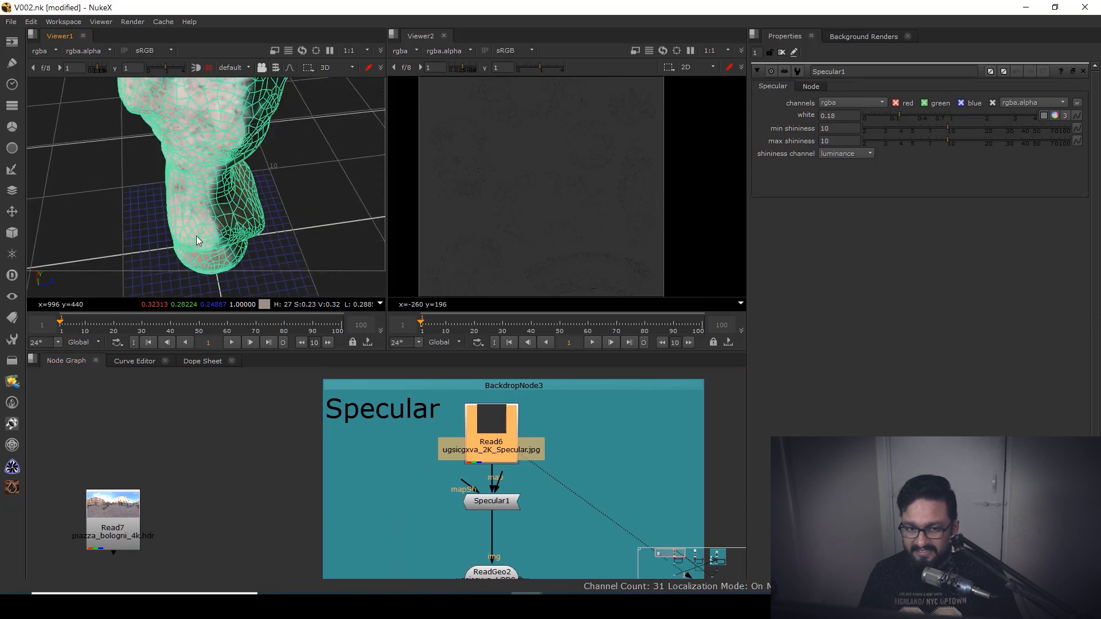
drag(196, 235, 444, 202)
drag(570, 550, 511, 375)
drag(448, 559, 461, 474)
click(462, 474)
key(1)
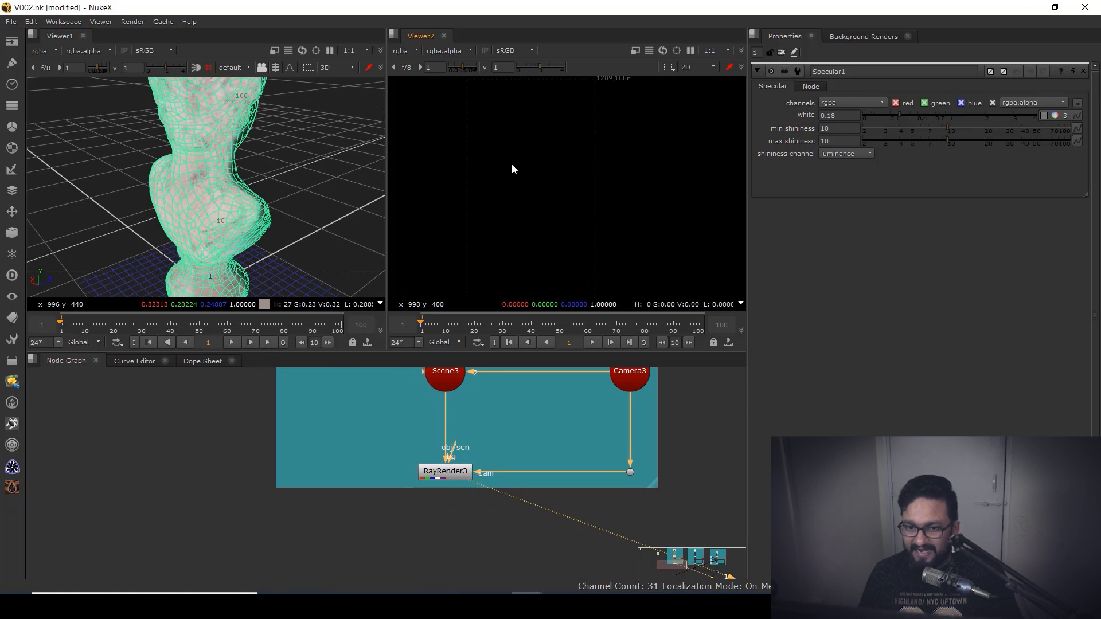
scroll(525, 403, down, 3)
- Copy the rim, key and fill lights from the Diffuse setup and paste them into the Specular backdrop
drag(504, 428, 494, 494)
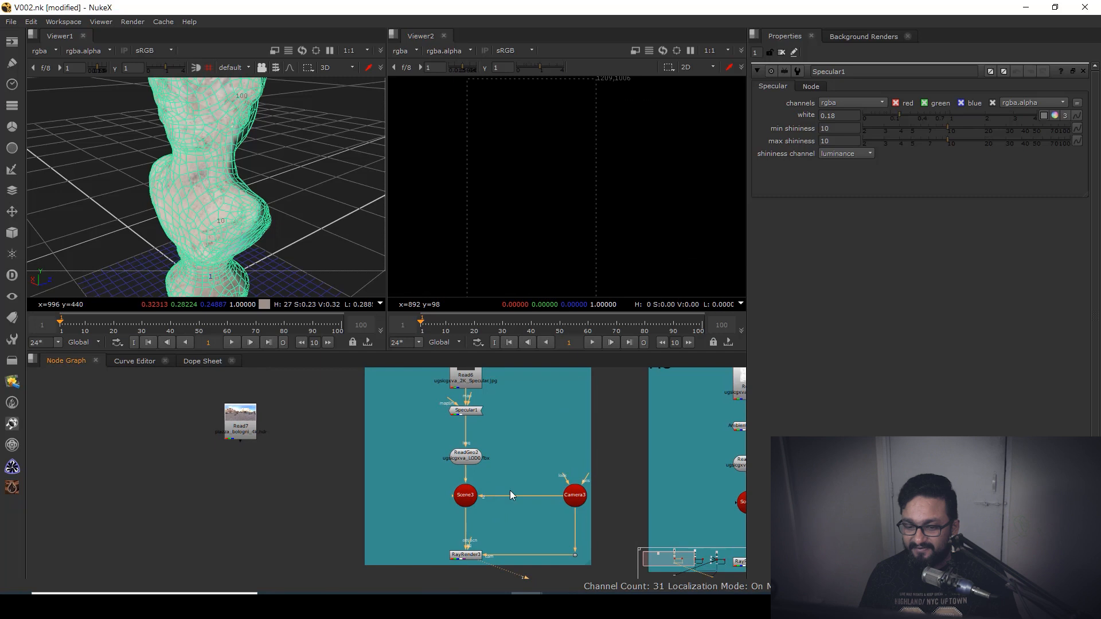
scroll(573, 488, down, 4)
drag(627, 494, 428, 479)
scroll(552, 481, up, 2)
drag(503, 414, 563, 522)
key(ctrl+c)
drag(341, 492, 497, 503)
scroll(359, 441, up, 2)
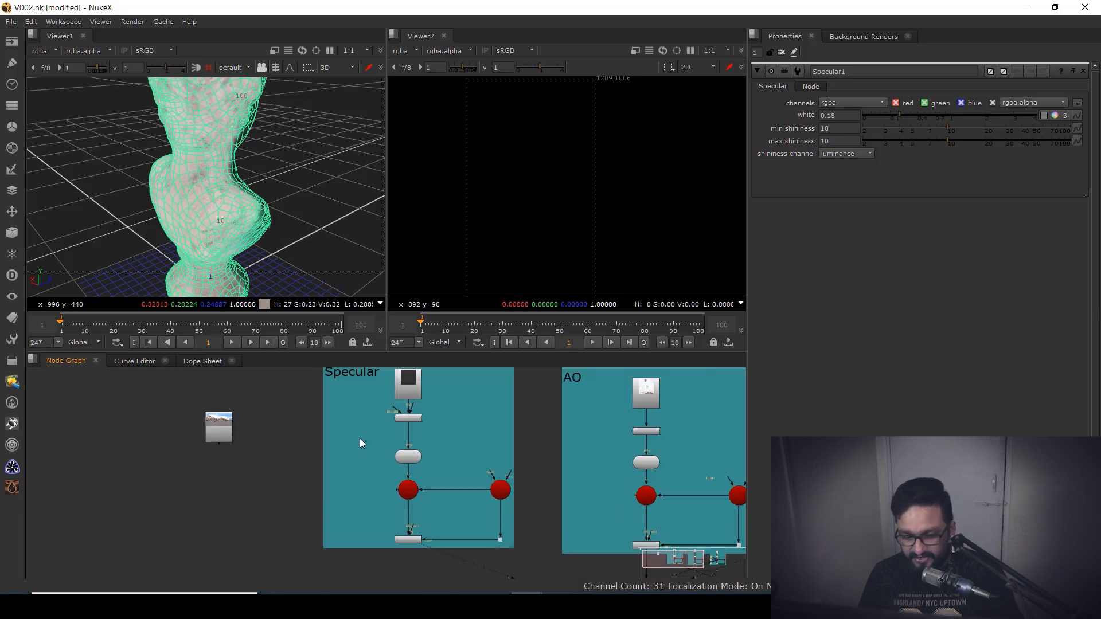
key(ctrl+v)
scroll(356, 441, up, 1)
- Connect Rim_Light1, Key_Light1 and Fill_Light1 to Scene3 in the Specular setup
mouse_move(364, 392)
mouse_down()
mouse_move(344, 413)
mouse_move(449, 525)
mouse_up()
click(343, 430)
scroll(344, 426, up, 2)
mouse_move(339, 489)
mouse_down()
mouse_move(450, 526)
mouse_move(458, 537)
mouse_move(446, 539)
mouse_up()
drag(346, 556, 451, 528)
scroll(533, 189, up, 2)
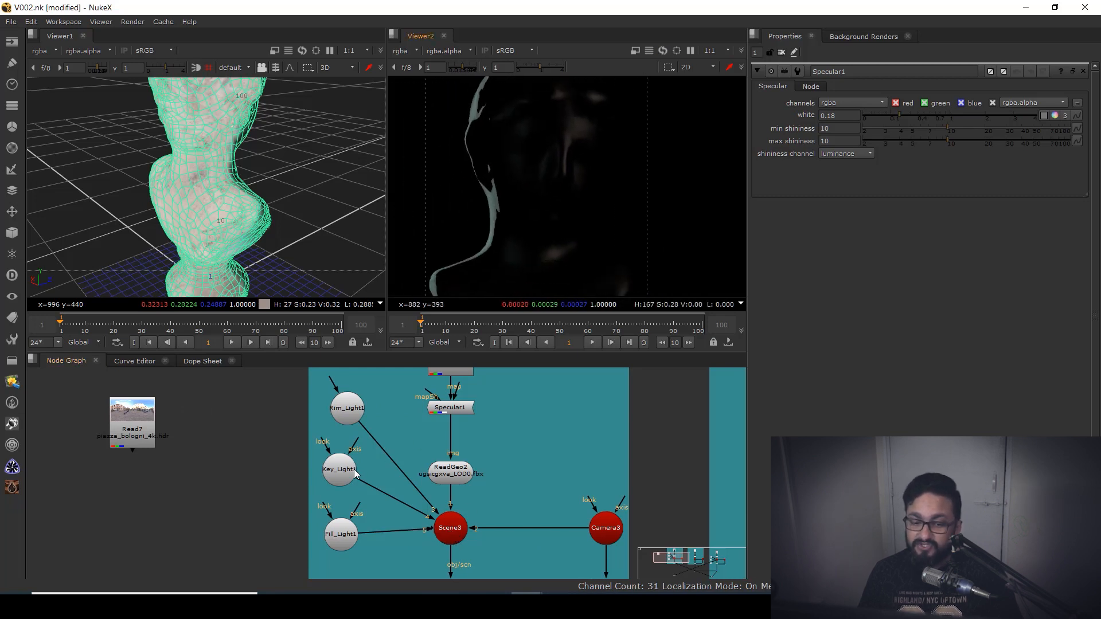
- Disable Rim_Light1 in the Specular setup and toggle Fill_Light1 off and back on to compare its highlights
click(347, 412)
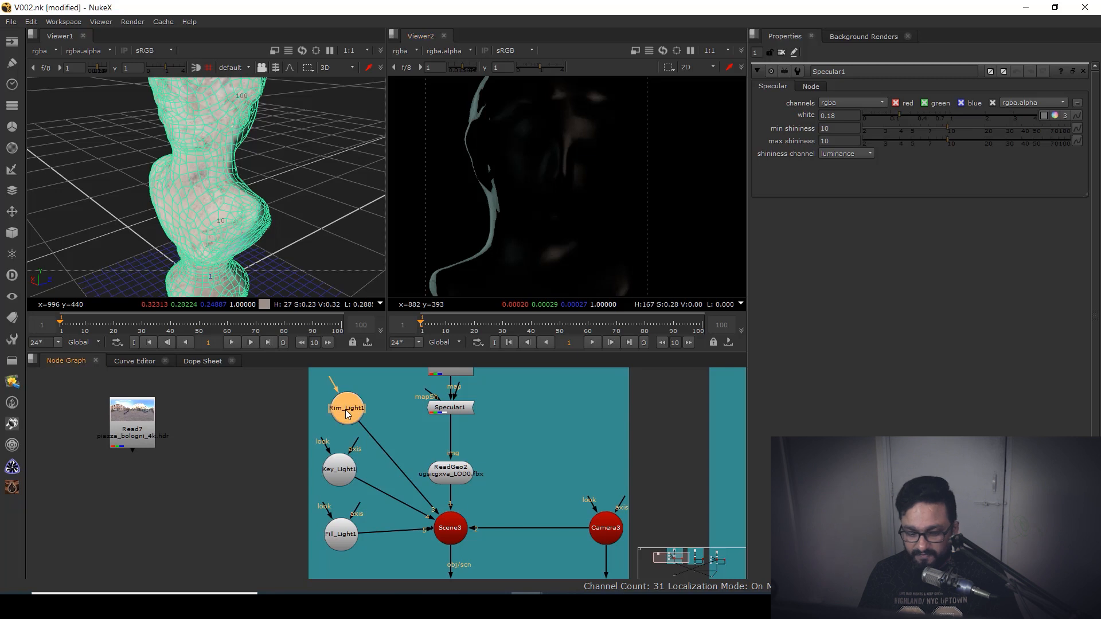
key(d)
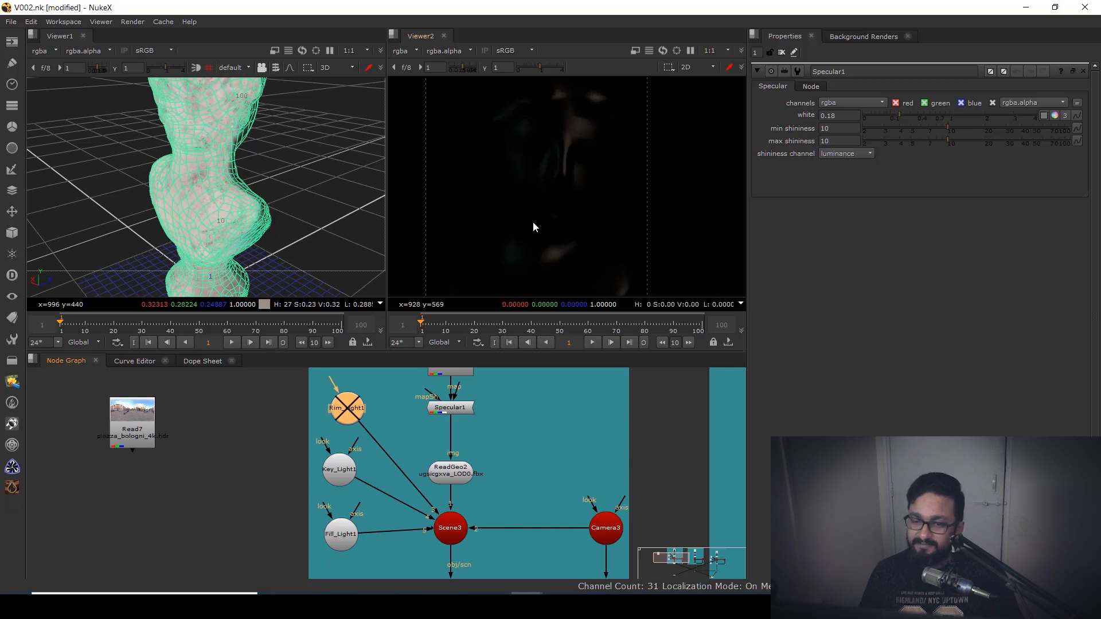
drag(346, 537, 341, 531)
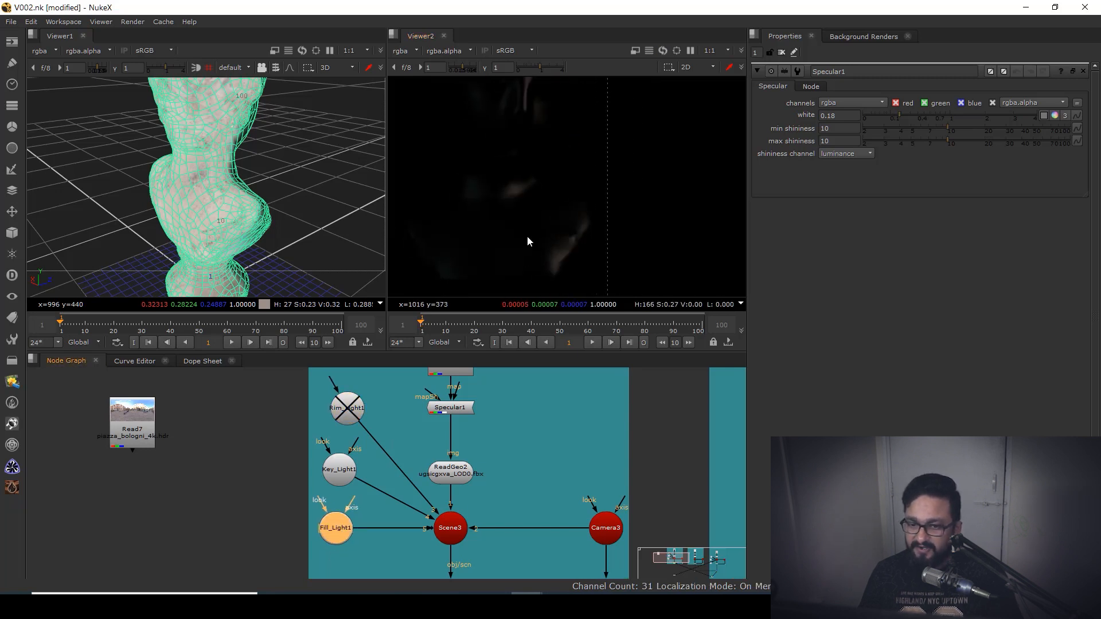
double_click(338, 530)
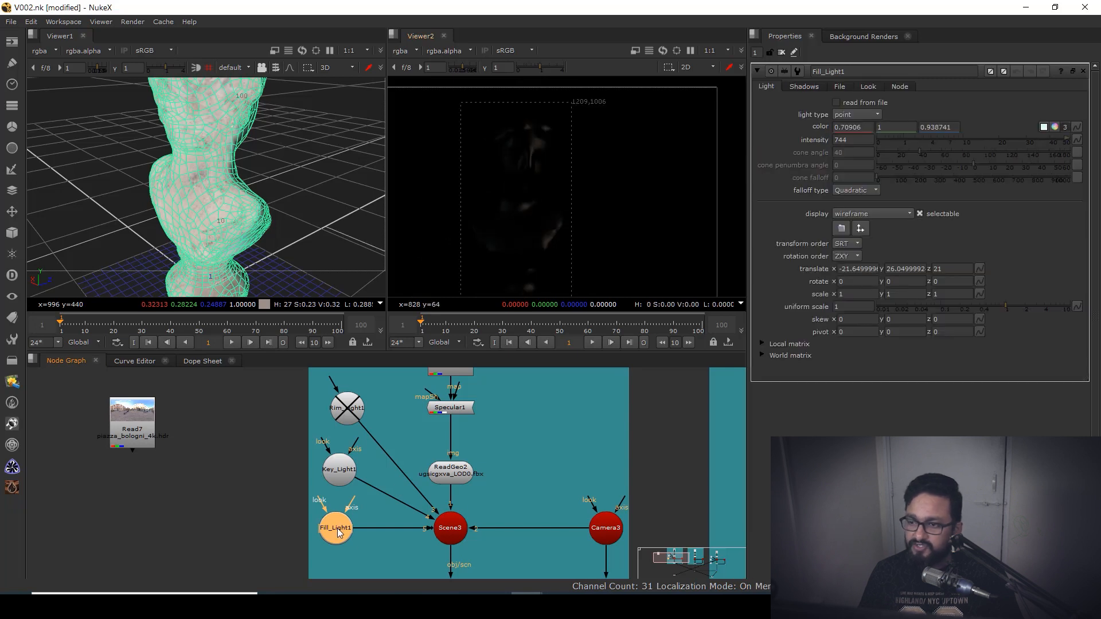
key(d)
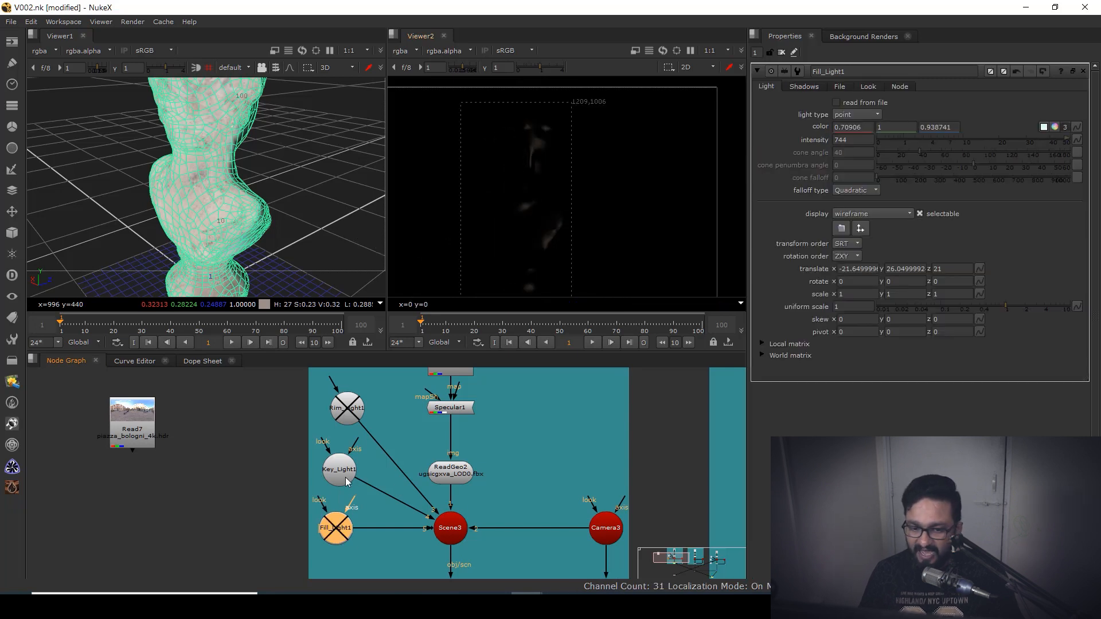
key(d)
- Raise Key_Light1's intensity to 80934 in the Specular setup and inspect the bust's highlights in Viewer2
double_click(341, 471)
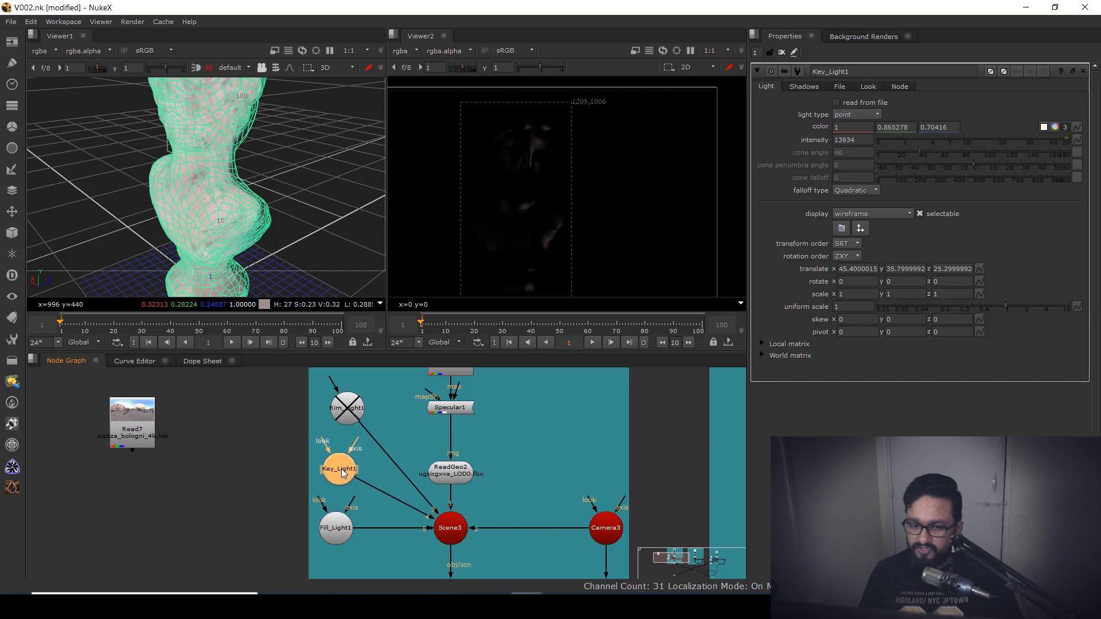
click(843, 141)
key(Up)
key(Up)
key(Up)
key(Up)
key(Up)
key(Up)
key(Up)
key(Up)
key(Up)
key(Up)
key(Up)
key(Up)
key(Up)
key(Up)
key(Up)
key(Up)
key(Up)
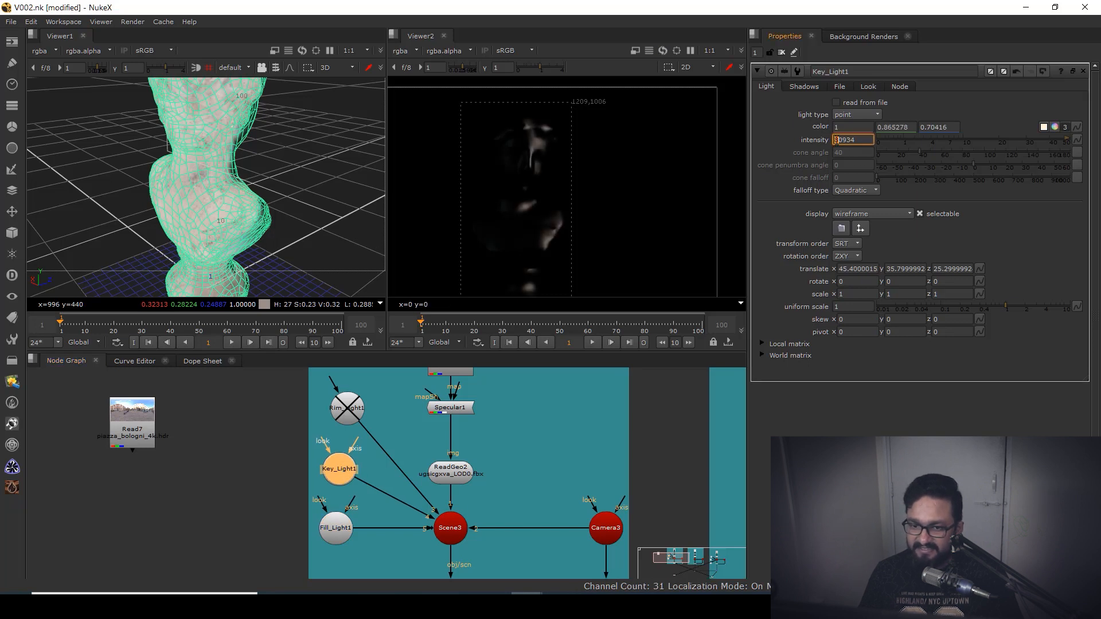
middle_click(567, 177)
scroll(567, 157, up, 4)
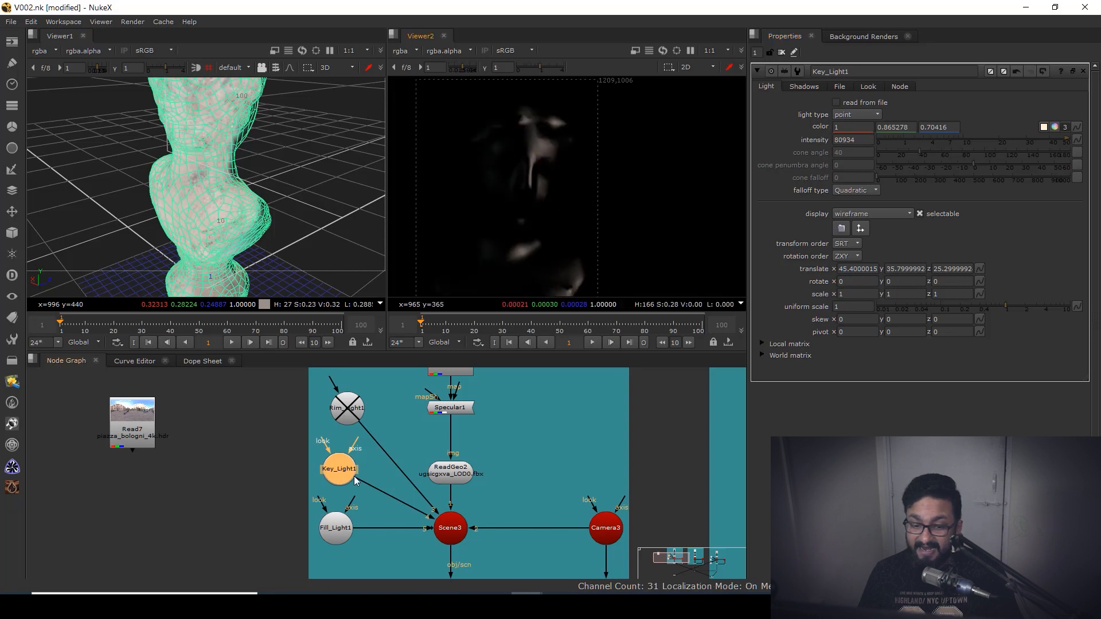
- Move Key_Light1 along Z to about 28.3 in the 3D view and clear the open node properties
scroll(284, 229, down, 6)
drag(254, 180, 243, 228)
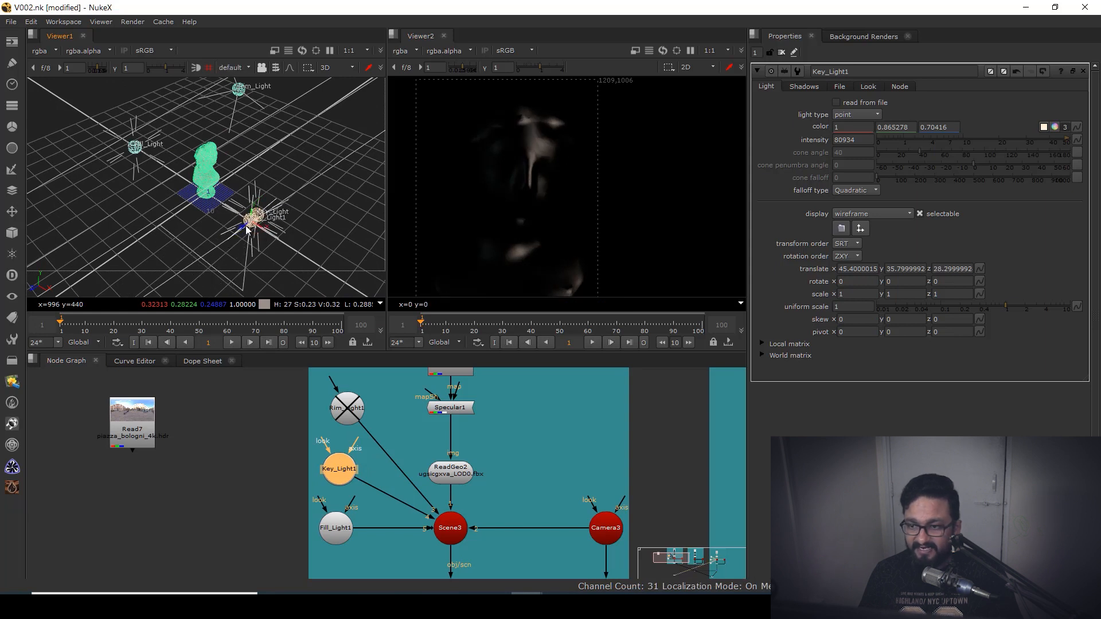
click(781, 53)
- Compare RayRender3's specular render with the Merge1 output in Viewer2
drag(430, 439, 393, 378)
scroll(393, 377, down, 3)
click(409, 480)
key(1)
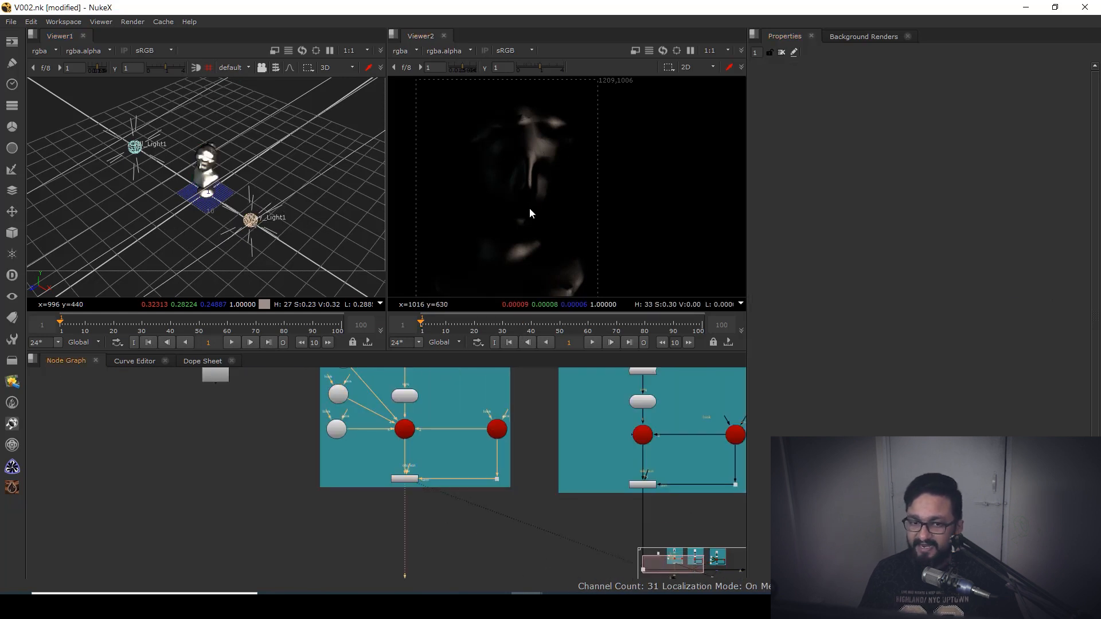
drag(517, 215, 548, 214)
scroll(492, 502, down, 3)
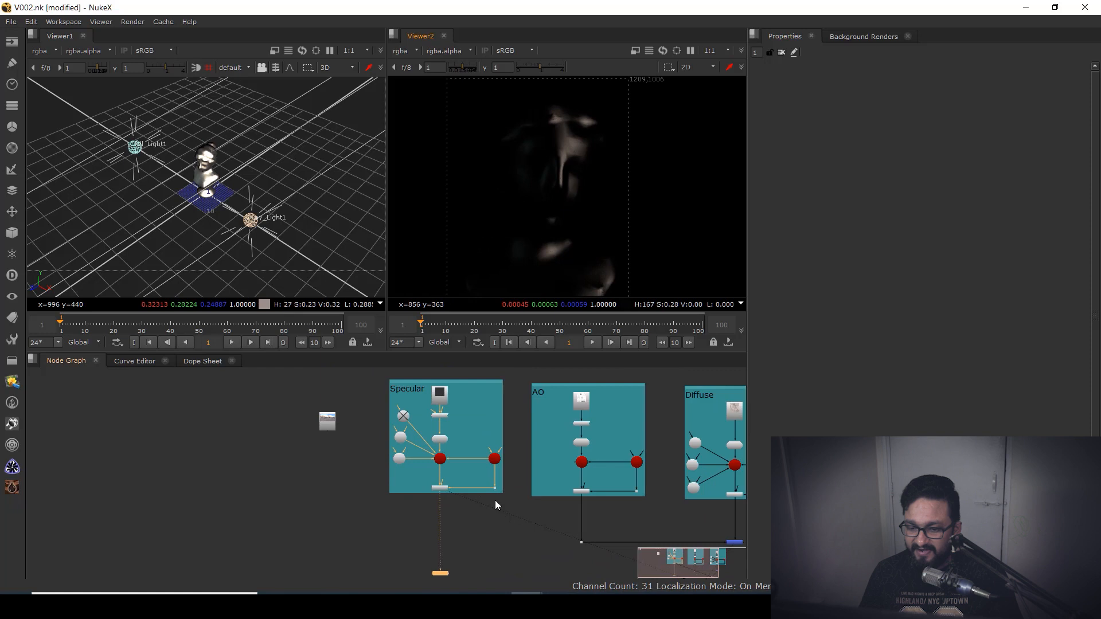
drag(495, 501, 392, 403)
drag(611, 458, 655, 428)
key(1)
click(602, 486)
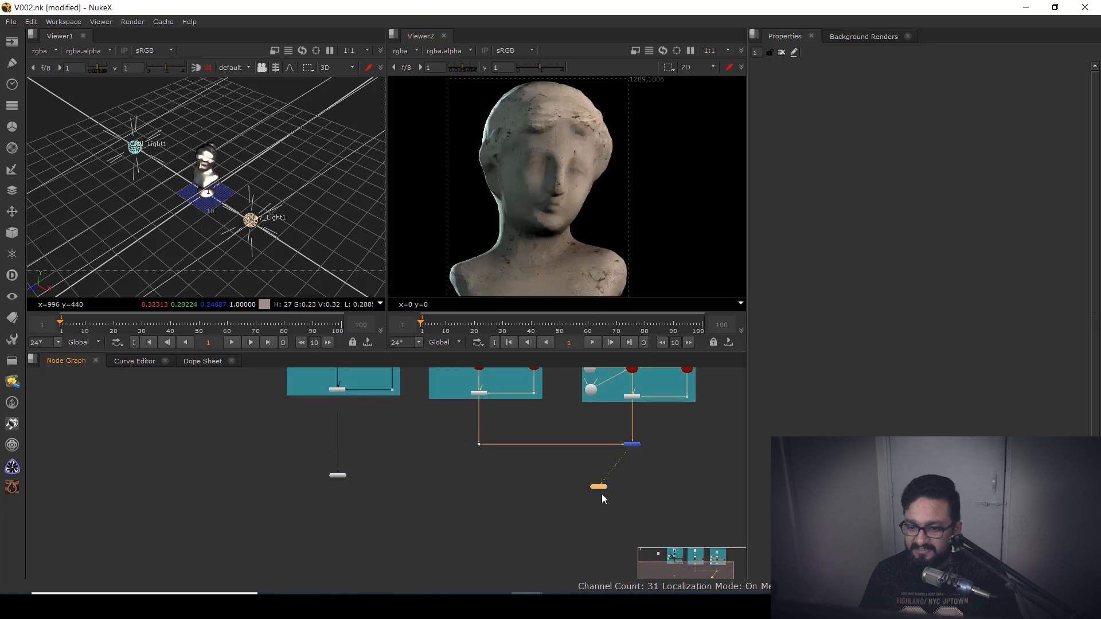
drag(601, 494, 624, 534)
- Add a second Merge node below Merge1, feed the specular render into its A input, and set its operation to plus
scroll(639, 483, up, 3)
key(m)
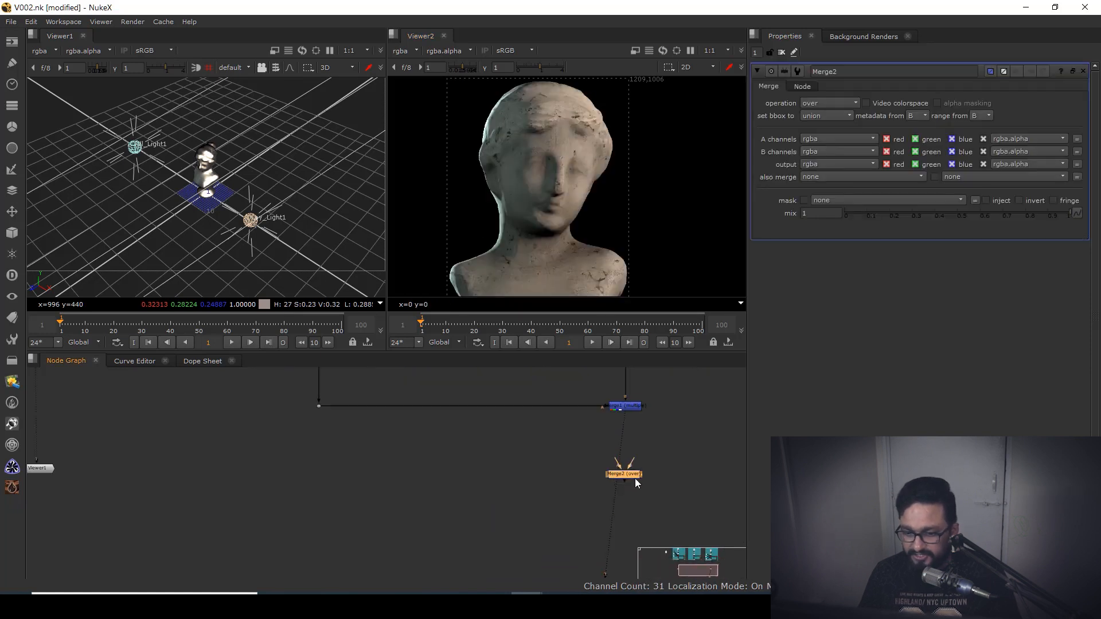
scroll(633, 480, down, 2)
drag(624, 469, 210, 400)
drag(417, 464, 207, 532)
scroll(549, 493, up, 2)
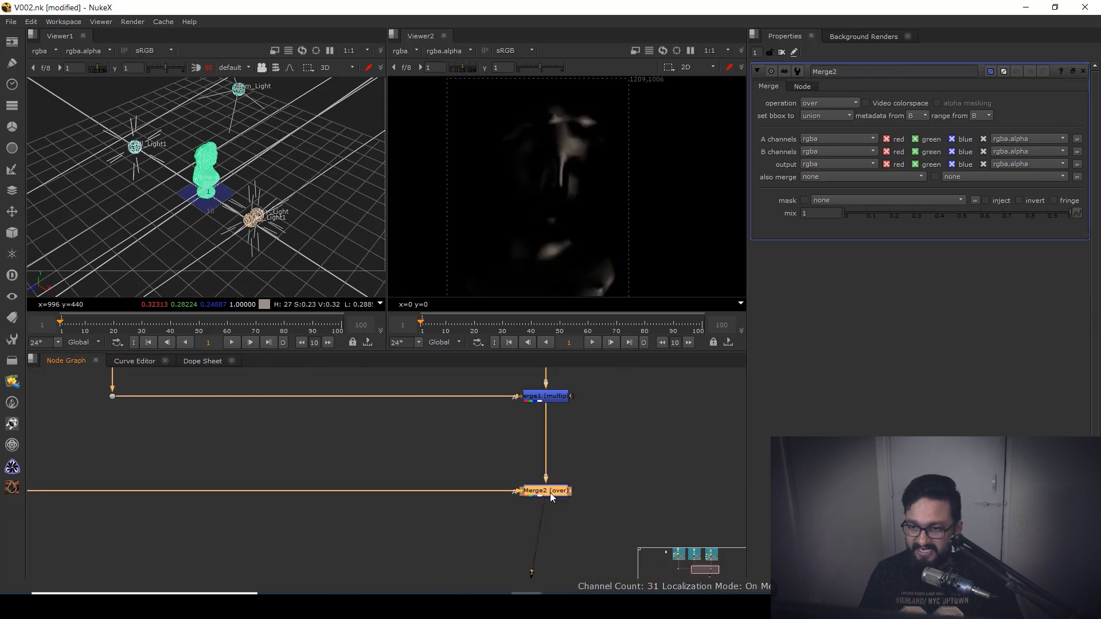
click(831, 104)
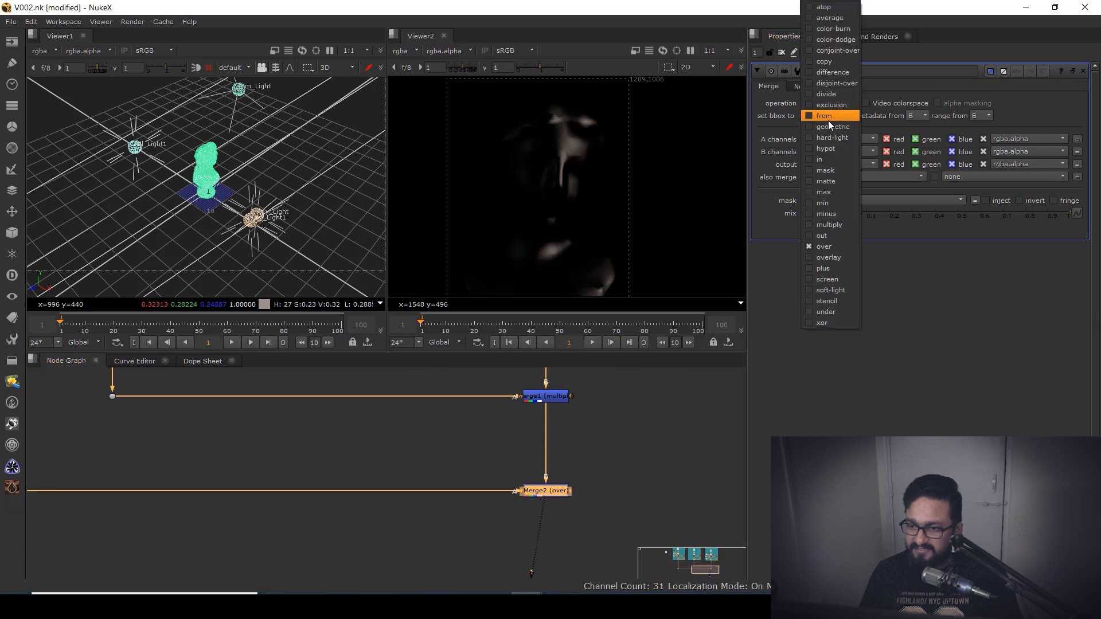
click(827, 269)
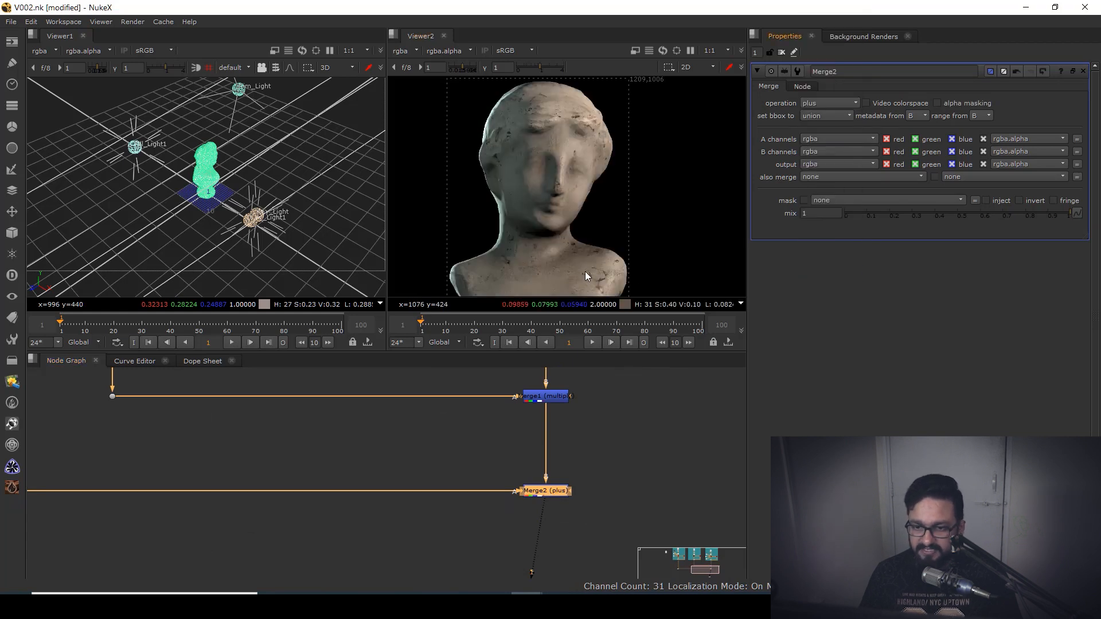
- Toggle Merge2 off and on while examining the bust's face and shoulders to judge the specular contribution
key(d)
key(d)
scroll(589, 164, up, 4)
key(d)
key(d)
drag(531, 152, 596, 262)
key(d)
key(d)
key(d)
key(d)
key(d)
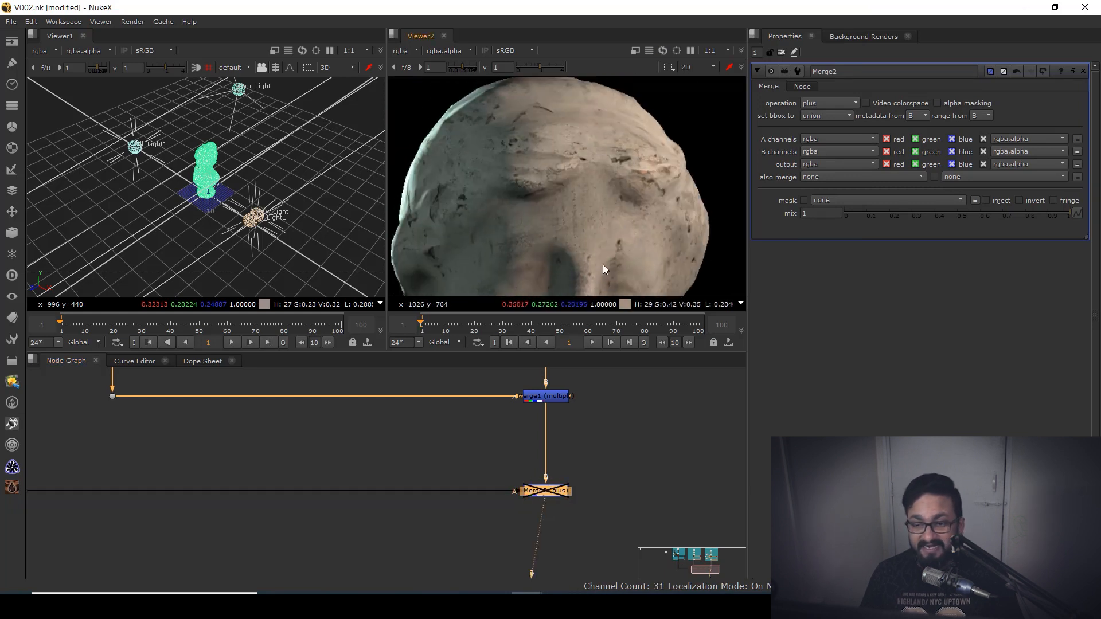
key(d)
scroll(608, 218, down, 3)
scroll(606, 216, down, 1)
drag(607, 217, 613, 110)
- Duplicate the Specular backdrop with all its nodes and place the copy between Read7 and the original
scroll(487, 451, down, 4)
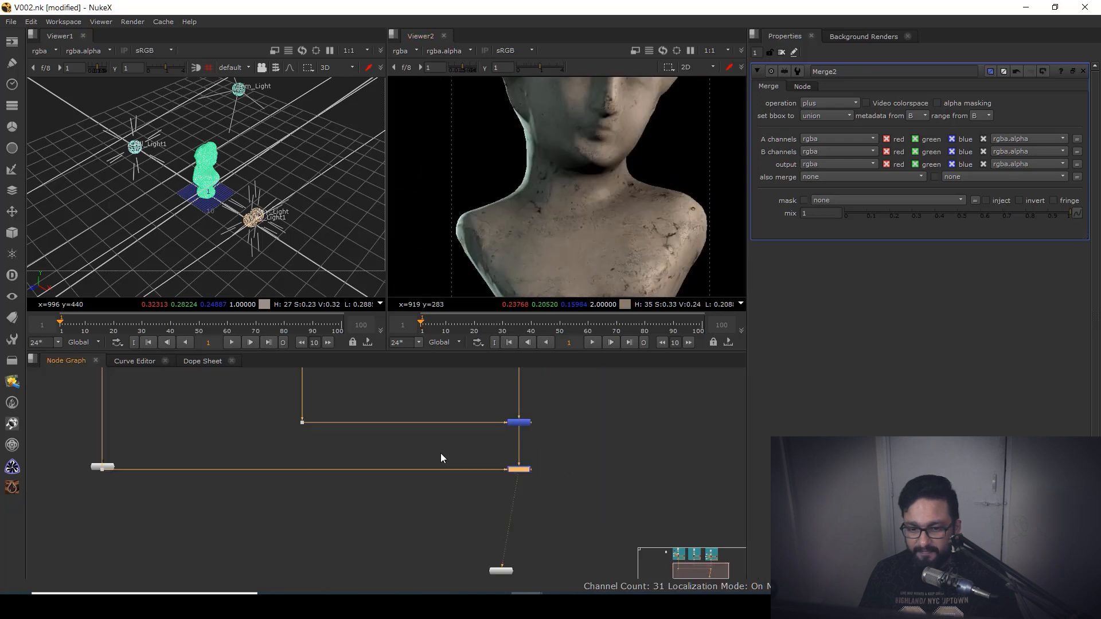
drag(367, 477, 627, 536)
scroll(362, 477, down, 3)
drag(325, 433, 476, 501)
scroll(476, 501, up, 1)
drag(407, 436, 278, 427)
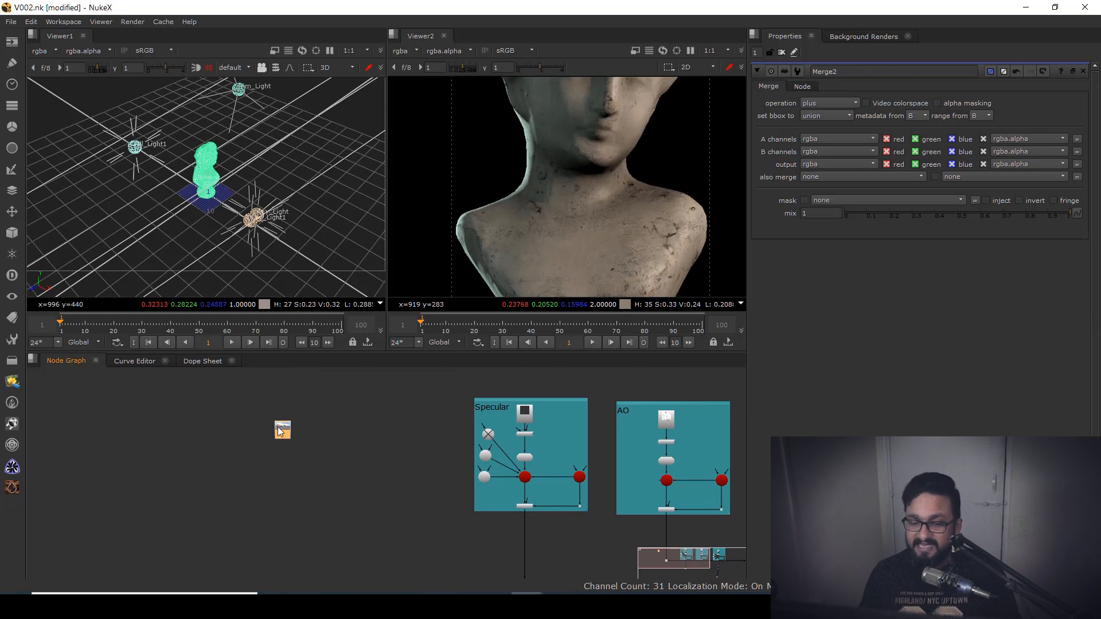
scroll(503, 437, up, 3)
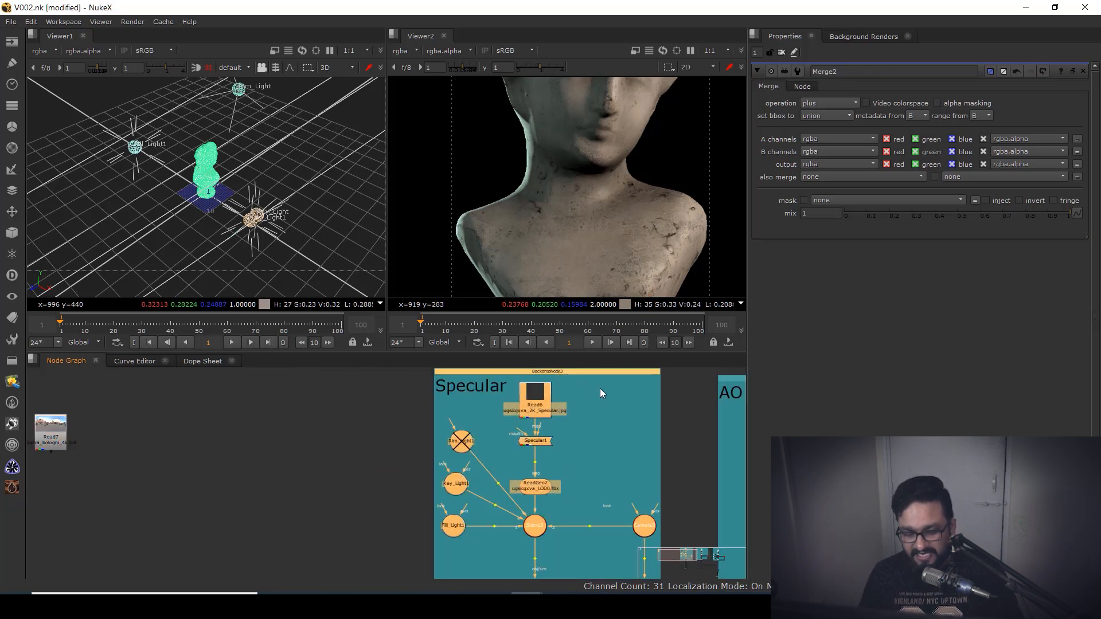
drag(255, 403, 463, 410)
click(458, 400)
key(ctrl+v)
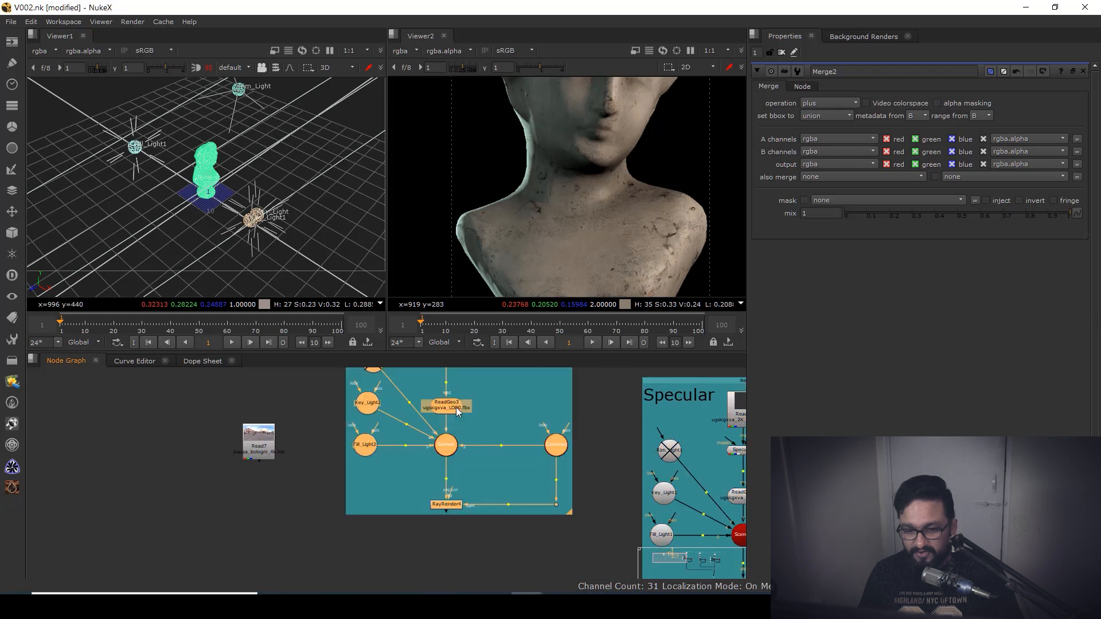
- Label the duplicated Specular backdrop "Reflection"
scroll(461, 420, down, 3)
scroll(466, 448, up, 2)
double_click(483, 426)
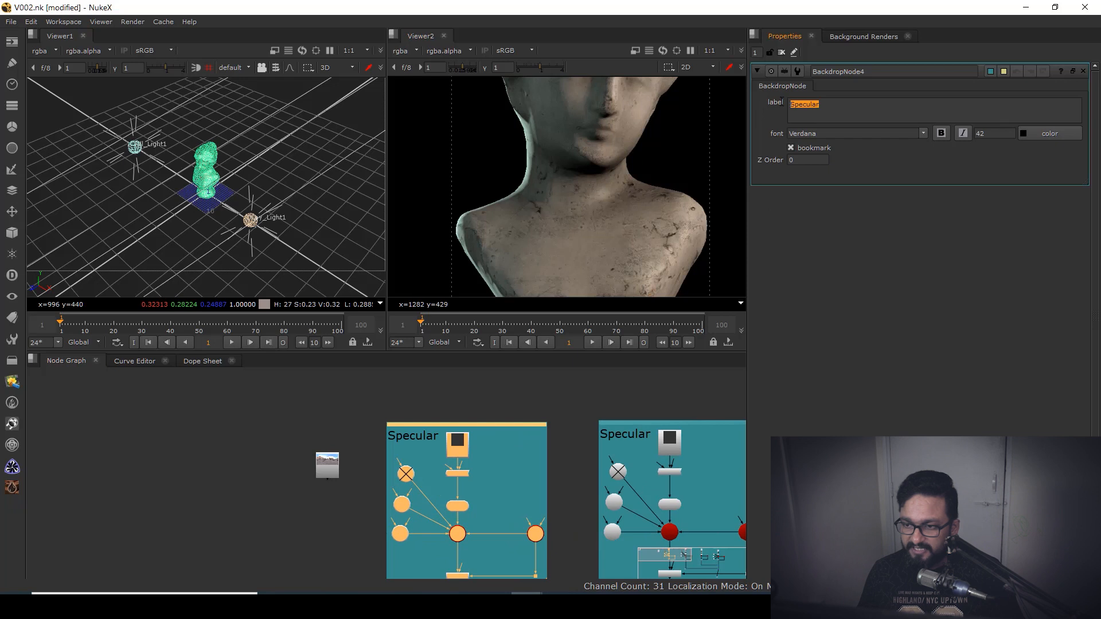
text(Re)
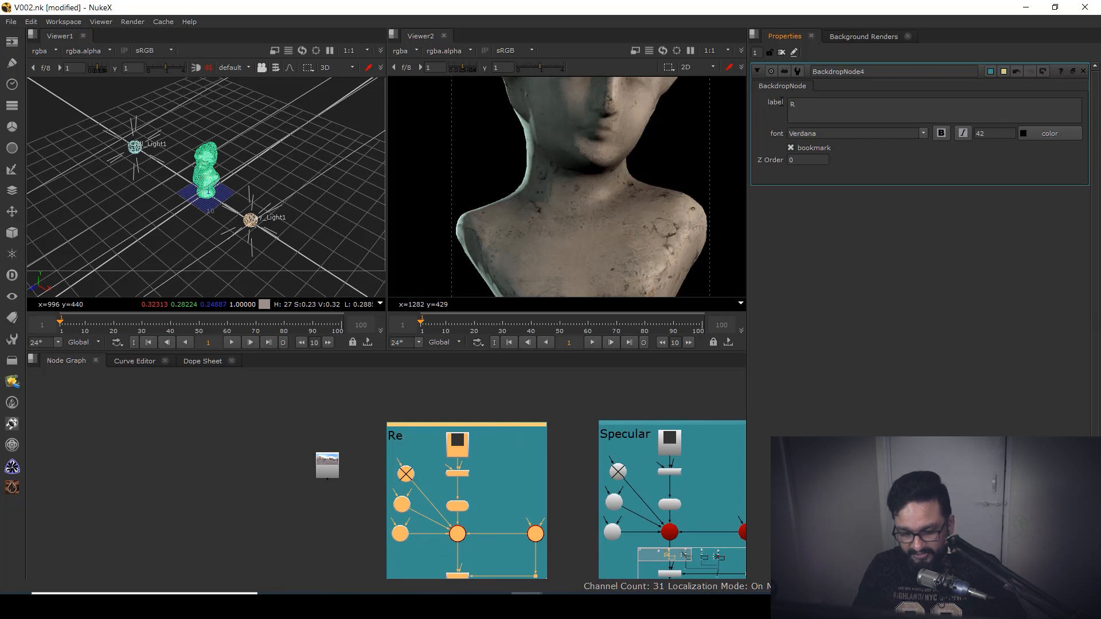
text(flection)
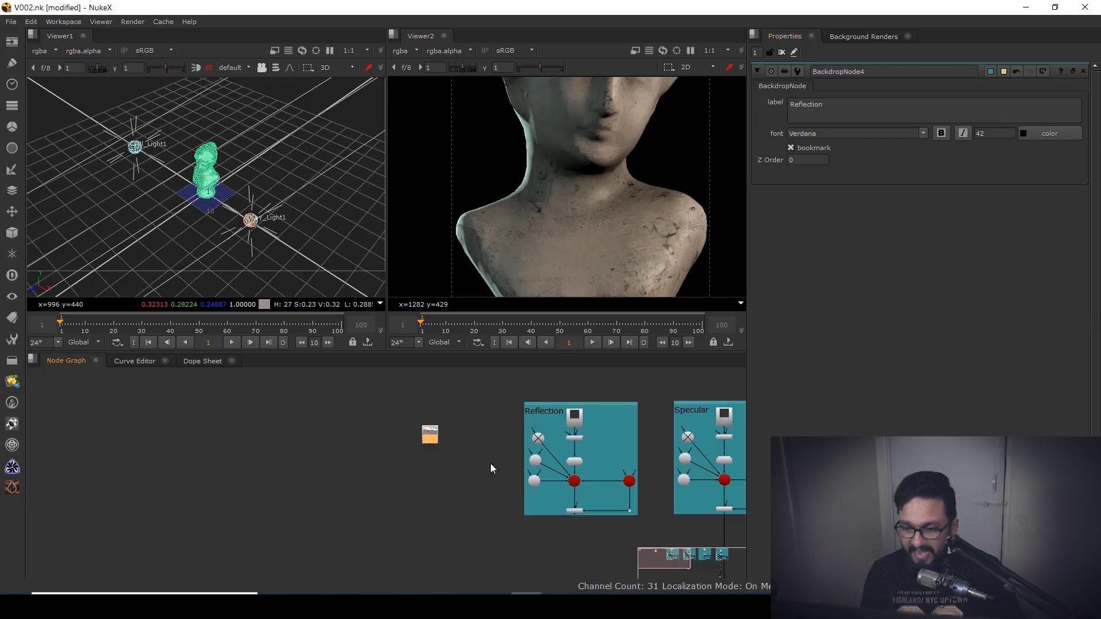
- Delete the rim, key and fill lights from the Reflection backdrop
drag(615, 484, 461, 472)
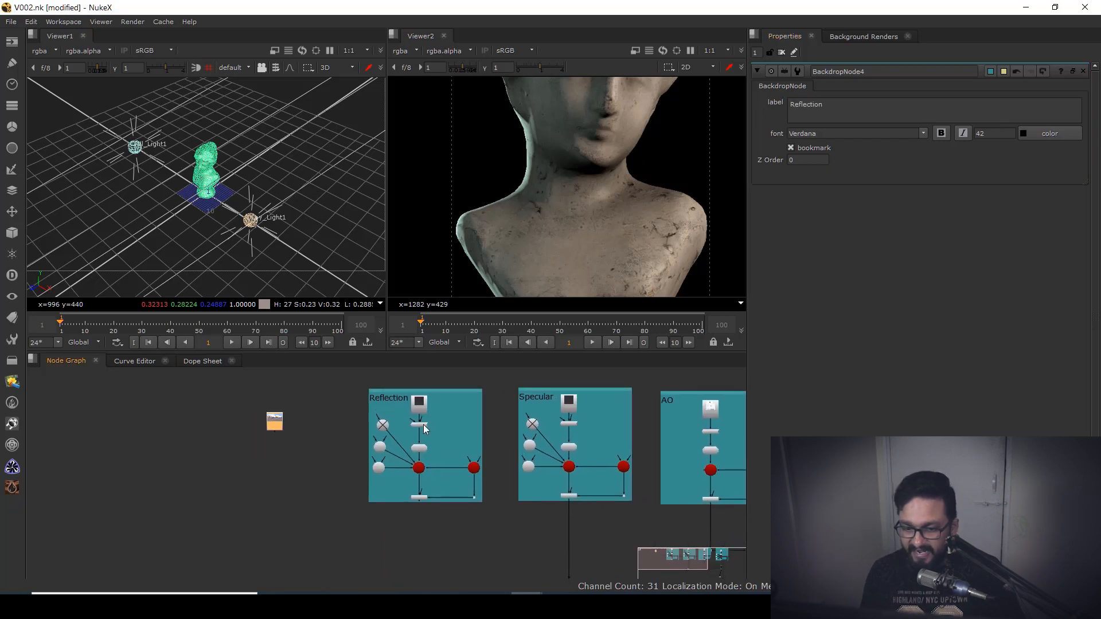
scroll(413, 431, up, 3)
drag(302, 393, 381, 505)
key(Delete)
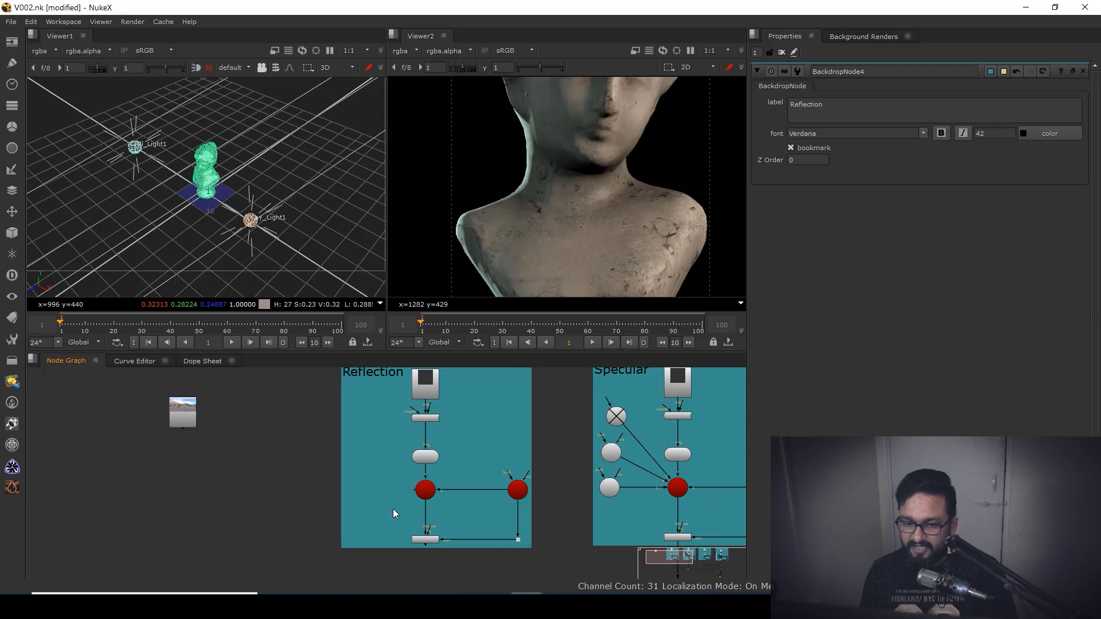
- Delete the specular texture Read1 and the Specular2 shader from the Reflection backdrop
drag(397, 446, 398, 474)
scroll(426, 428, up, 5)
scroll(415, 417, down, 3)
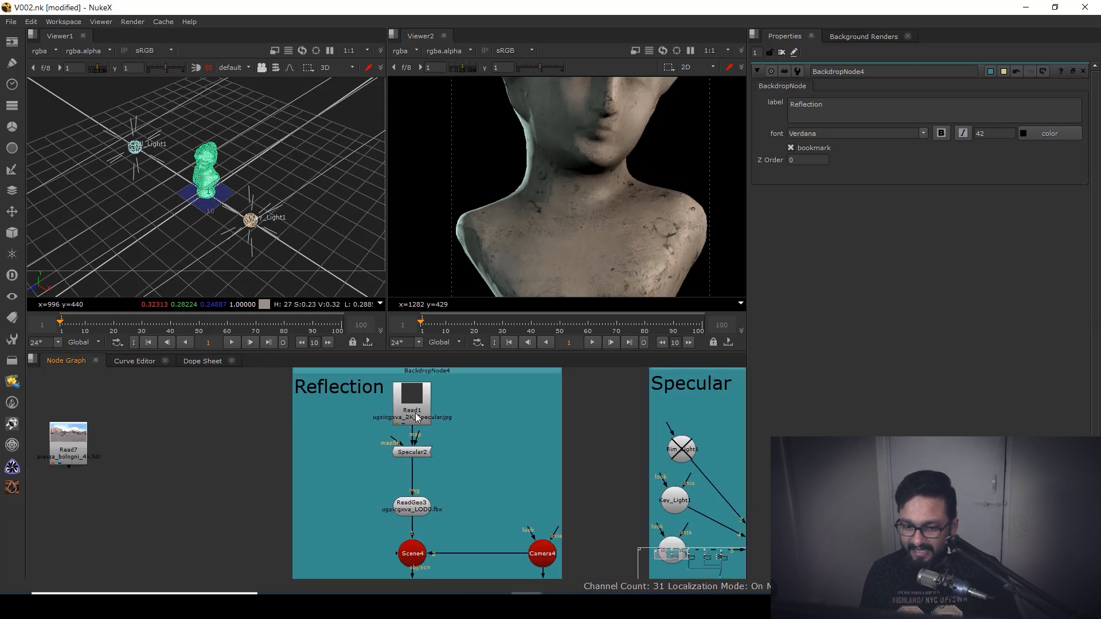
drag(415, 417, 411, 407)
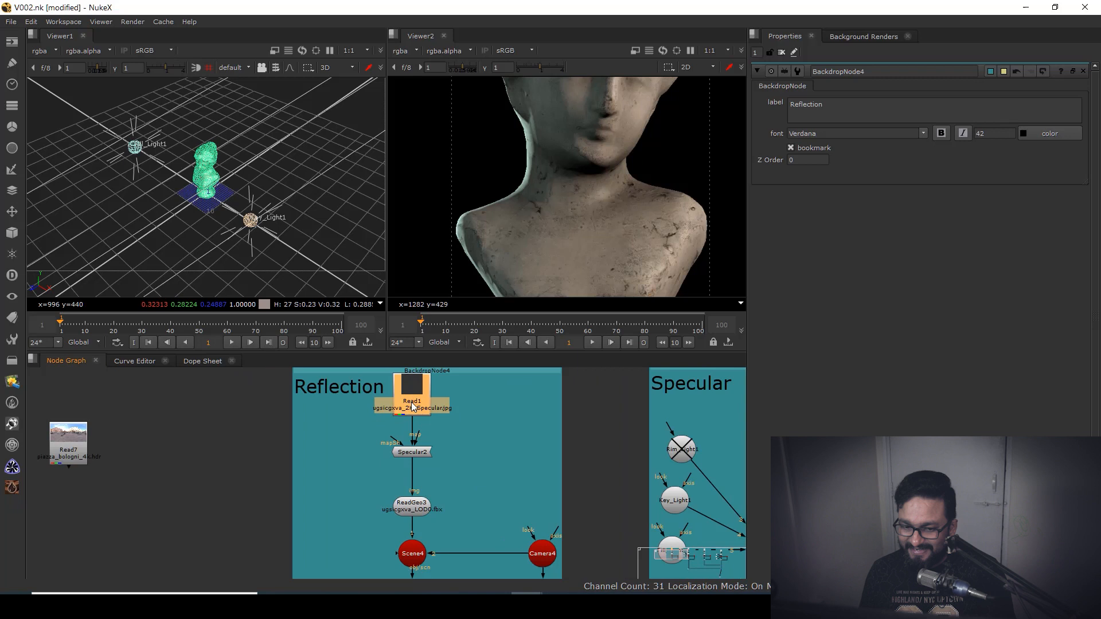
key(Delete)
click(418, 452)
key(Delete)
- Add a Reflection shader above ReadGeo3 and connect it to the geometry's img input
key(Tab)
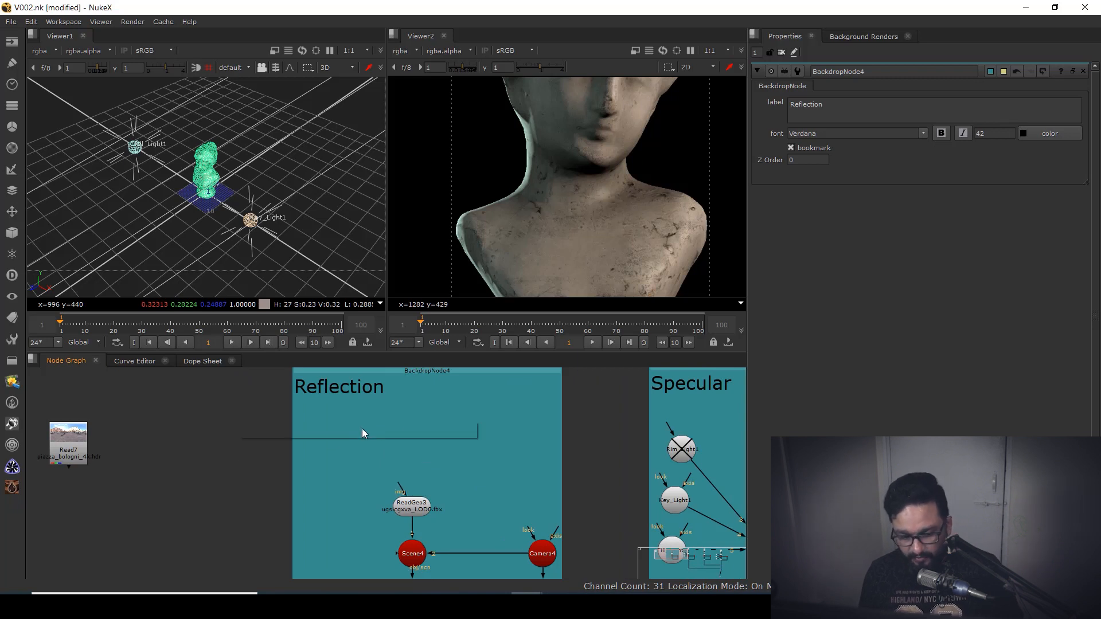
text(refl)
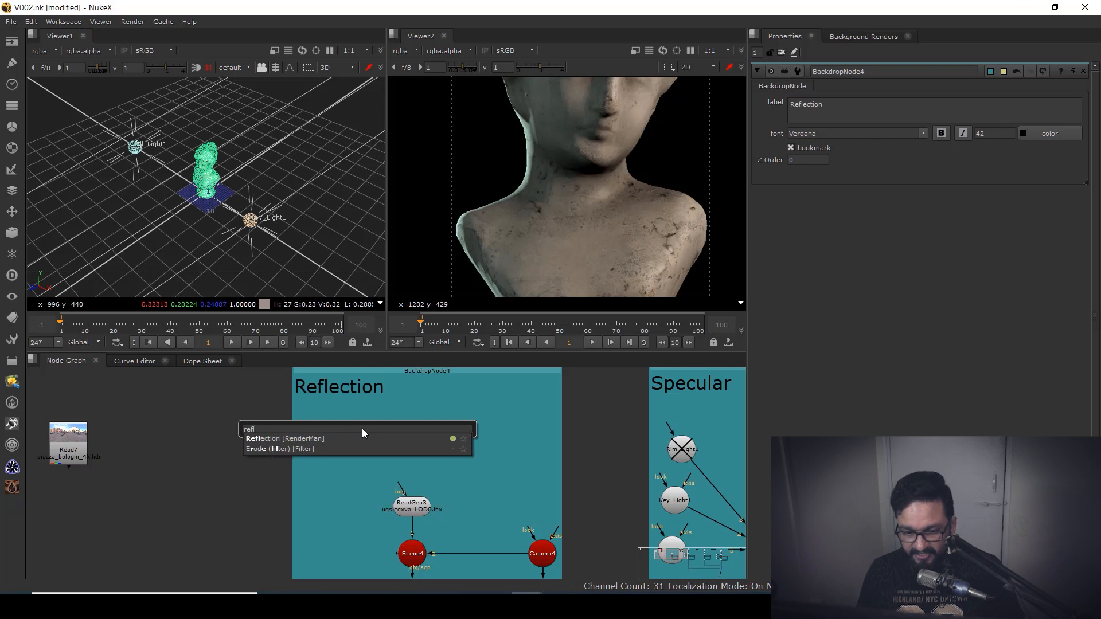
click(297, 442)
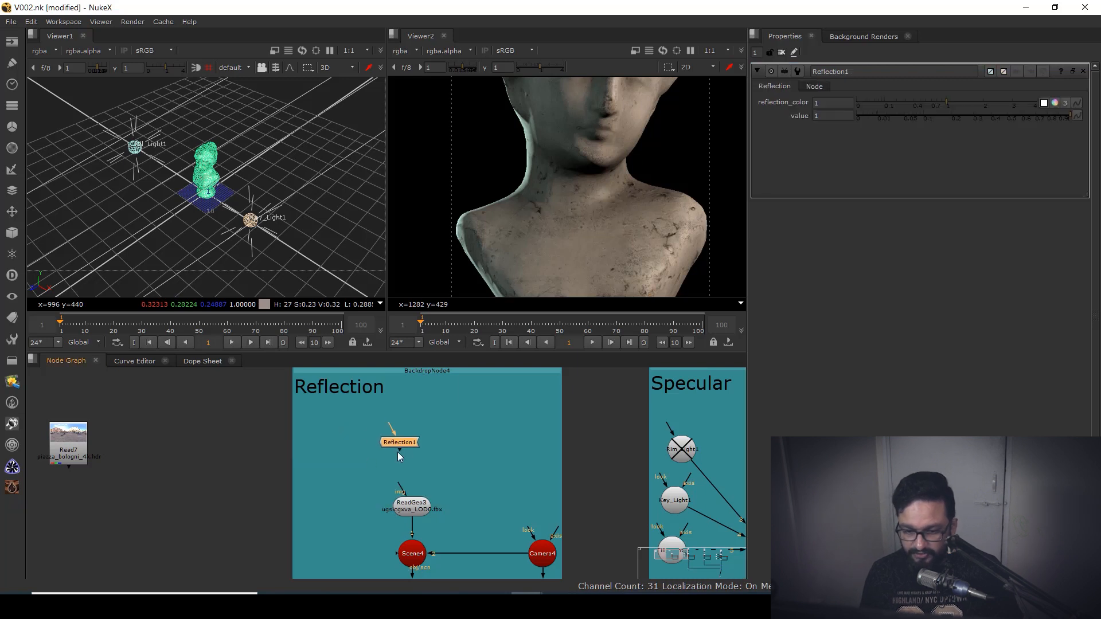
drag(419, 446, 423, 449)
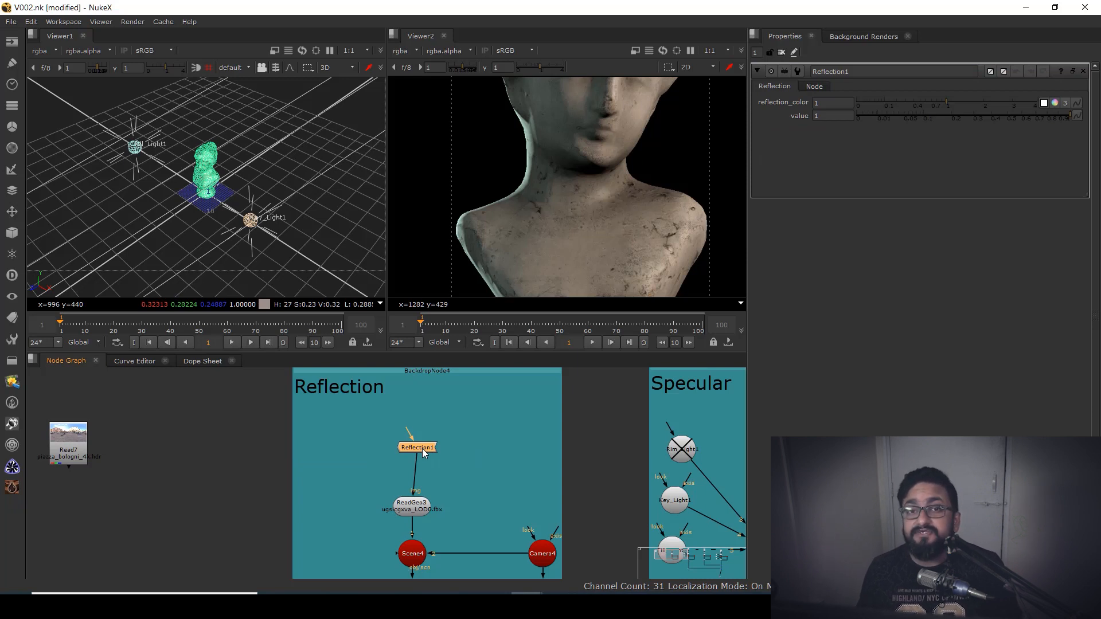
- Move Read7 closer to the Reflection backdrop and show its HDR panorama in Viewer2
drag(70, 449, 144, 467)
key(1)
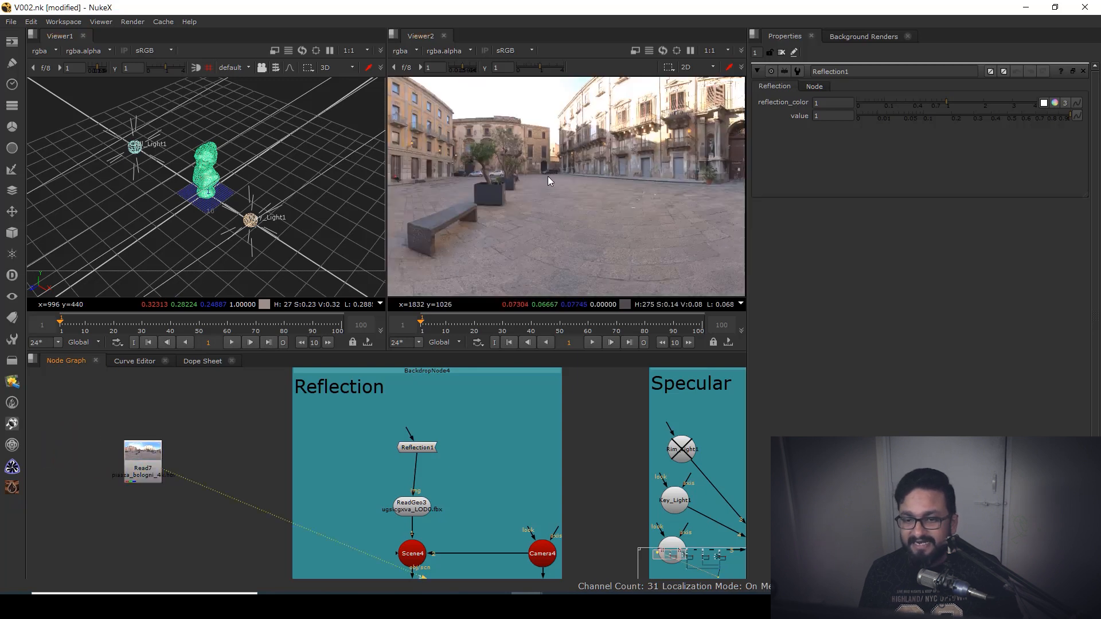
drag(277, 480, 397, 455)
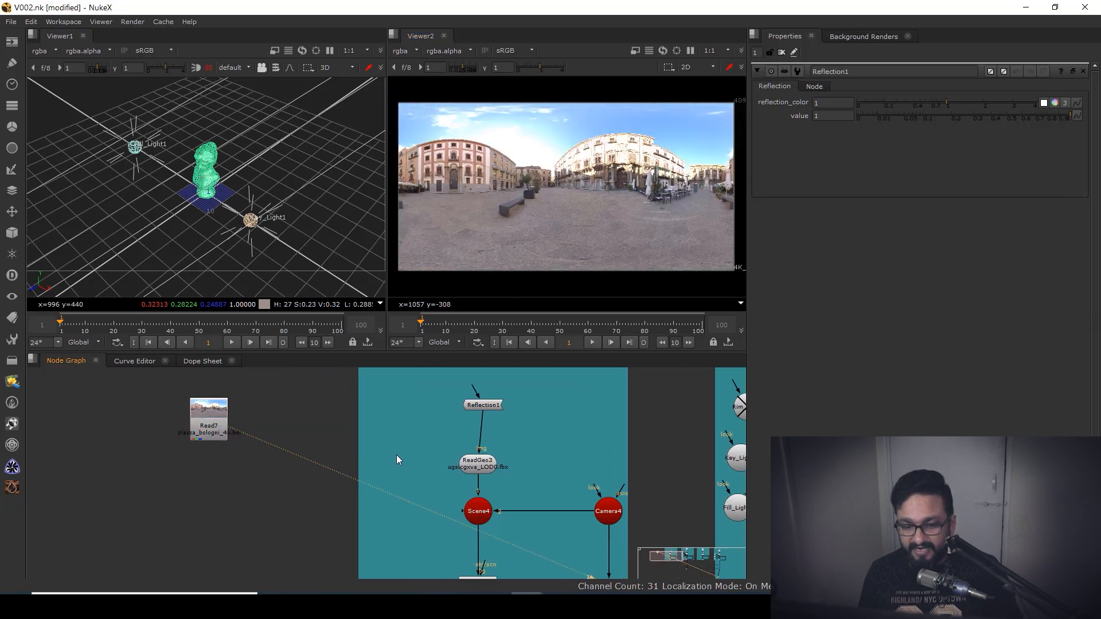
- Align Reflection1 above ReadGeo3 and add a Sphere node beside it in the Reflection backdrop
drag(486, 405, 480, 404)
key(Tab)
text(shp)
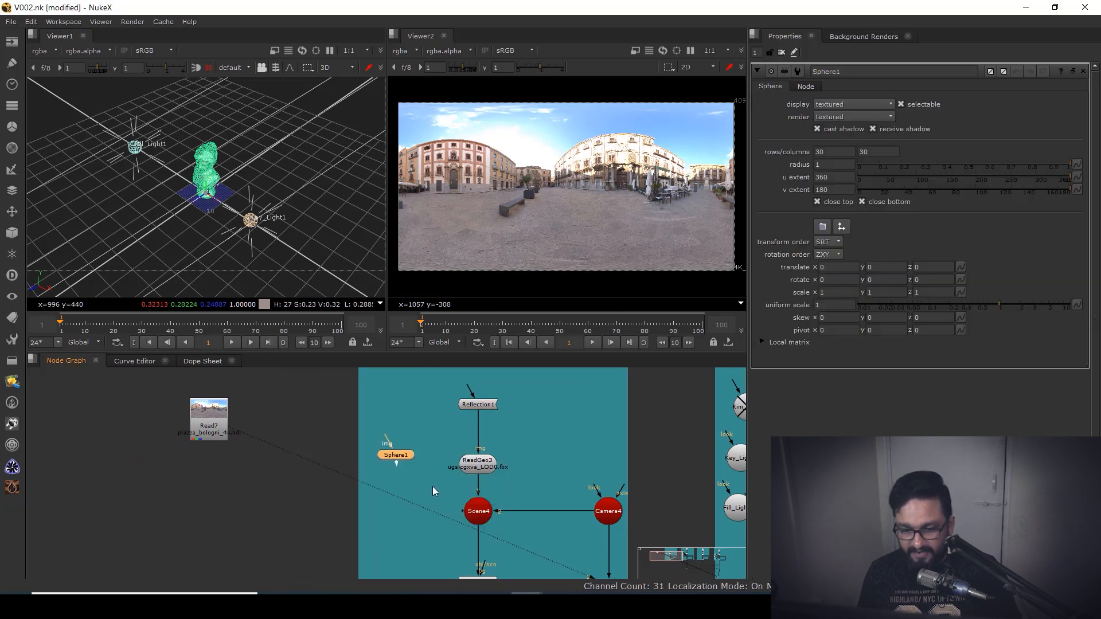
- Connect Sphere1 to Scene4 and view the scene around the bust in Viewer1
drag(477, 511, 478, 511)
drag(391, 459, 387, 463)
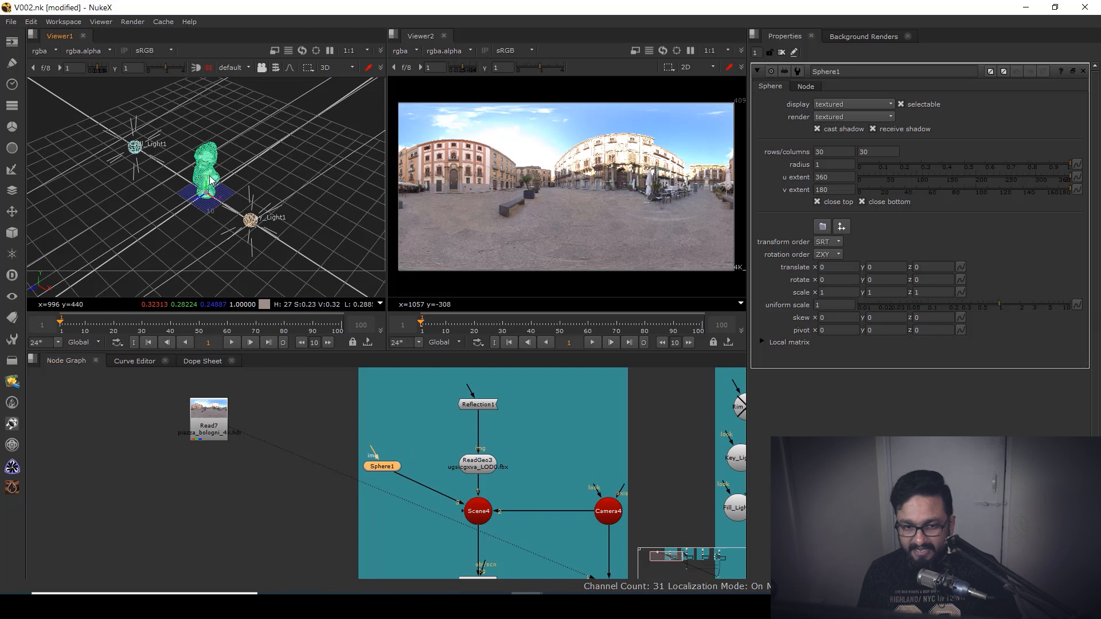
drag(475, 511, 454, 481)
click(455, 482)
key(1)
drag(274, 232, 193, 138)
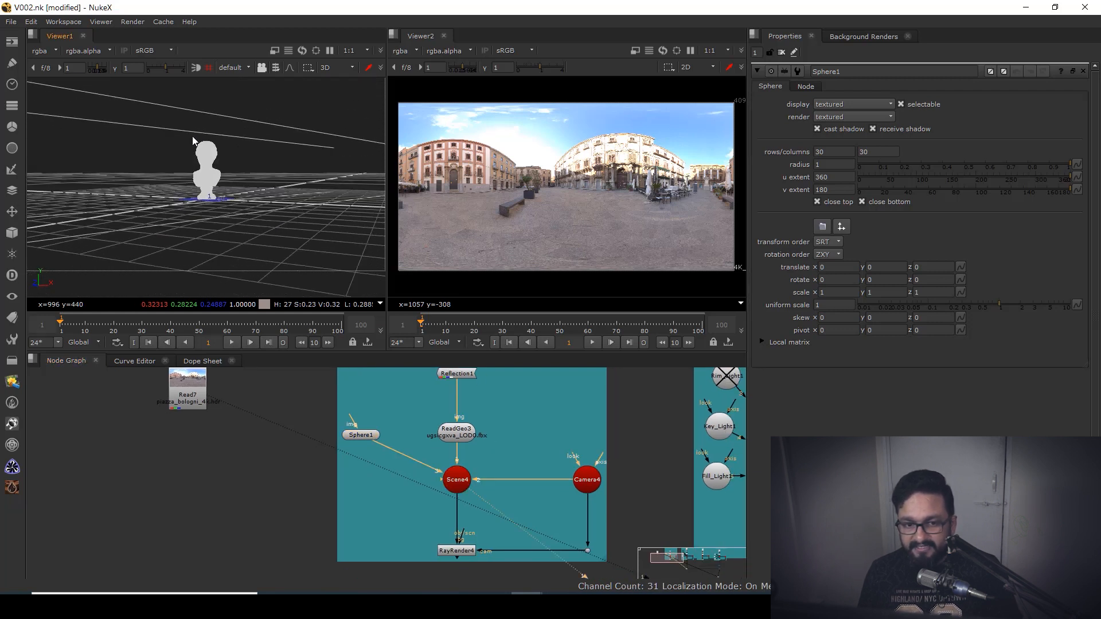
drag(228, 189, 228, 215)
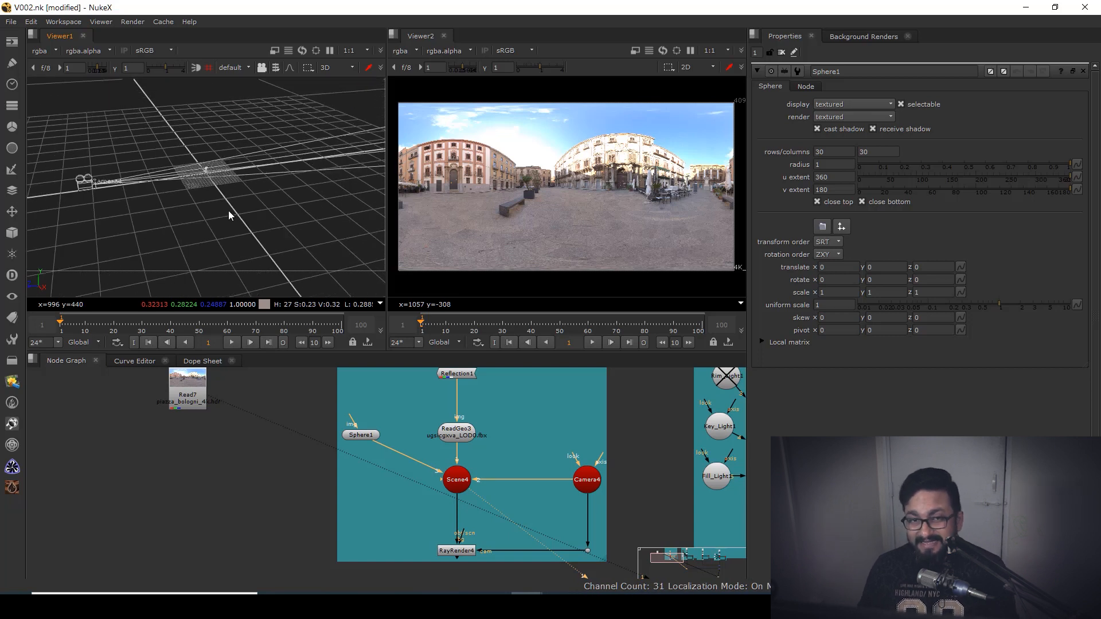
- Set Sphere1's uniform scale to 1000 so that it encloses the bust and the camera
click(359, 435)
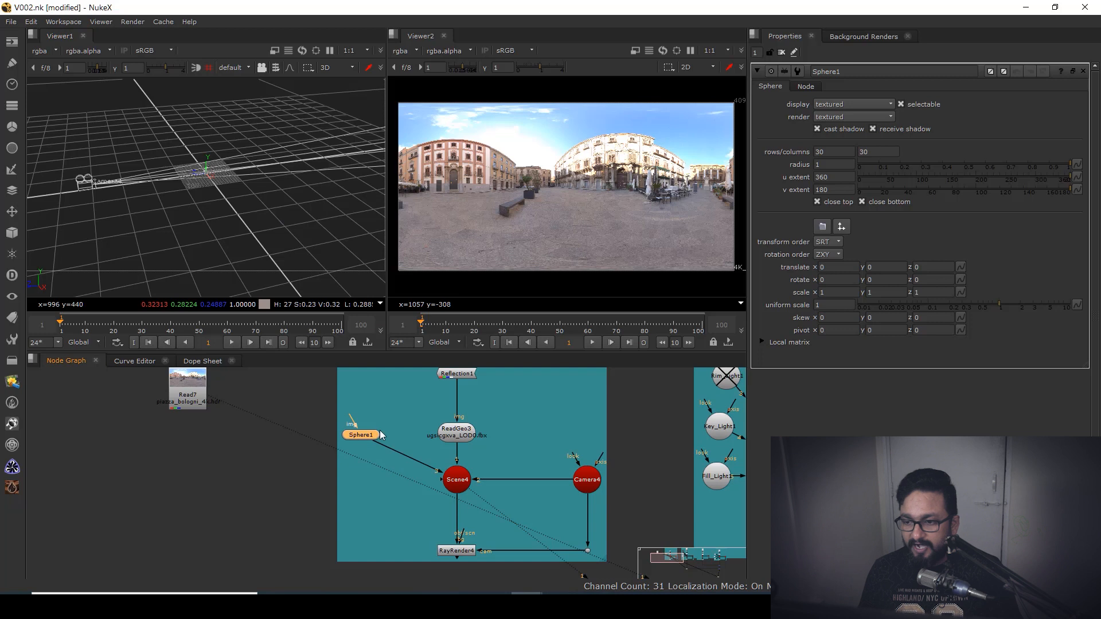
click(834, 304)
text(000)
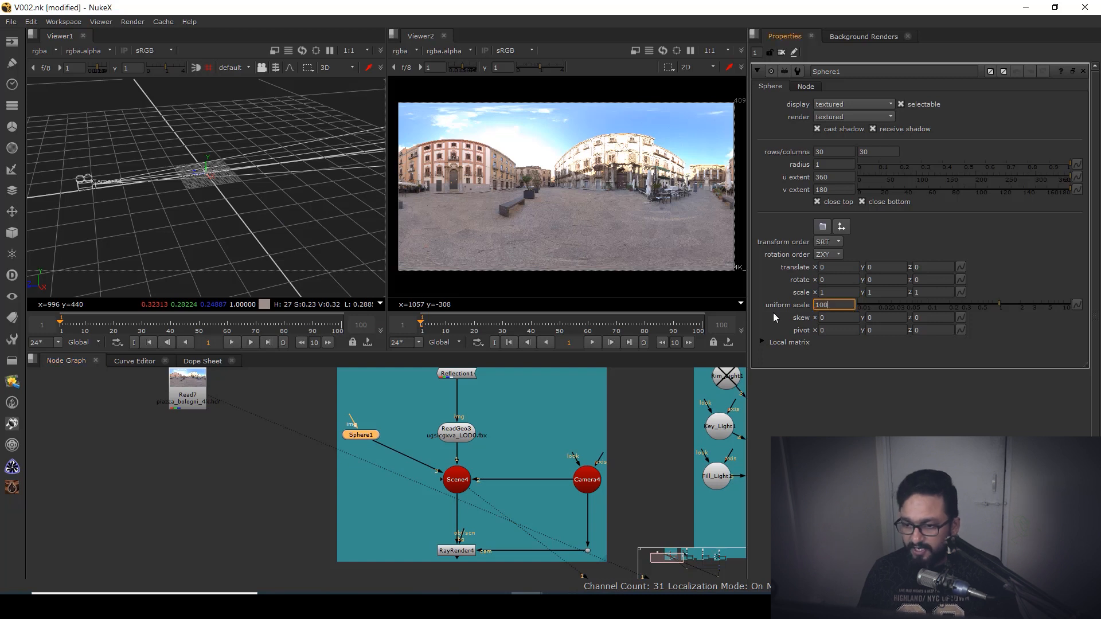
key(Return)
scroll(271, 201, down, 5)
mouse_move(219, 211)
mouse_down()
mouse_move(164, 232)
mouse_move(204, 199)
mouse_up()
scroll(203, 198, up, 8)
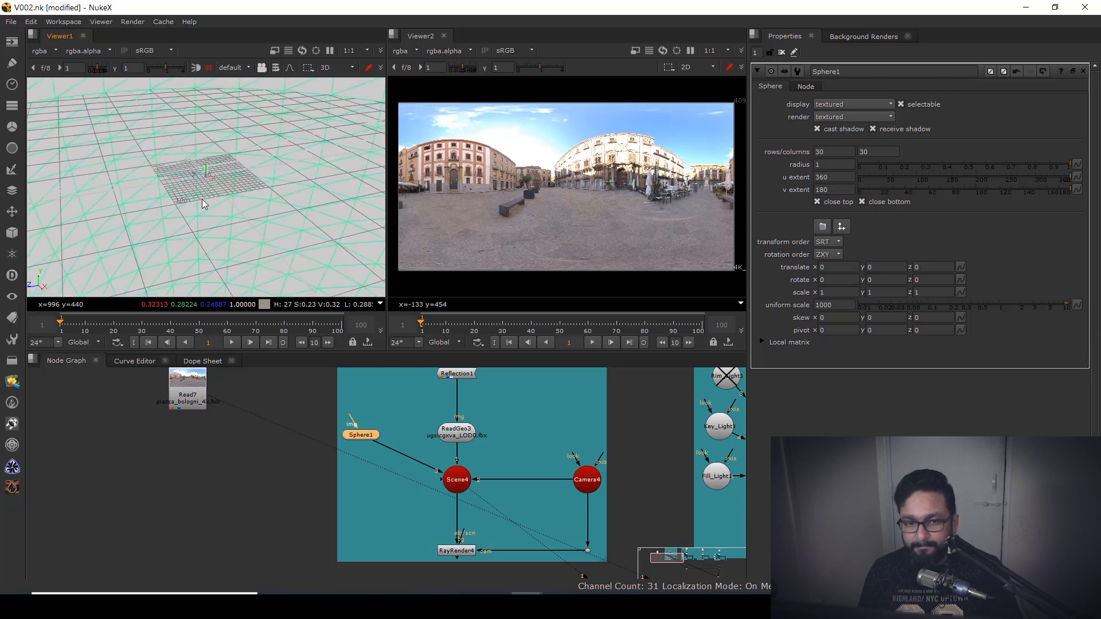
drag(196, 236, 376, 206)
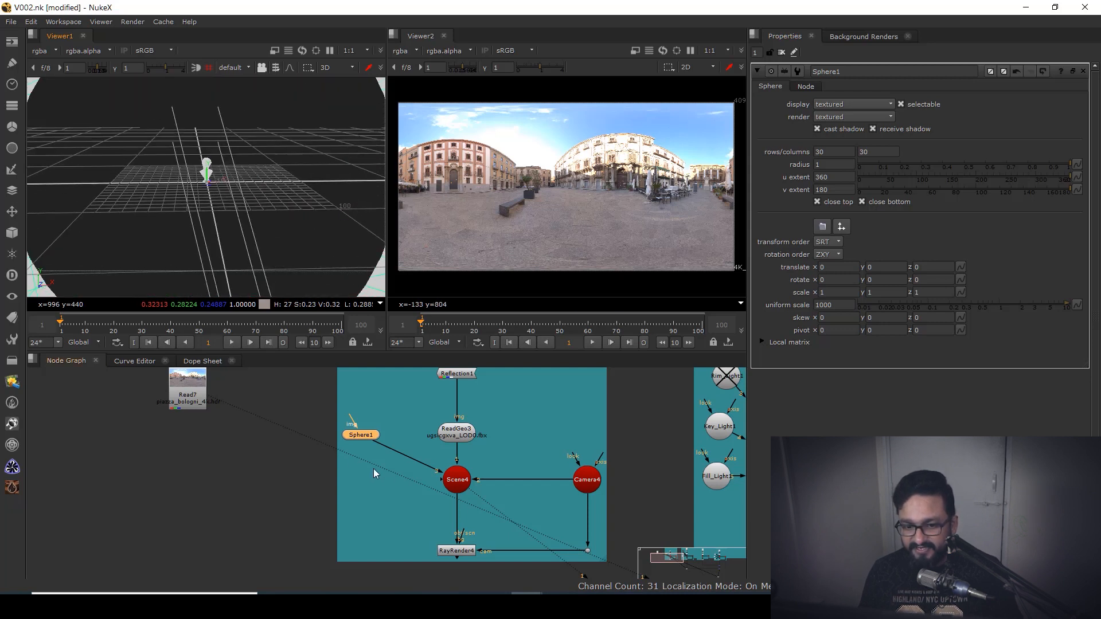
- Connect Sphere1's img input to the Read7 HDR and show the RayRender4 reflection render in Viewer2
drag(354, 425, 356, 383)
drag(488, 555, 434, 462)
click(407, 461)
key(1)
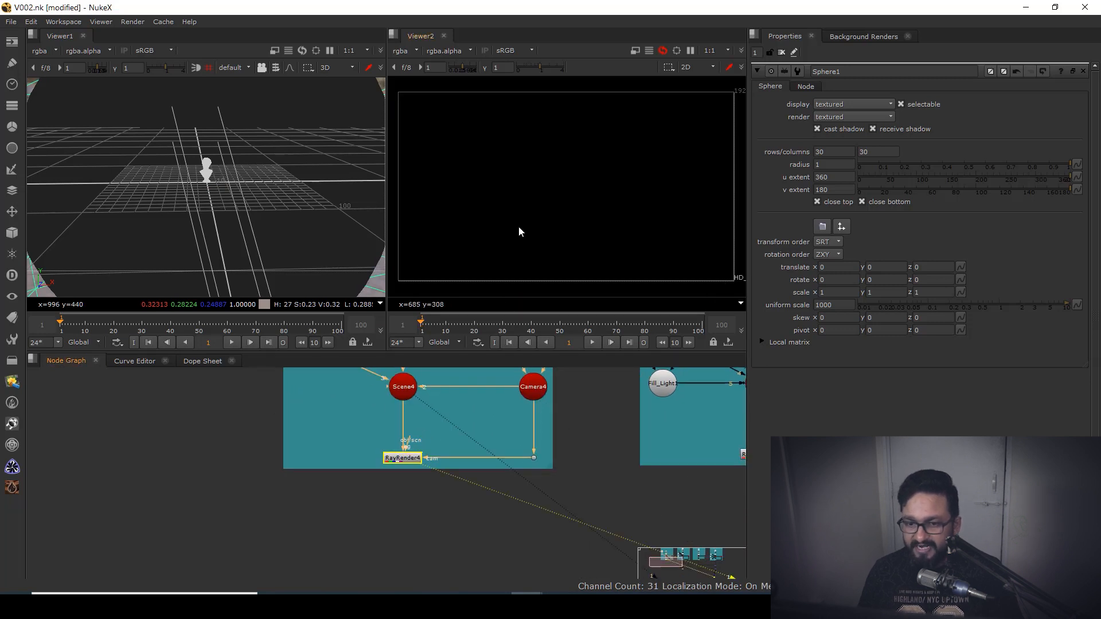
drag(592, 242, 571, 190)
scroll(583, 229, up, 4)
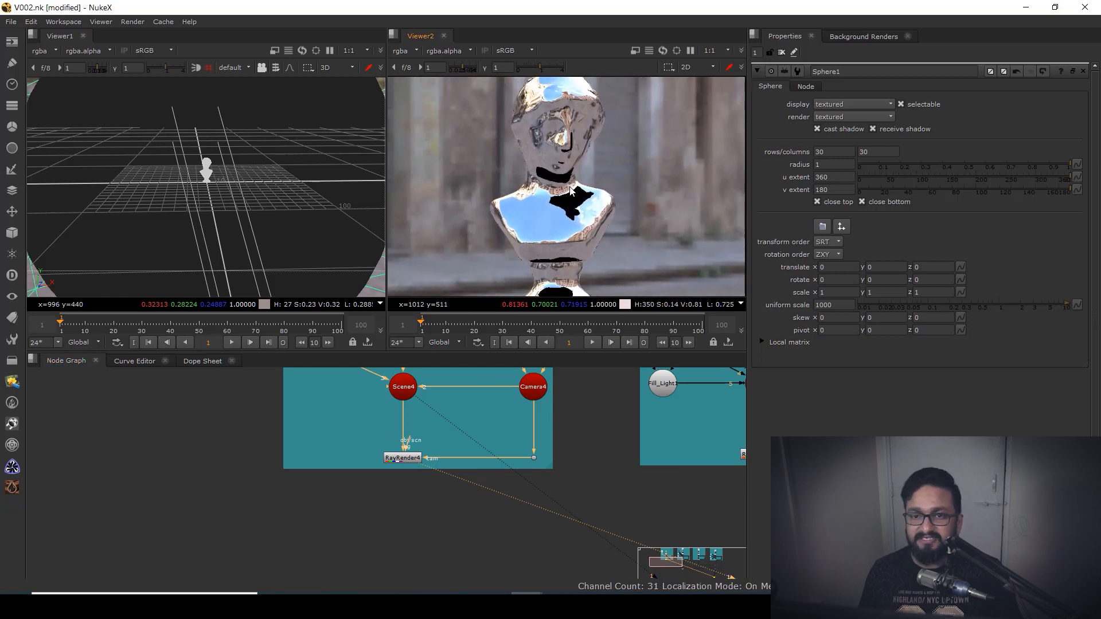
scroll(564, 218, up, 2)
scroll(404, 457, up, 3)
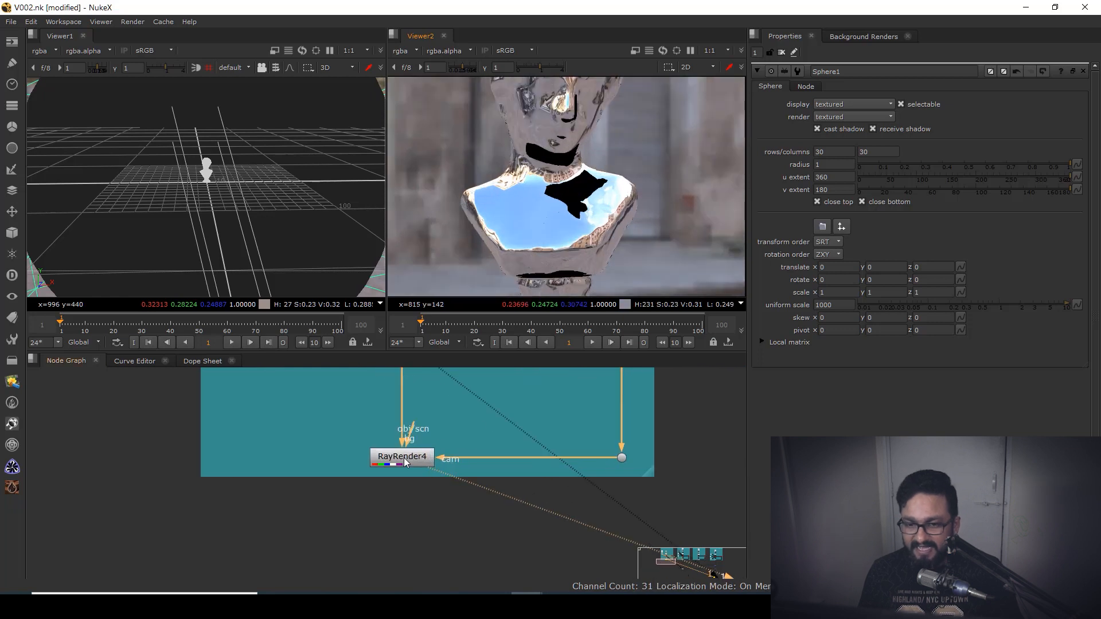
- Lower Reflection1's reflection_color to 0.22 and its value to about 0.17
drag(417, 426, 424, 520)
drag(418, 398, 428, 473)
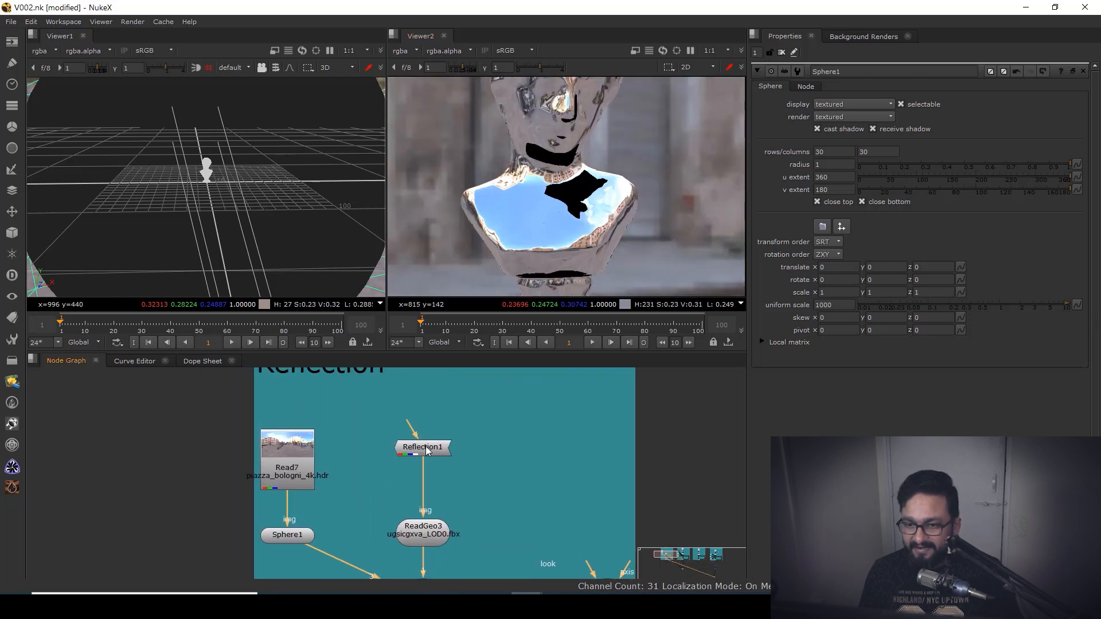
double_click(427, 449)
scroll(592, 212, down, 2)
drag(592, 212, 591, 245)
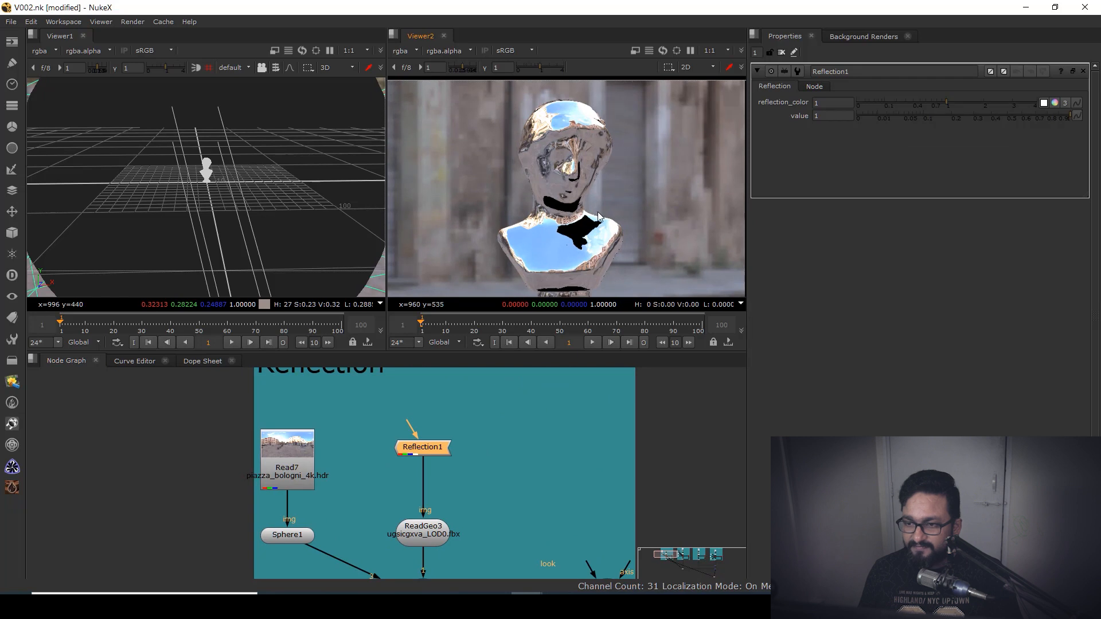
drag(945, 101, 899, 102)
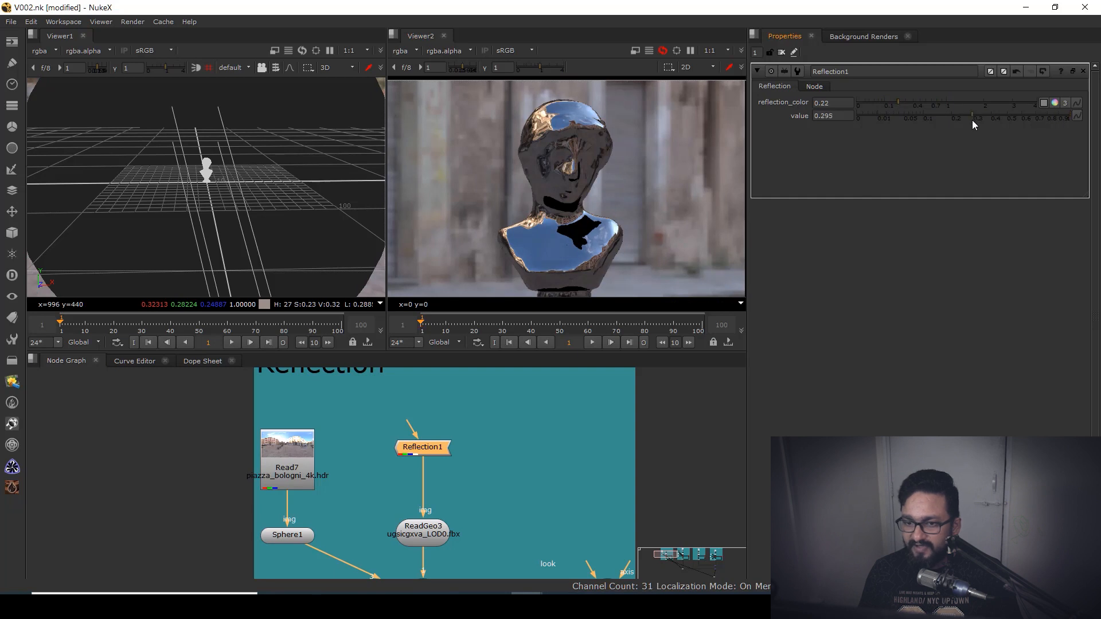
drag(945, 122, 941, 123)
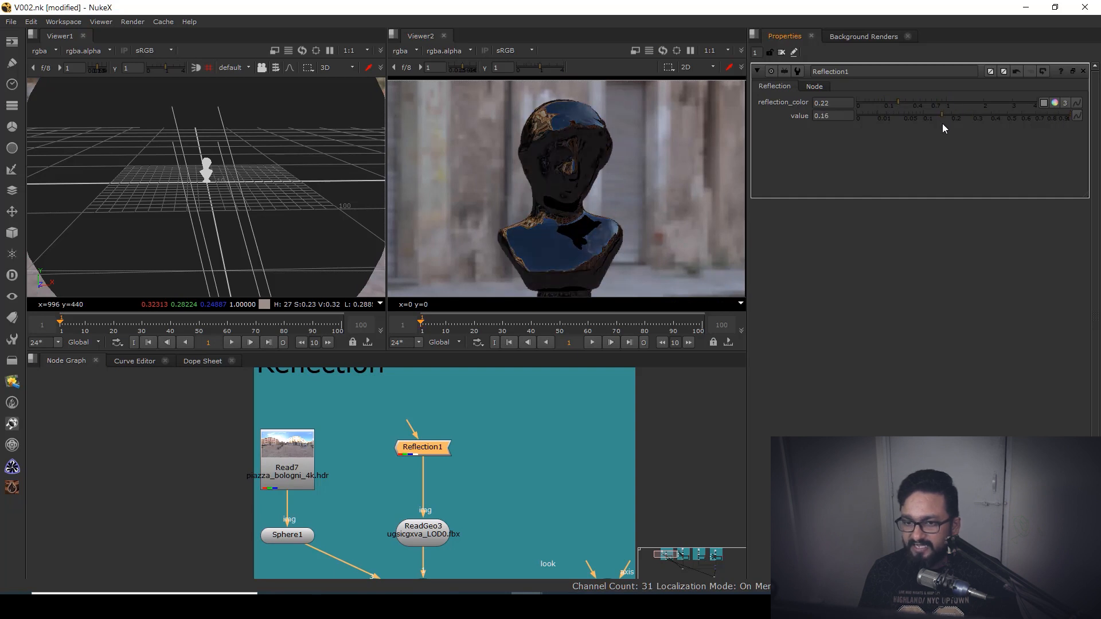
- Set Sphere1's Y rotation to 24 to turn the HDR background behind the bust
double_click(284, 535)
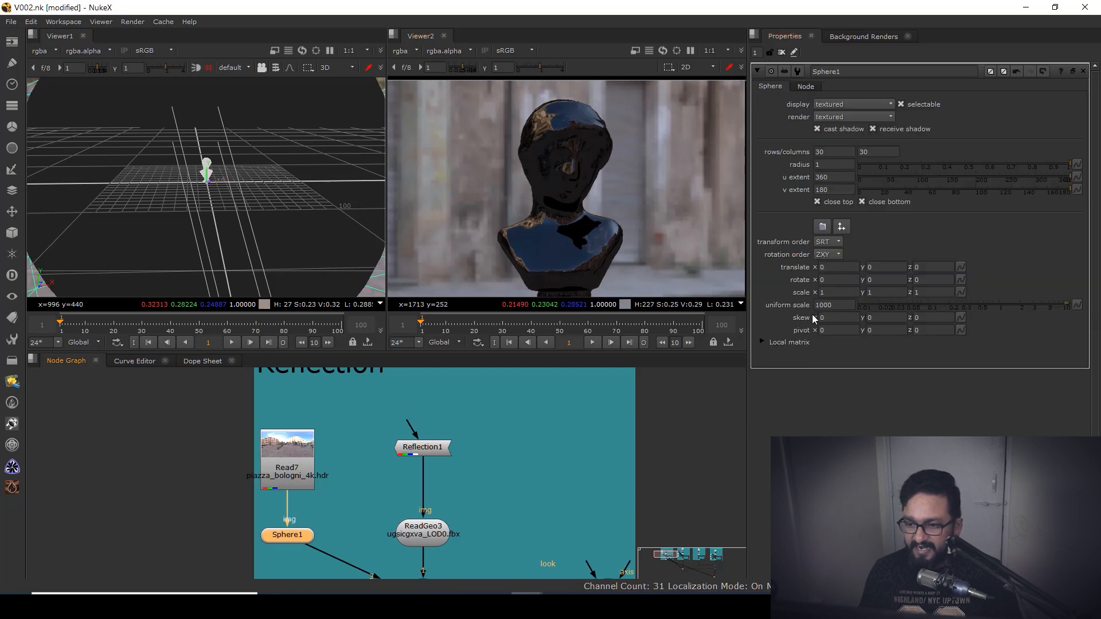
click(869, 280)
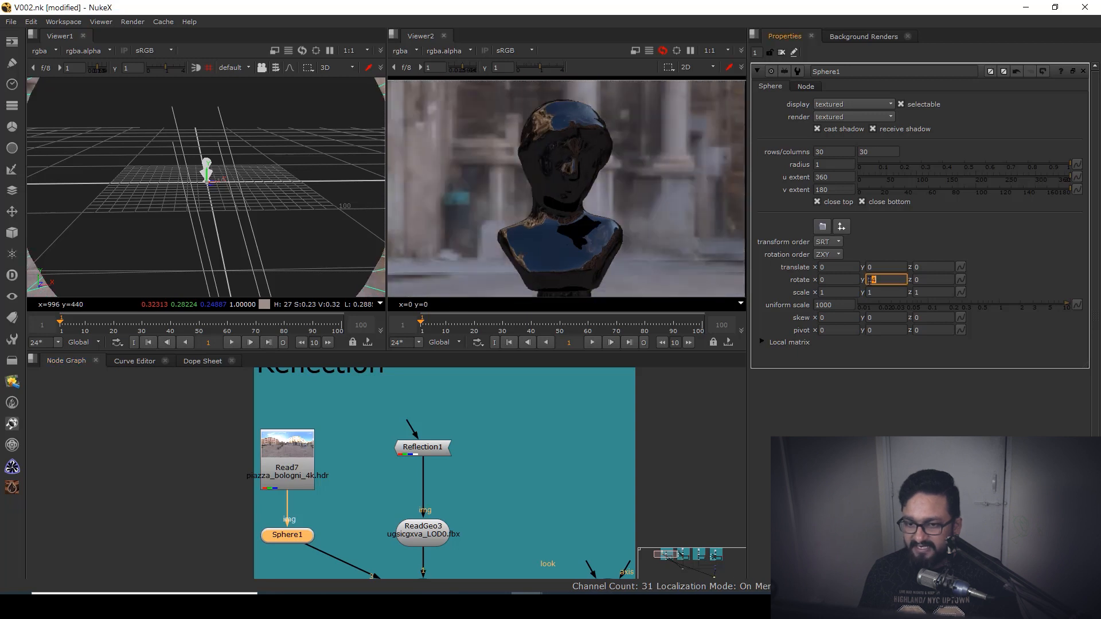
text(20)
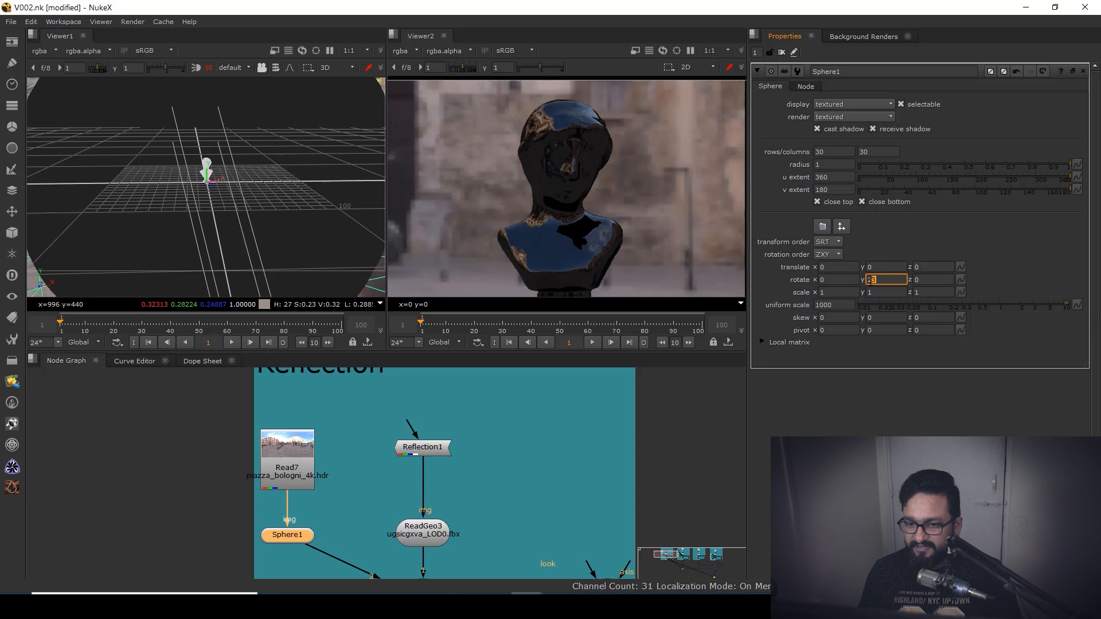
key(Up)
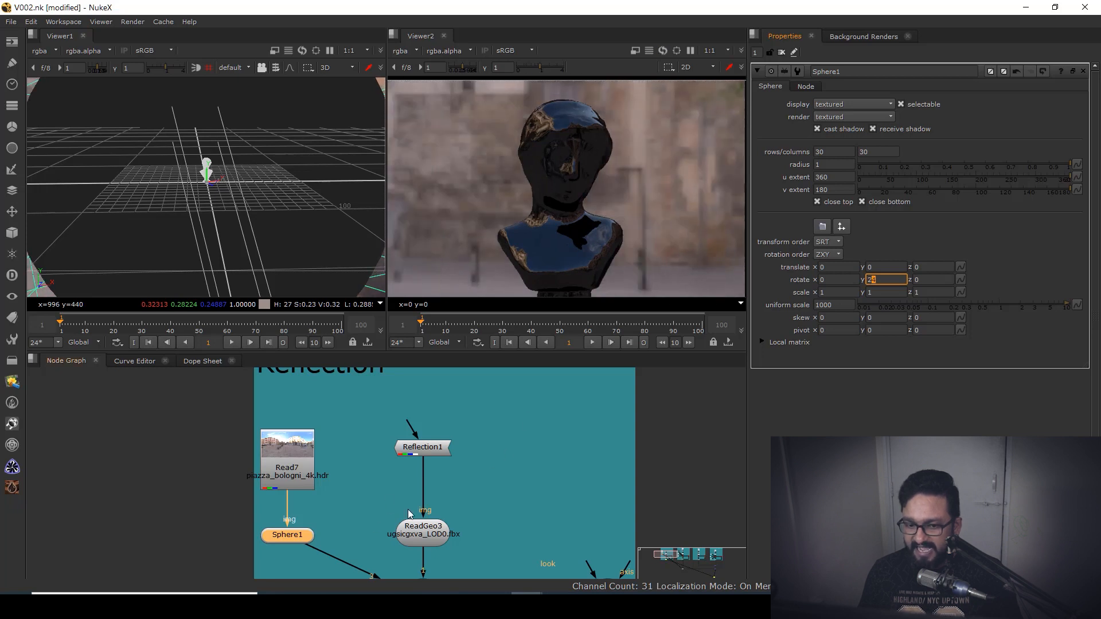
- Set Reflection1's reflection_color to 0.36 and its value to 0.072
drag(408, 514, 404, 476)
double_click(421, 411)
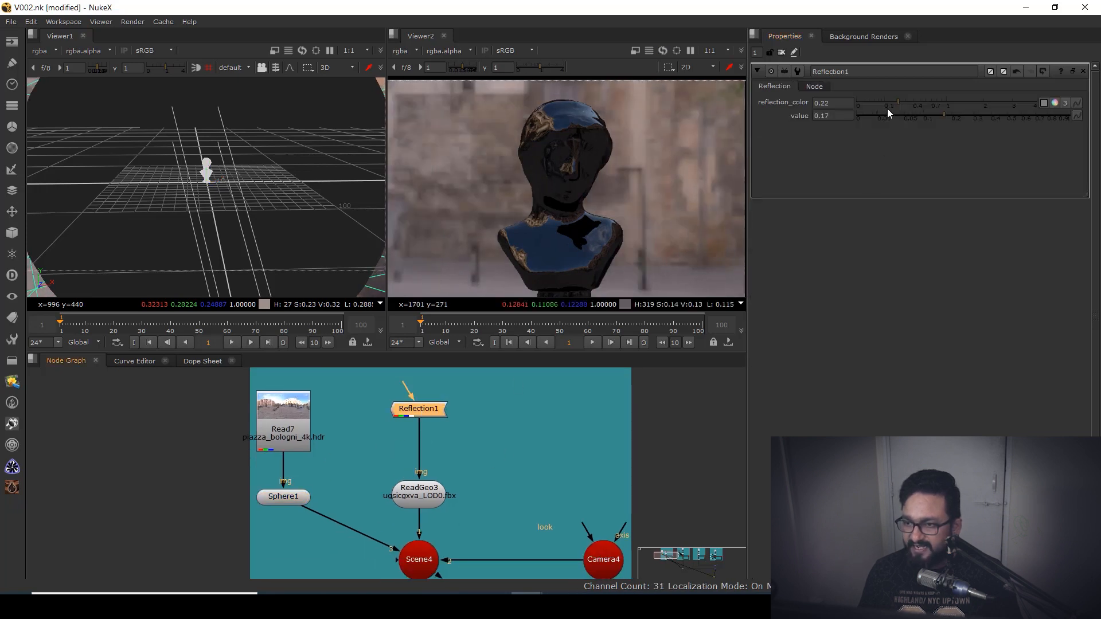
drag(908, 102, 912, 115)
- Add a Merge node below the existing merges, connect RayRender4 to its A input through a dot, and open its properties
scroll(460, 463, down, 10)
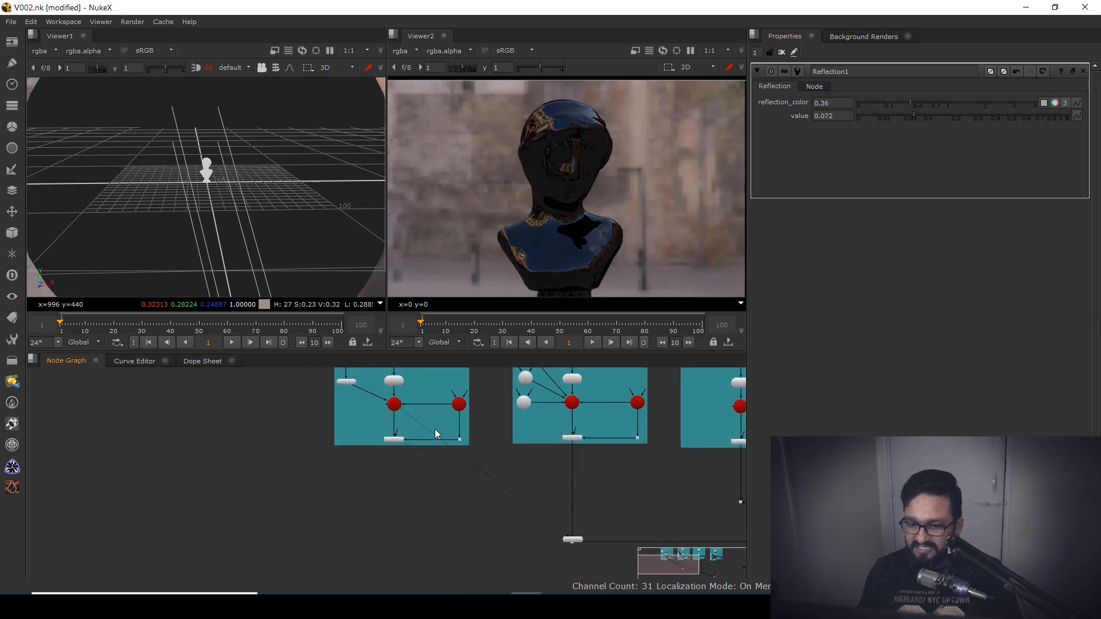
drag(644, 507, 554, 582)
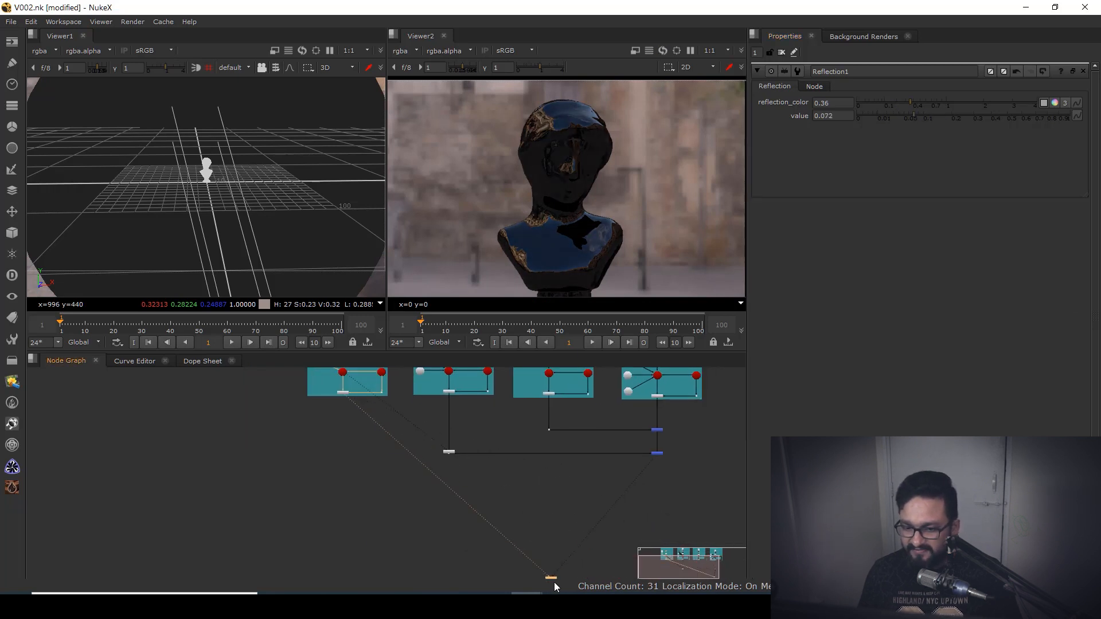
key(m)
scroll(663, 486, up, 3)
drag(654, 479, 655, 423)
drag(648, 480, 123, 402)
drag(427, 463, 132, 544)
drag(489, 553, 366, 504)
scroll(558, 503, up, 3)
double_click(531, 488)
key(1)
click(532, 488)
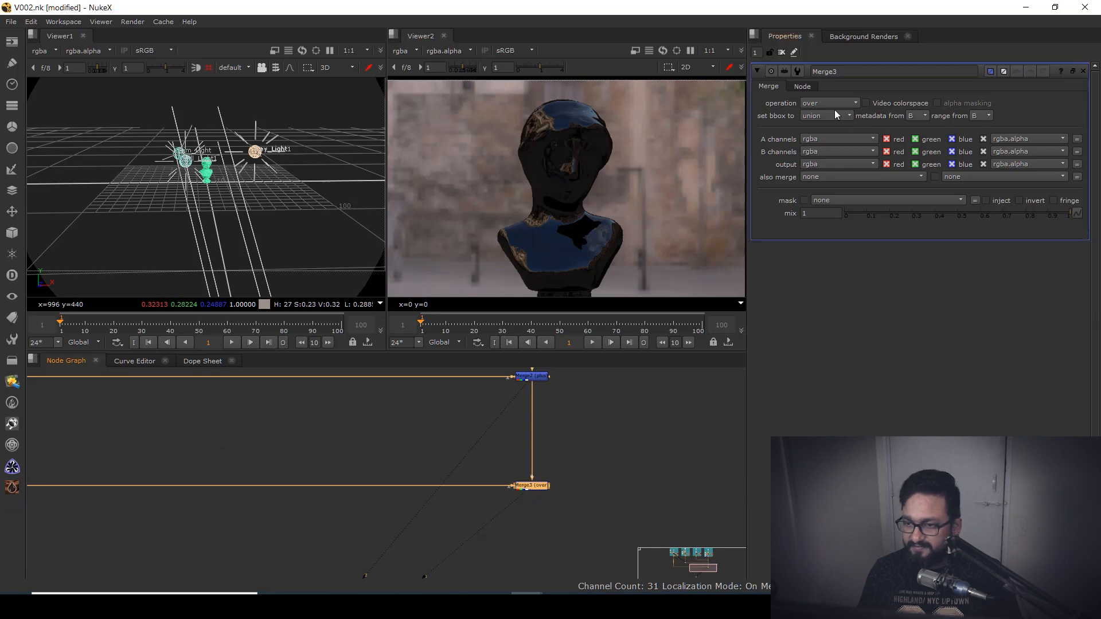
- Inspect the merged bust and HDR background in Viewer2 with the whole frame in view
scroll(631, 227, up, 3)
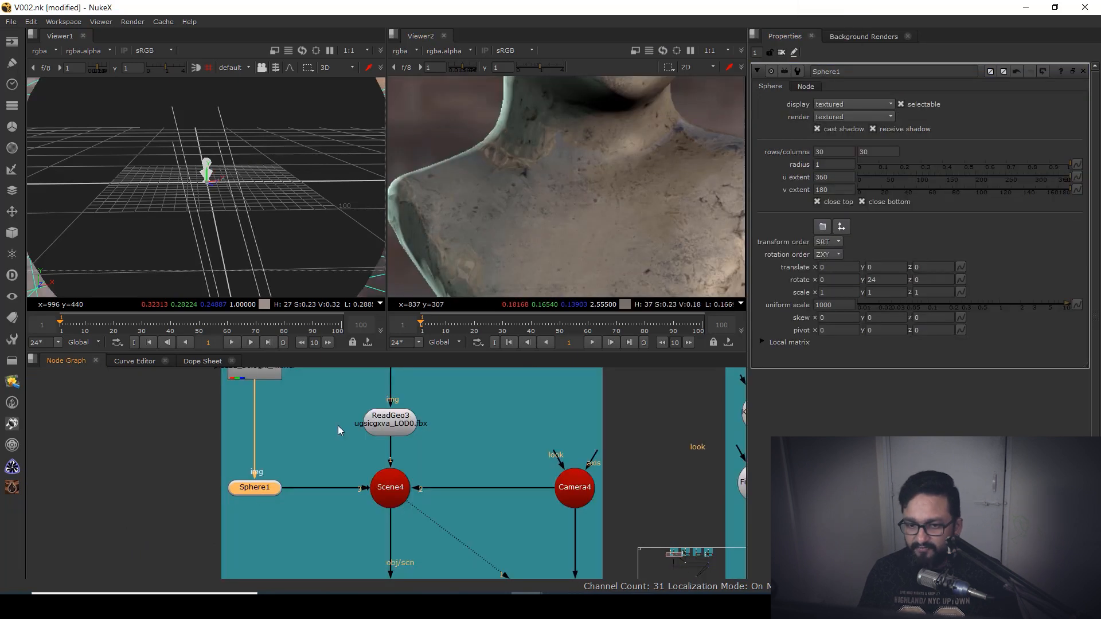
scroll(551, 233, down, 5)
key(f)
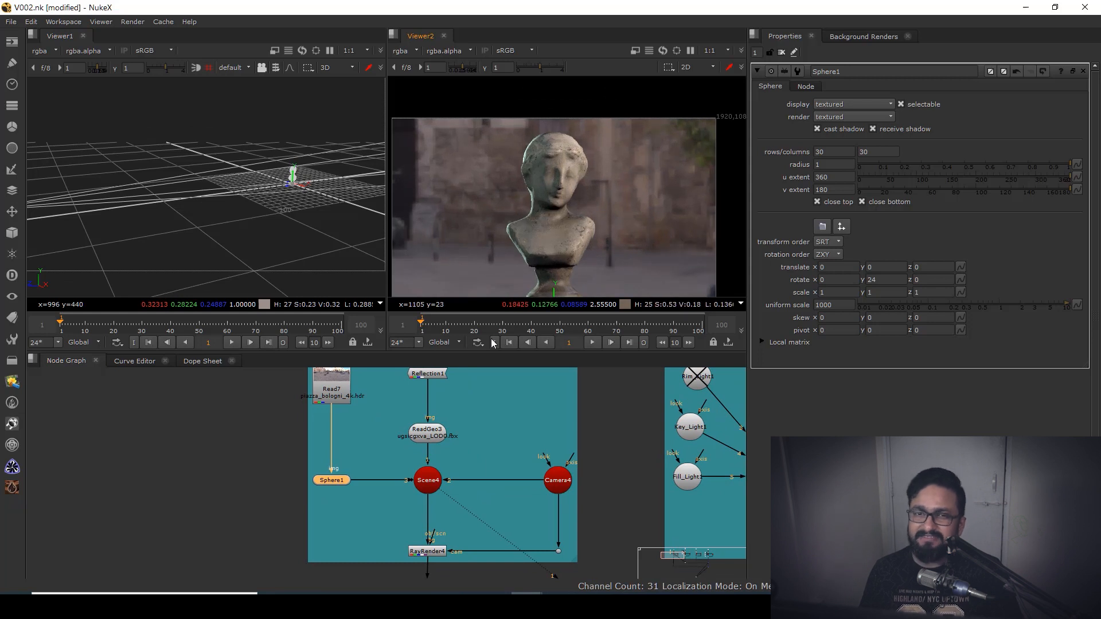
- Show the RayRender3 specular pass in Viewer2 and check its alpha channel
drag(567, 470, 523, 367)
scroll(450, 435, down, 3)
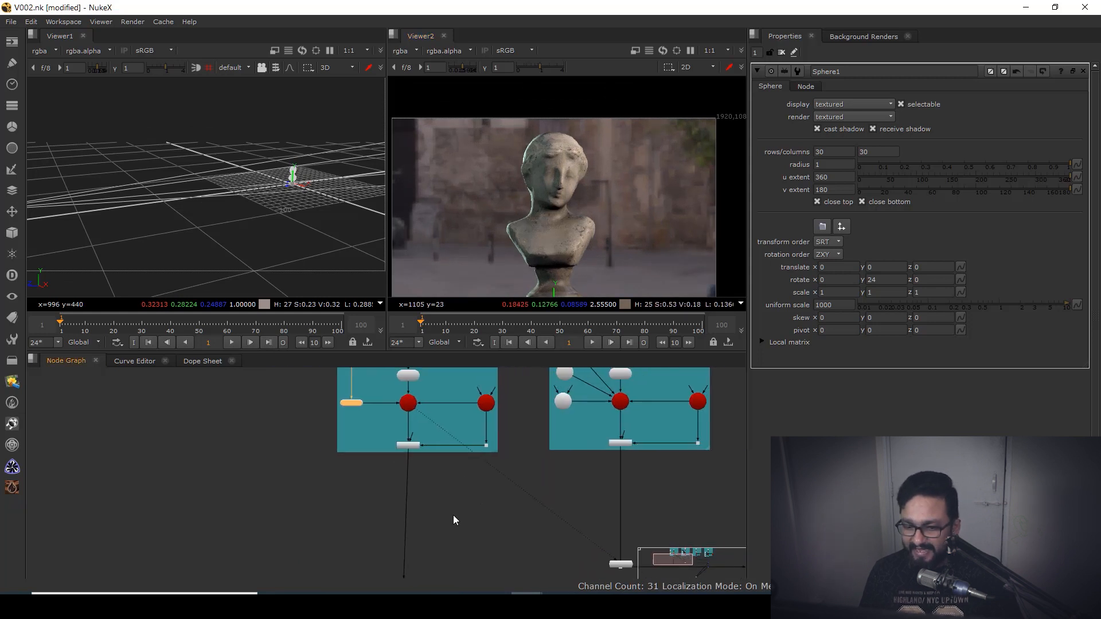
drag(623, 444, 570, 462)
scroll(570, 463, up, 2)
click(570, 463)
key(1)
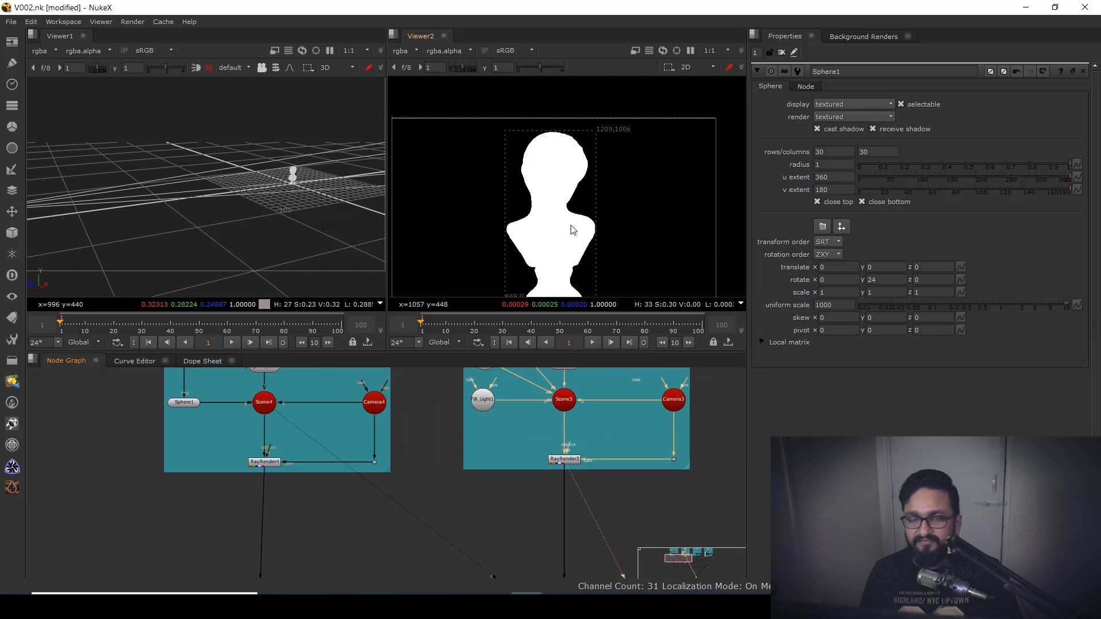
key(a)
- Insert a Merge node on the reflection branch before Merge3, with RayRender3 as its A input and the reflection pass as B
drag(458, 480, 449, 368)
scroll(474, 538, down, 3)
drag(480, 576, 475, 521)
drag(458, 449, 500, 490)
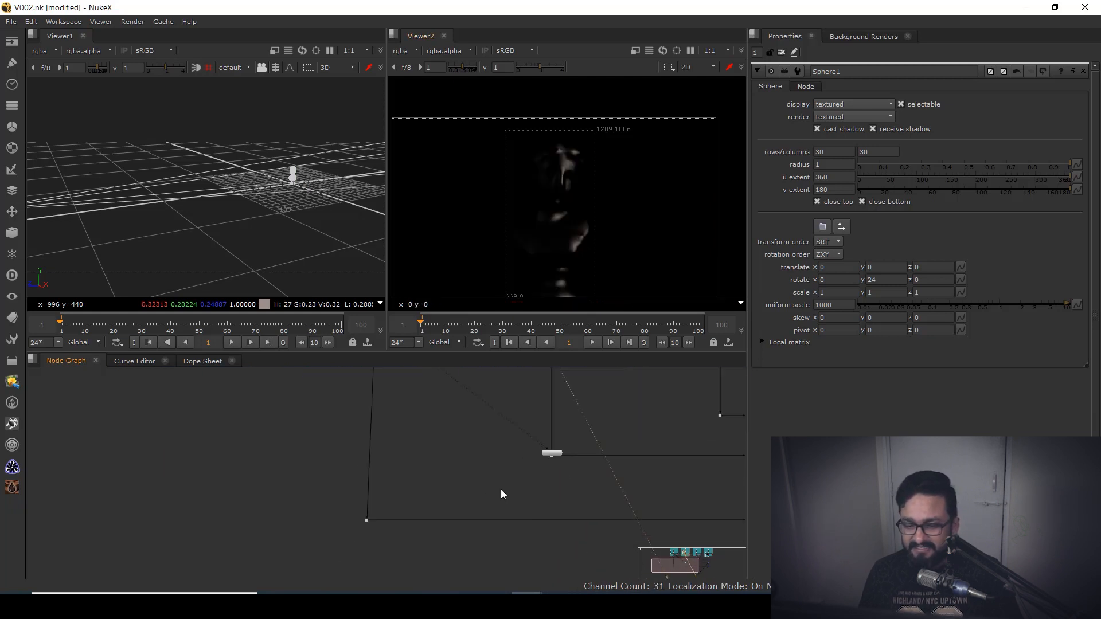
drag(617, 431, 556, 456)
scroll(561, 455, up, 5)
drag(532, 528, 529, 399)
scroll(517, 473, down, 2)
key(m)
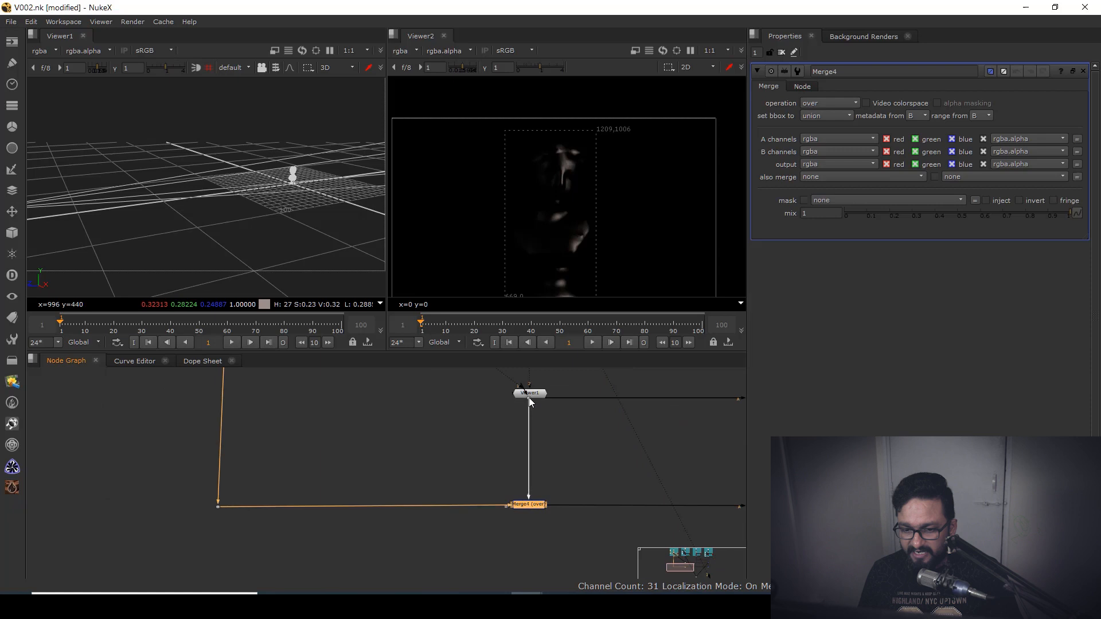
- View Merge4 in Viewer2 and set its operation to mask
scroll(524, 503, up, 3)
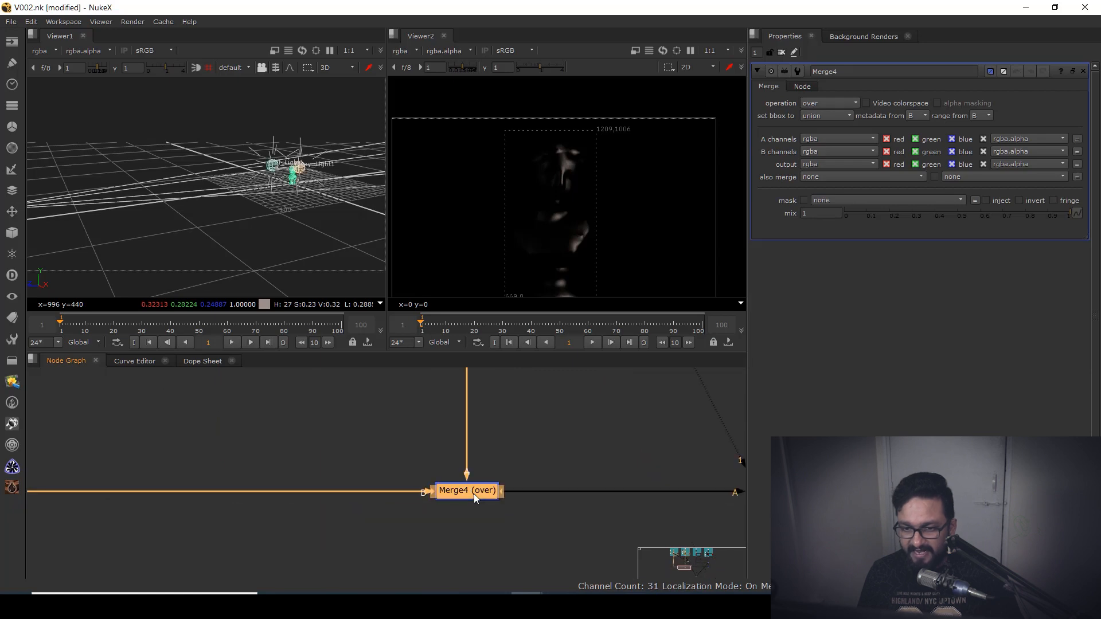
key(1)
click(826, 104)
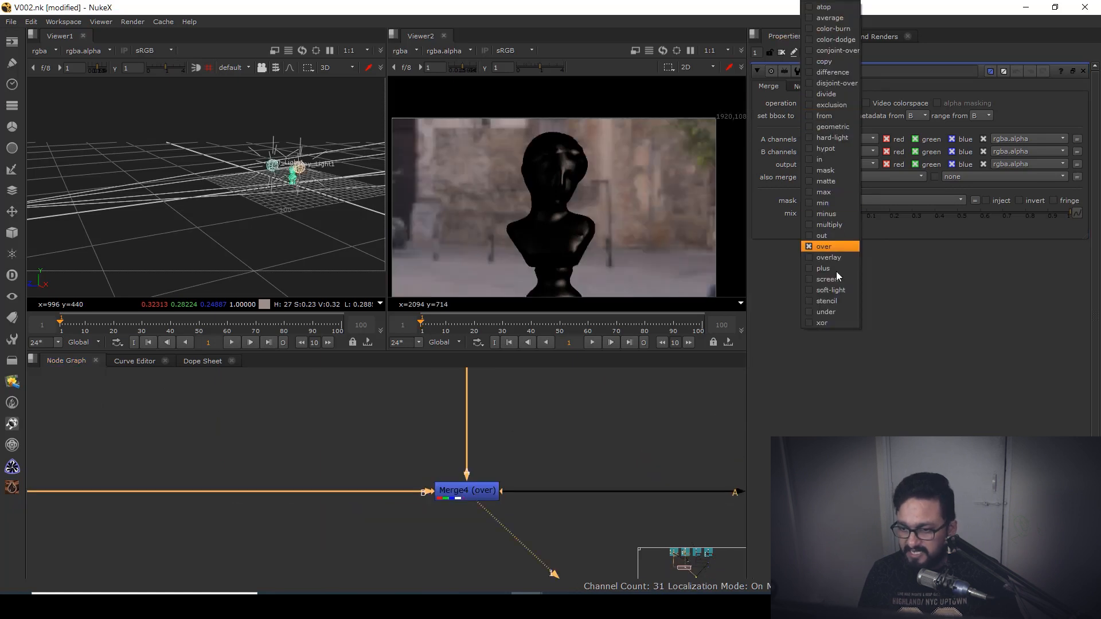
click(826, 170)
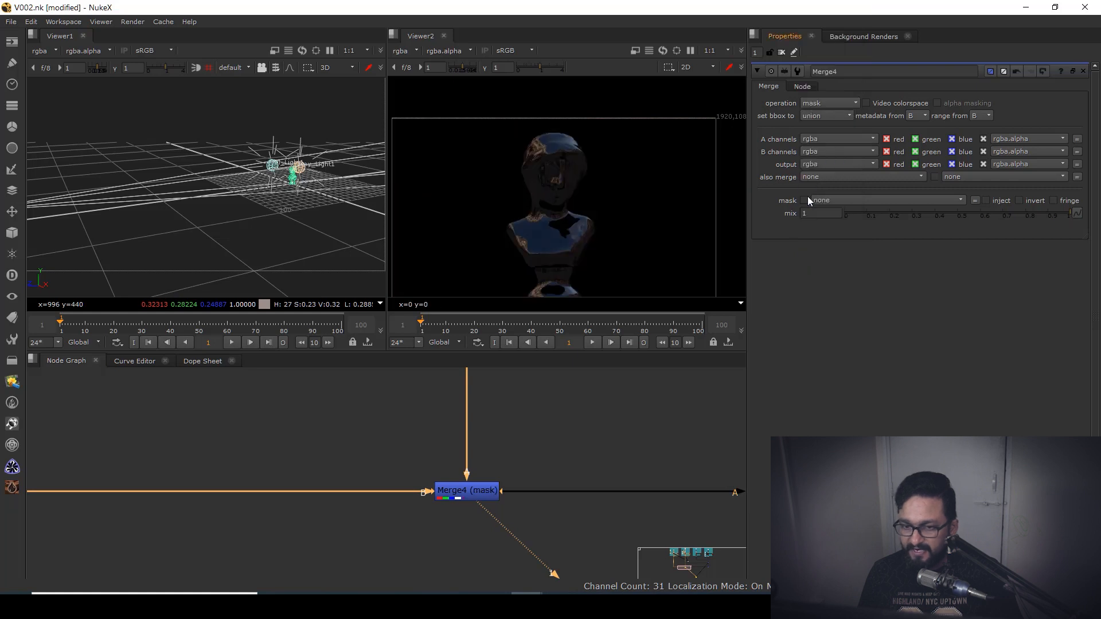
- Show Merge3 in Viewer2 and compare the bust close up with the reflection merge disabled and enabled
scroll(487, 461, down, 3)
drag(691, 488, 487, 494)
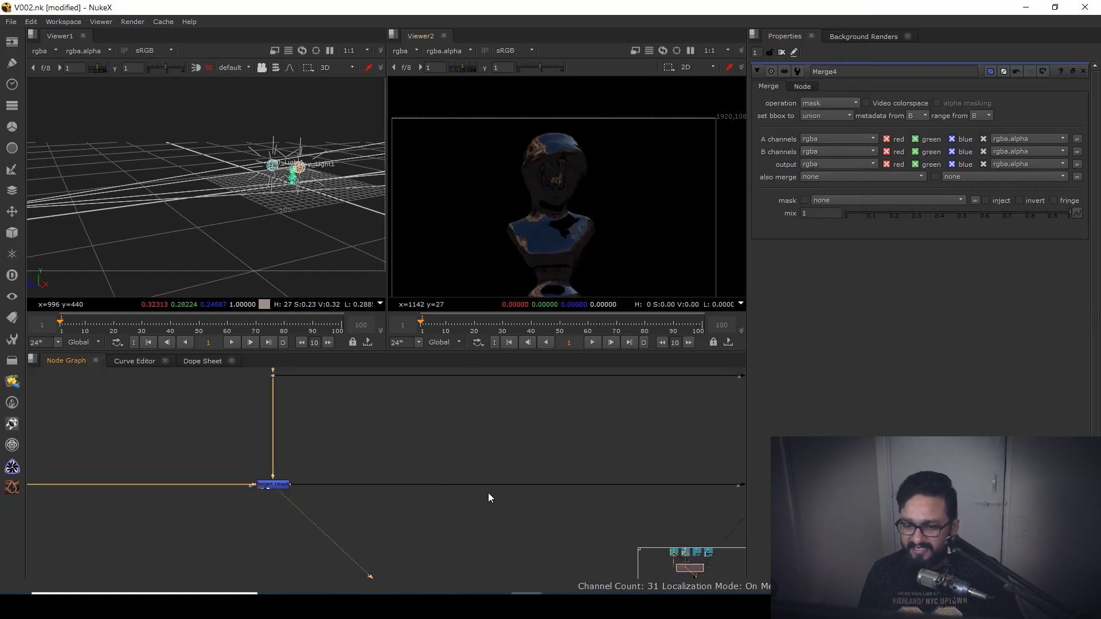
scroll(402, 498, down, 4)
click(571, 496)
key(1)
scroll(552, 215, up, 5)
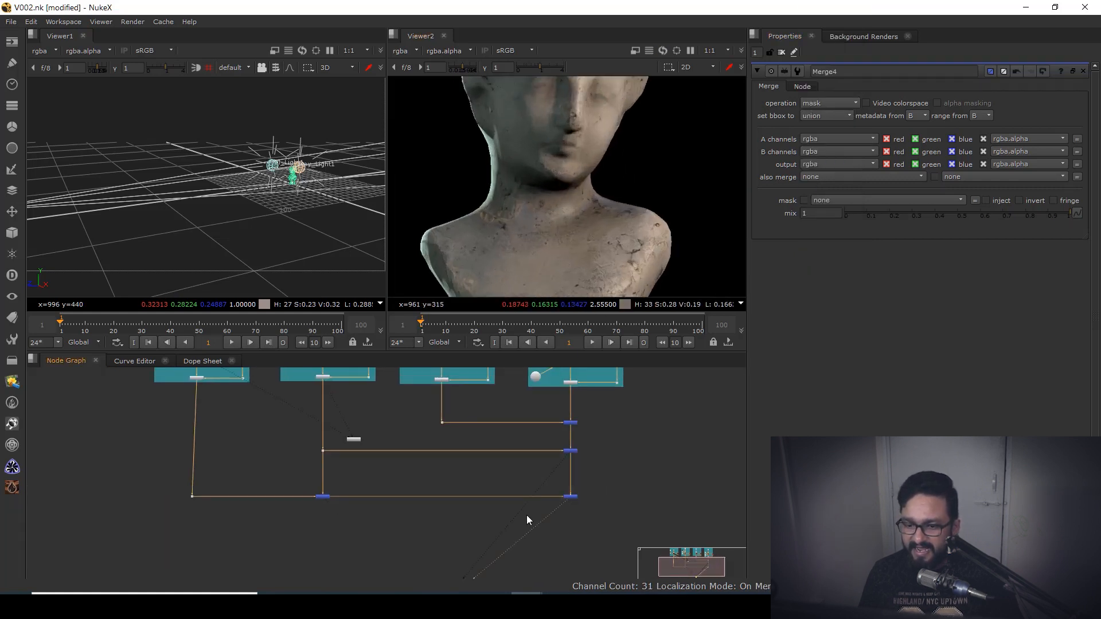
scroll(561, 508, up, 4)
drag(630, 465, 509, 523)
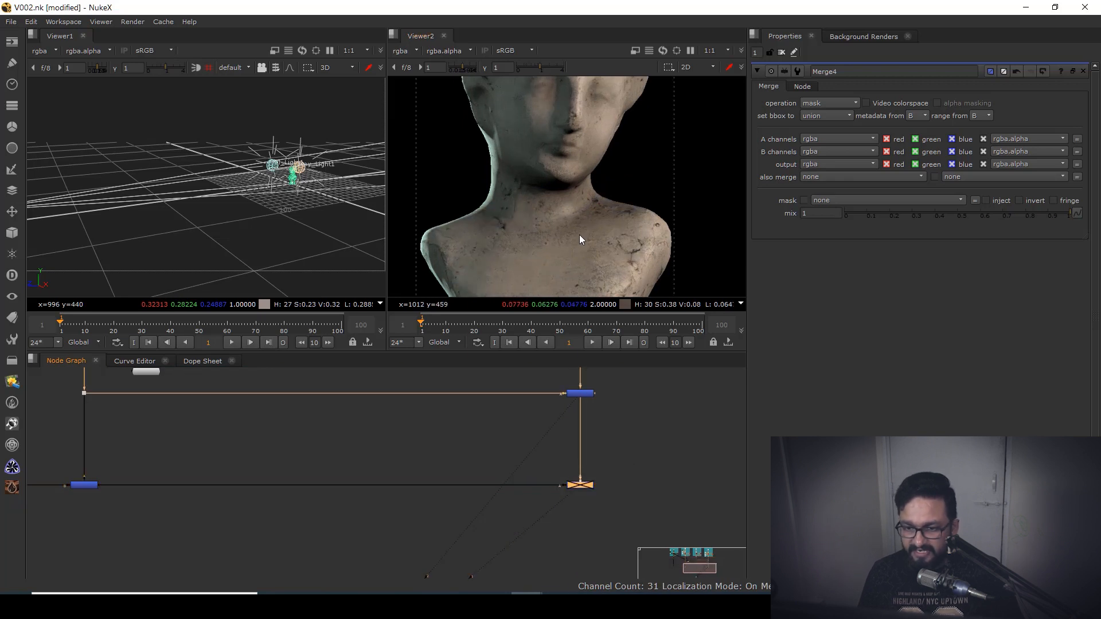
scroll(558, 243, up, 3)
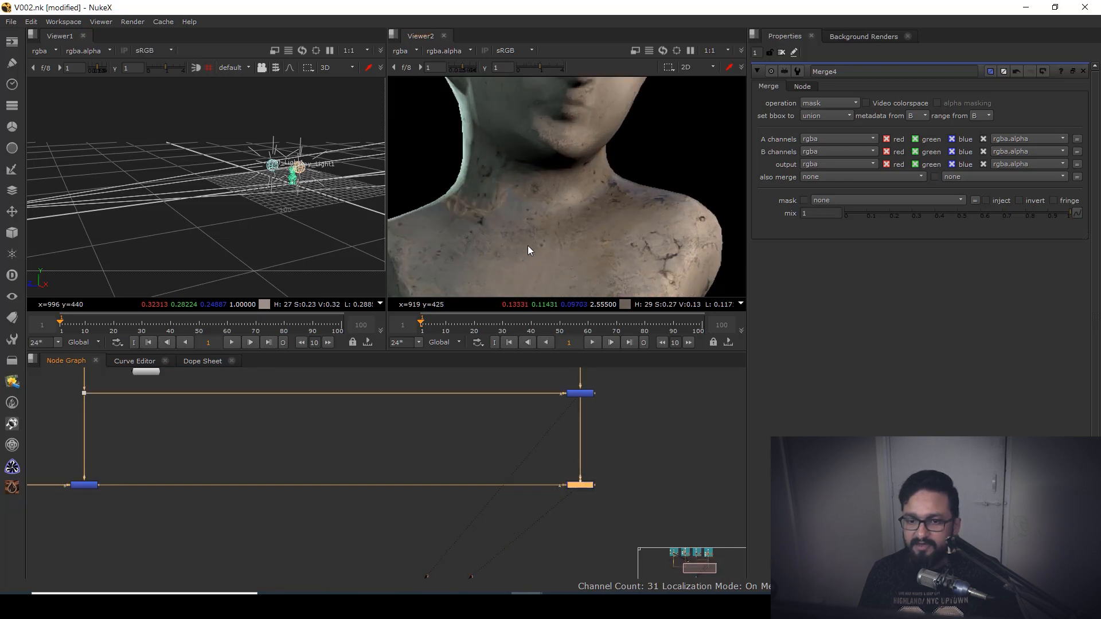
- Set the mix of Merge3 to 0.325 and fit the bust in Viewer2
scroll(580, 485, up, 5)
double_click(580, 482)
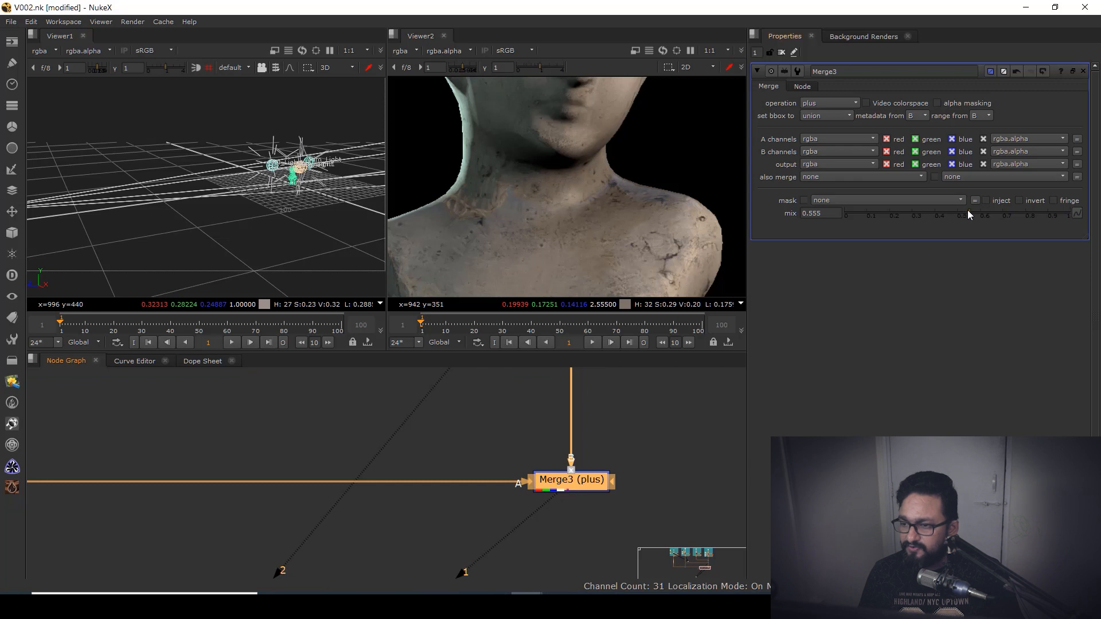
click(911, 218)
click(913, 218)
key(f)
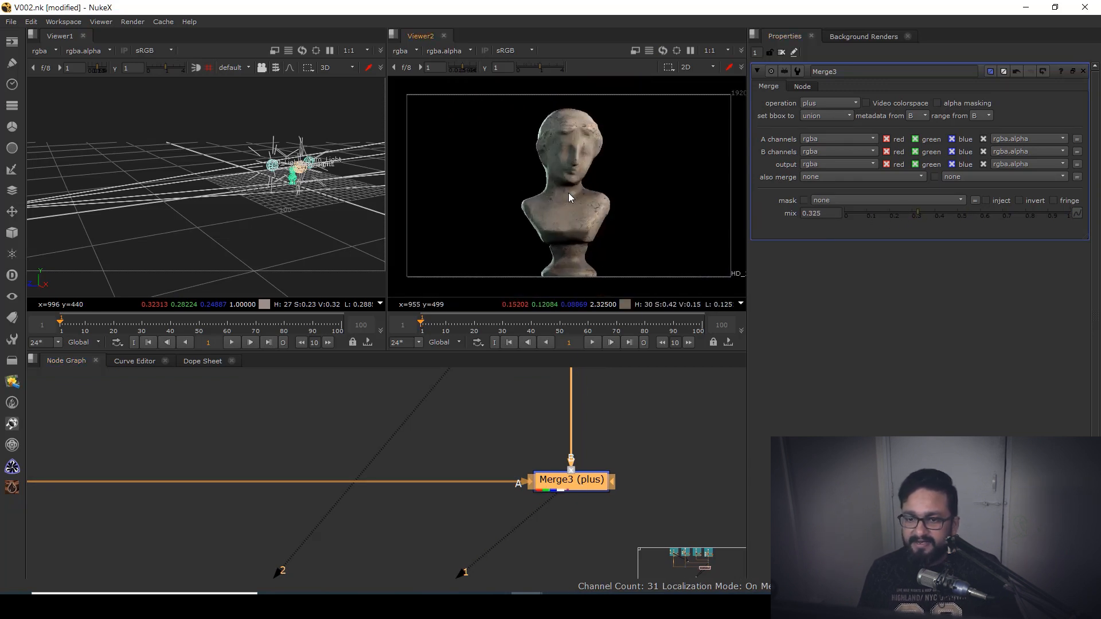
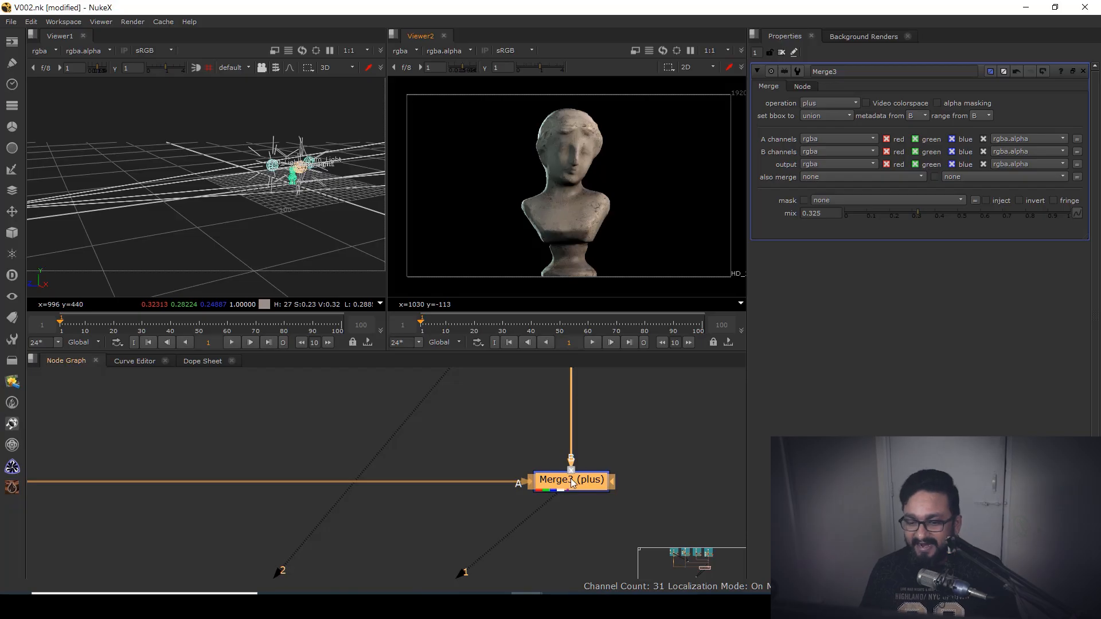
- Duplicate the Diffuse backdrop with all its nodes and place the copy beside the original
scroll(571, 479, down, 8)
drag(657, 423, 546, 500)
scroll(499, 510, down, 3)
scroll(494, 407, up, 4)
scroll(495, 411, up, 2)
click(503, 377)
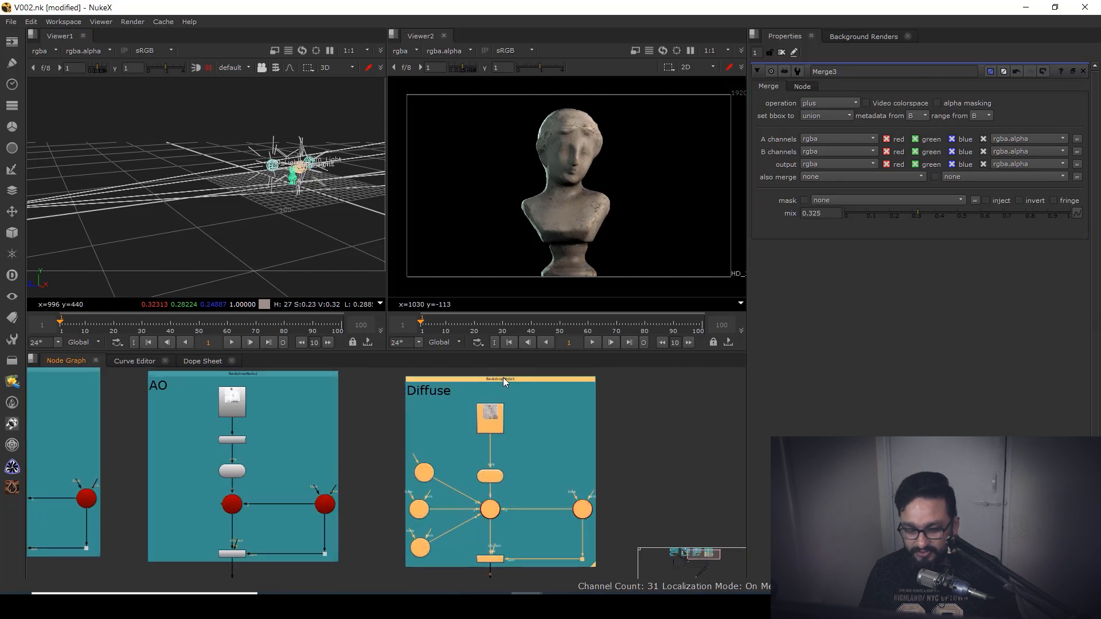
scroll(521, 460, down, 4)
key(ctrl+c)
key(ctrl+v)
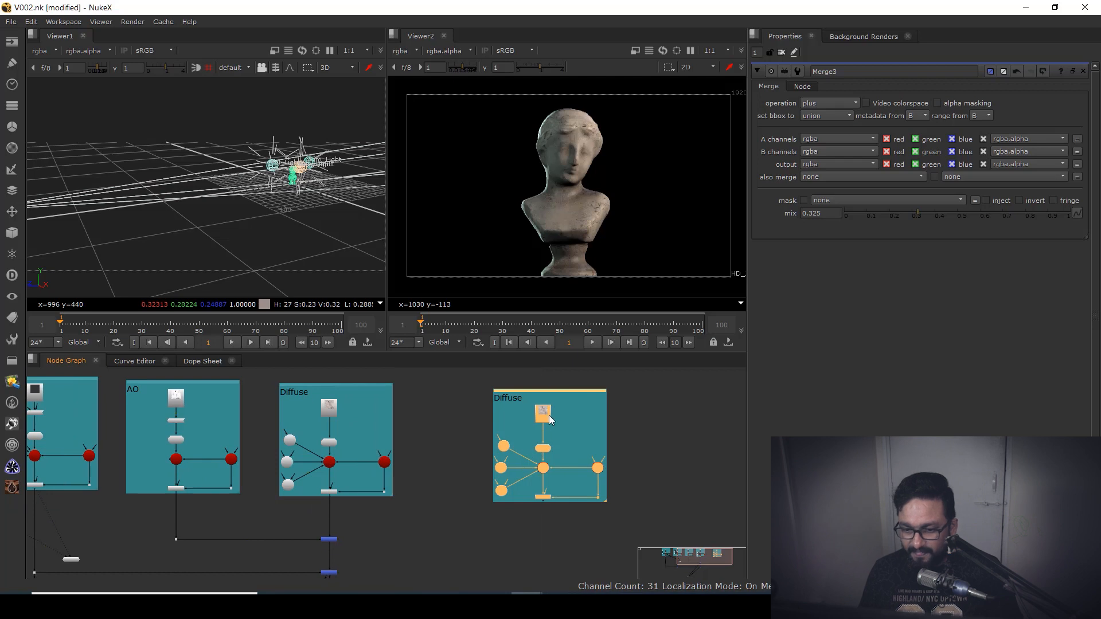
- Delete the albedo Read node from the copied Diffuse group and label its backdrop Lava
scroll(545, 447, up, 5)
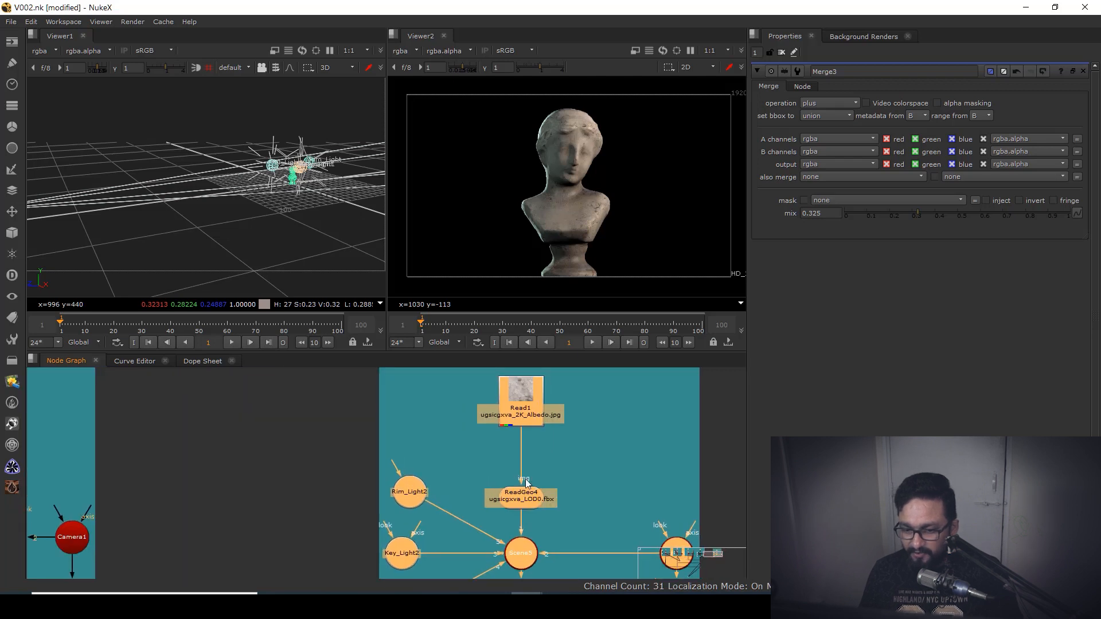
click(538, 406)
key(Delete)
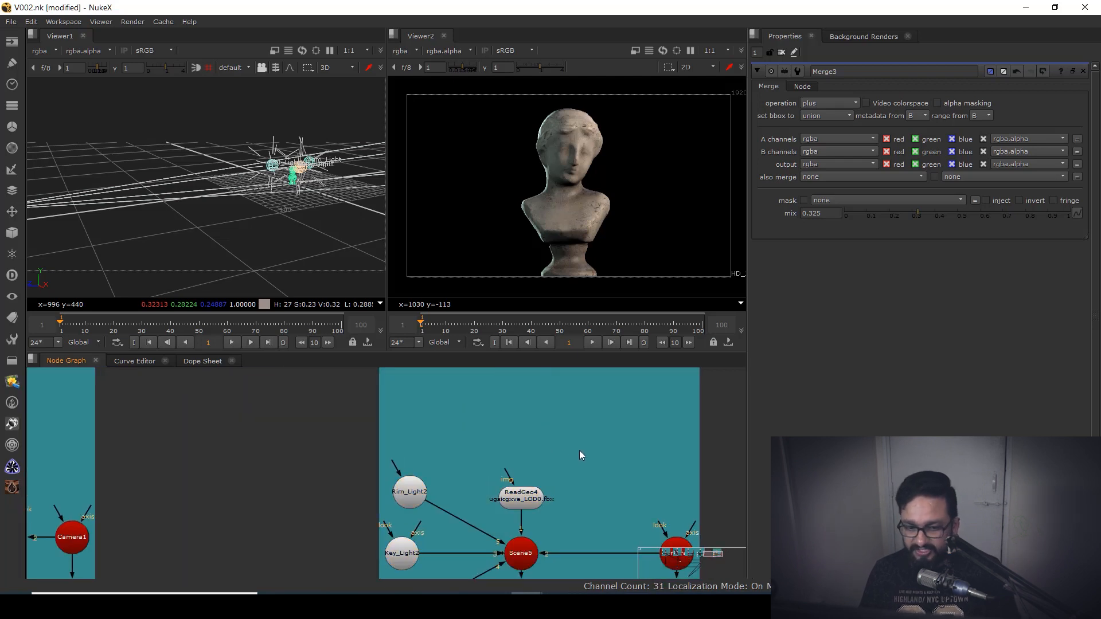
scroll(568, 447, down, 4)
scroll(544, 450, up, 3)
double_click(532, 397)
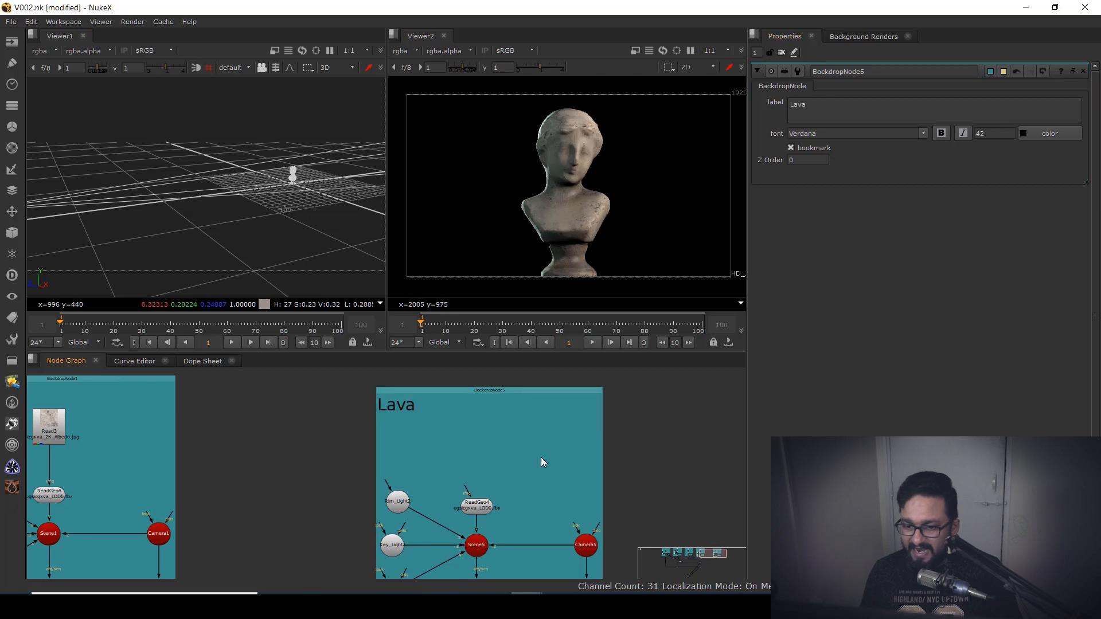
- Add an Emission shader in the Lava backdrop and connect it to the img input of ReadGeo4
drag(541, 457, 514, 439)
key(Tab)
text(emiss)
key(Return)
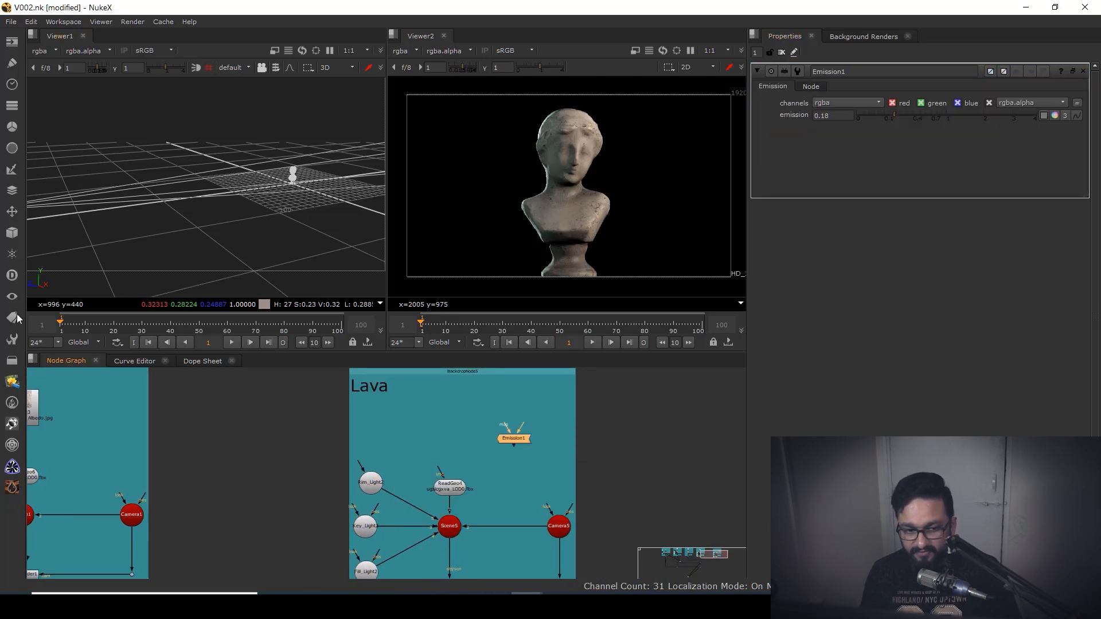
click(13, 233)
mouse_move(70, 294)
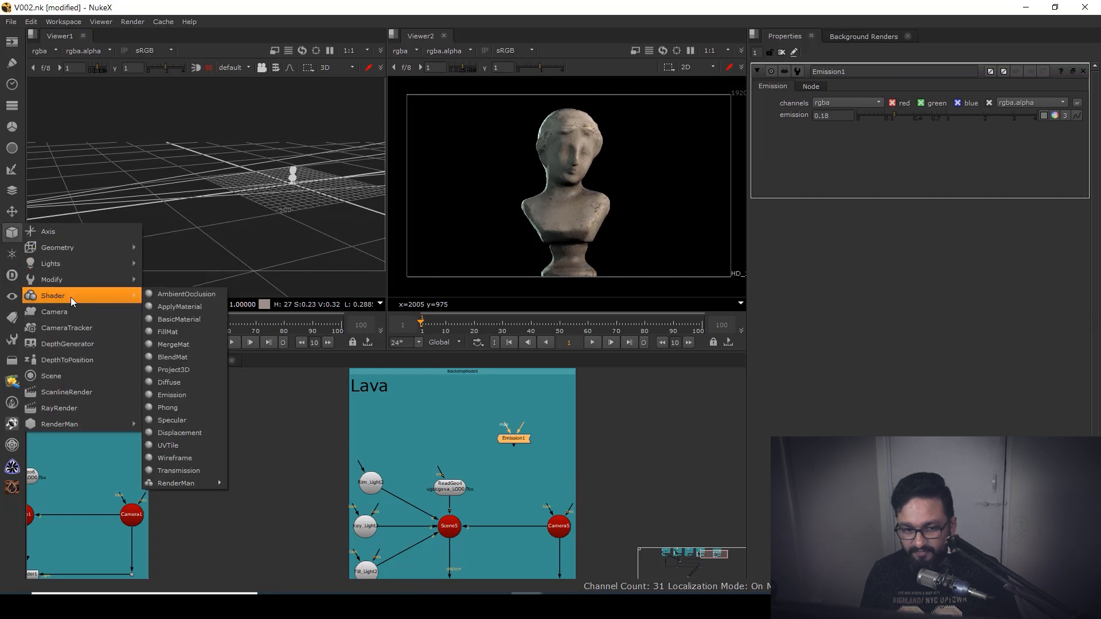
click(546, 443)
scroll(514, 447, up, 3)
drag(514, 448, 497, 368)
- Show the Lava group's RayRender5 output in Viewer2
scroll(549, 400, down, 2)
drag(476, 564, 473, 450)
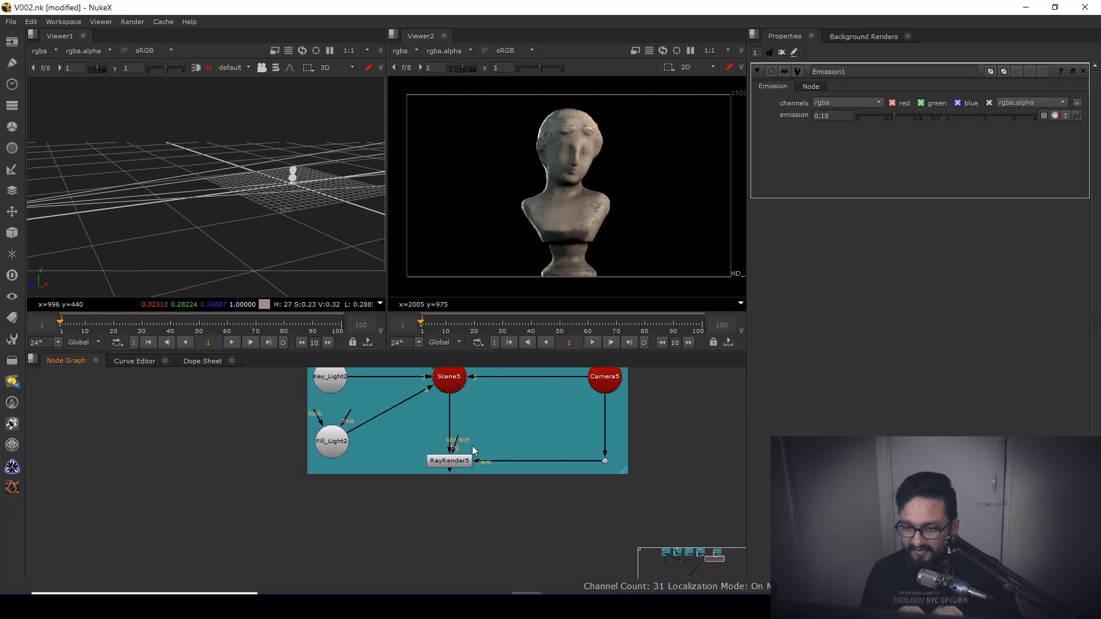
click(453, 462)
key(1)
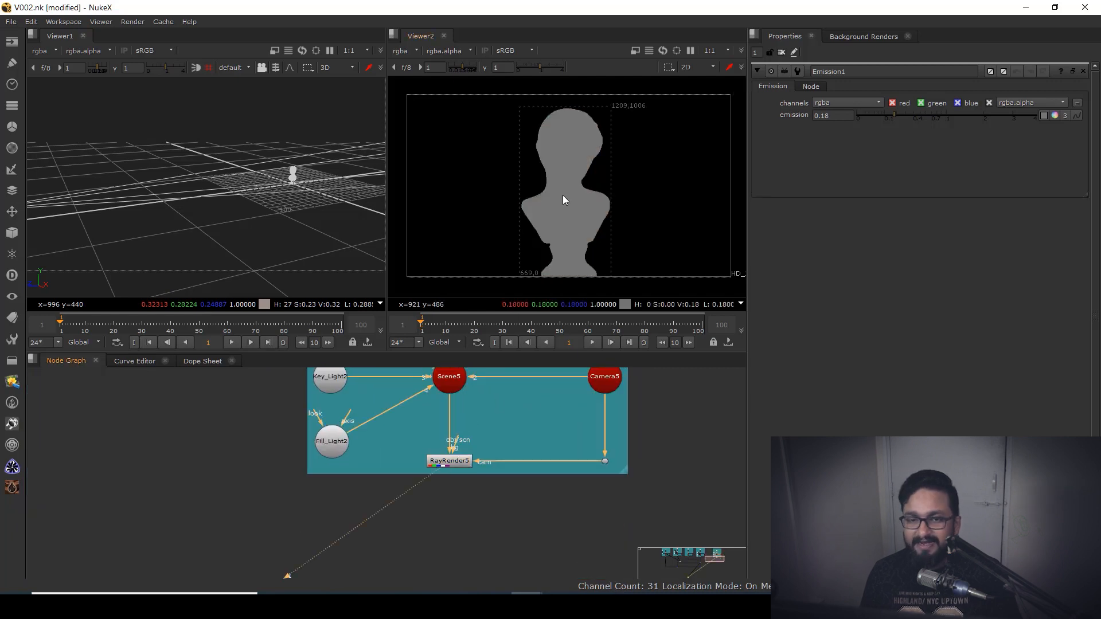
- Set the Emission1 colour to a strong red with values 4, -0.6 and -0.6
drag(458, 424, 489, 558)
drag(482, 381, 489, 447)
scroll(490, 449, up, 2)
click(491, 452)
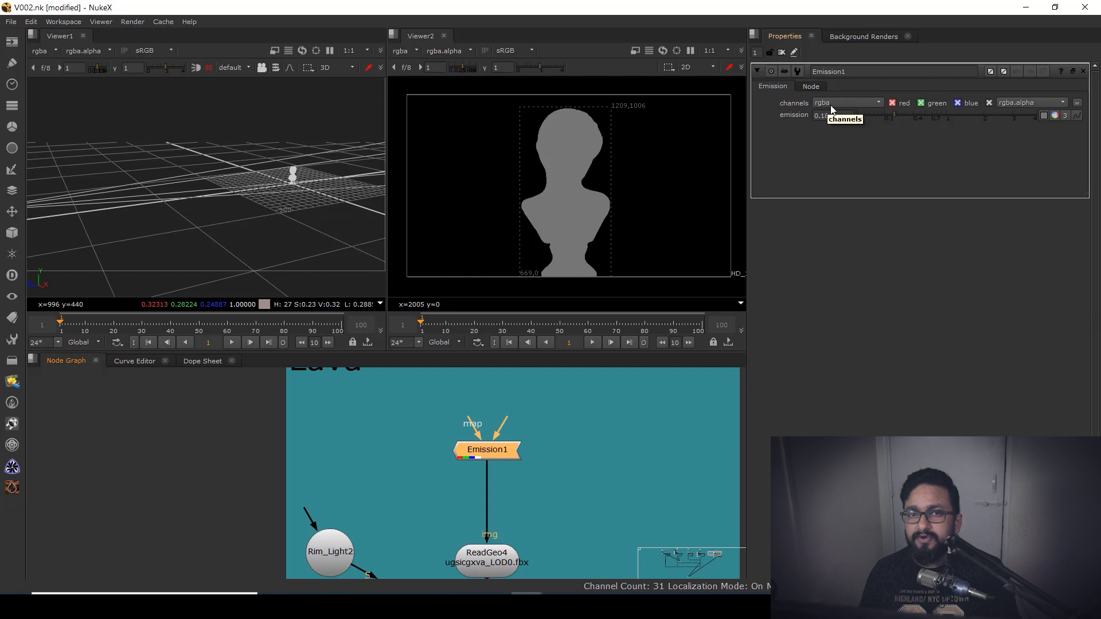
click(1055, 116)
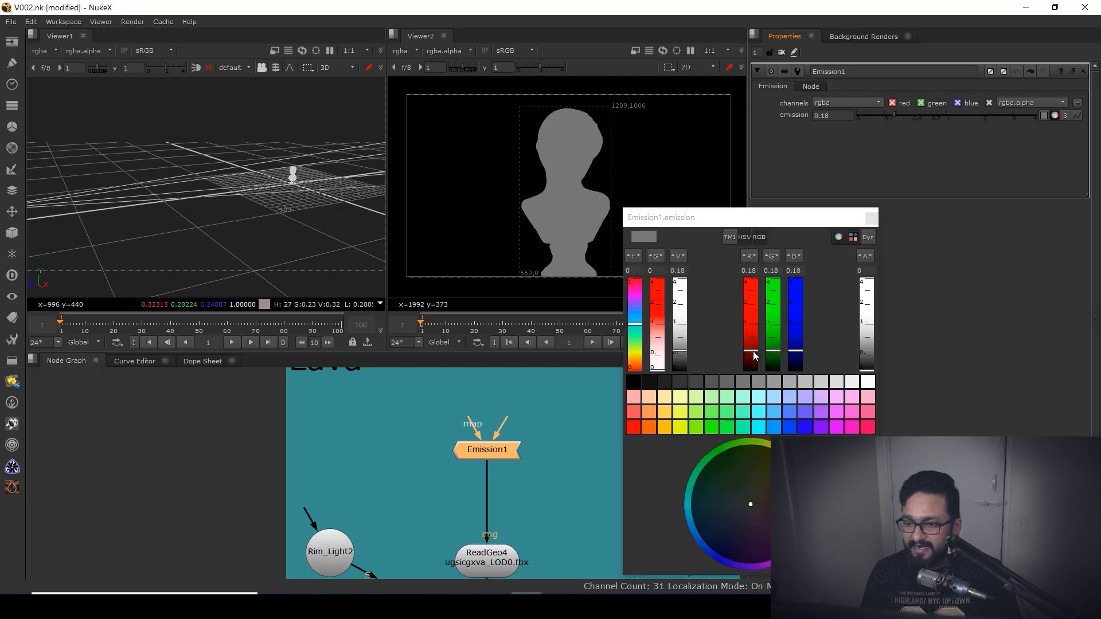
drag(753, 355, 751, 275)
drag(769, 350, 790, 434)
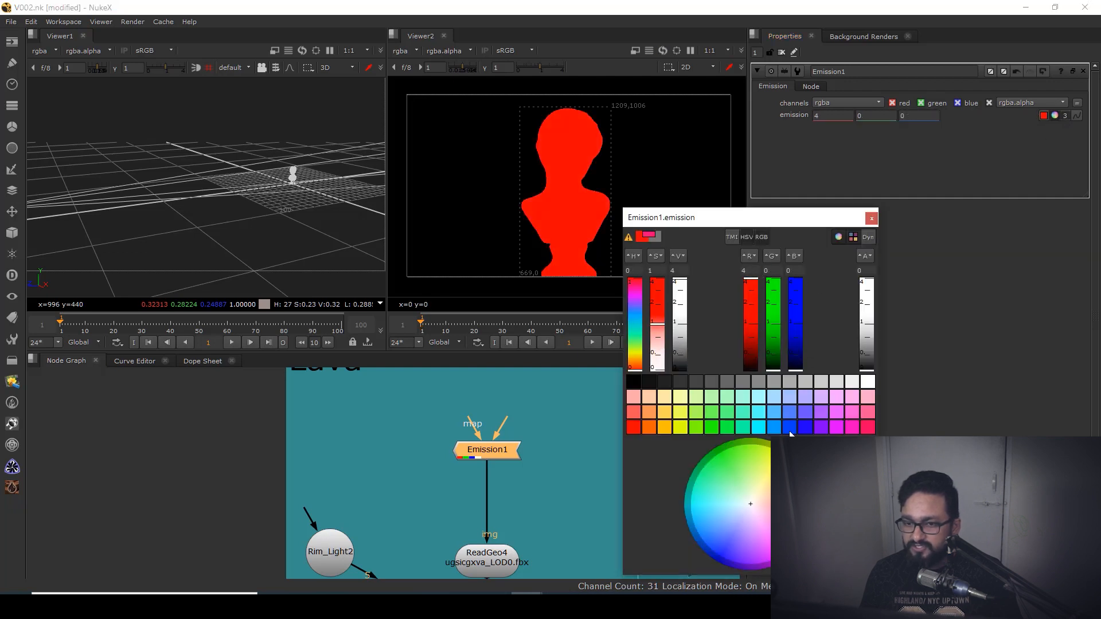
click(657, 331)
drag(658, 318, 659, 324)
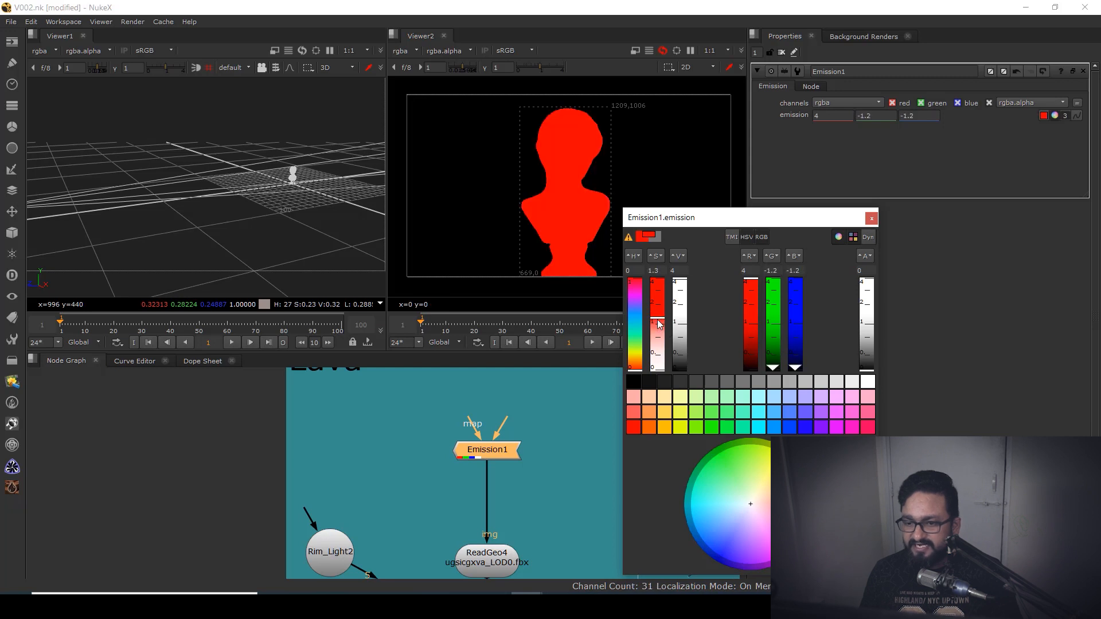
click(870, 220)
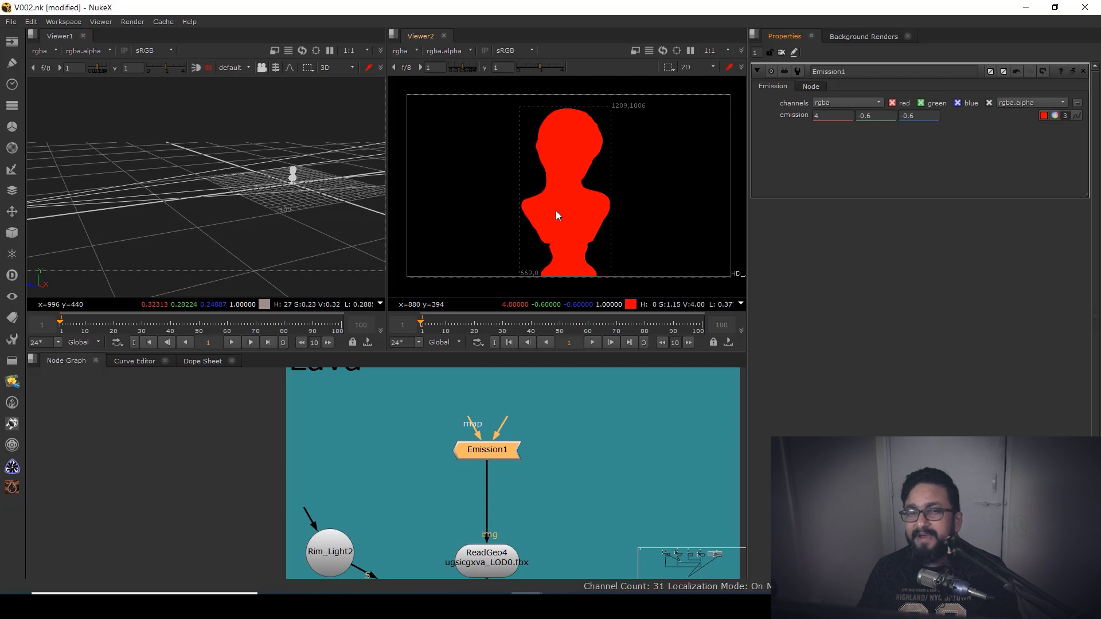
- Add a Noise node above Emission1 in the Lava backdrop
drag(529, 468, 537, 556)
click(520, 452)
key(Tab)
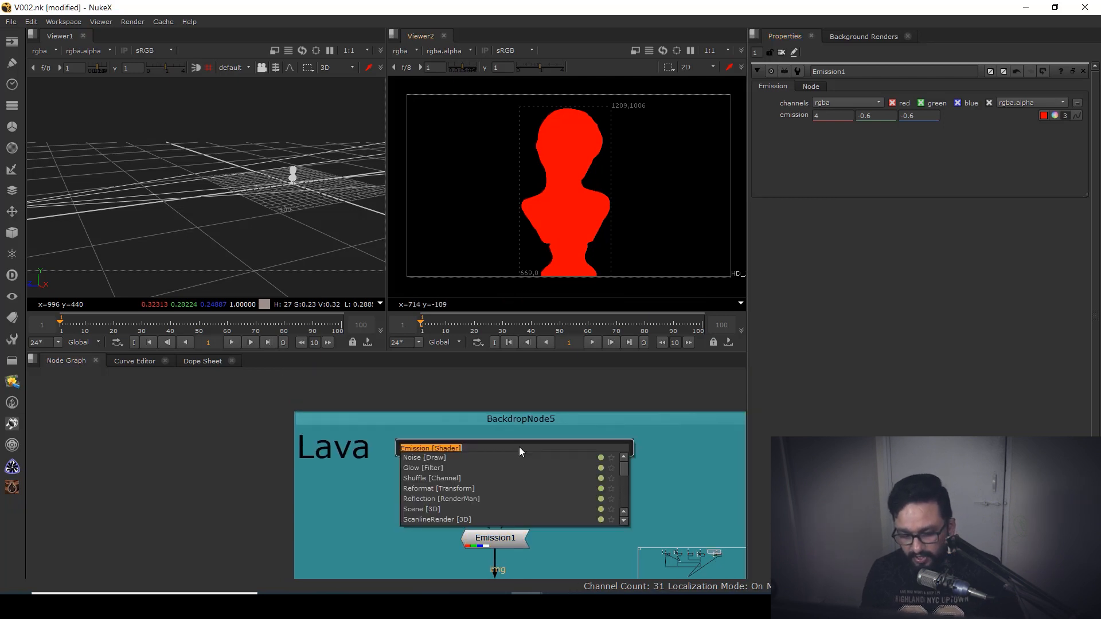
text(noise)
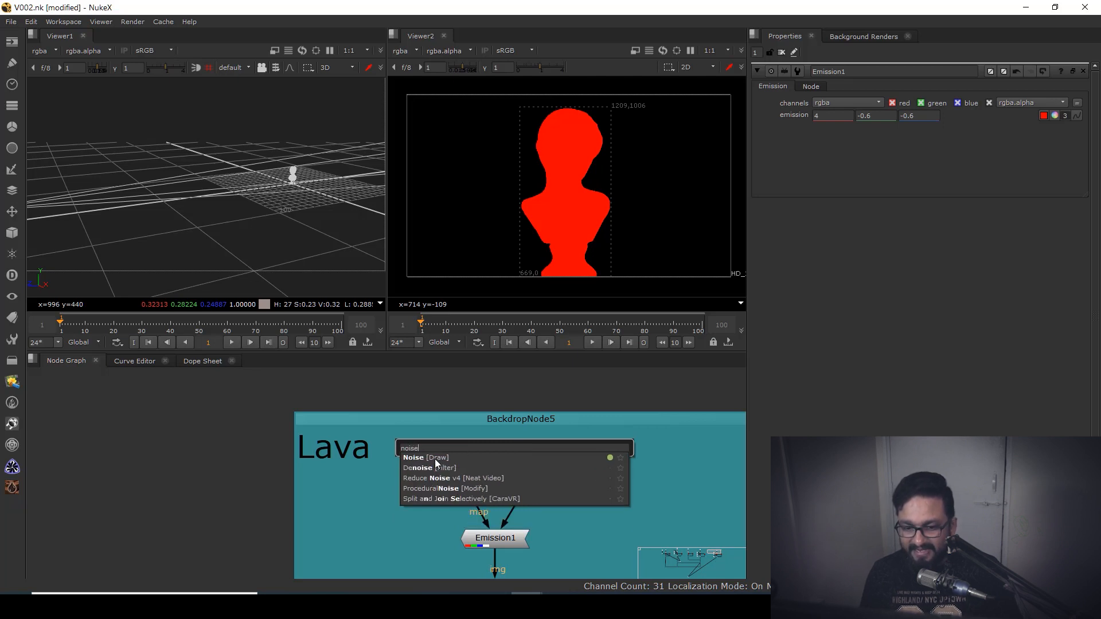
click(435, 458)
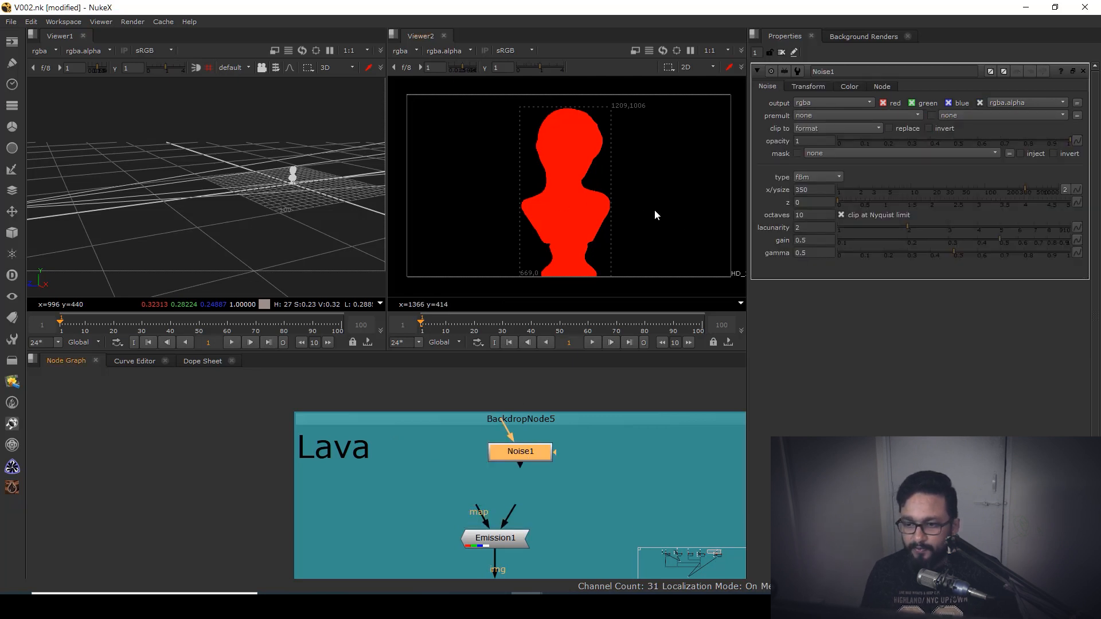
drag(716, 264, 651, 250)
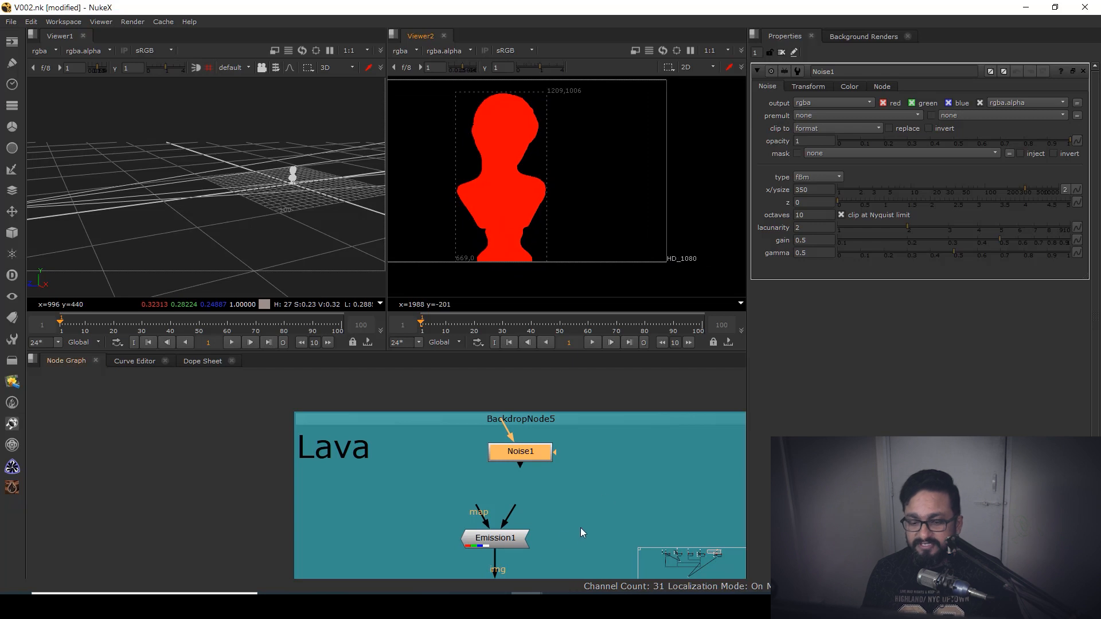
- Compare the format of the Diffuse group's albedo texture with that of Noise1 in Viewer2
scroll(519, 470, down, 4)
scroll(390, 450, up, 2)
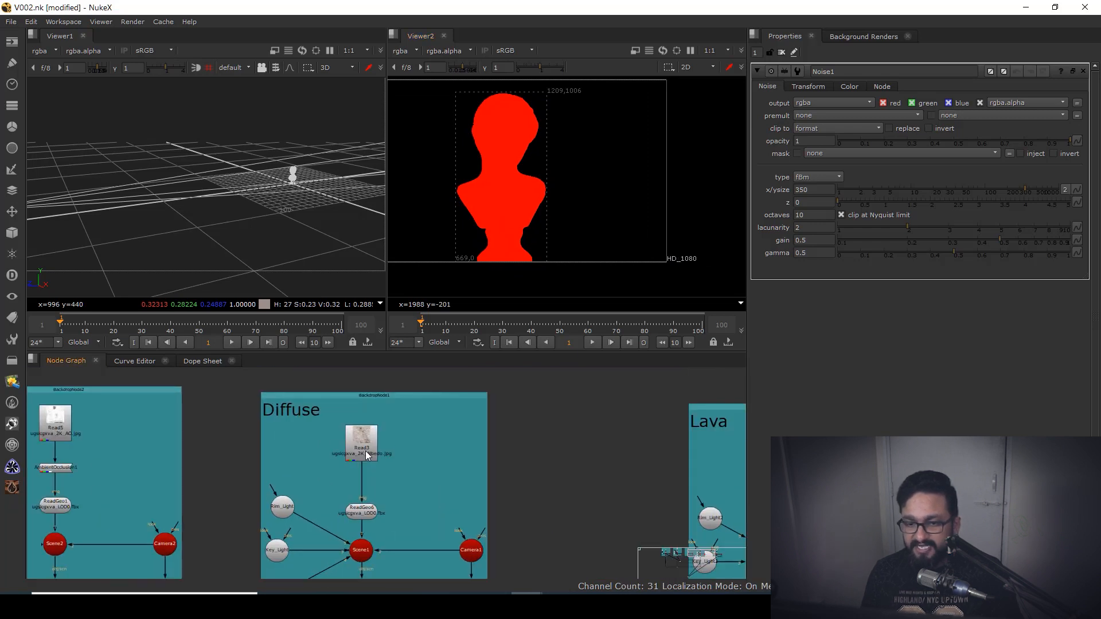
click(367, 456)
key(1)
key(f)
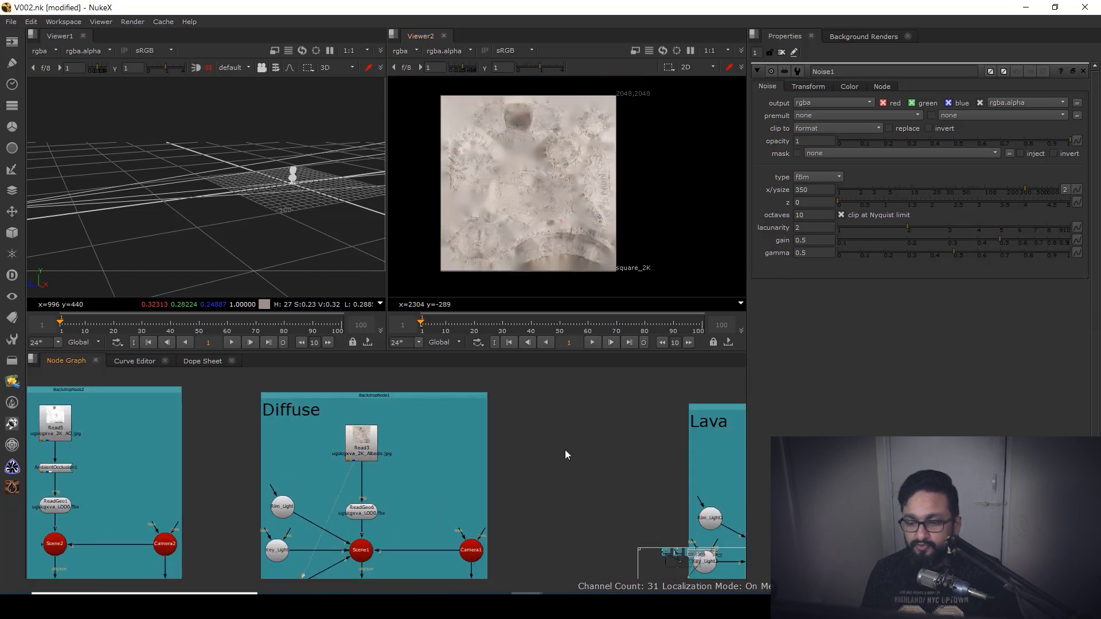
click(573, 435)
key(1)
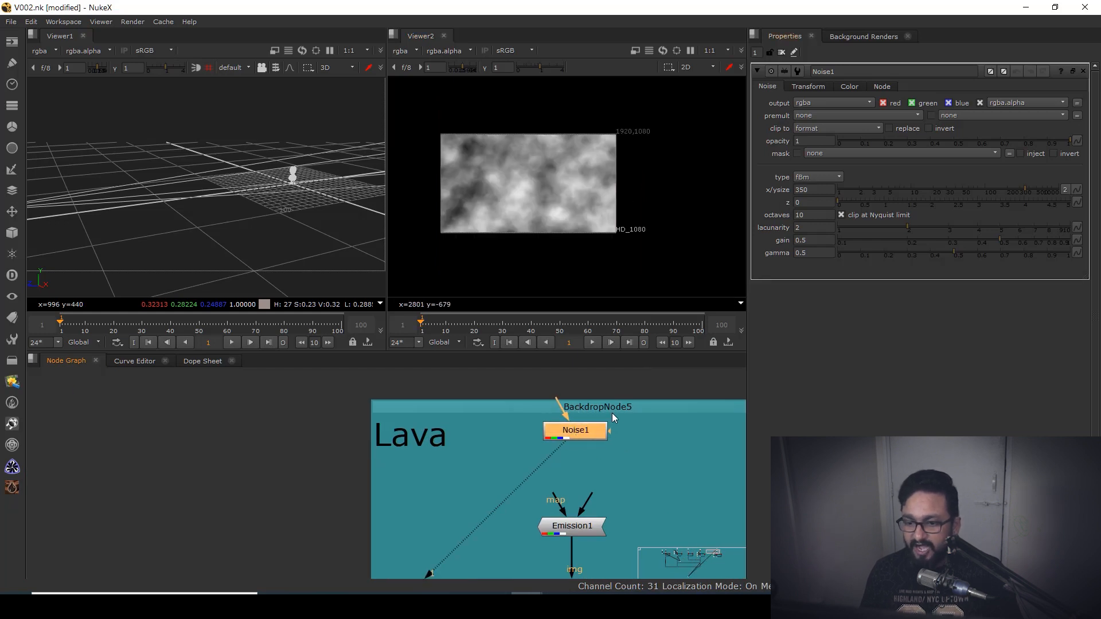
- Add a Reformat node below Noise1, fed by the noise output and shown in Viewer2
click(625, 459)
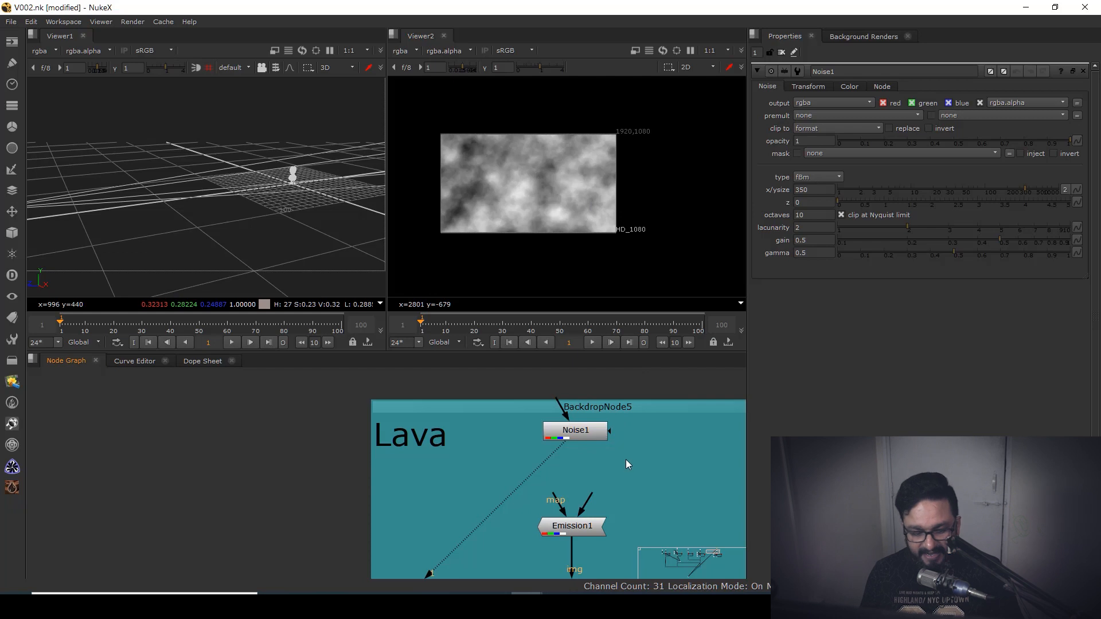
key(Tab)
text(refo)
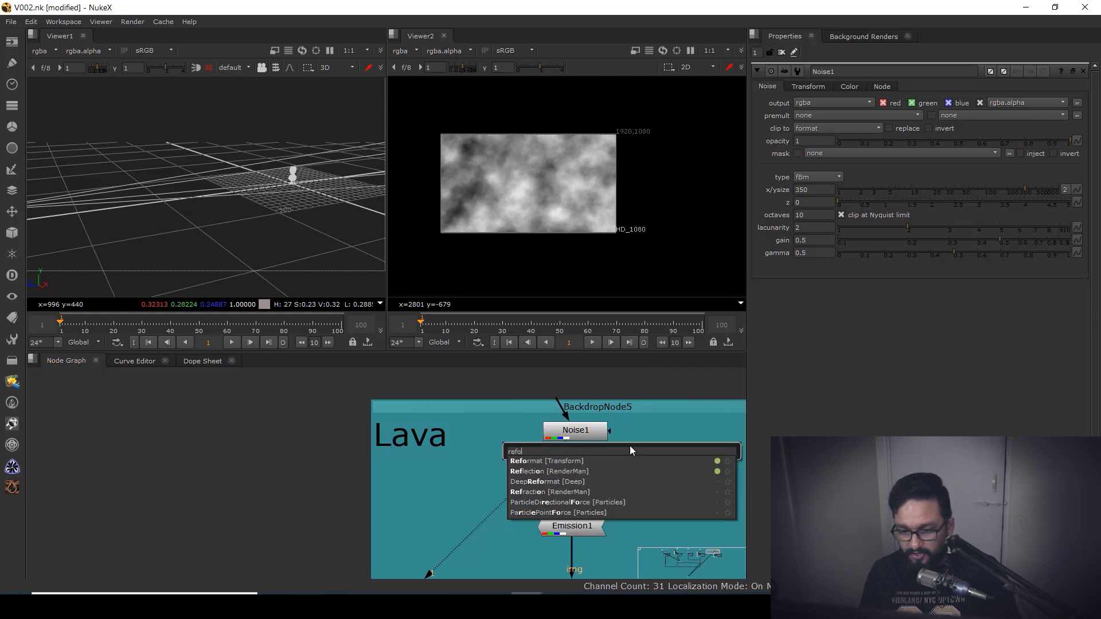
click(541, 461)
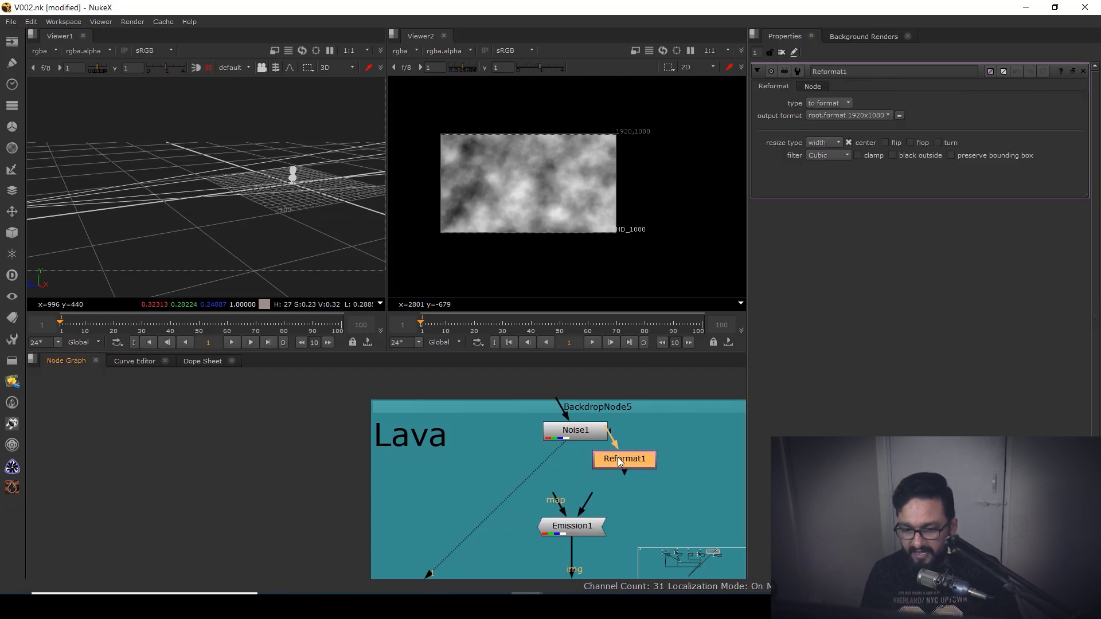
click(585, 476)
drag(584, 475, 589, 475)
shift+click(585, 475)
click(585, 476)
- Set Reformat1's output format to square_2K 2048x2048 and its resize type to height
click(838, 118)
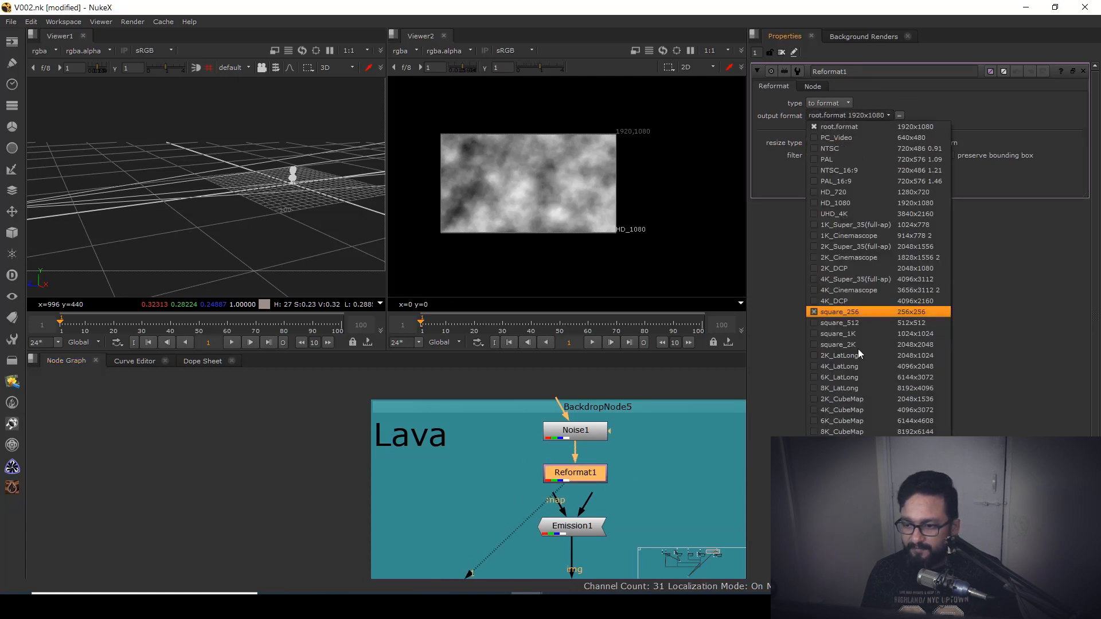
click(844, 344)
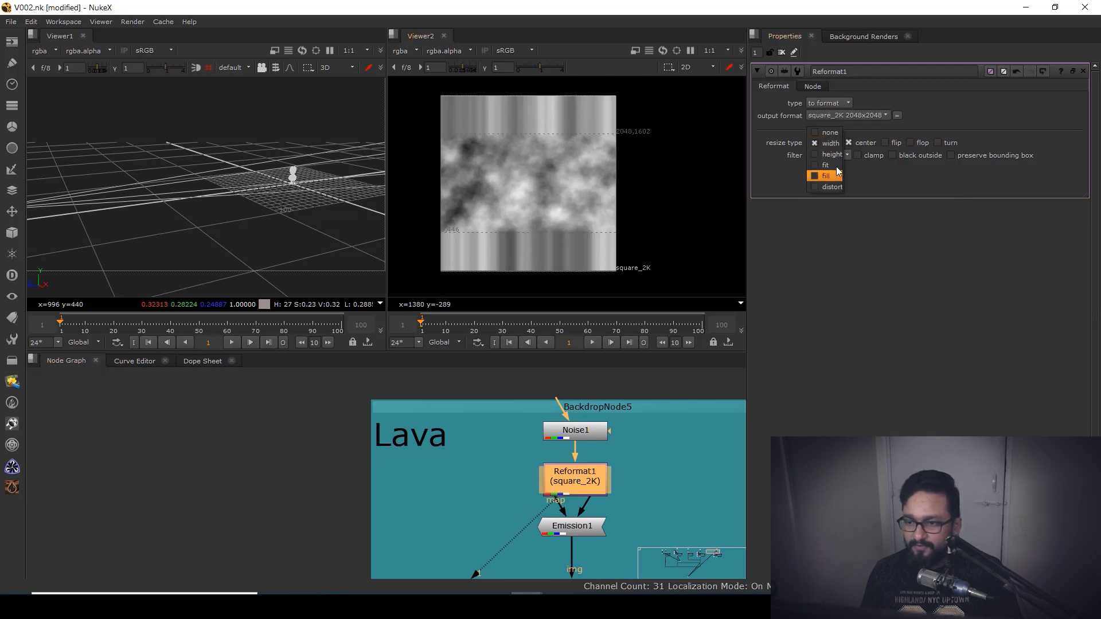
click(830, 155)
- Set the x/y size of Noise1 to 70
click(583, 429)
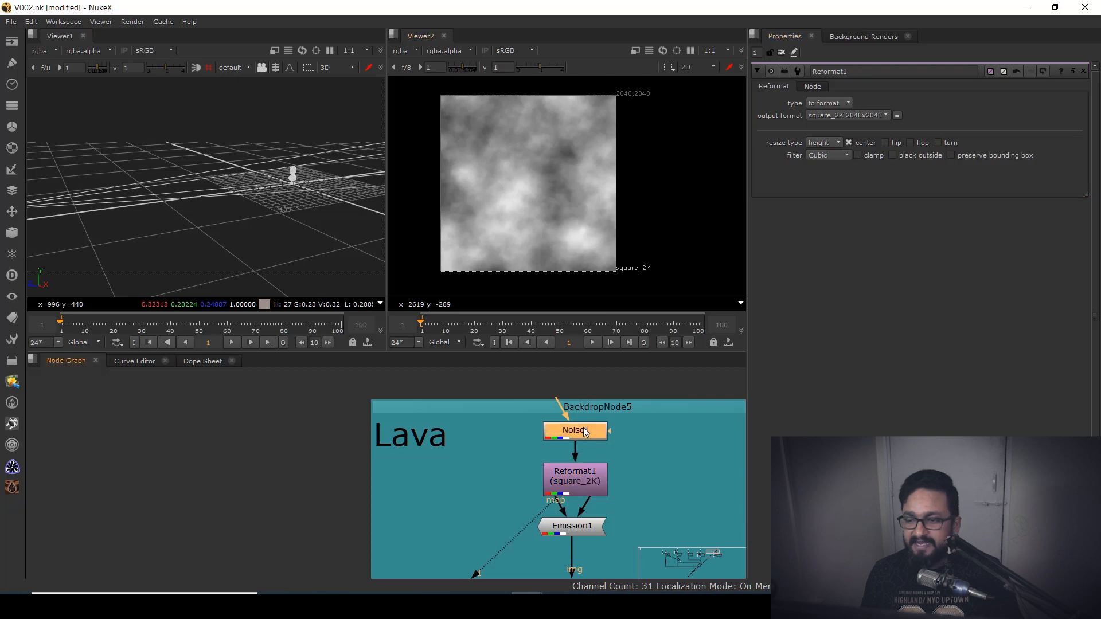
double_click(583, 429)
drag(1022, 196, 974, 194)
- Connect Reformat1 to the map input of Emission1 and line up the nodes
drag(588, 489, 532, 442)
scroll(532, 441, down, 1)
drag(469, 382, 544, 448)
click(542, 436)
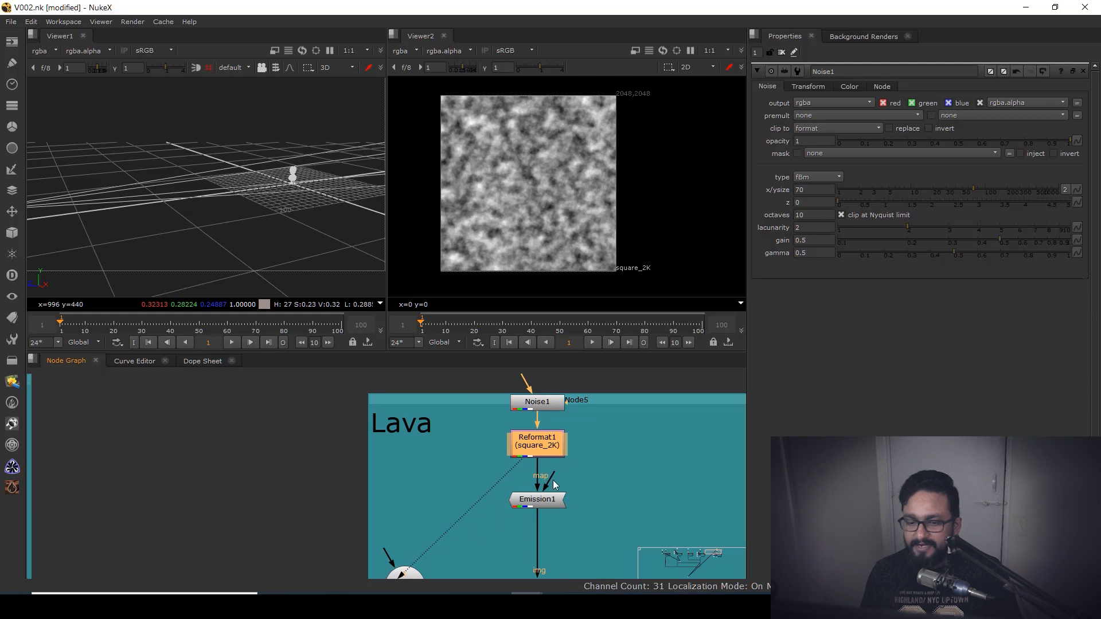
- Show RayRender5 in Viewer2 and examine the noise pattern on the bust's head and shoulders
drag(572, 576, 545, 466)
scroll(545, 466, down, 3)
drag(540, 547, 533, 482)
click(523, 490)
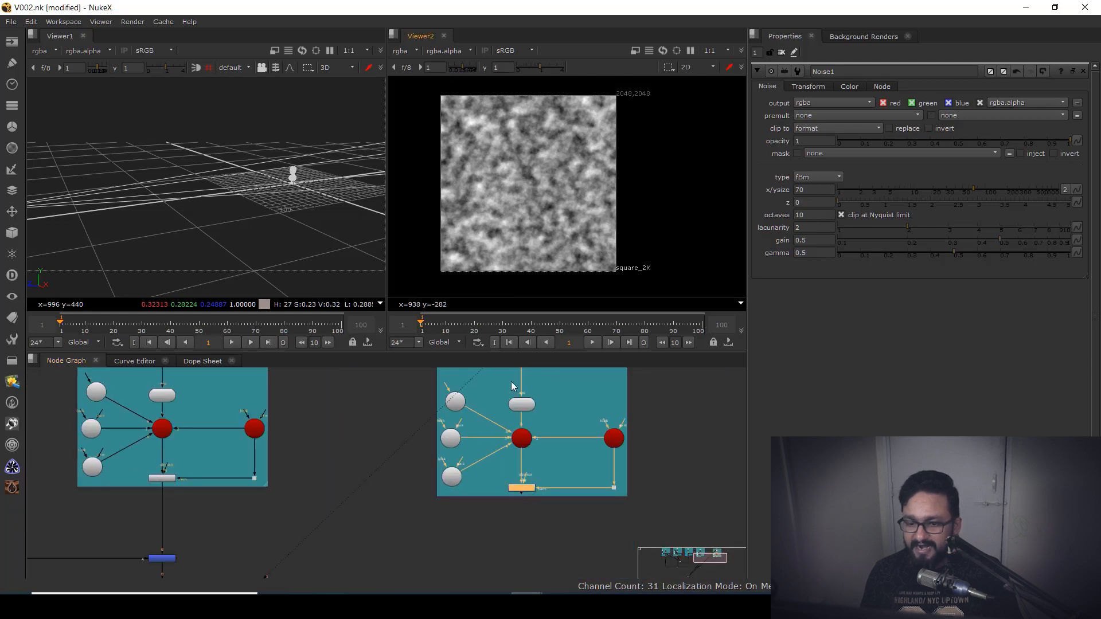
key(1)
scroll(535, 191, up, 6)
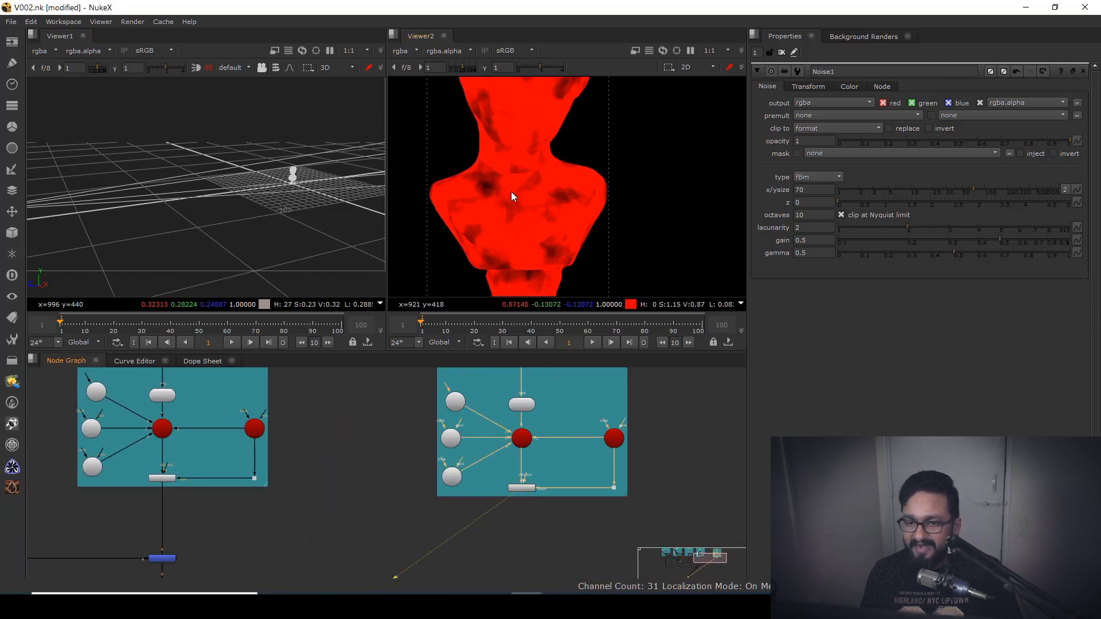
drag(511, 192, 528, 273)
scroll(541, 139, down, 1)
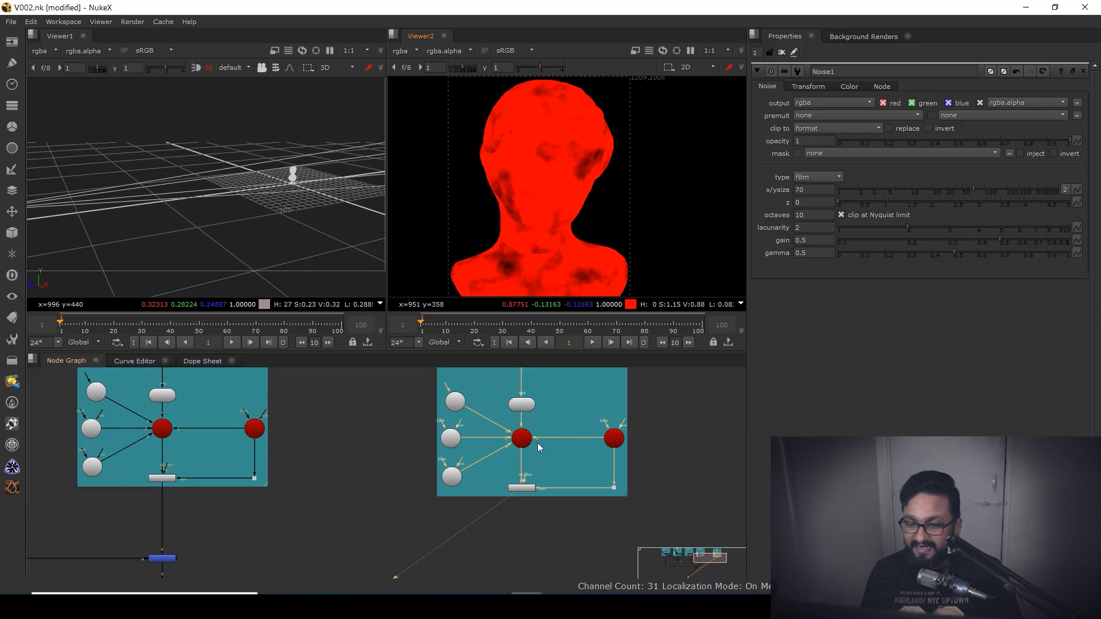
- Adjust Noise1 for the Lava pass to a gain of 0.605, a gamma of 0.145 and an x/y size of 70
scroll(538, 443, up, 4)
click(532, 410)
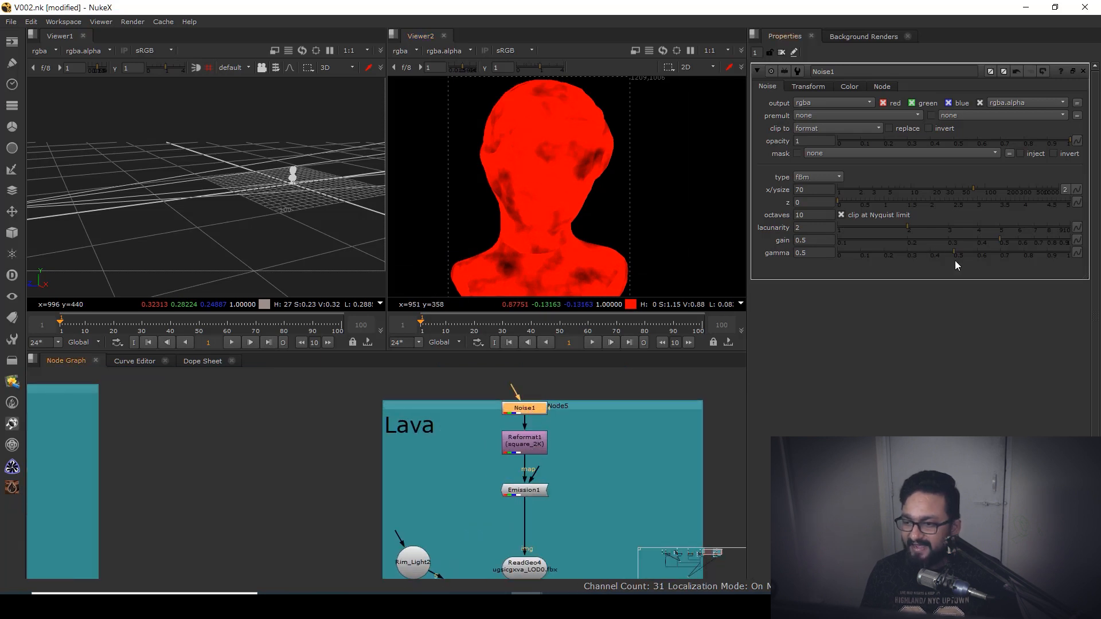
drag(890, 256, 900, 253)
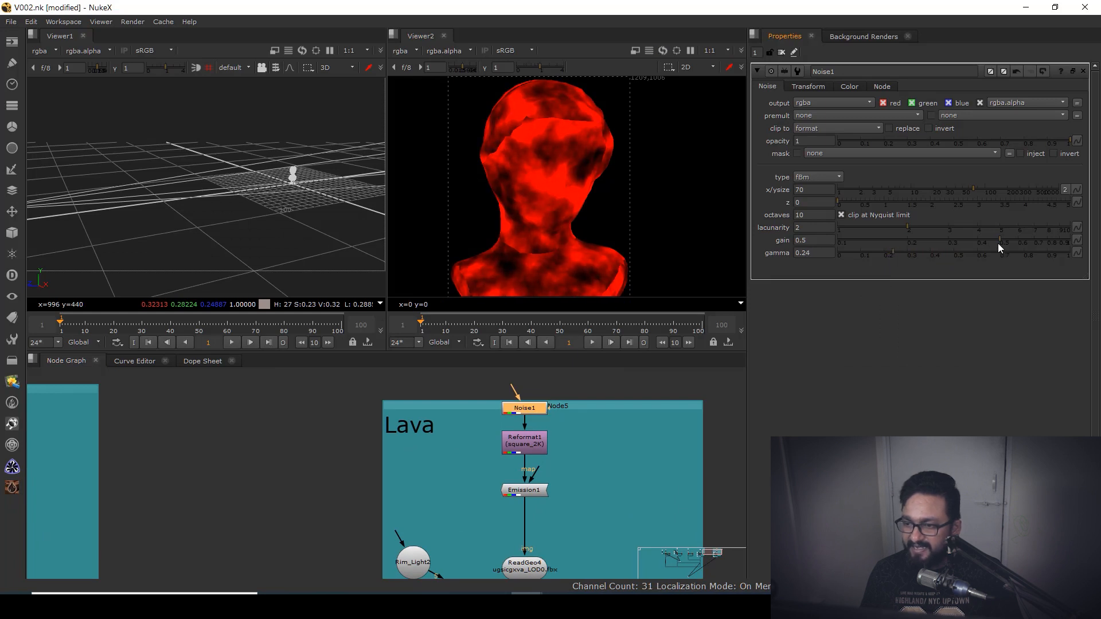
mouse_move(975, 190)
mouse_down()
mouse_move(942, 190)
mouse_move(974, 191)
mouse_up()
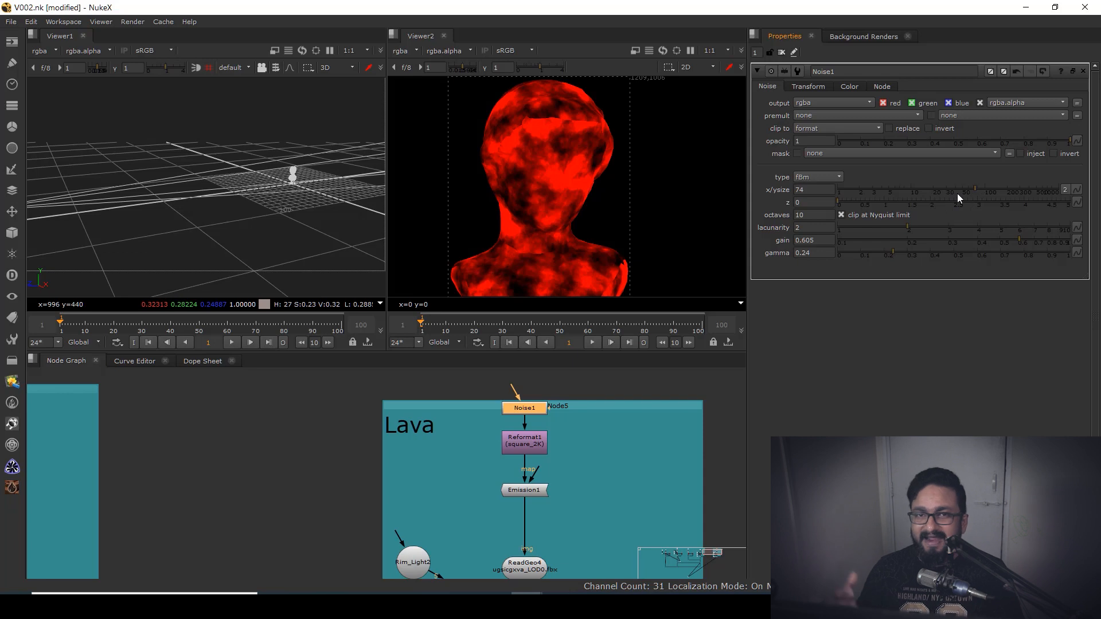
scroll(542, 458, down, 3)
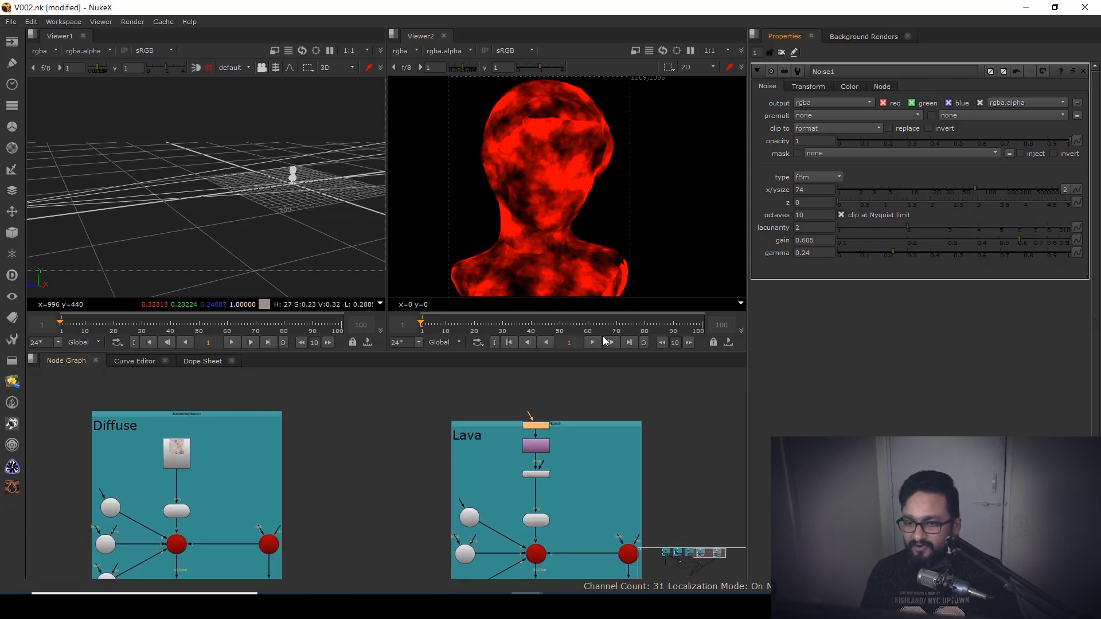
drag(892, 251, 878, 254)
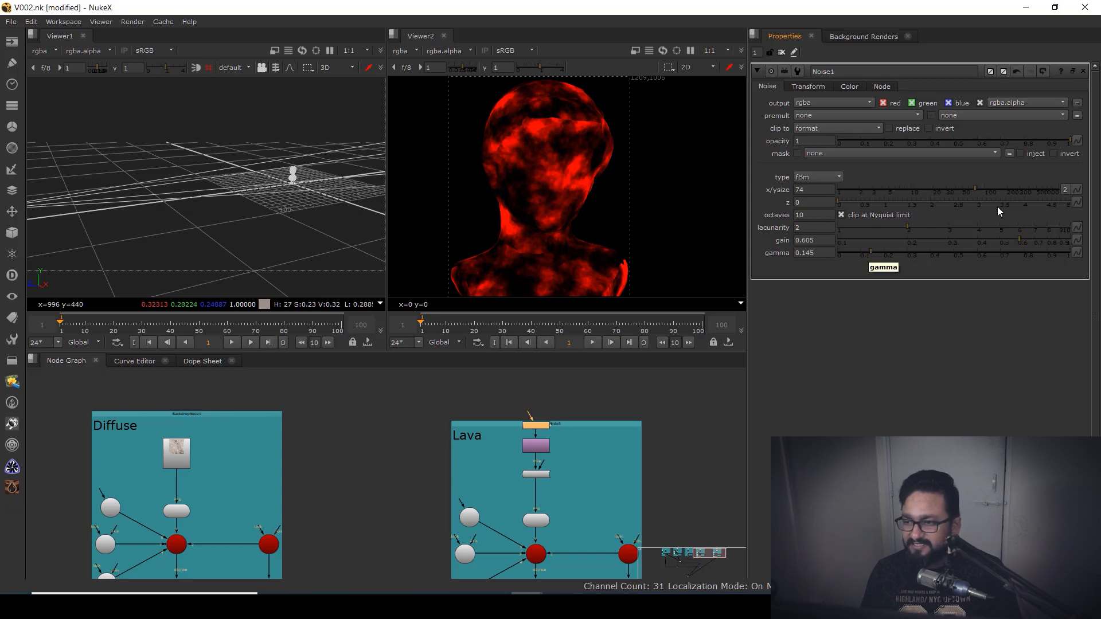
drag(975, 186, 974, 186)
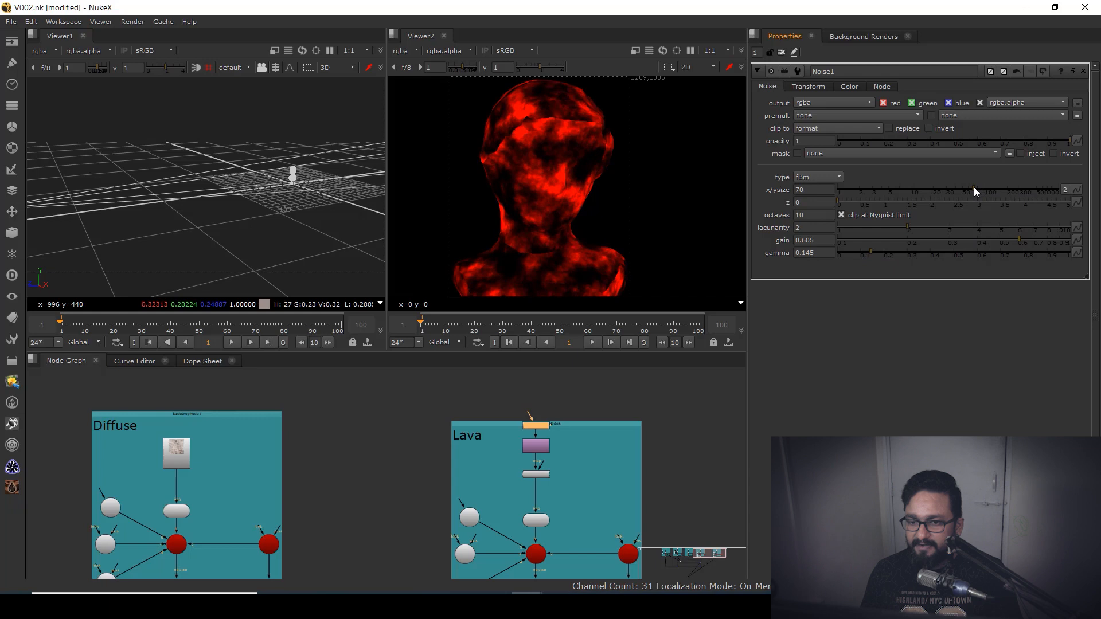
- Add a Merge node at the end of the main merge chain and route RayRender5 into its A input through a Dot
scroll(497, 483, down, 4)
drag(510, 540, 541, 408)
scroll(528, 463, up, 3)
scroll(539, 453, down, 2)
click(360, 534)
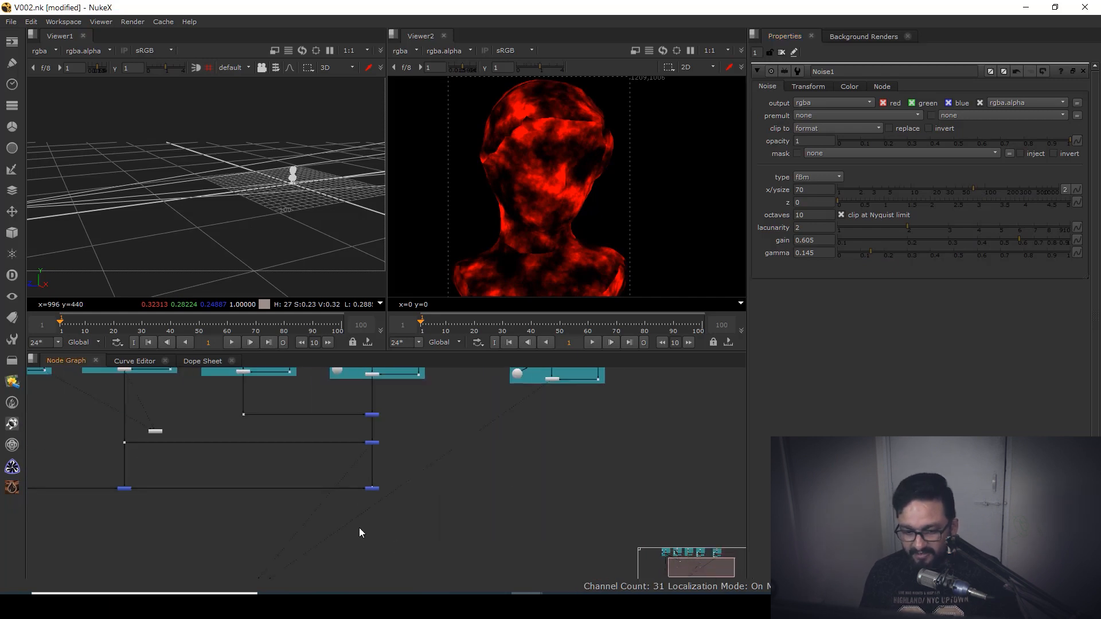
key(m)
scroll(366, 522, up, 4)
drag(356, 530, 370, 440)
drag(365, 541, 588, 397)
scroll(379, 532, down, 3)
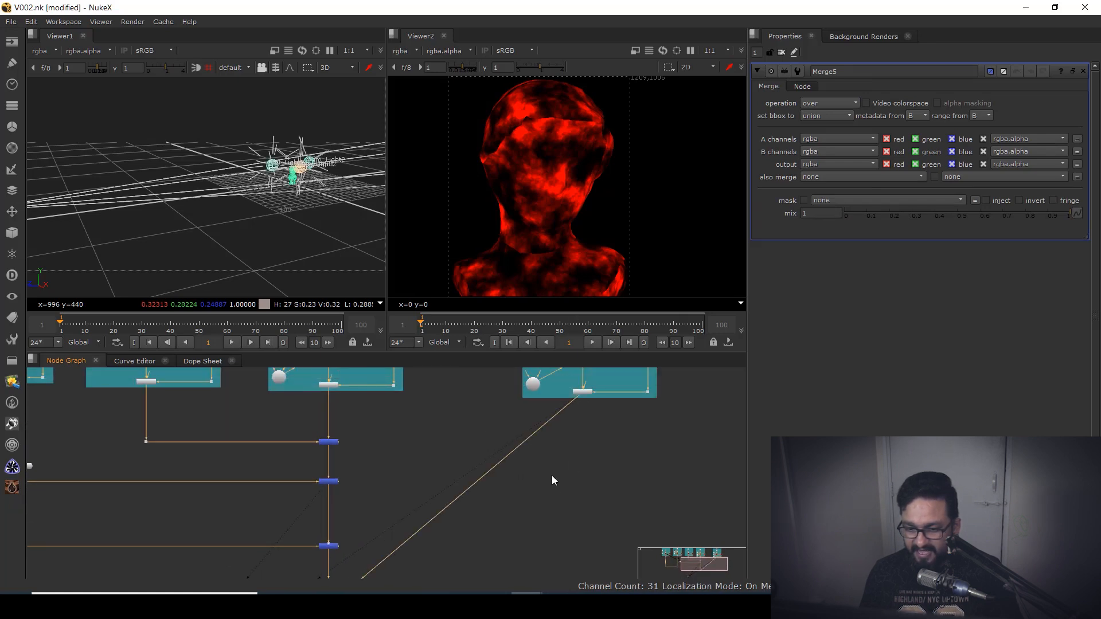
drag(551, 476, 540, 421)
drag(429, 460, 571, 550)
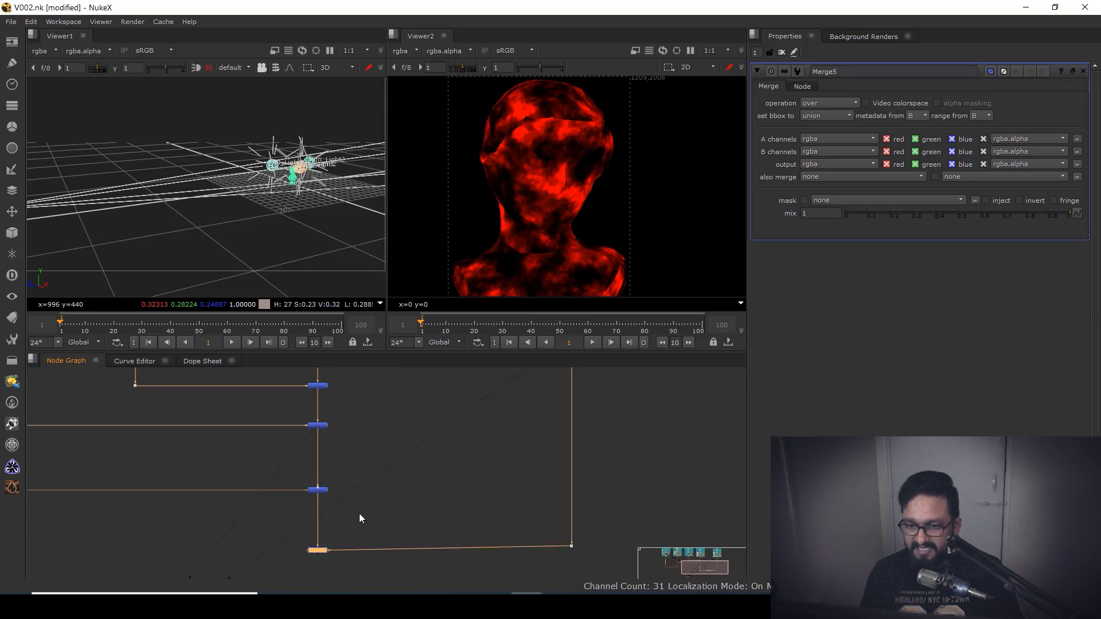
- Set Merge5's operation to plus and inspect the red lava patches over the bust in Viewer2
click(324, 551)
click(828, 104)
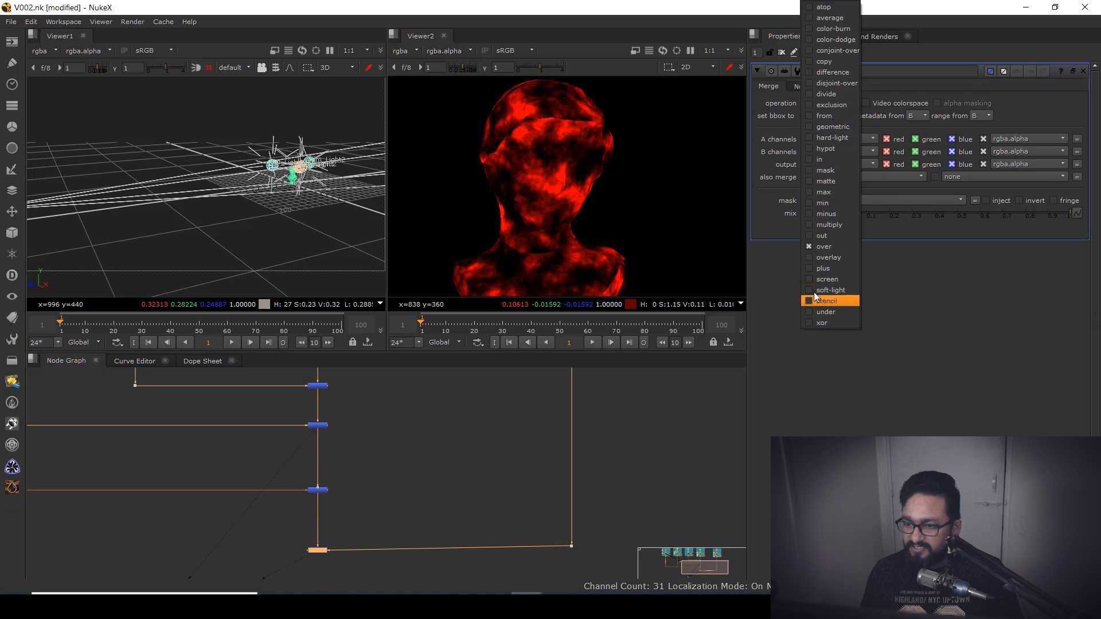
click(825, 270)
scroll(574, 133, up, 3)
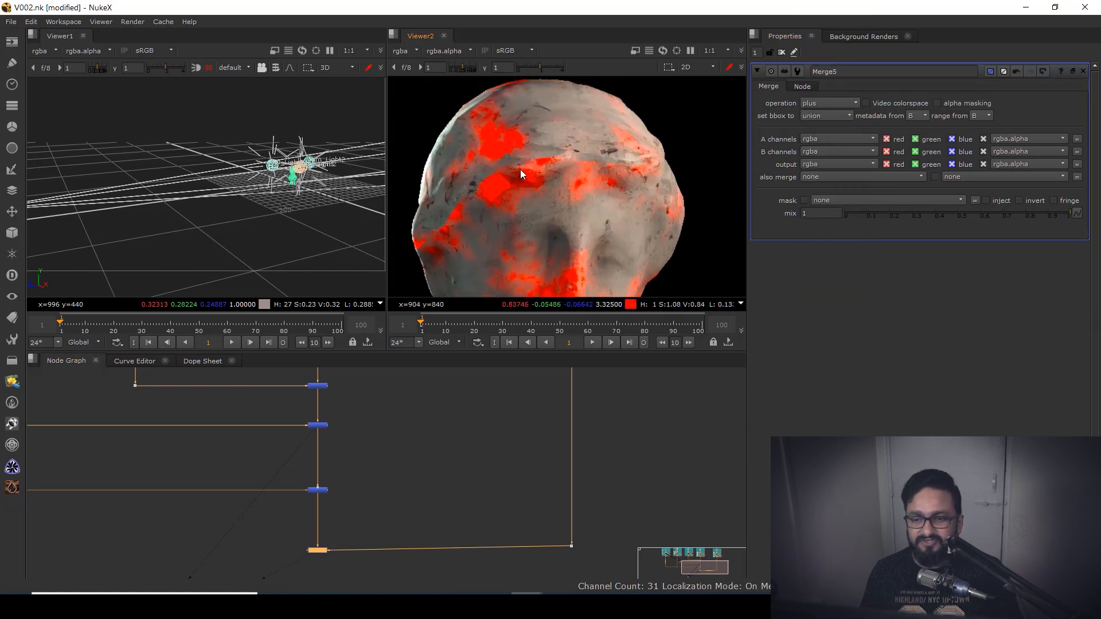
scroll(533, 164, down, 4)
scroll(546, 159, up, 2)
scroll(525, 457, down, 3)
scroll(525, 532, up, 5)
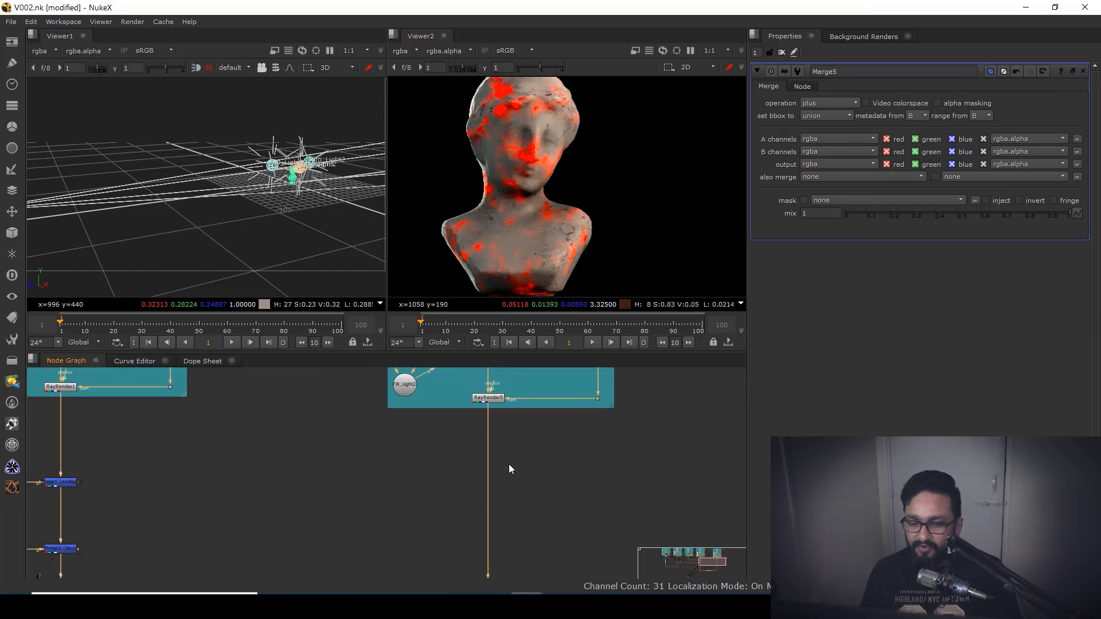
- Add a Glow node beside the line below RayRender5 and connect it through a Dot on that line
scroll(507, 463, up, 3)
click(541, 451)
key(Tab)
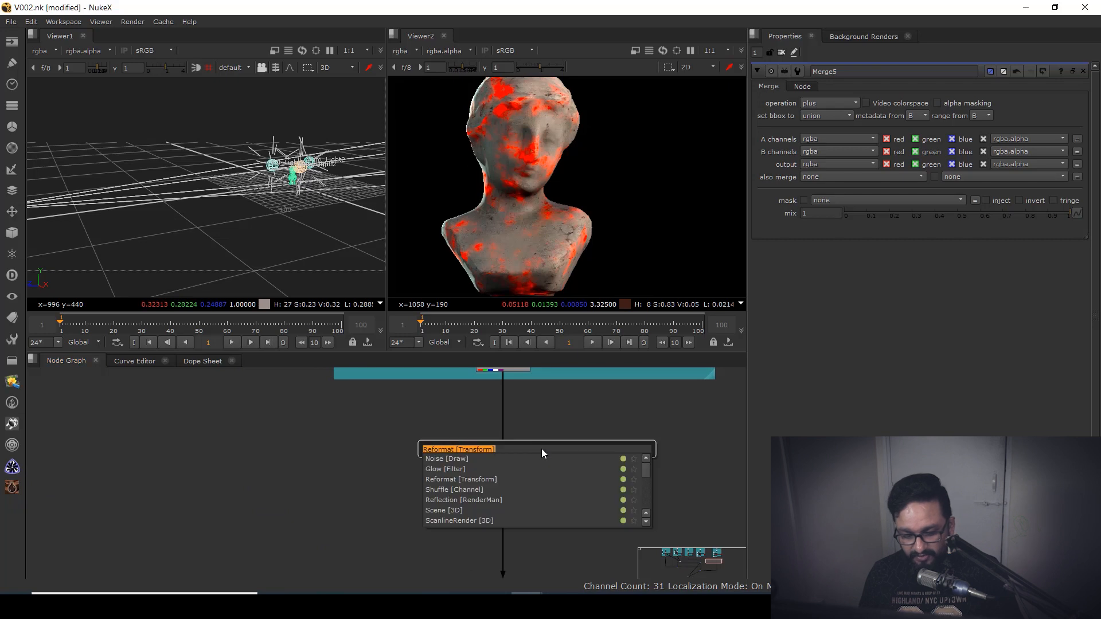
text(glo)
key(Return)
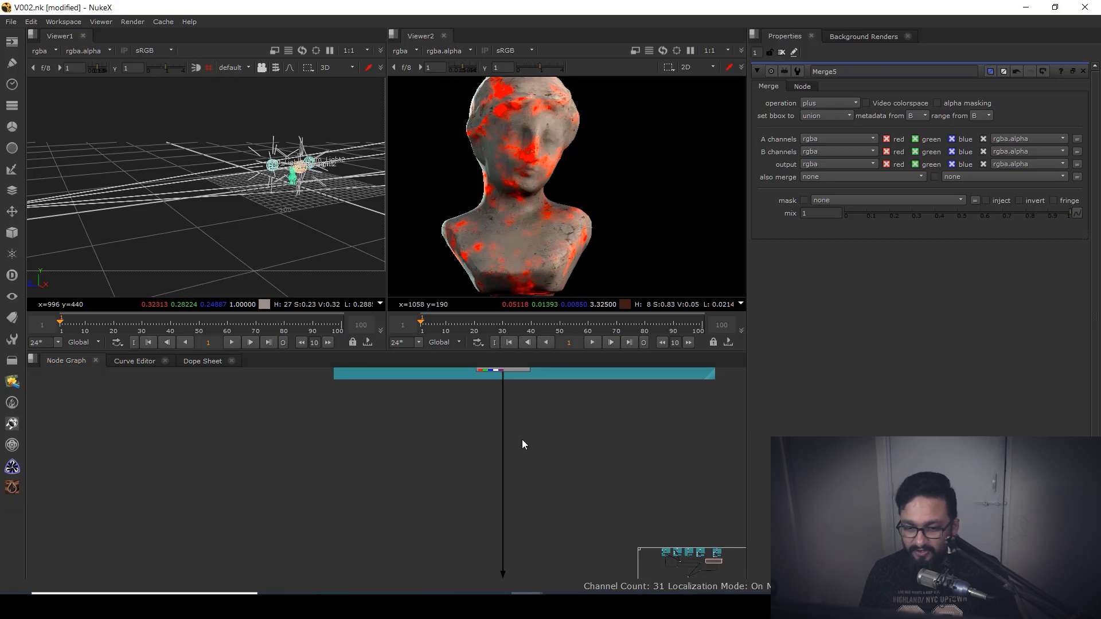
drag(540, 455, 493, 472)
click(493, 473)
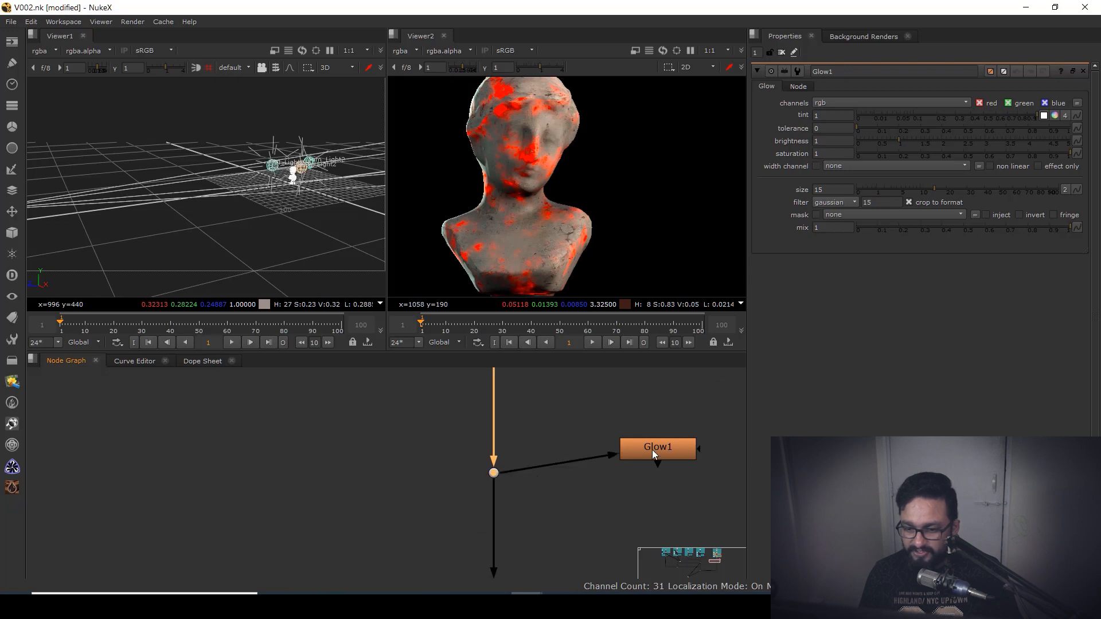
drag(652, 450, 669, 474)
- Show Glow1 in Viewer2, enable effect only, set its size to 76.5 and raise its brightness
scroll(572, 236, down, 3)
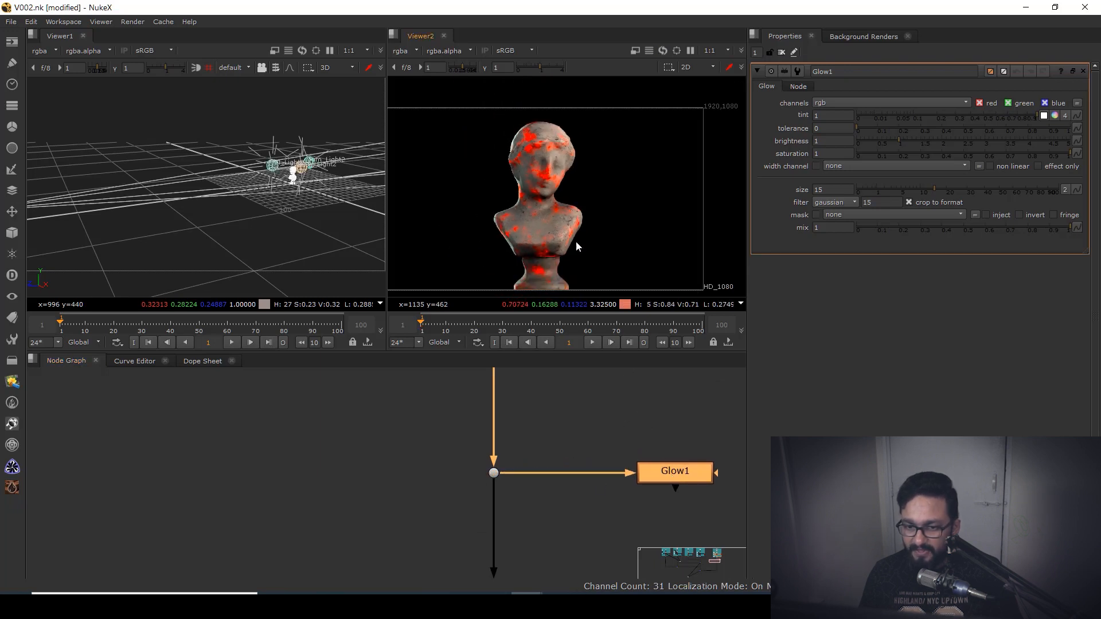
drag(575, 246, 588, 227)
key(1)
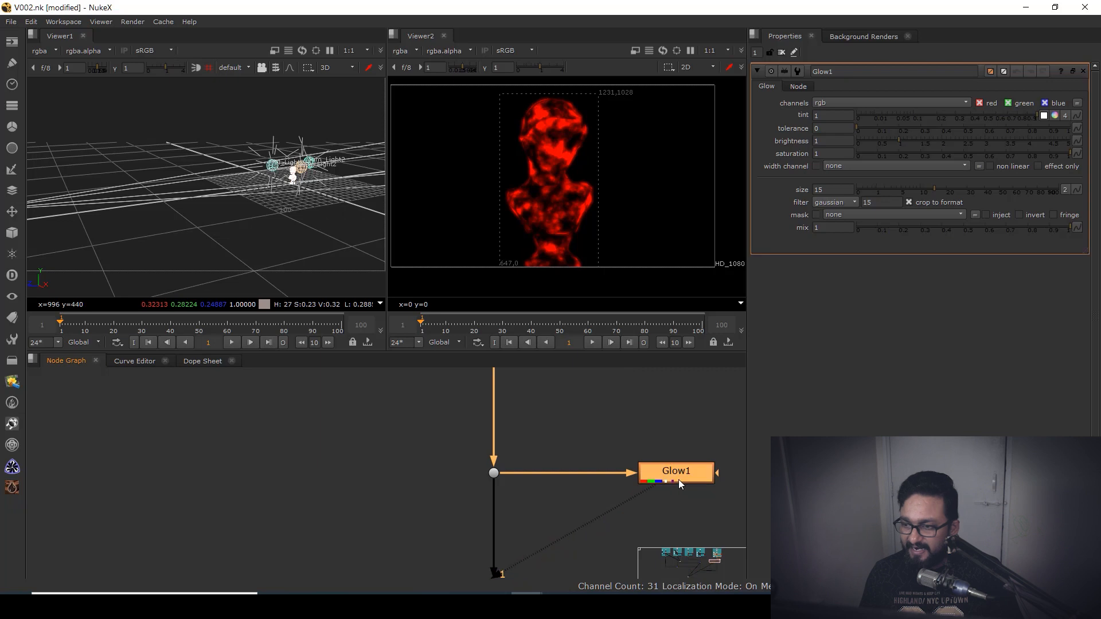
click(1038, 166)
drag(933, 188, 1033, 194)
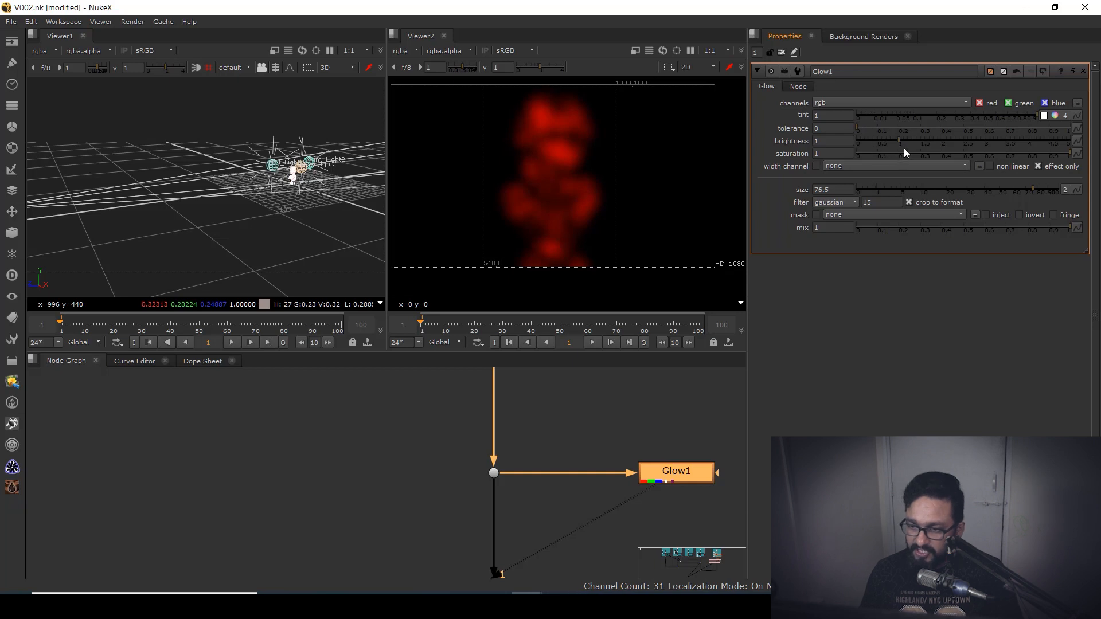
drag(898, 139, 934, 143)
- Merge Glow1 into the Lava line with a Merge node fed through a Dot, using the screen operation
drag(559, 554, 659, 404)
click(555, 507)
key(m)
drag(565, 475, 657, 541)
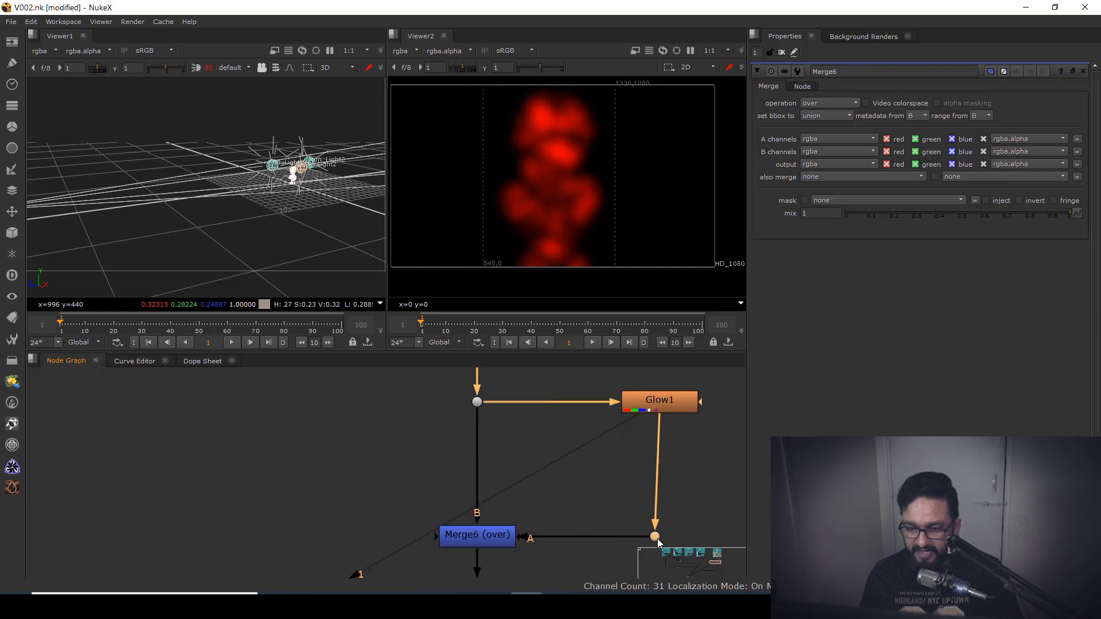
click(484, 534)
click(831, 103)
click(827, 279)
- Insert a Dot on the line into Glow1 and connect a second Glow node to it
drag(628, 466, 583, 438)
drag(625, 382, 620, 382)
drag(549, 413, 610, 421)
click(609, 421)
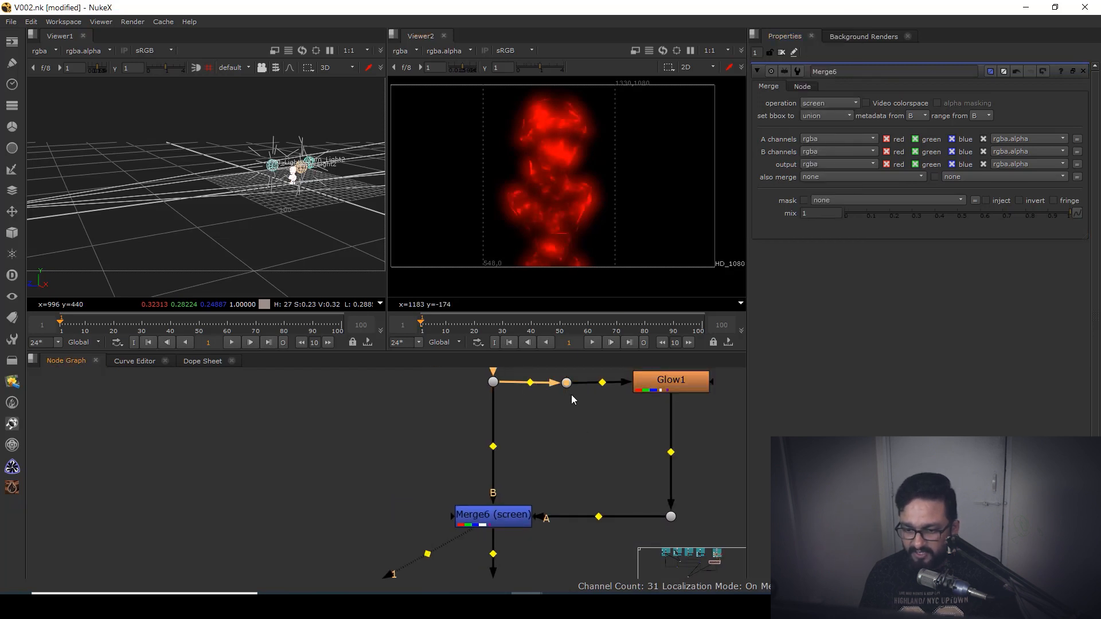
key(Tab)
text(glow)
key(Return)
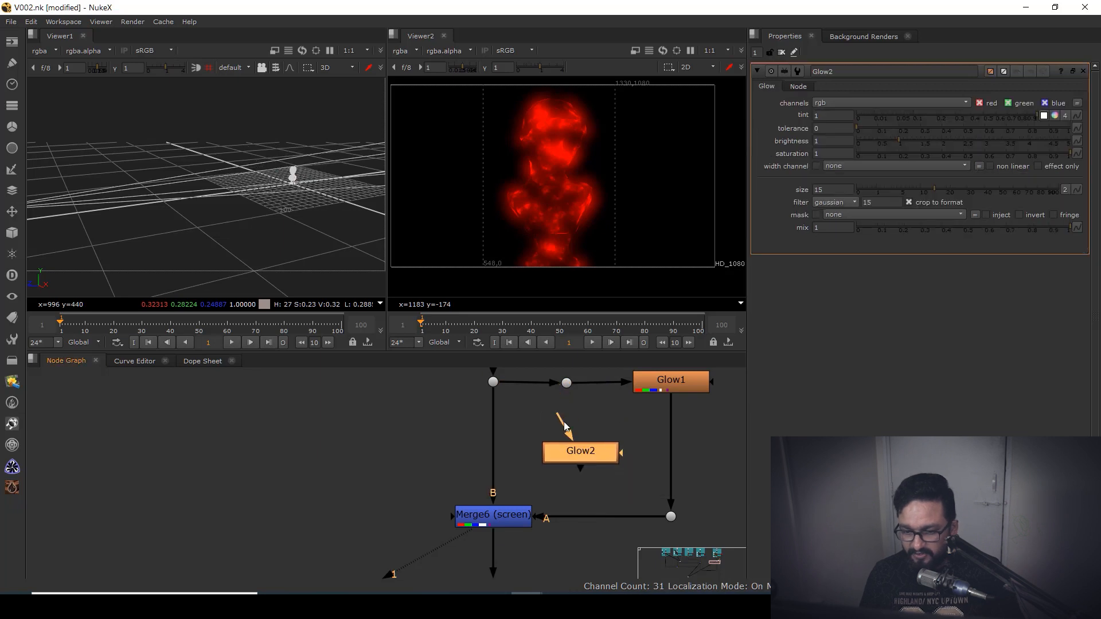
drag(564, 427, 566, 383)
drag(580, 450, 567, 554)
- Tidy the glow branch so Glow2 sits beneath its Dot, just below the level of Merge6
scroll(616, 515, down, 3)
drag(616, 514, 590, 462)
scroll(590, 462, down, 2)
drag(528, 401, 667, 554)
drag(552, 511, 593, 511)
click(593, 511)
- Show Glow2 in Viewer2, enable effect only, set tolerance to 0.31 and reduce the glow size
key(1)
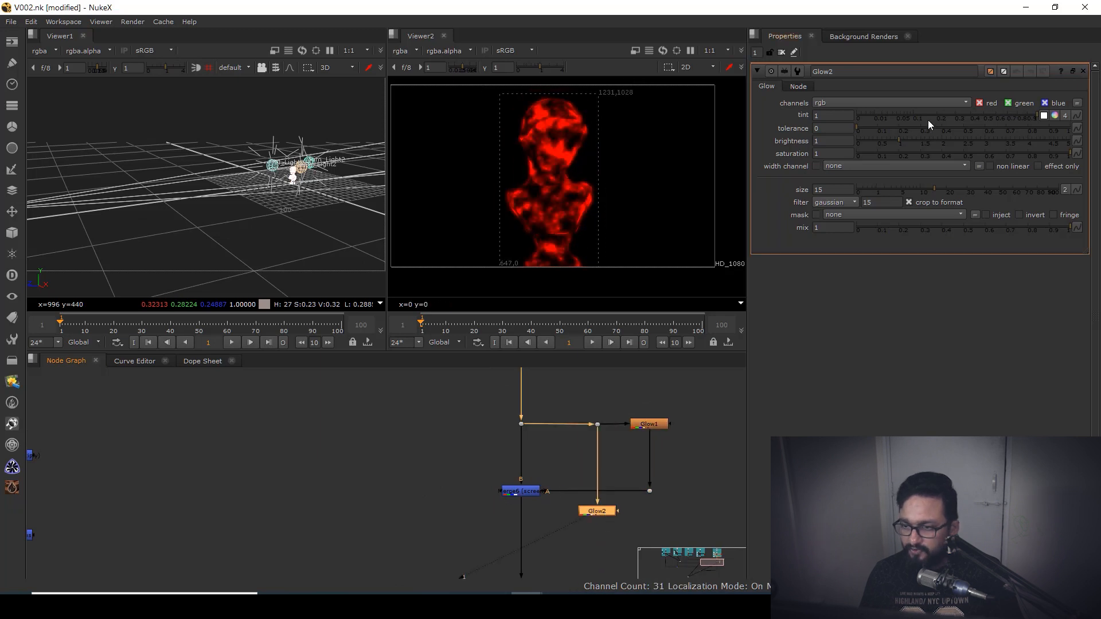
click(1040, 167)
drag(937, 190, 894, 189)
drag(858, 125, 922, 133)
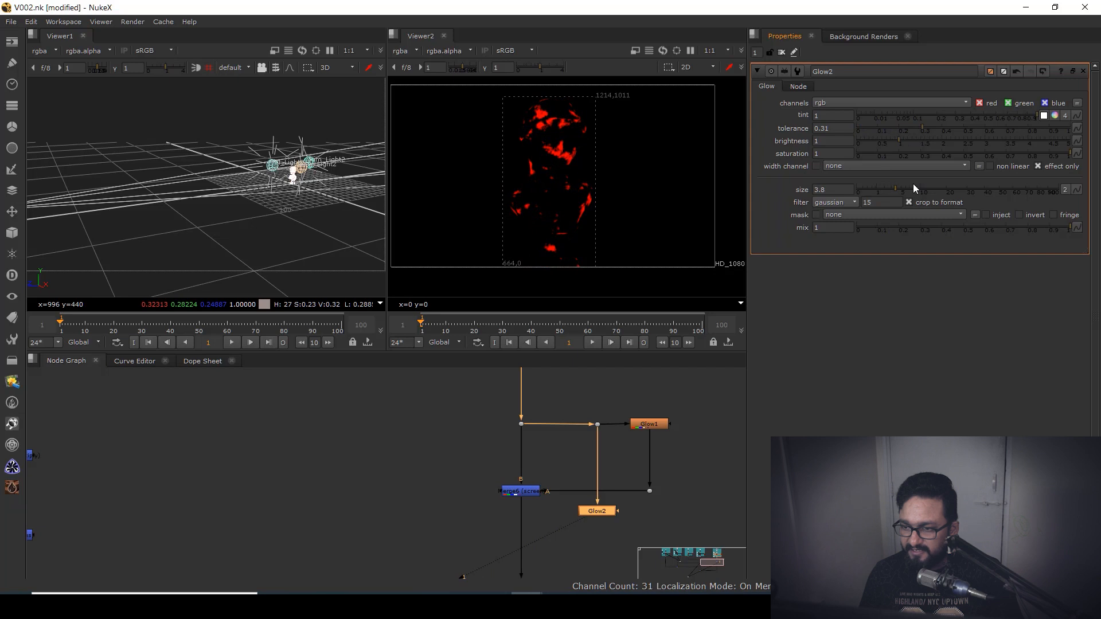
drag(892, 190, 908, 191)
- Merge Glow2 into the Lava line below Merge6 with a new Merge node set to screen
drag(574, 533, 573, 484)
click(552, 489)
key(m)
click(506, 488)
key(1)
click(820, 104)
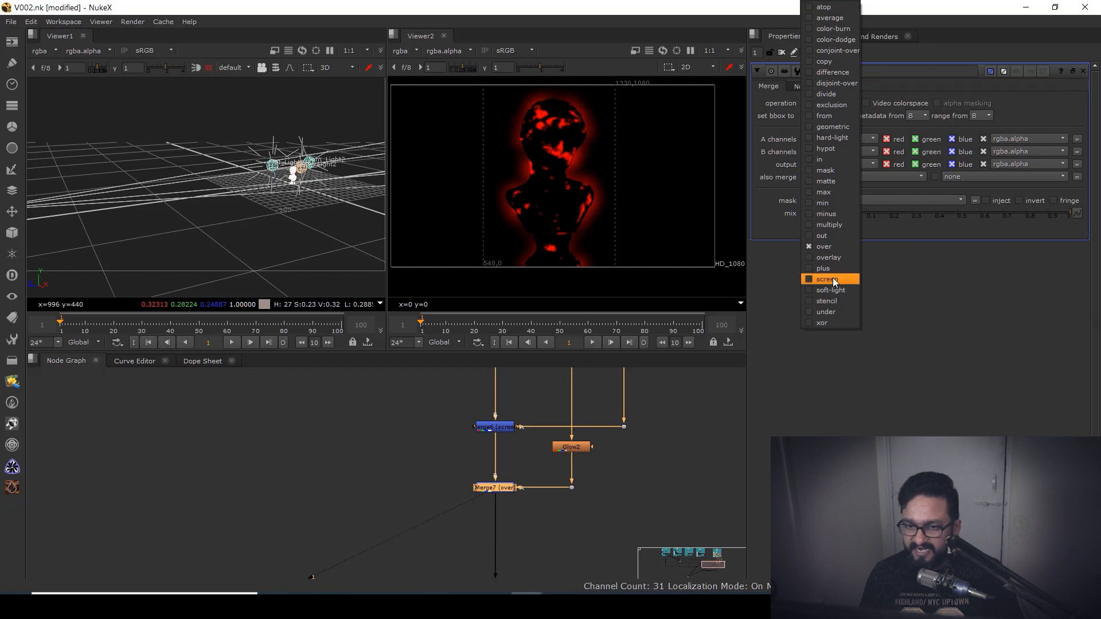
click(832, 278)
- Compare the outputs of Merge6 and Merge7 in Viewer2, and examine the glow on the full Merge5 composite
click(500, 430)
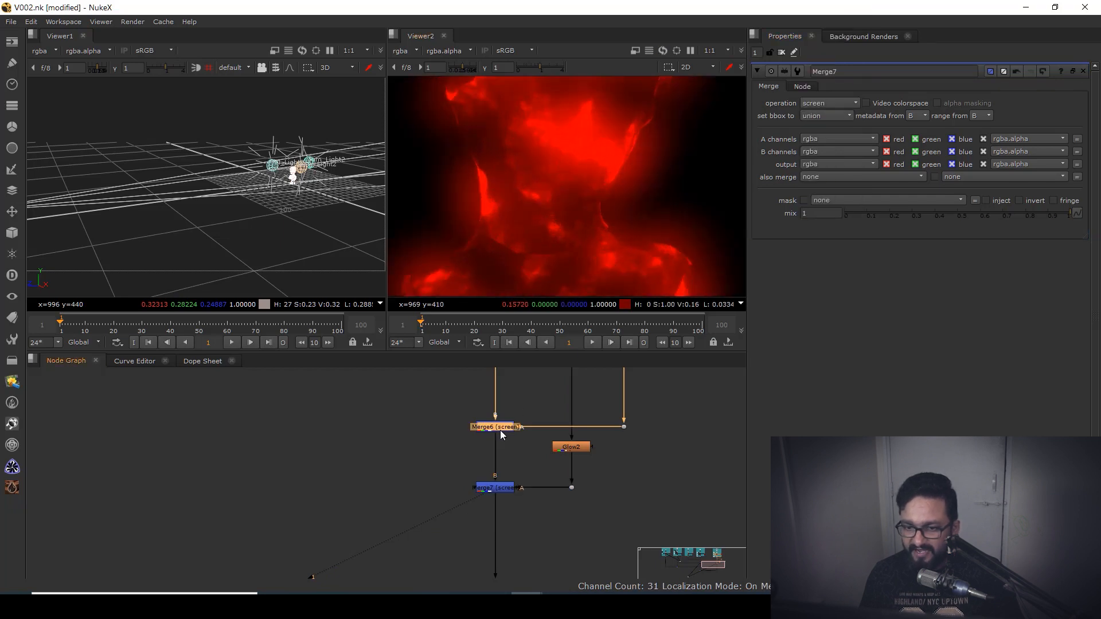
key(1)
click(504, 487)
key(1)
scroll(550, 458, down, 5)
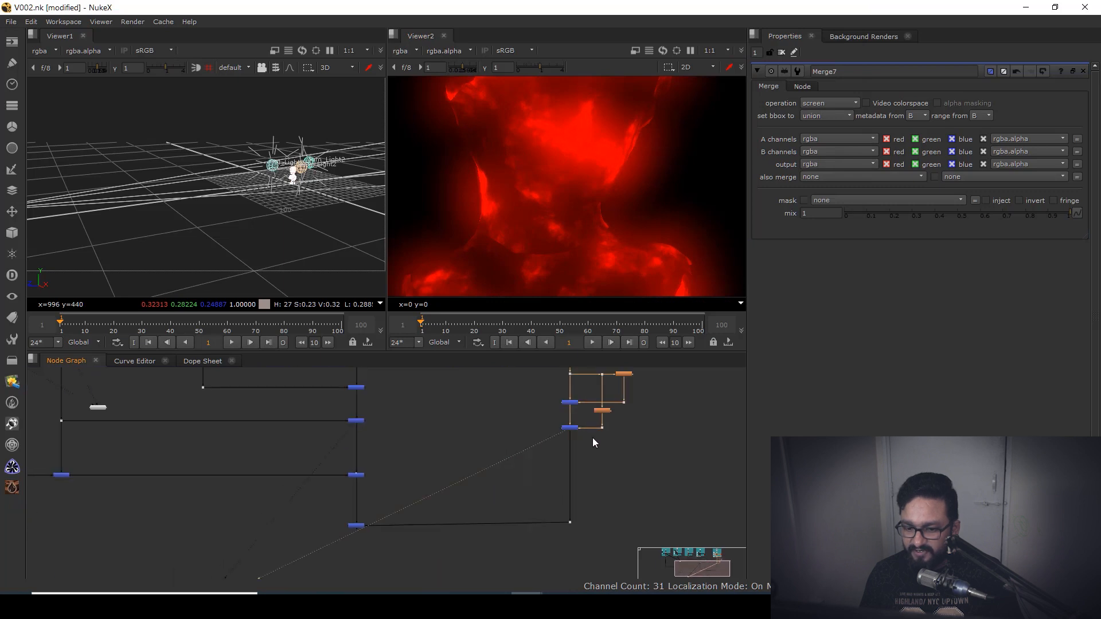
drag(313, 532, 391, 482)
key(1)
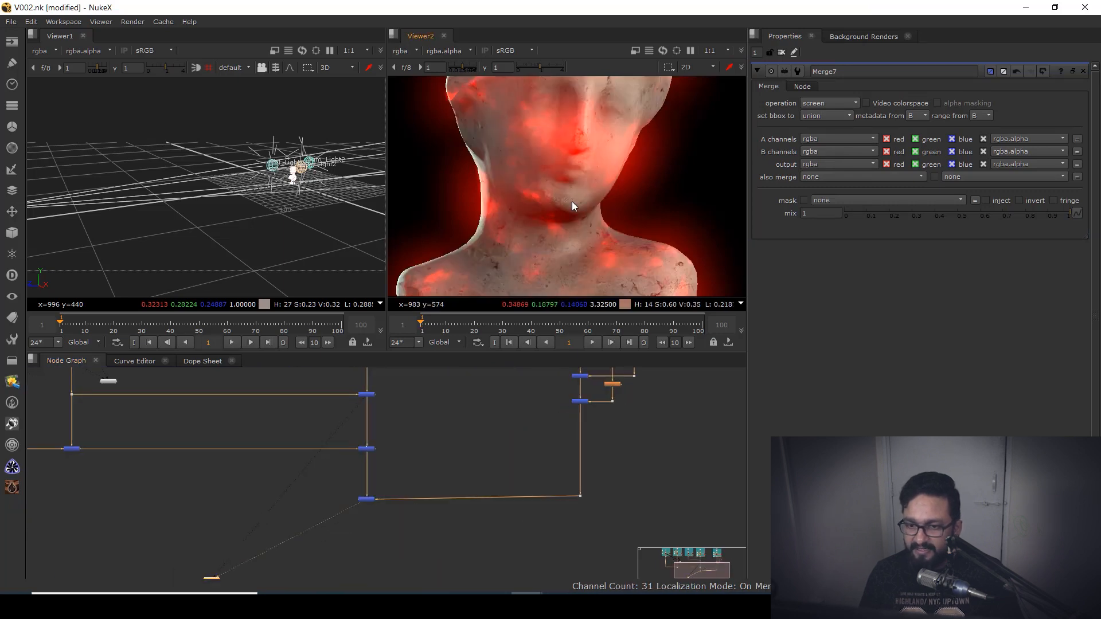
scroll(572, 202, down, 3)
scroll(561, 173, up, 1)
scroll(570, 468, up, 2)
scroll(556, 453, up, 3)
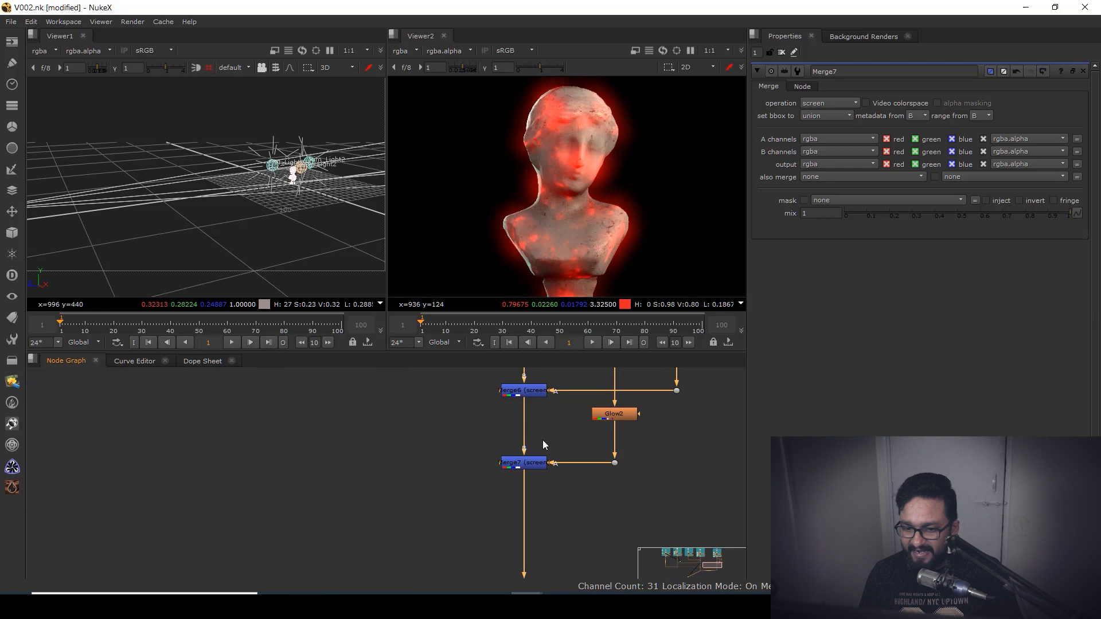
- Lower the mix of Merge6 to 0.26 and the mix of Merge7 to 0.245, checking the bust's glow
click(527, 439)
drag(1057, 213, 902, 222)
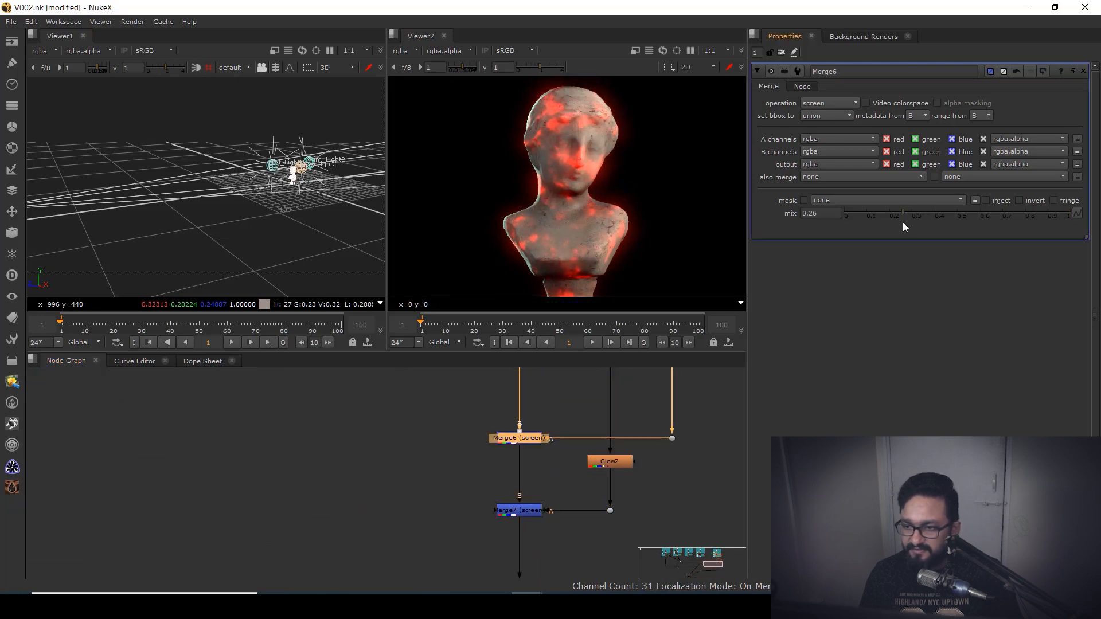
click(526, 512)
drag(1006, 212, 899, 223)
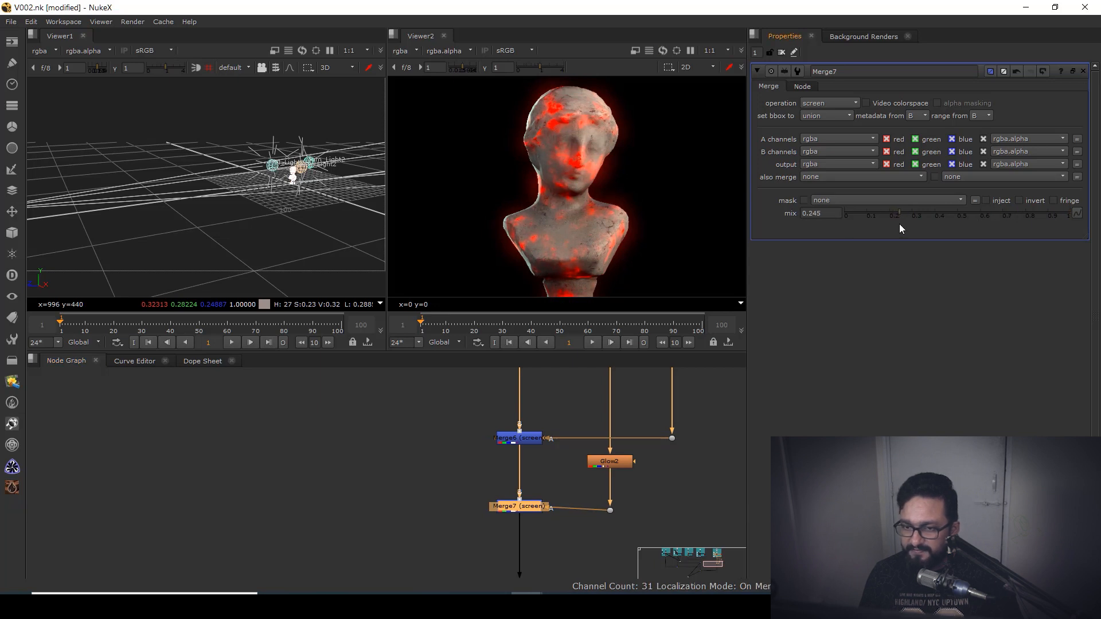
scroll(532, 187, down, 2)
scroll(520, 184, up, 3)
scroll(600, 187, down, 2)
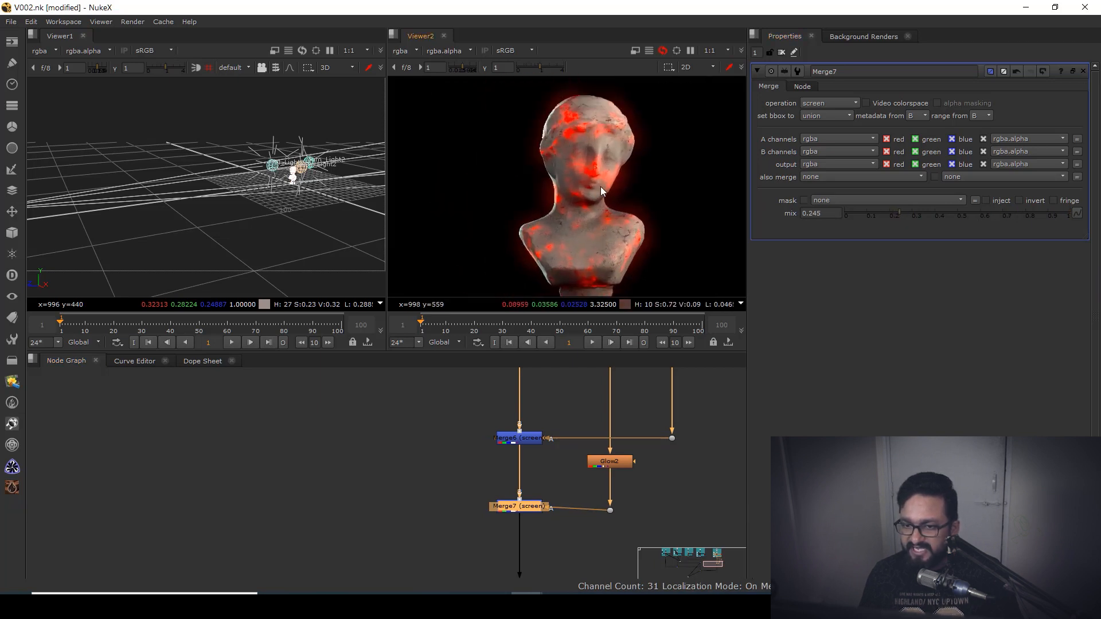
scroll(619, 198, up, 3)
- Reopen Noise1 in the Lava group and set its x/y size to 53
scroll(531, 504, down, 5)
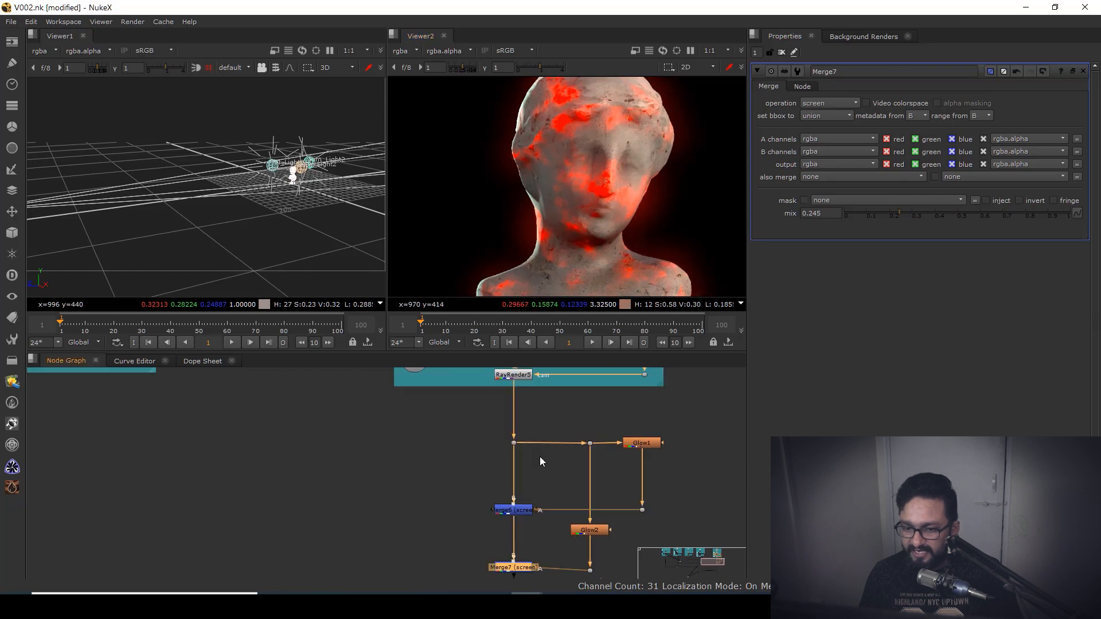
drag(525, 405, 532, 564)
scroll(524, 444, up, 3)
double_click(524, 442)
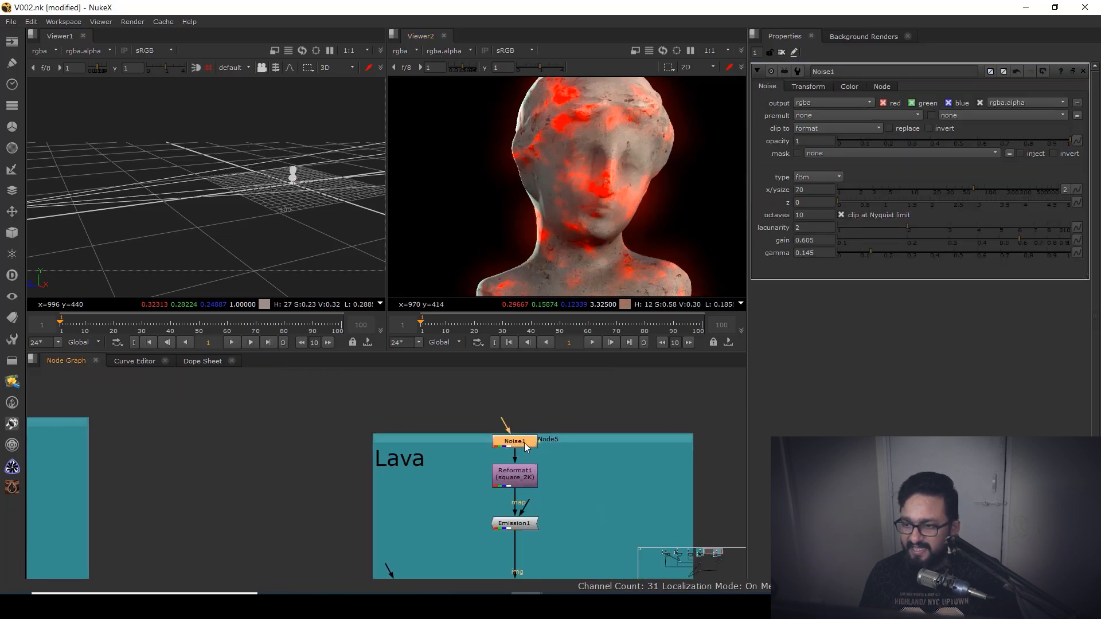
drag(970, 190, 963, 189)
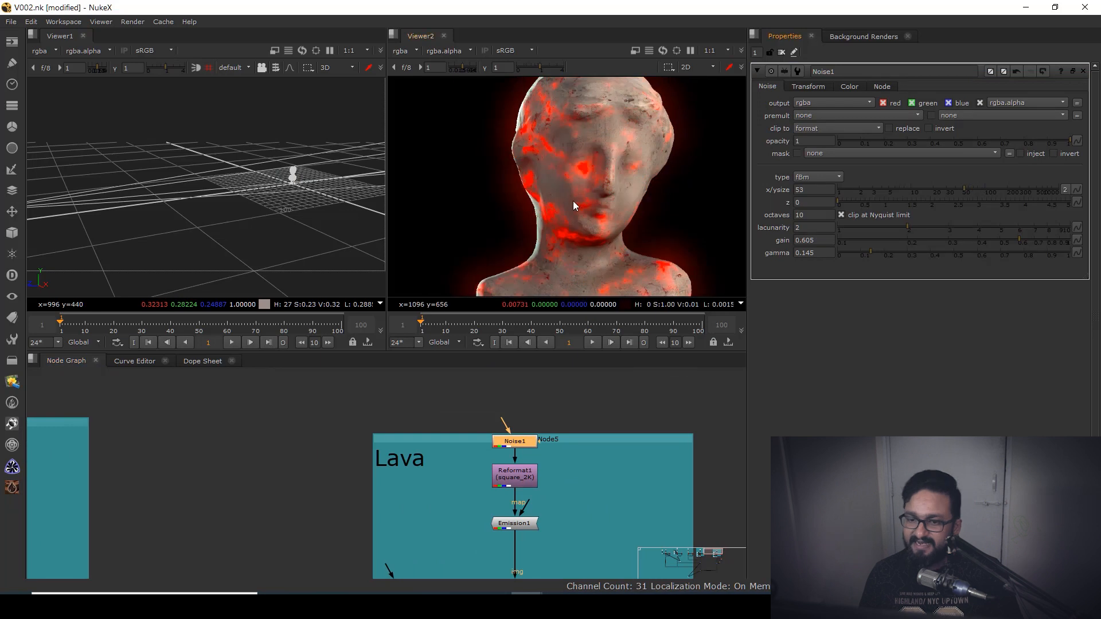
- Reopen Emission1 in the Lava group and set its emission to red 1.8, green -2.3575 and blue -2.3575
scroll(596, 212, down, 3)
mouse_move(559, 496)
mouse_down()
mouse_move(540, 381)
mouse_move(566, 400)
mouse_move(558, 492)
mouse_up()
scroll(530, 477, down, 3)
scroll(524, 458, up, 3)
double_click(510, 457)
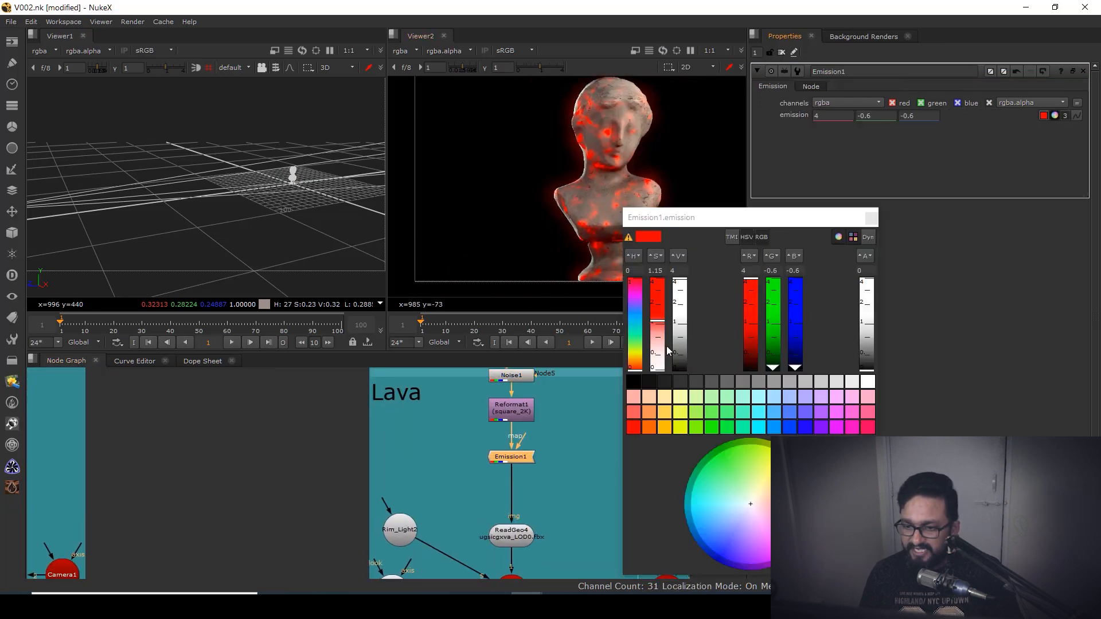
drag(754, 286, 757, 308)
drag(661, 322, 662, 306)
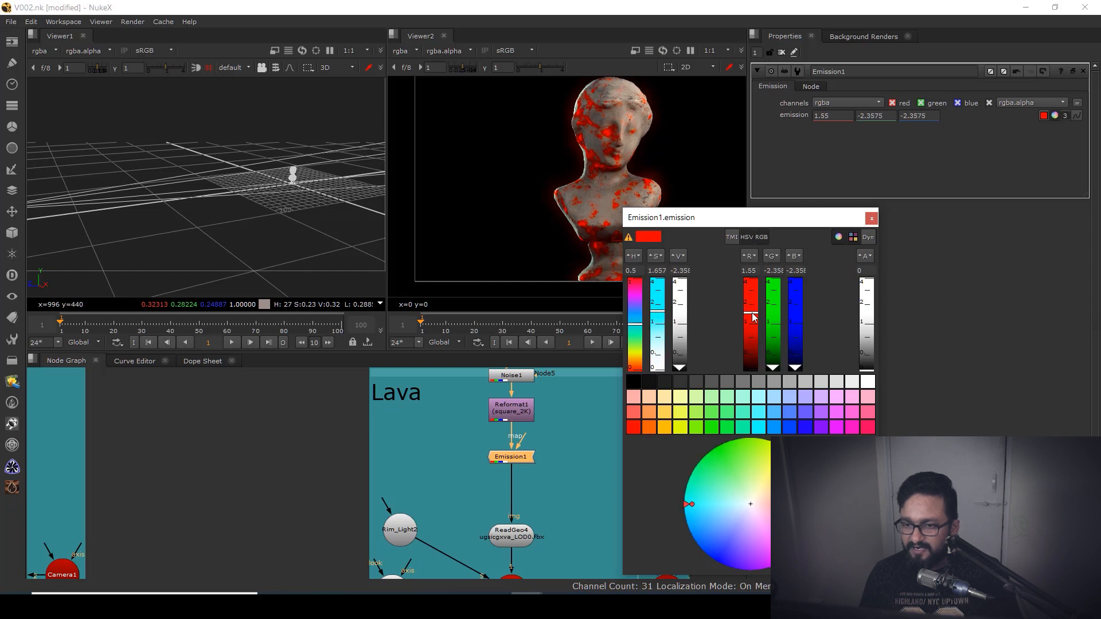
click(871, 218)
- Raise the mix of Merge6 below the Lava render to 0.515
drag(541, 490, 529, 370)
scroll(527, 474, down, 3)
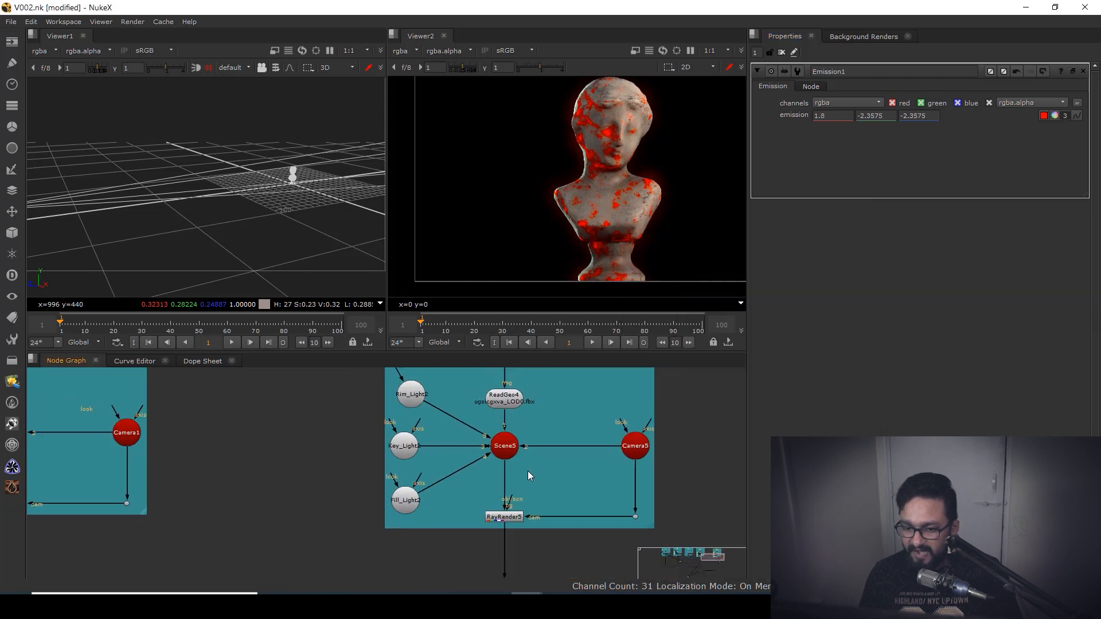
drag(526, 532, 524, 438)
scroll(508, 510, up, 4)
click(518, 481)
double_click(520, 480)
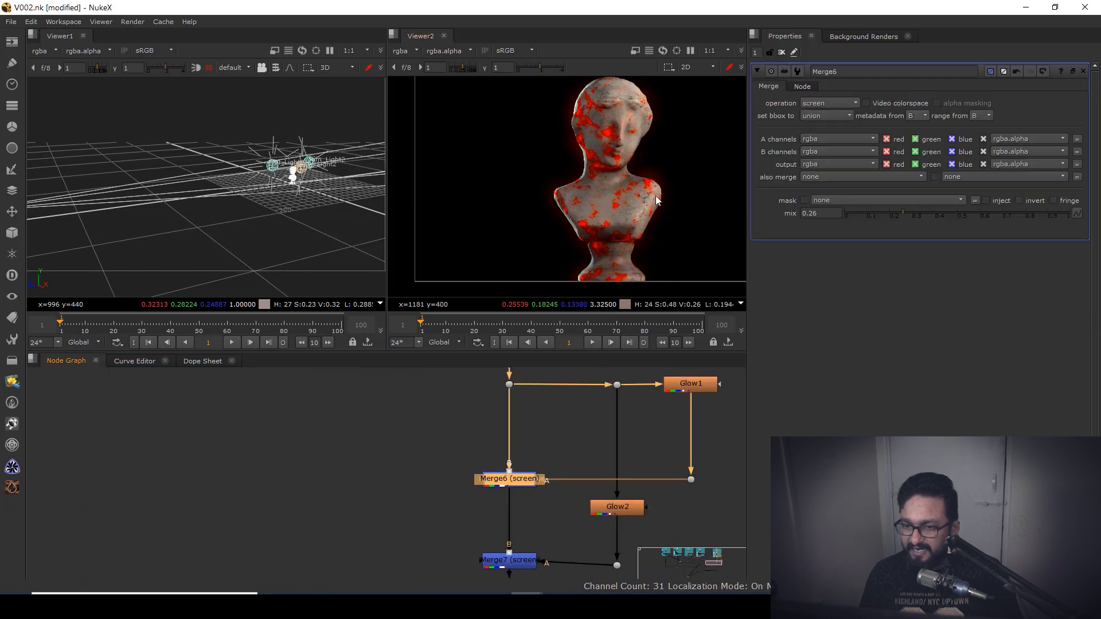
scroll(659, 223, up, 2)
drag(908, 212, 946, 219)
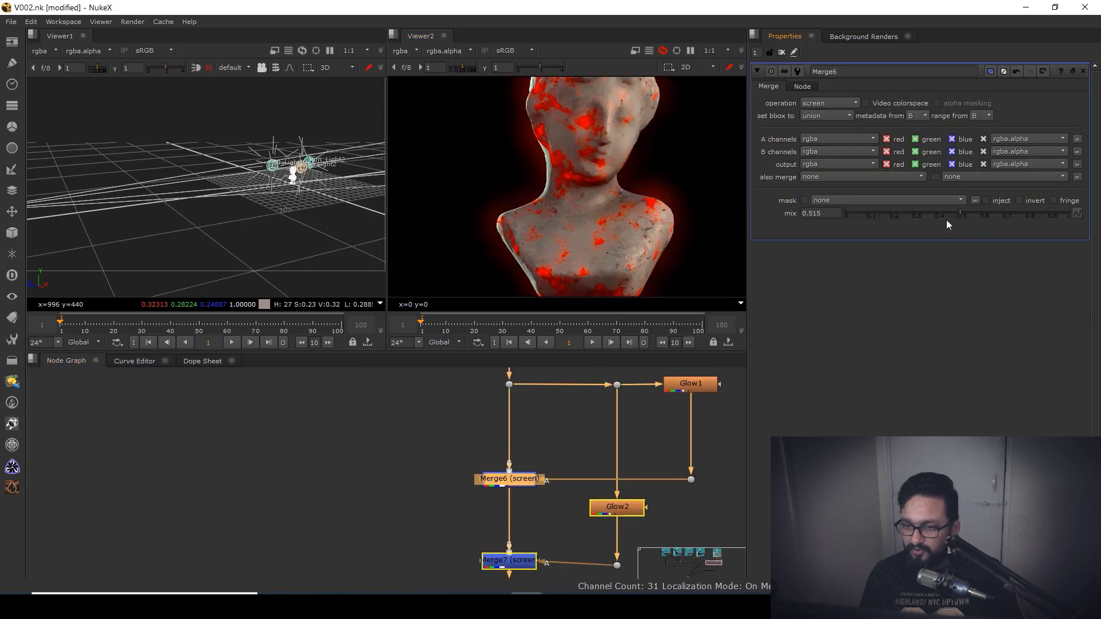
- Raise the mix of Merge7 to 0.425 and fit the full bust composite in Viewer2
drag(549, 524, 546, 459)
drag(518, 498, 518, 504)
double_click(518, 504)
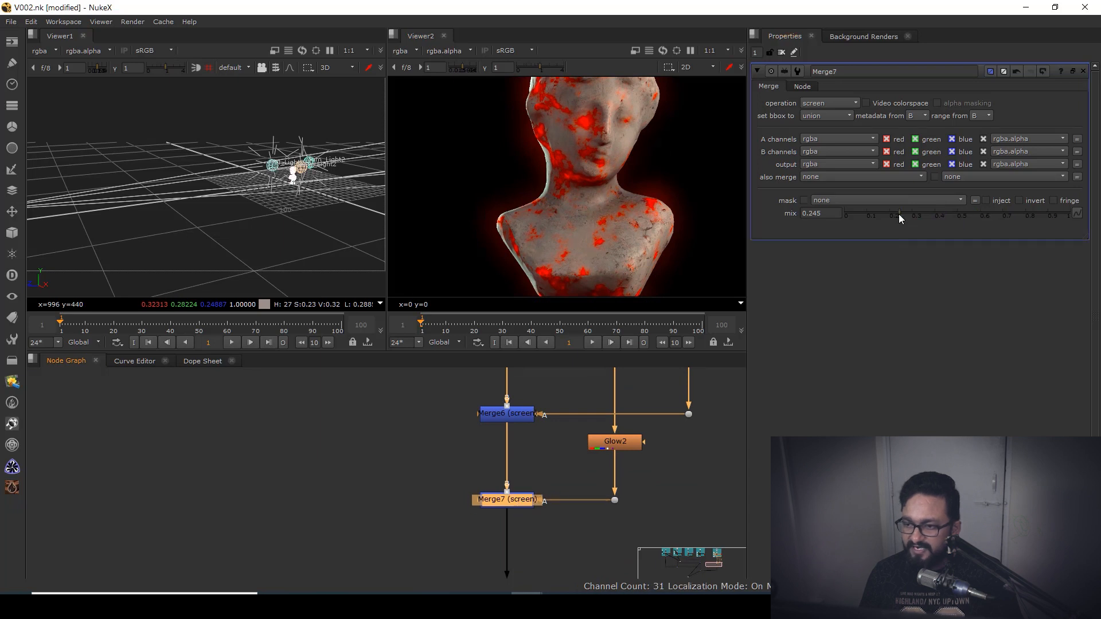
drag(900, 211, 941, 212)
key(f)
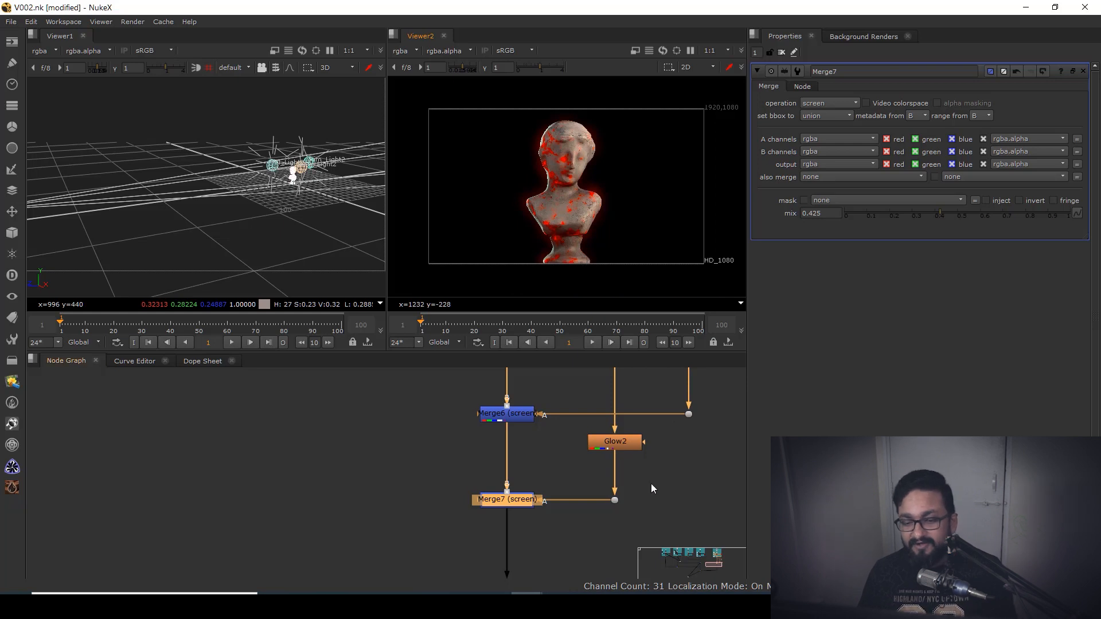
- Open the AOV settings of RayRender5 in the Lava group
drag(525, 452, 496, 379)
scroll(494, 395, down, 5)
scroll(481, 402, up, 6)
drag(454, 423, 524, 558)
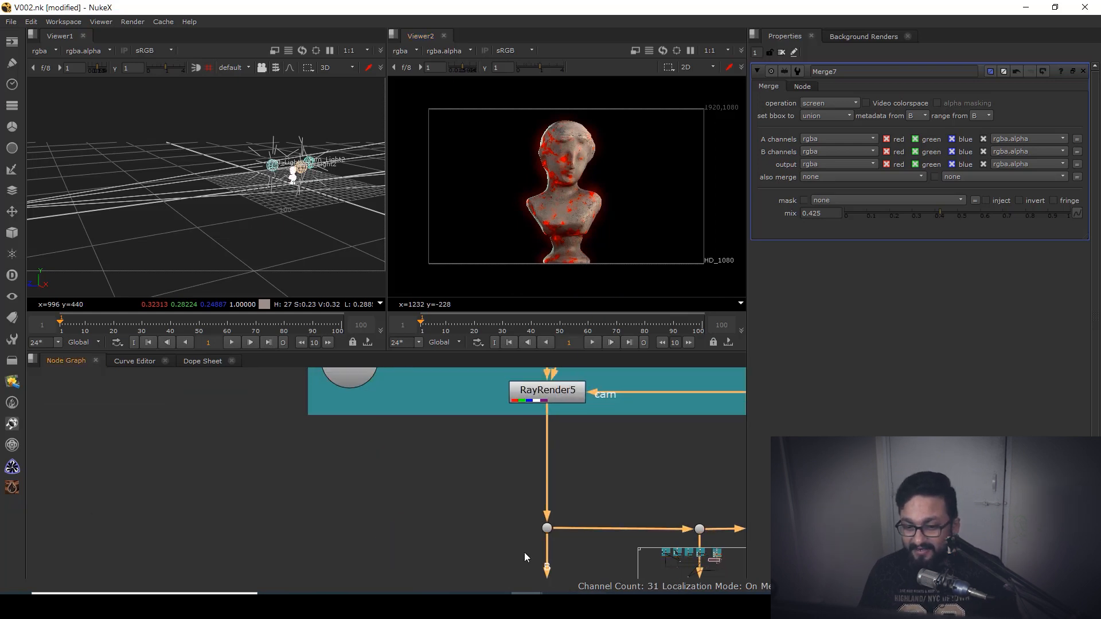
scroll(533, 487, up, 3)
double_click(505, 451)
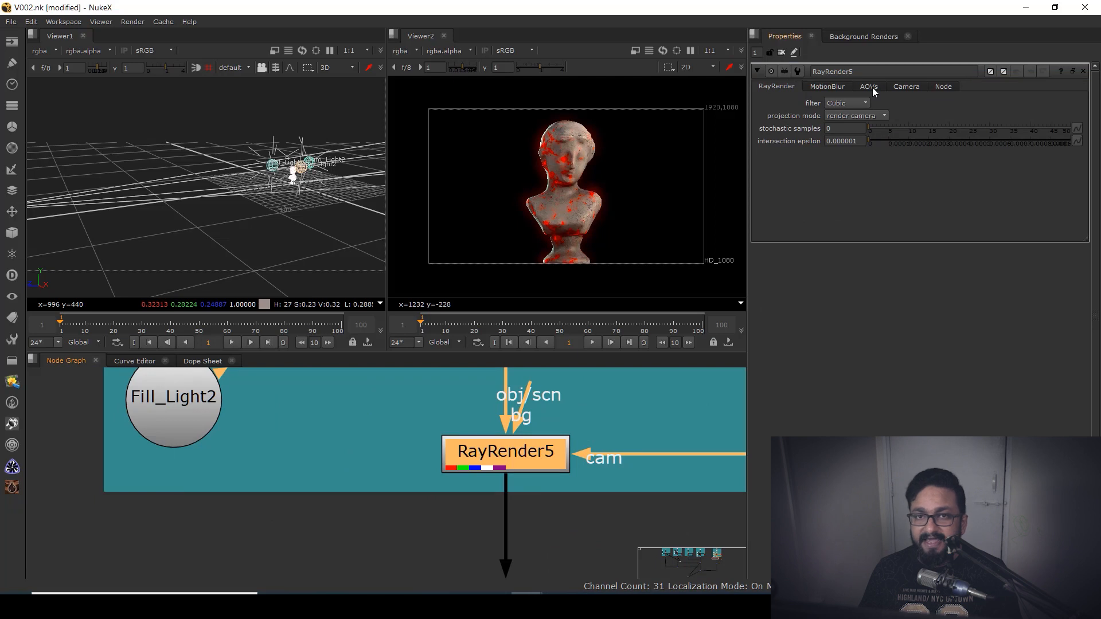
click(869, 87)
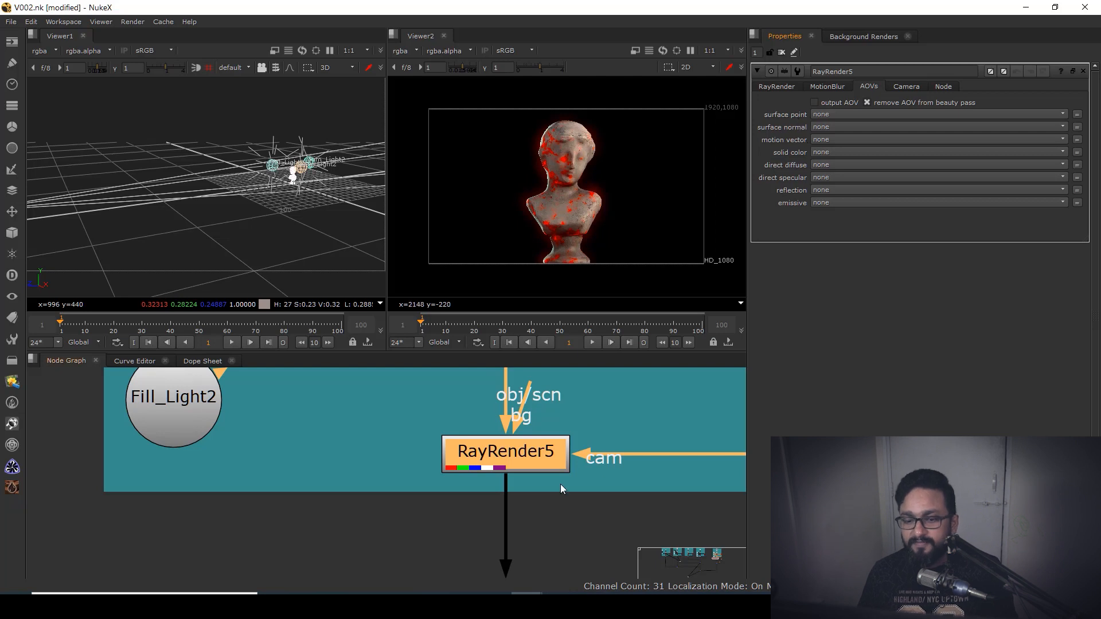
click(637, 483)
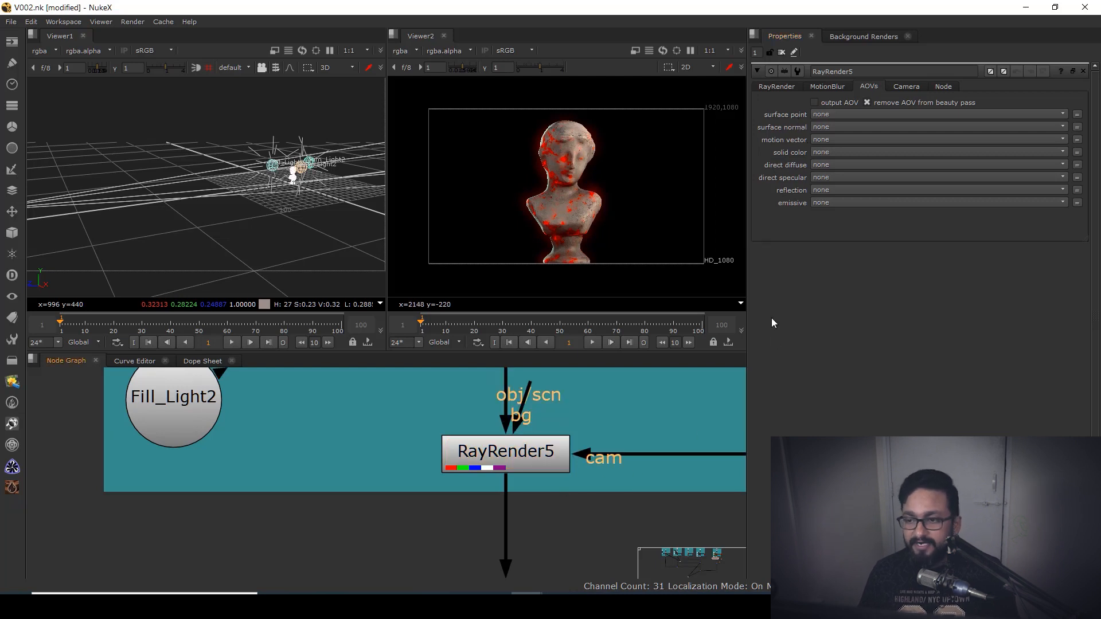
- Create a new layer named Position with rgba channels for the surface point AOV of RayRender5
click(1053, 114)
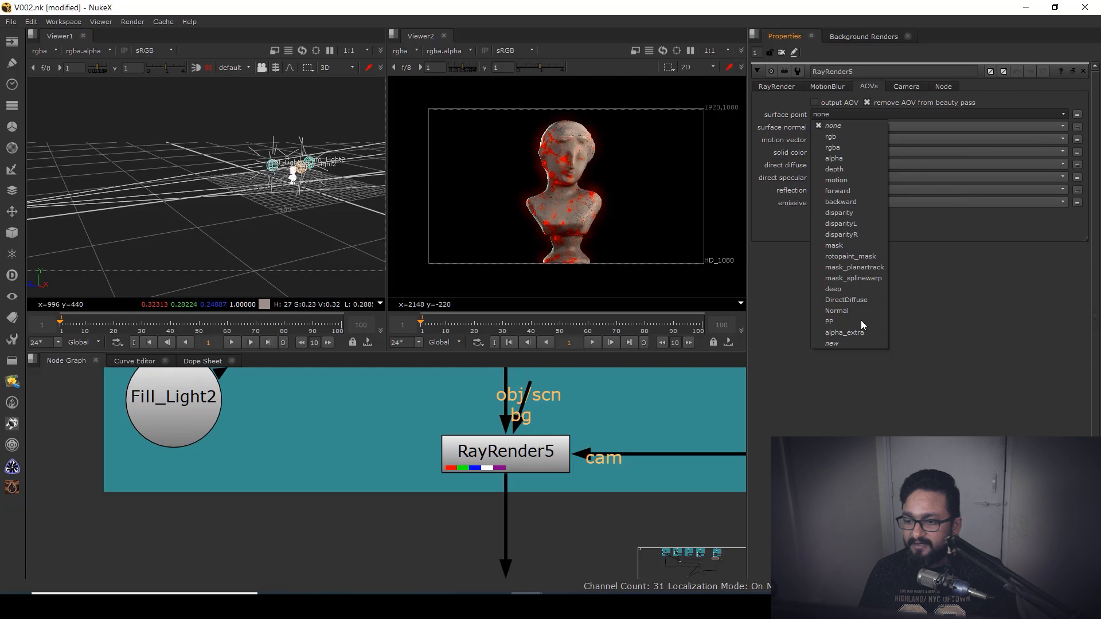
click(841, 344)
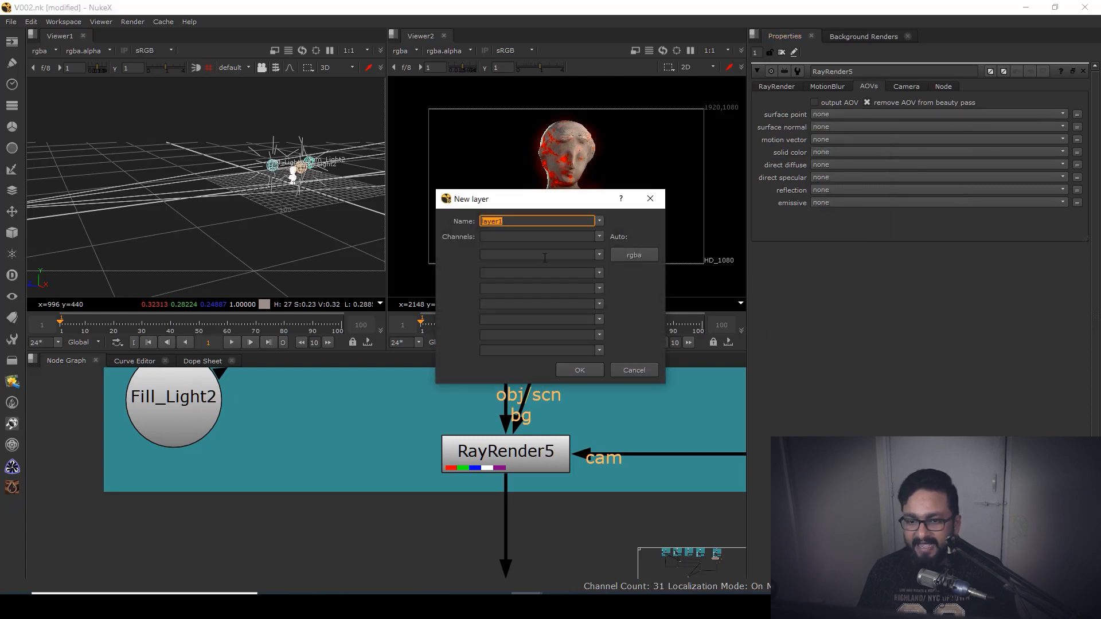
text(pOI)
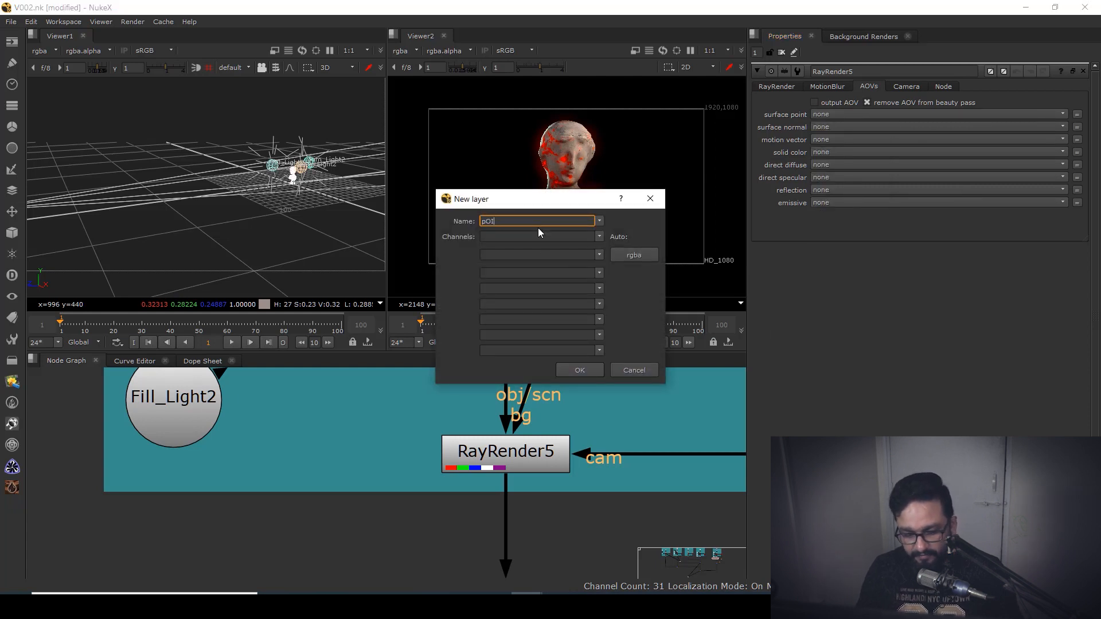
text(N)
key(BackSpace)
key(BackSpace)
key(BackSpace)
key(BackSpace)
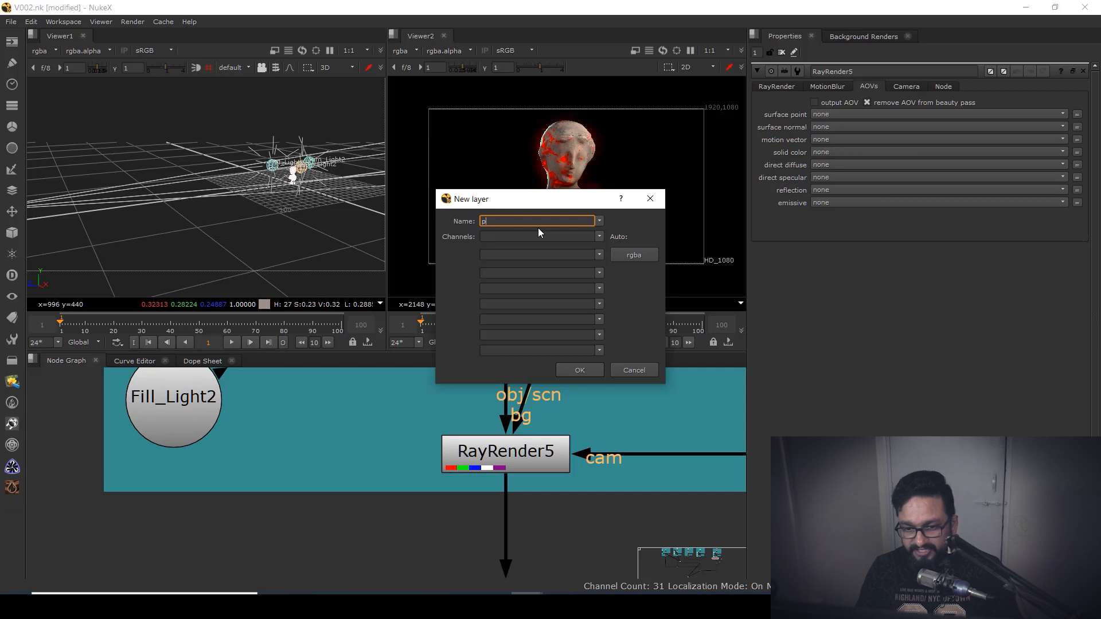
text(Position)
click(642, 256)
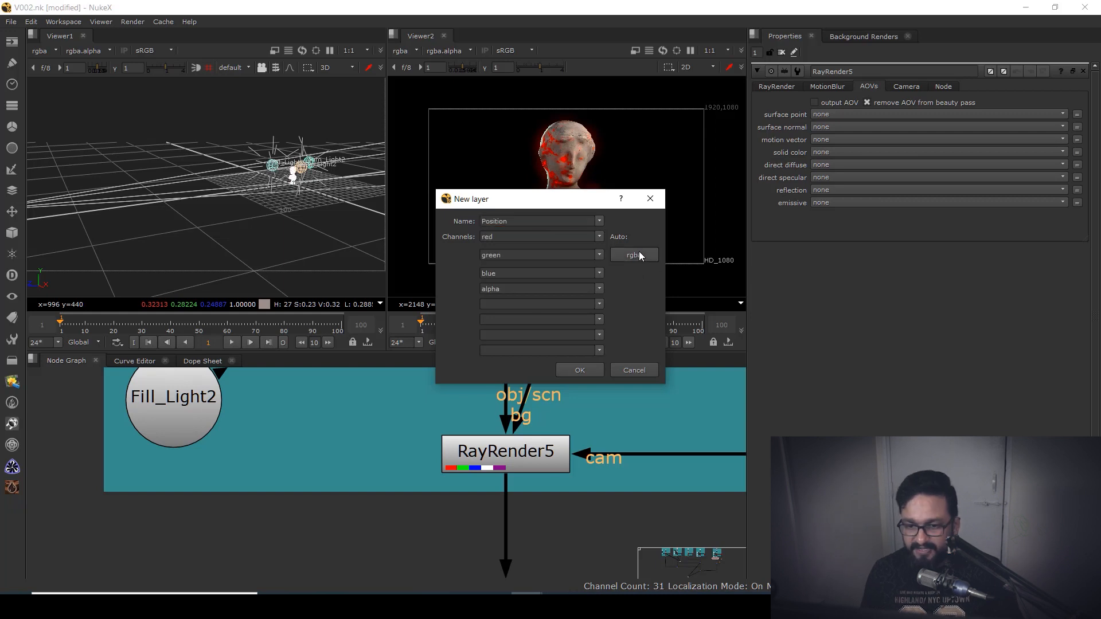
click(578, 371)
- Display the Position layer of RayRender5 in Viewer2 and enable its AOV output
click(525, 460)
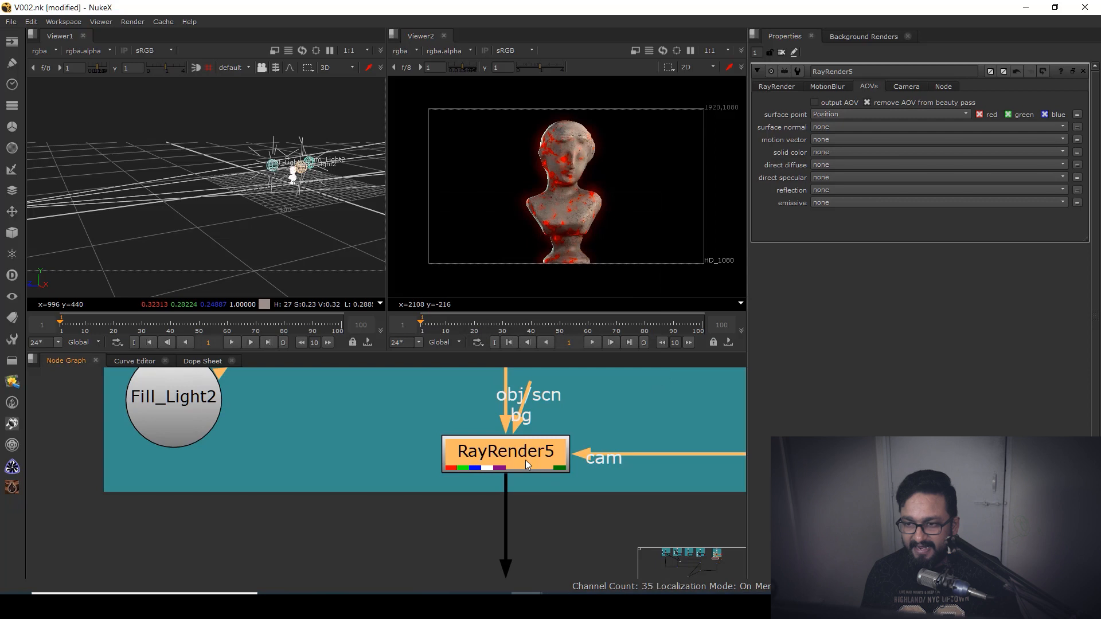
key(1)
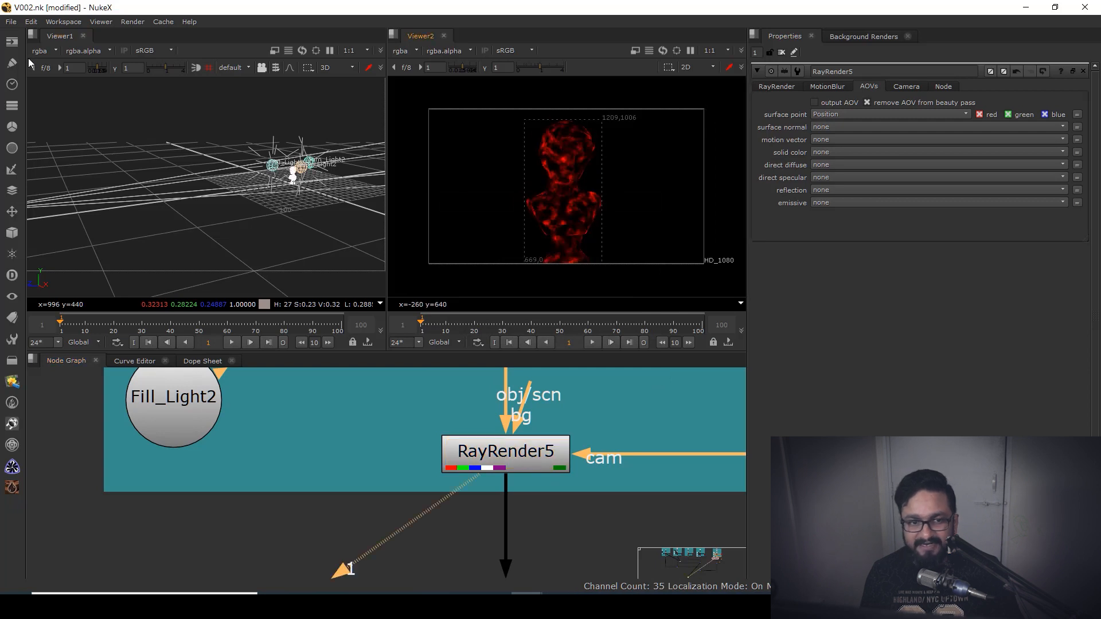
click(403, 53)
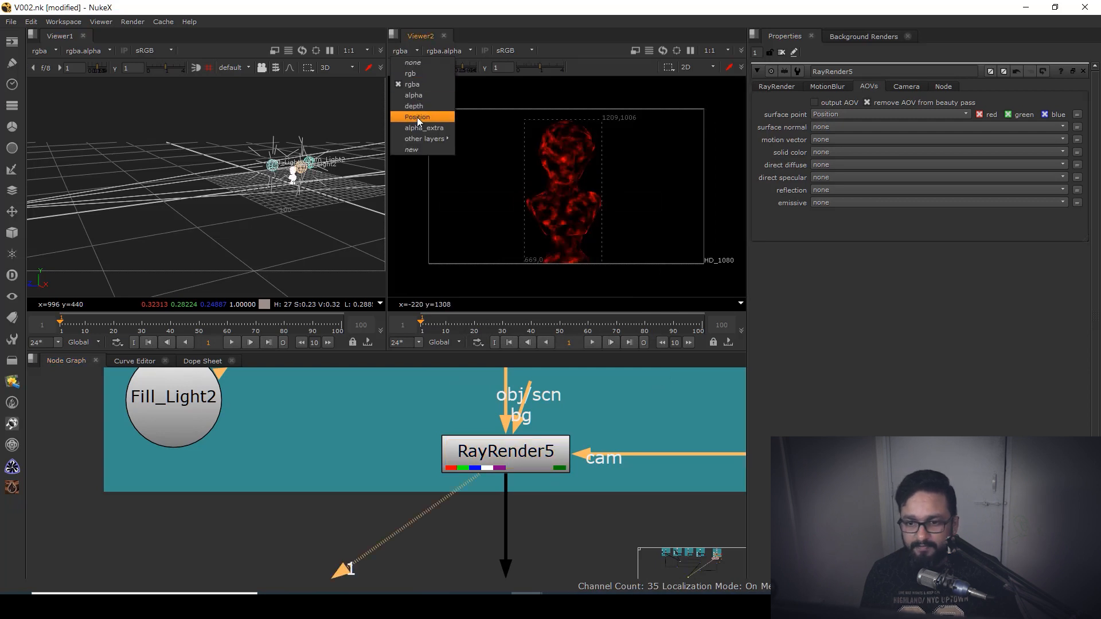
click(418, 118)
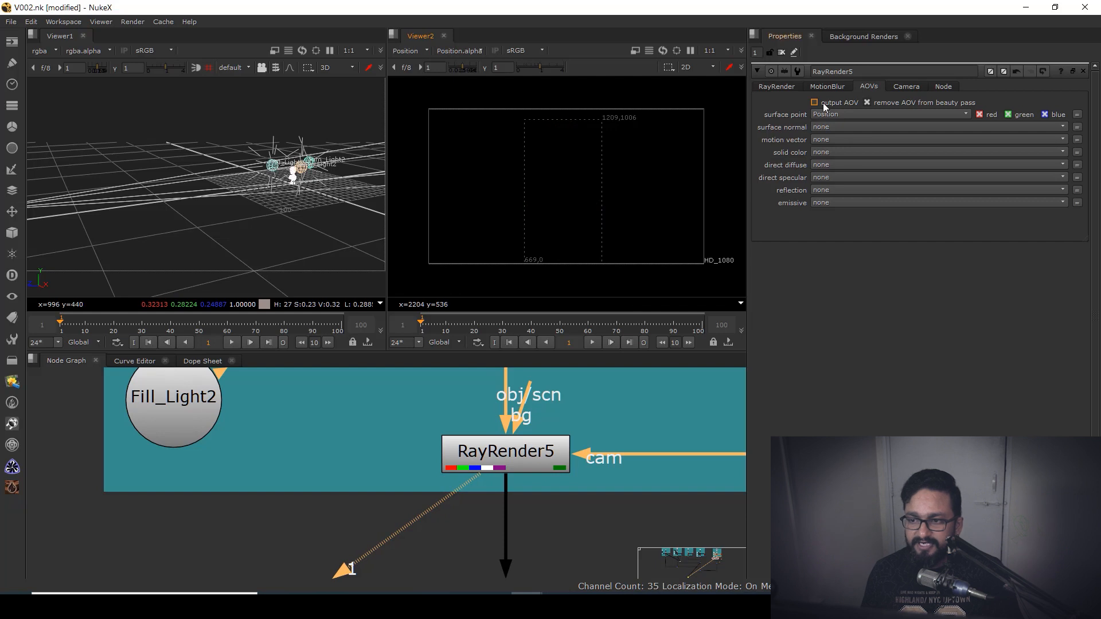
click(815, 103)
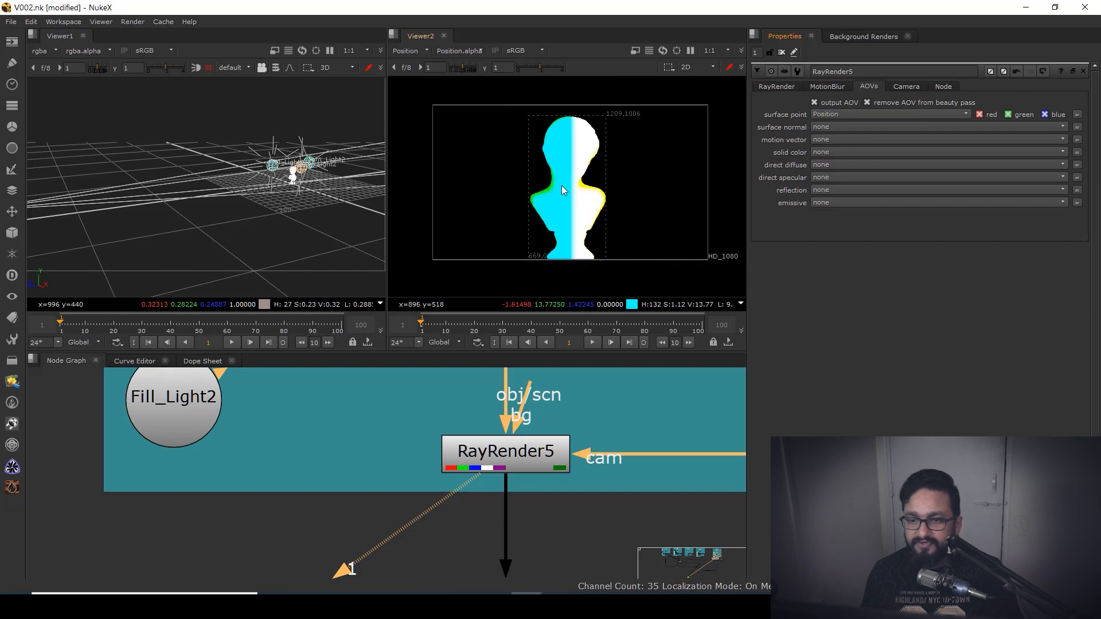
drag(512, 106, 642, 275)
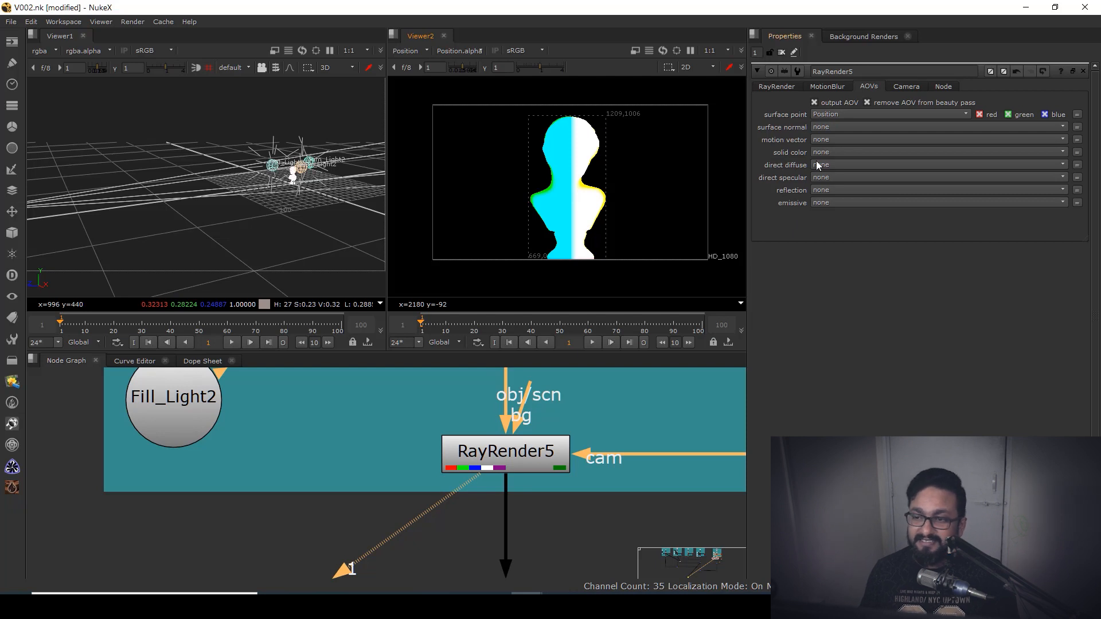
- Disable the AOV output of RayRender5 and switch Viewer2 back to the rgba layer
click(814, 102)
drag(557, 484, 562, 471)
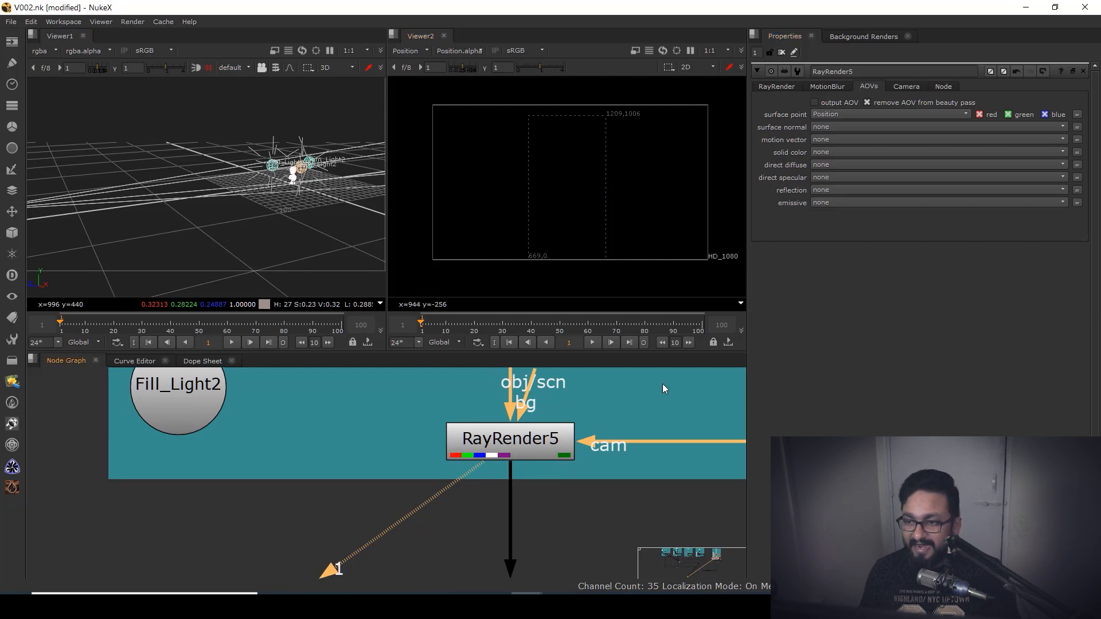
click(776, 86)
scroll(564, 460, down, 3)
scroll(564, 459, down, 1)
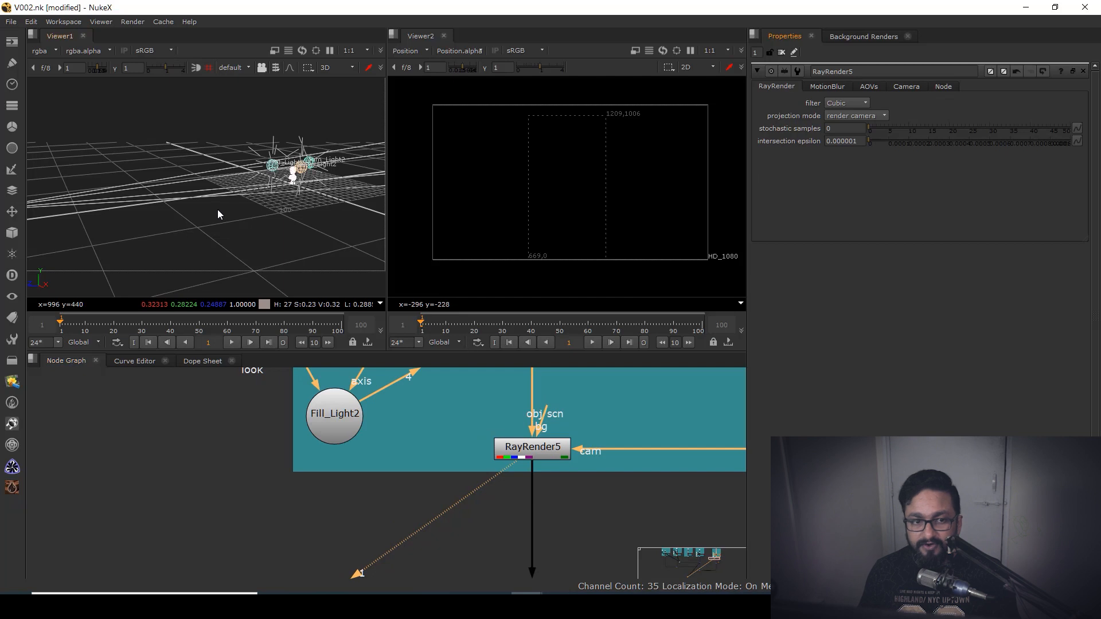
click(412, 52)
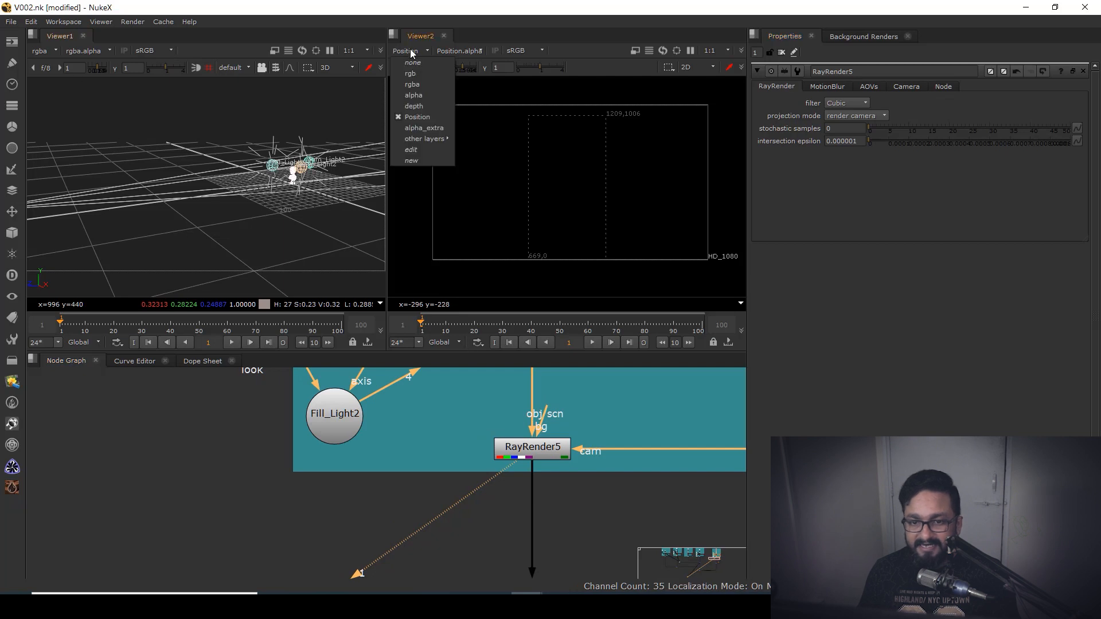
click(423, 86)
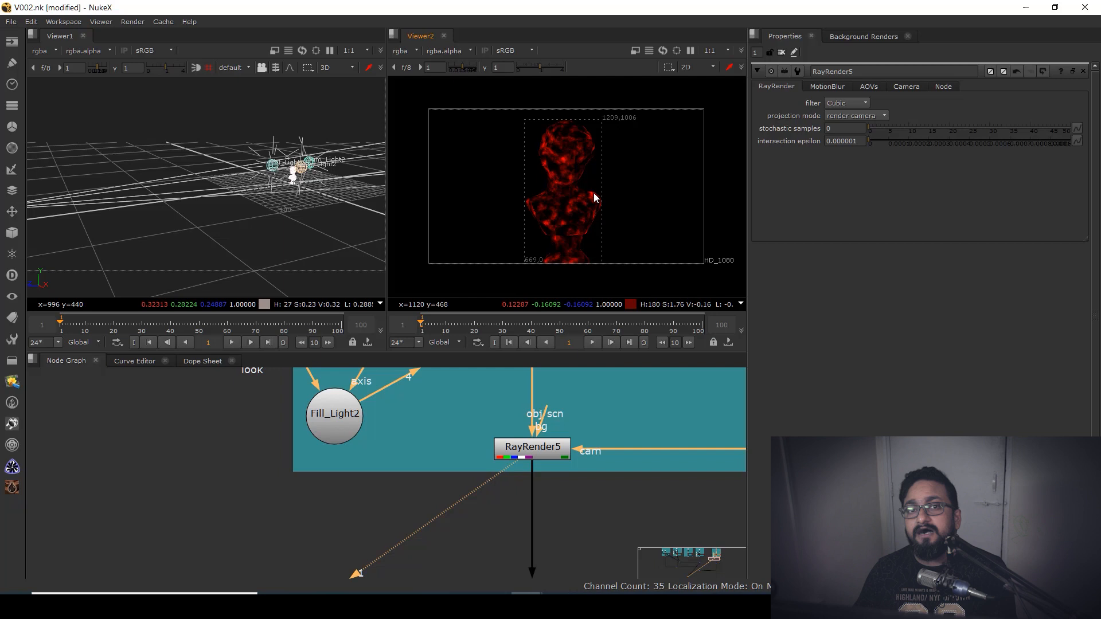
- Switch to the V001.nk script and examine the layout of its Reflection, Specular, AO, Diffuse and Lava groups
scroll(578, 474, down, 3)
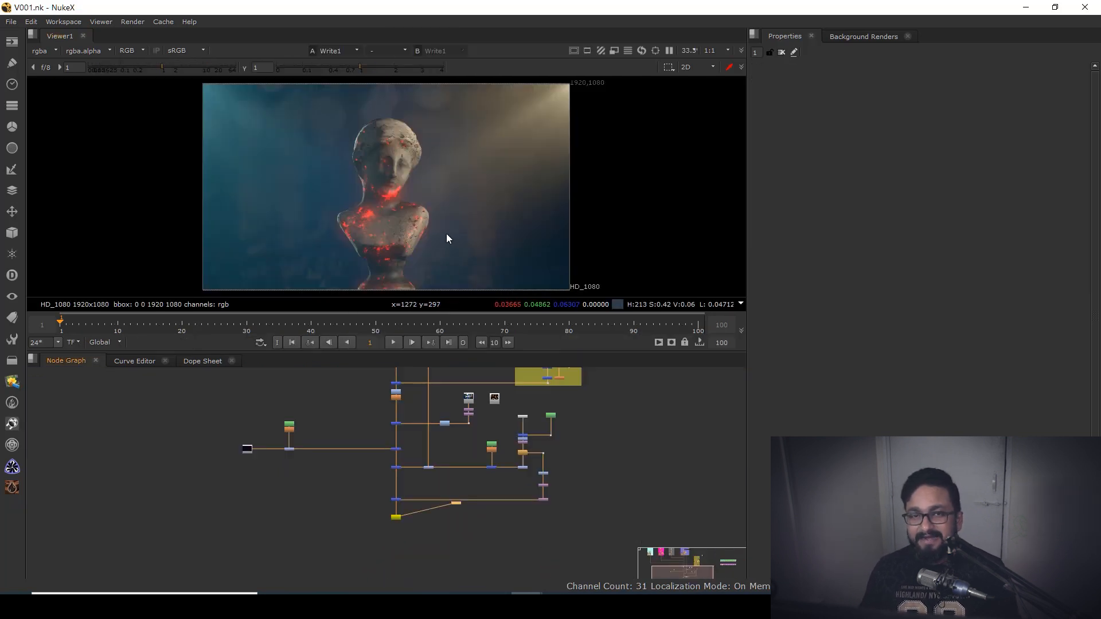
drag(438, 459, 463, 567)
drag(387, 373, 454, 486)
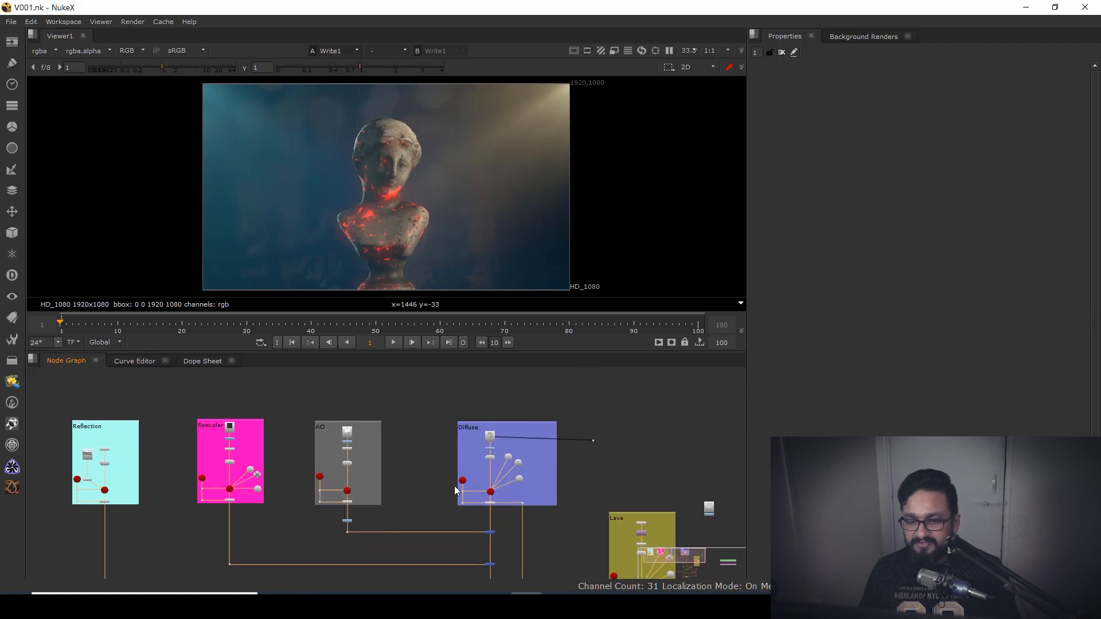
drag(187, 446, 291, 426)
drag(457, 489, 398, 462)
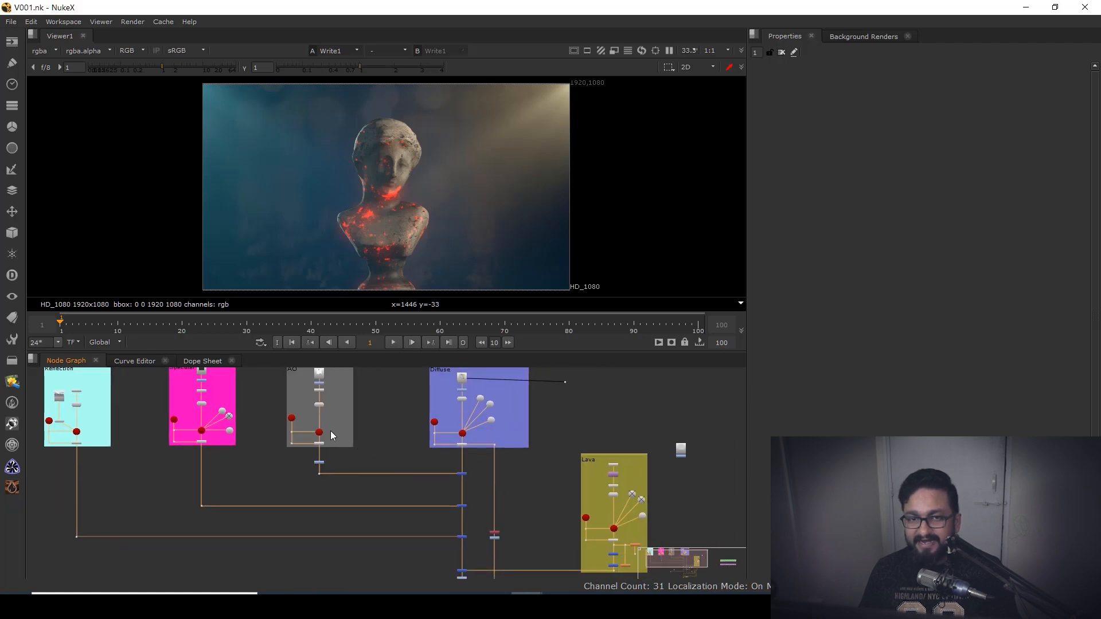
scroll(367, 461, up, 8)
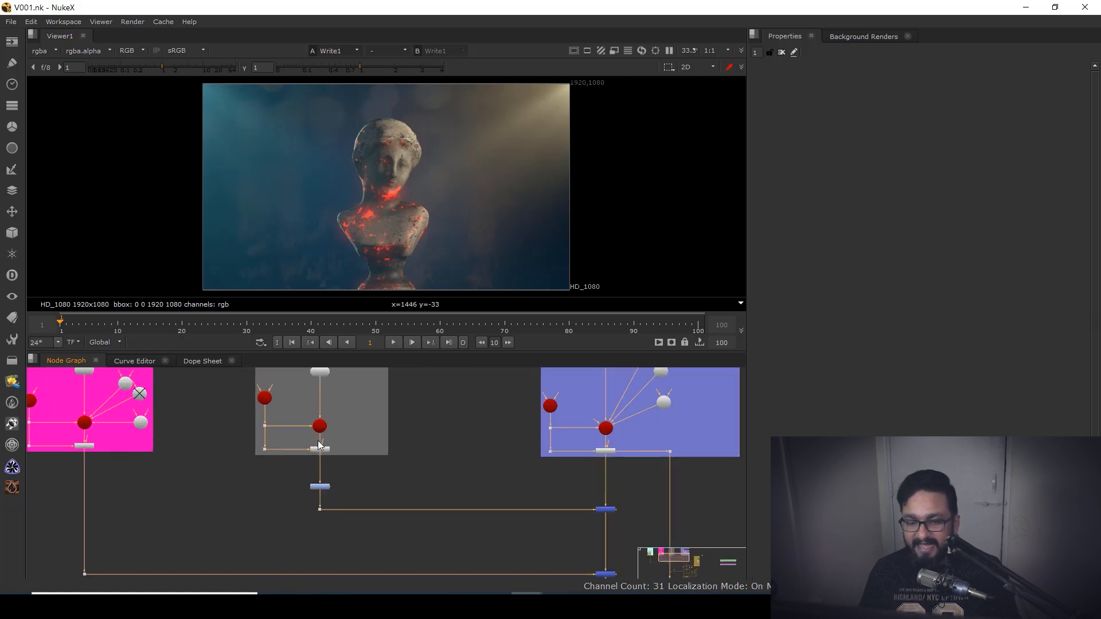
- View the output of RayRender2 in the AO group, and compare it with the Grade6 node below
click(322, 458)
key(1)
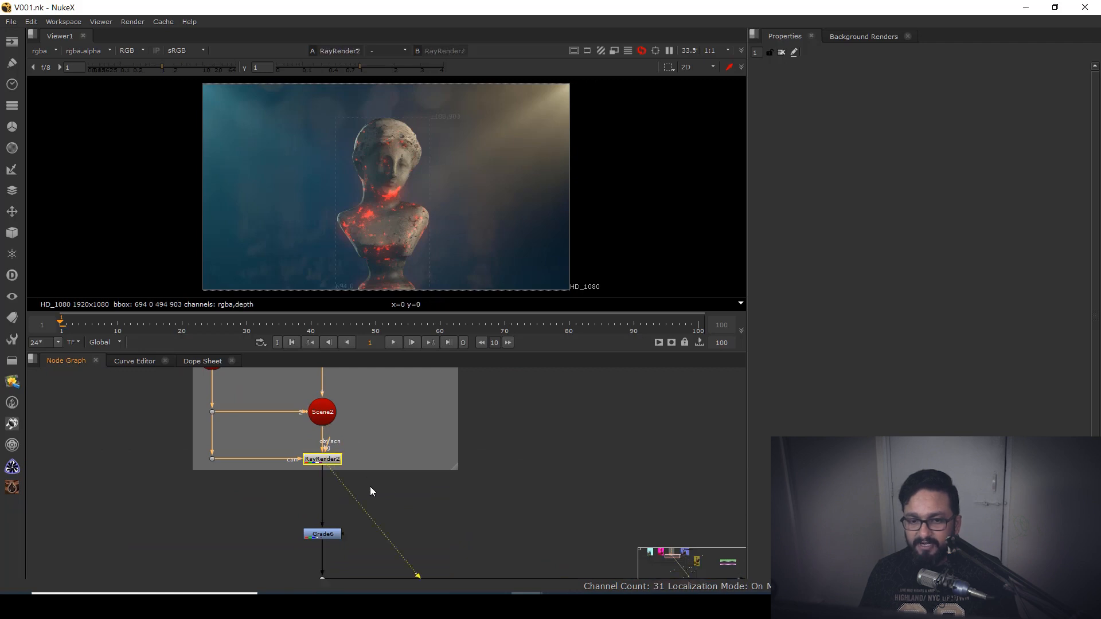
scroll(367, 493, up, 3)
click(343, 495)
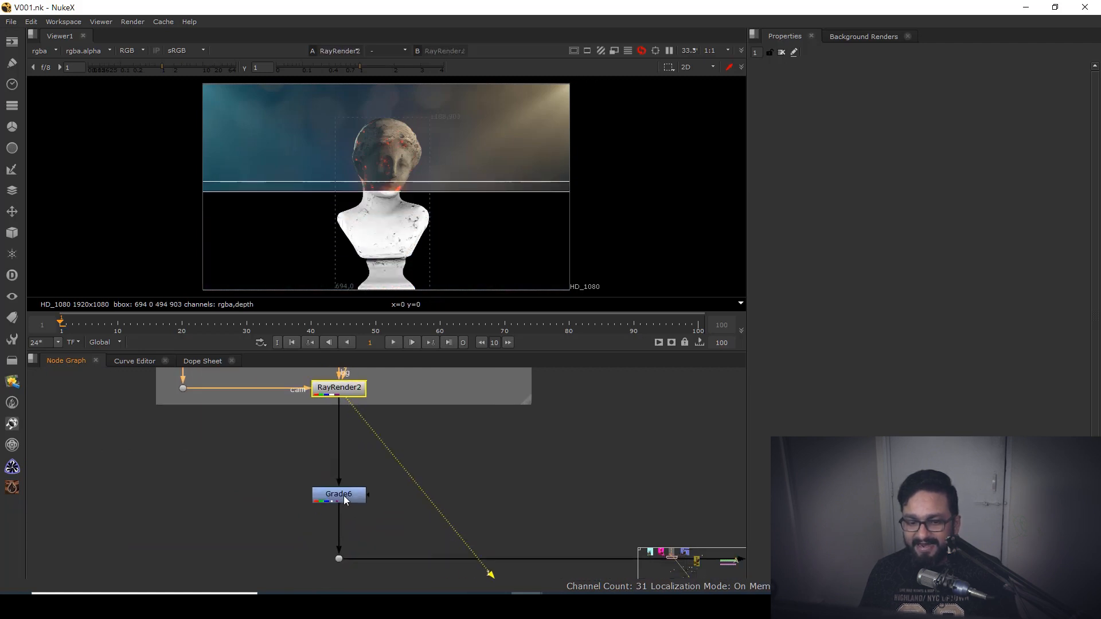
key(1)
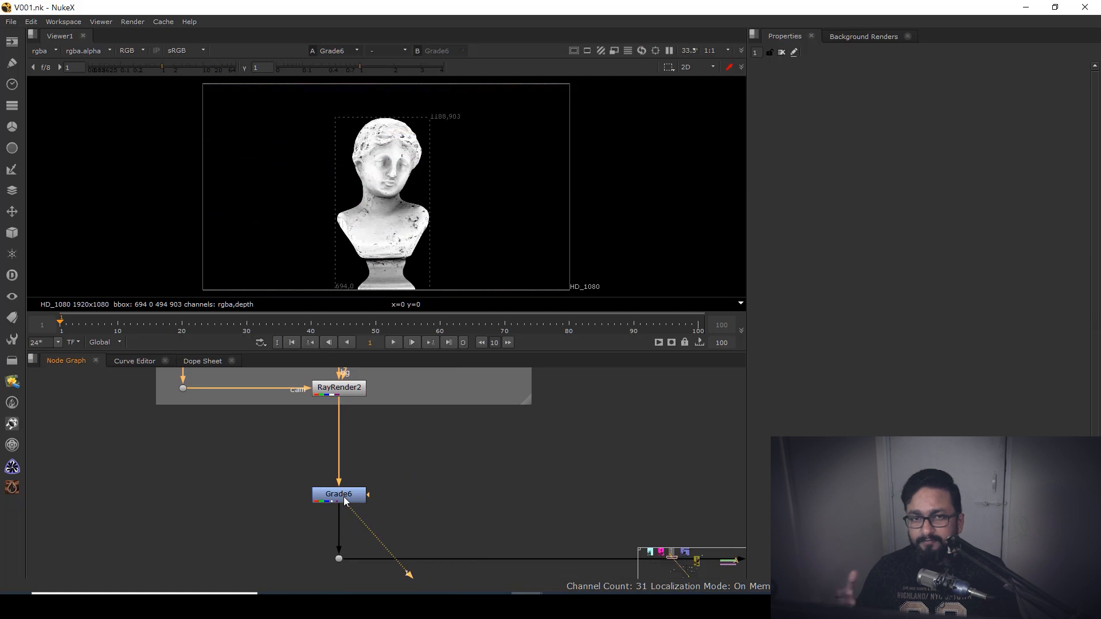
- View the output of RayRender1 in the Diffuse group to examine the diffuse pass
scroll(412, 470, down, 4)
scroll(418, 469, down, 1)
drag(744, 479, 627, 471)
drag(159, 486, 466, 476)
drag(711, 447, 281, 466)
scroll(397, 449, up, 3)
click(397, 449)
key(1)
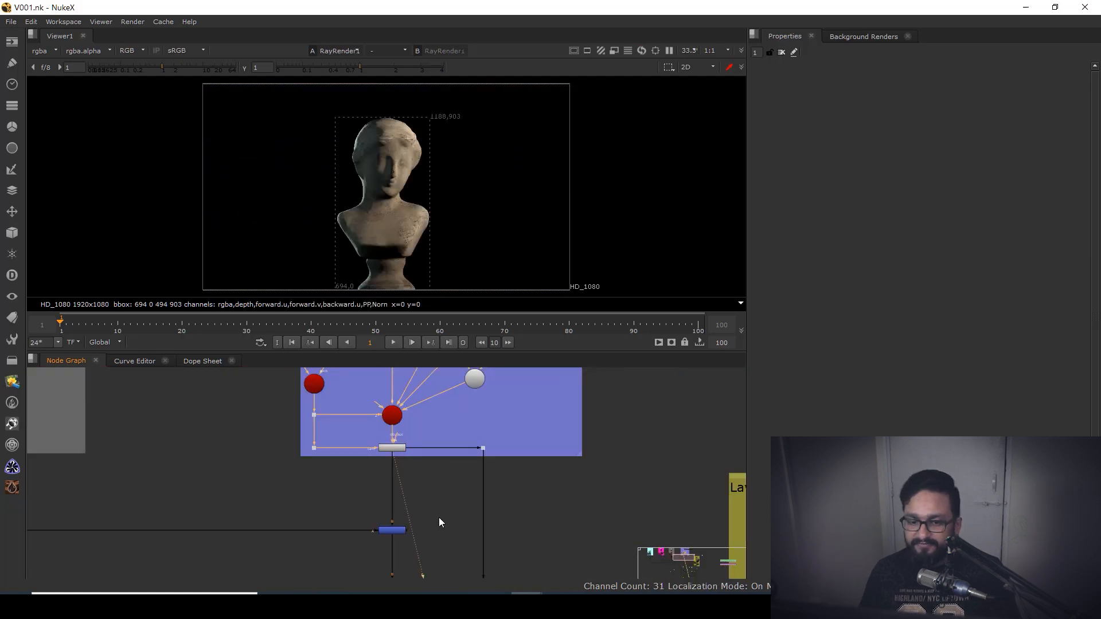
- View each successive merge below the Diffuse group, down to Merge4, to examine how the passes build up the bust
scroll(441, 521, up, 3)
drag(366, 417, 496, 478)
key(1)
click(484, 497)
drag(474, 523, 501, 388)
drag(376, 432, 485, 395)
key(1)
click(469, 525)
drag(406, 467, 496, 453)
key(1)
click(498, 542)
drag(478, 543, 445, 494)
click(447, 486)
key(1)
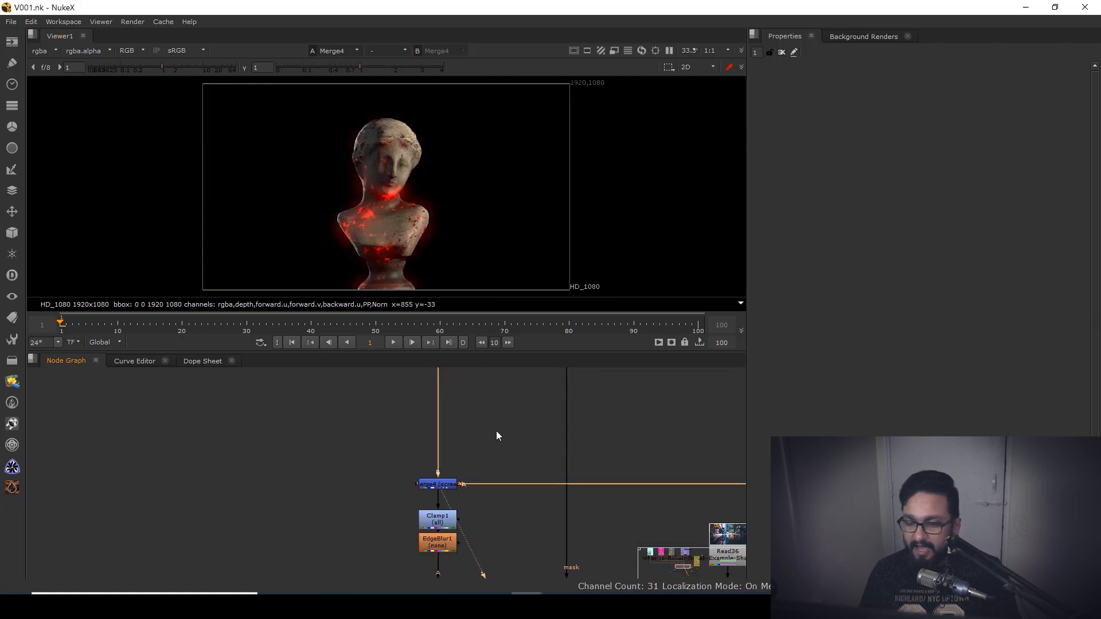
- Examine how the Lava group's RayRender5, glow nodes and screen merges connect to Merge4 in the main comp branch
scroll(497, 431, down, 3)
drag(687, 443, 417, 513)
drag(574, 482, 489, 456)
scroll(490, 456, up, 3)
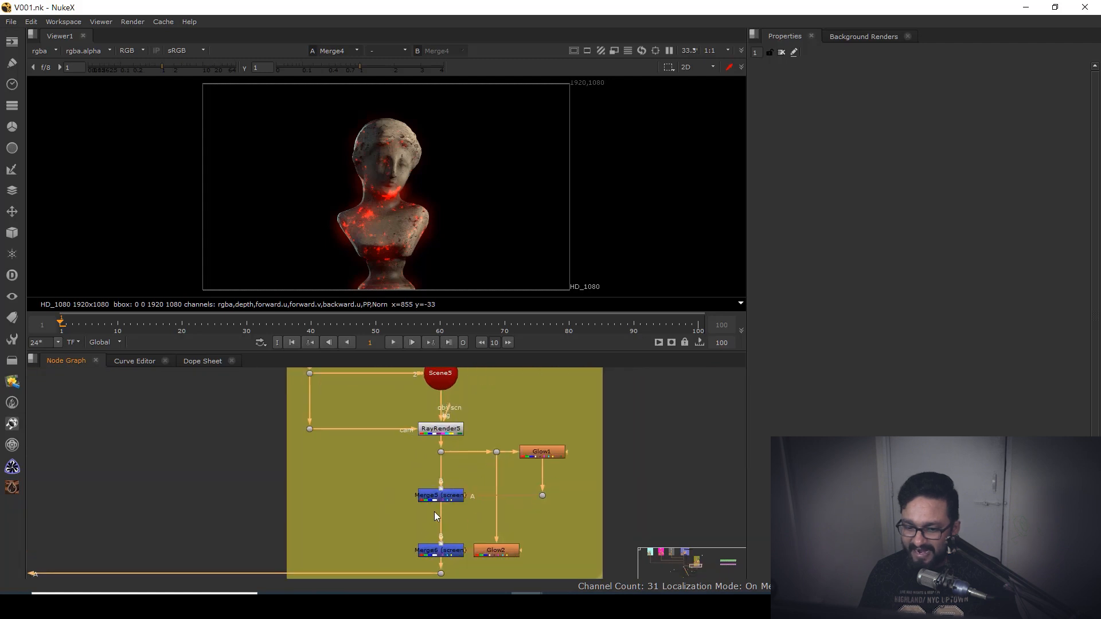
scroll(498, 502, down, 4)
scroll(423, 517, up, 1)
drag(423, 517, 661, 501)
drag(301, 536, 393, 461)
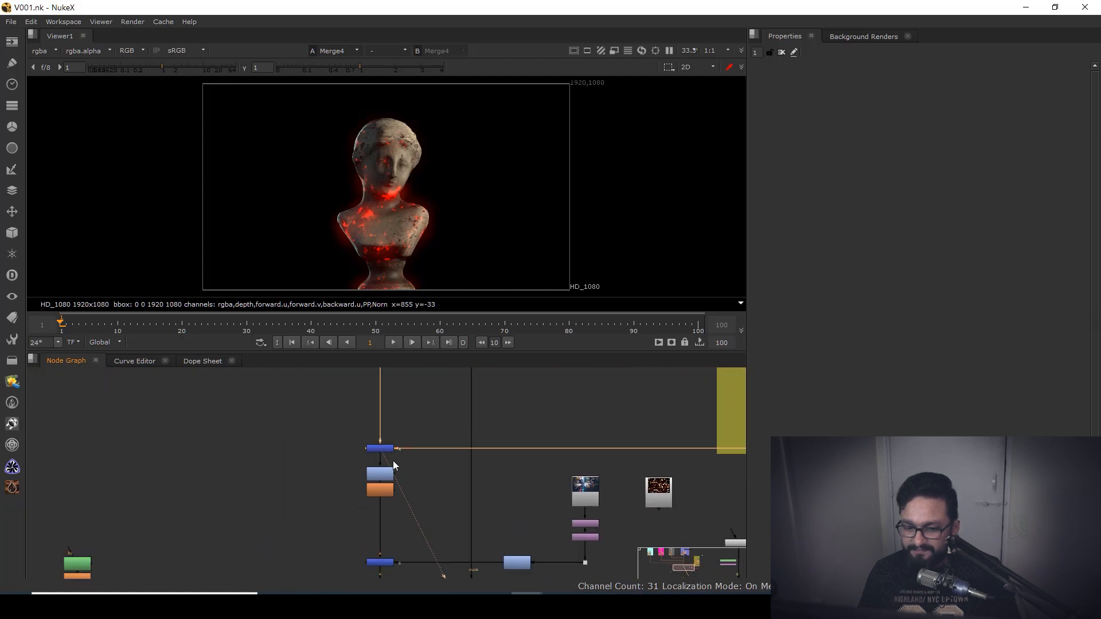
- View the outputs of Clamp1 and EdgeBlur1 in the alpha channel to compare the bust's shoulder edge, and return to the colour display
scroll(379, 472, up, 4)
click(376, 474)
key(1)
scroll(411, 235, up, 4)
scroll(431, 207, up, 6)
key(a)
click(387, 511)
key(1)
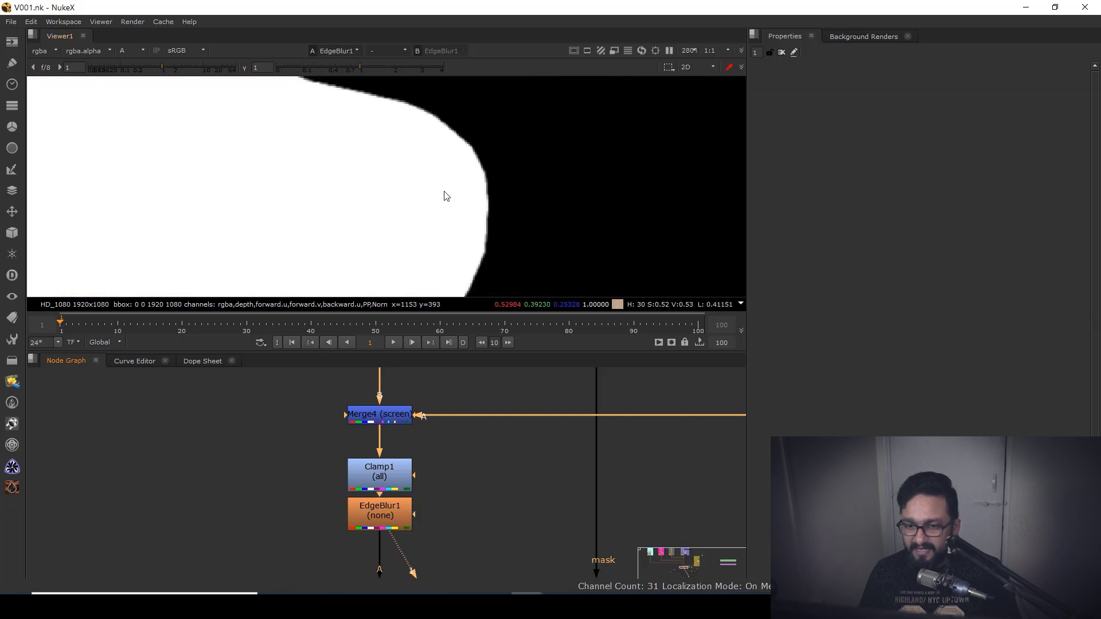
key(a)
scroll(456, 518, down, 5)
scroll(455, 519, down, 2)
- View the outputs of Shuffle1 and Grade10 to examine how the bust mask is made
drag(458, 439, 451, 528)
scroll(450, 528, up, 8)
drag(410, 496, 433, 466)
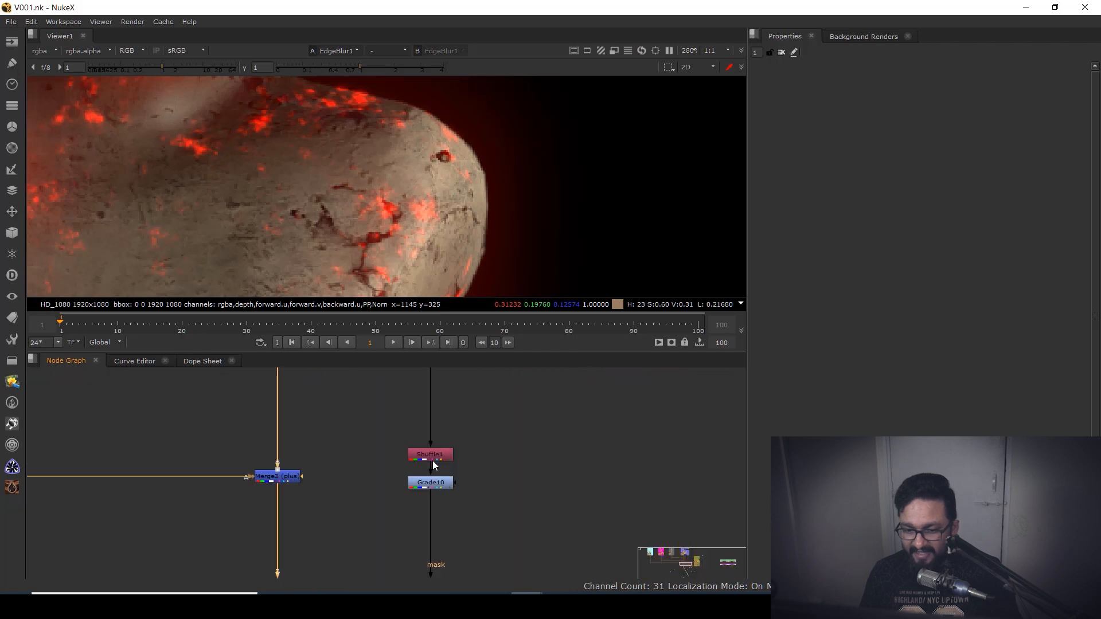
click(431, 457)
key(1)
scroll(412, 206, down, 10)
click(427, 485)
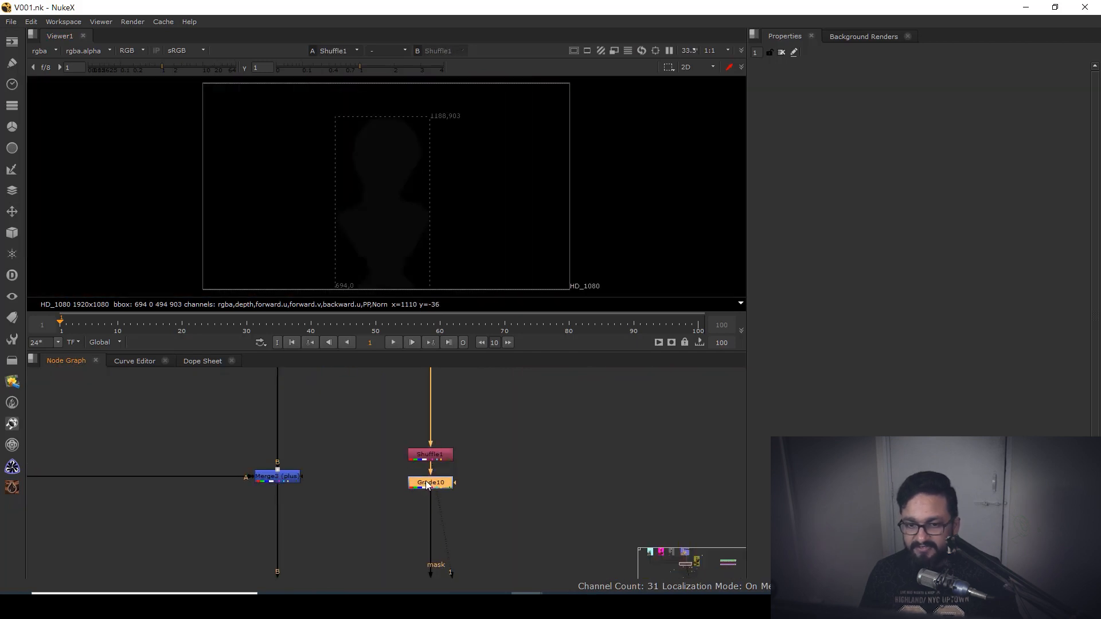
key(1)
scroll(470, 541, down, 8)
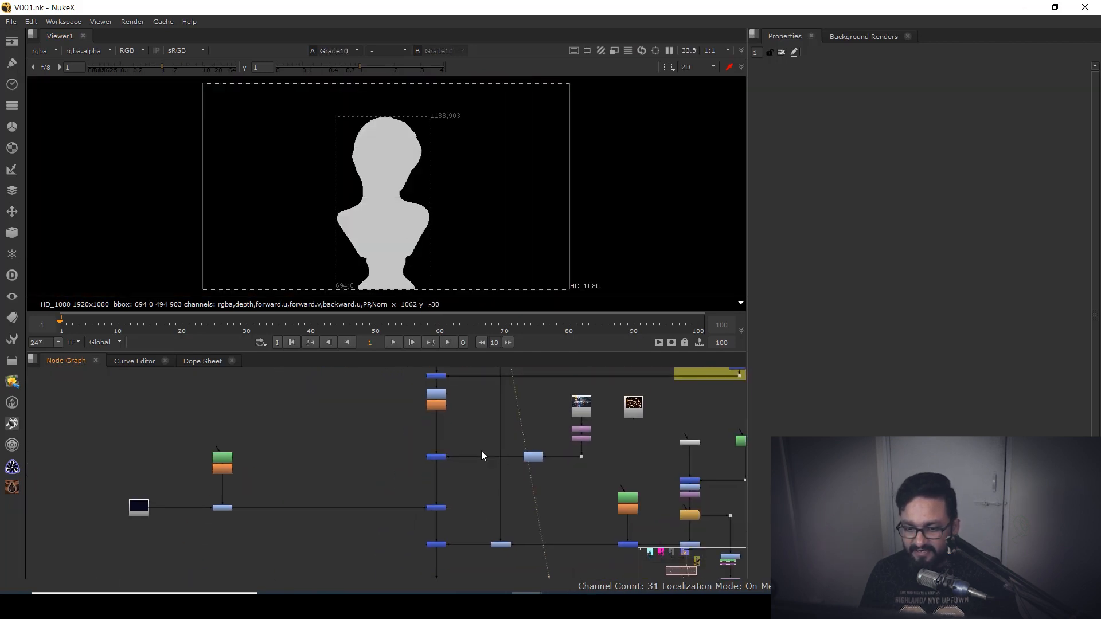
- View the output of Merge12 below EdgeBlur1 to examine the bust over the bokeh background
scroll(485, 403, up, 1)
drag(484, 404, 358, 510)
drag(666, 438, 461, 363)
scroll(473, 453, down, 2)
drag(178, 447, 370, 379)
scroll(369, 380, up, 2)
click(440, 447)
key(1)
drag(540, 450, 474, 490)
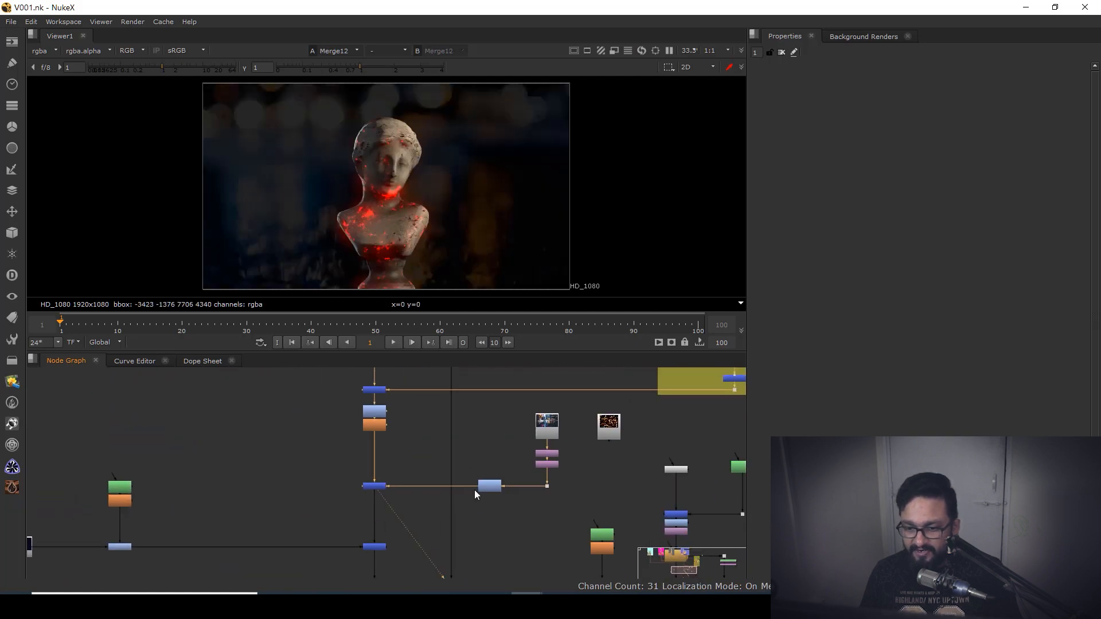
- View Read36, Transform3 and Multiply1 in turn to examine the bokeh background's processing, opening the Multiply1 properties
scroll(545, 426, up, 3)
click(561, 429)
key(1)
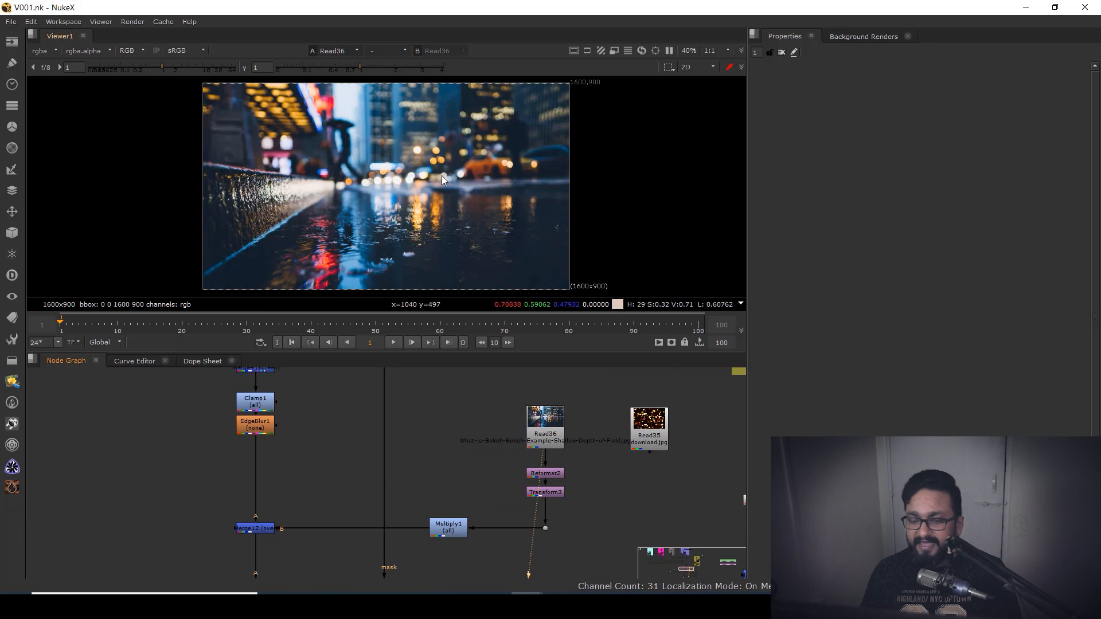
click(554, 492)
key(1)
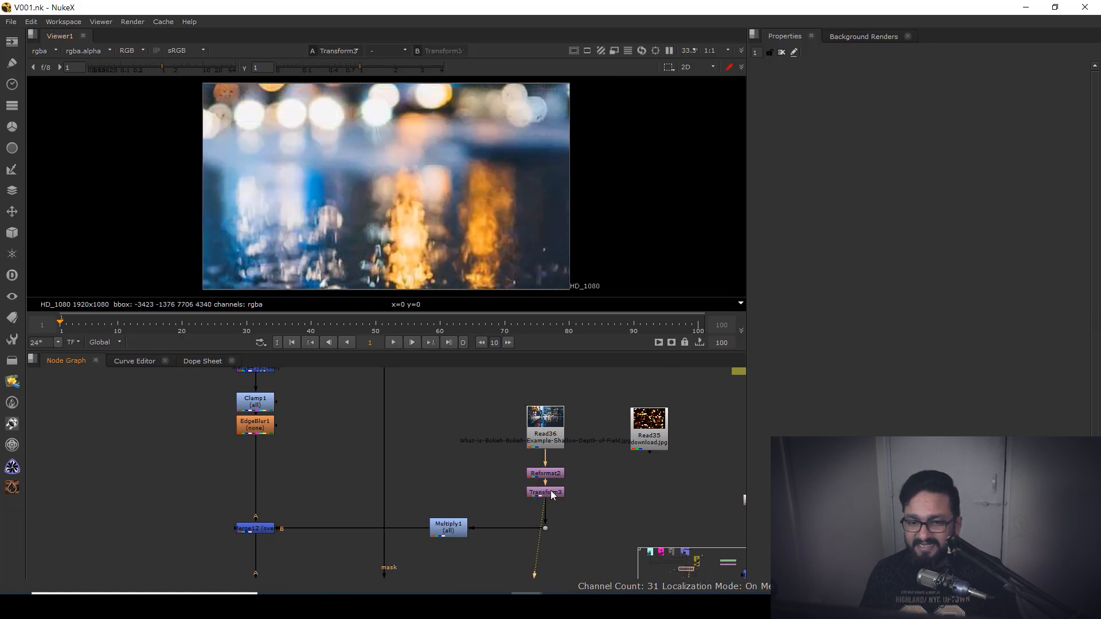
drag(481, 521, 540, 500)
double_click(508, 508)
key(1)
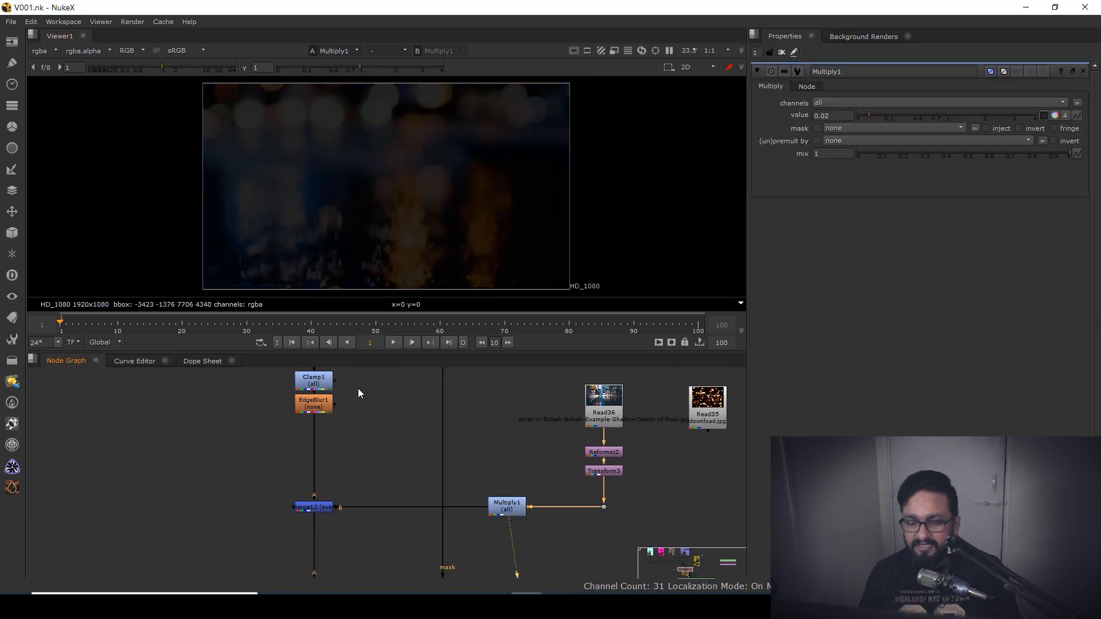
- View Merge12 again to check how EdgeBlur1's bust combines with the darkened background
click(314, 507)
key(1)
click(311, 410)
click(318, 509)
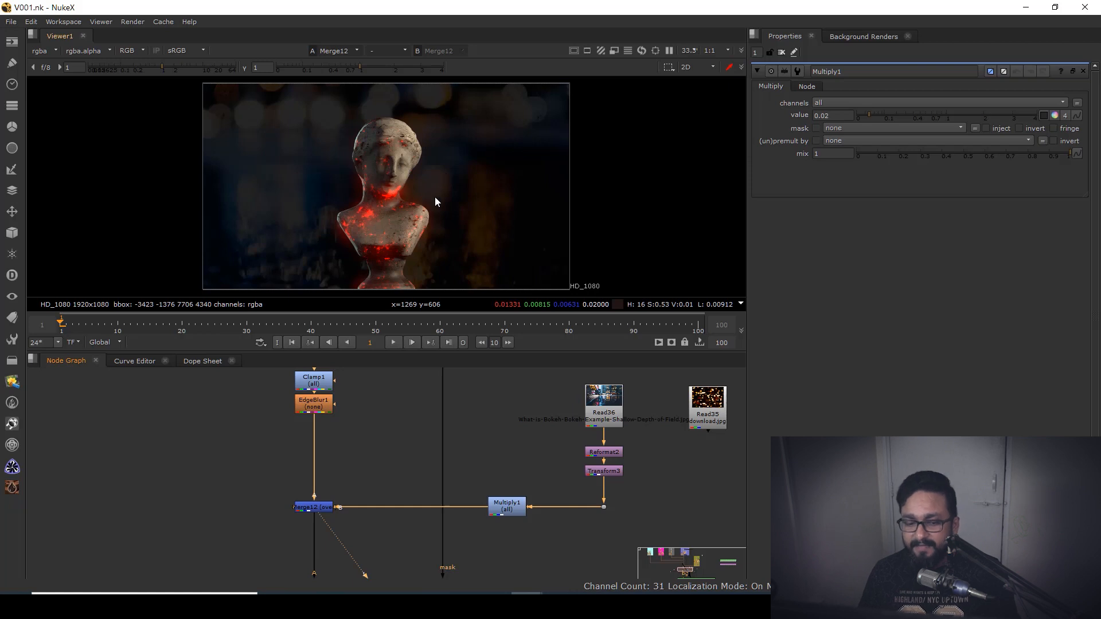
- View the outputs of Constant1 and Grade5 to examine the blue backdrop and its roto-masked brightening
scroll(363, 467, down, 5)
drag(415, 486, 505, 424)
scroll(260, 463, up, 2)
scroll(260, 463, up, 2)
click(110, 463)
key(1)
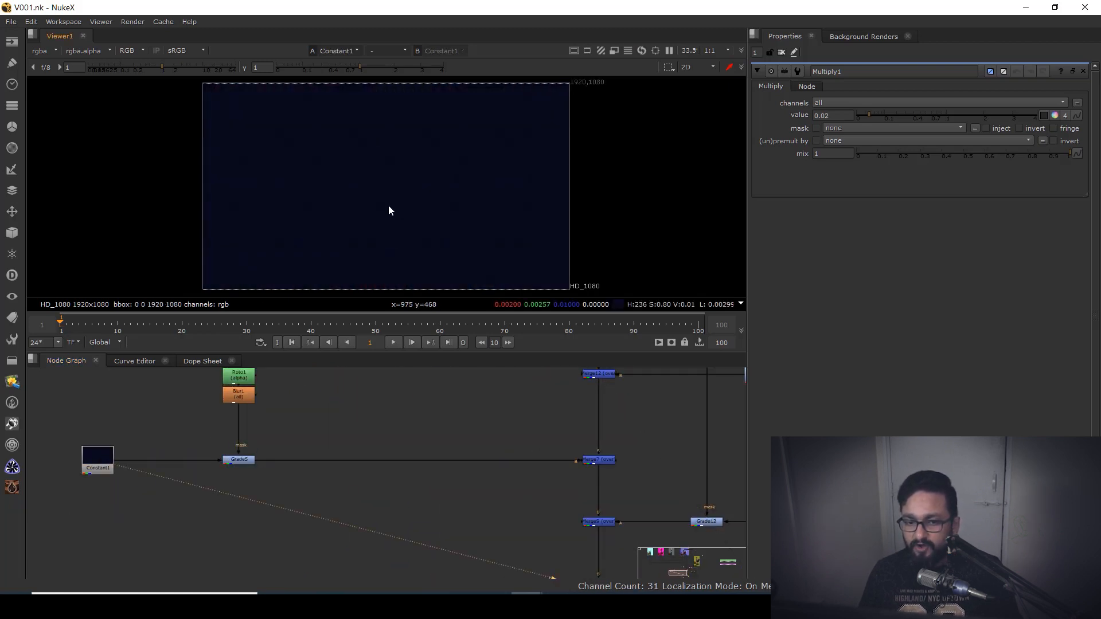
click(241, 462)
key(1)
drag(583, 480, 452, 496)
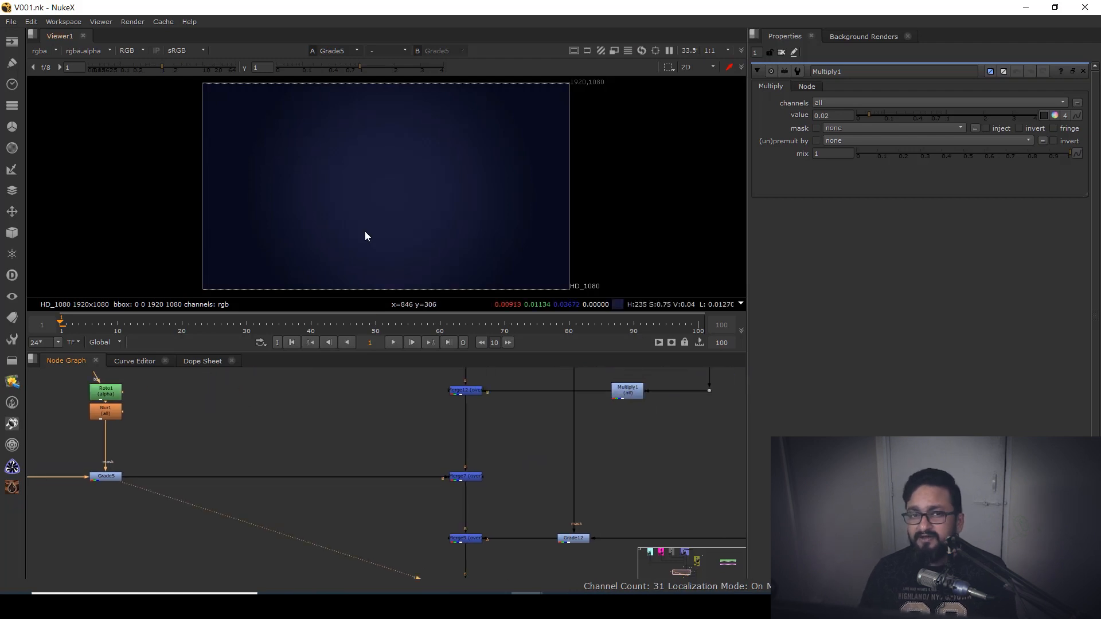
- View Merge12 and Merge7 in turn to compare the comp without and with the blue backdrop
click(467, 391)
key(1)
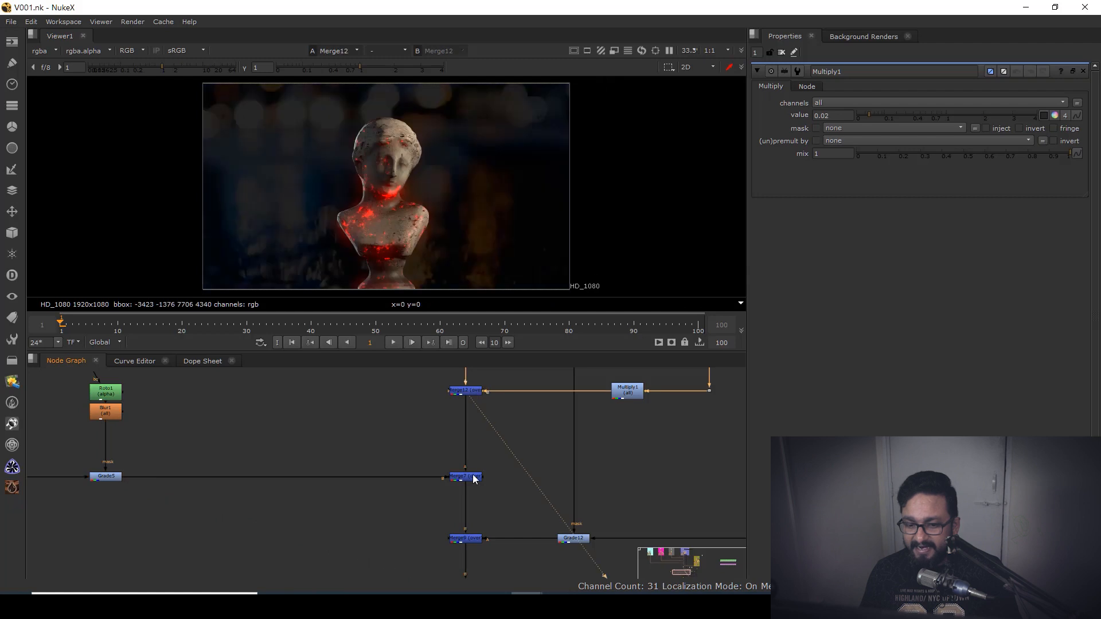
scroll(466, 477, up, 5)
click(466, 477)
key(1)
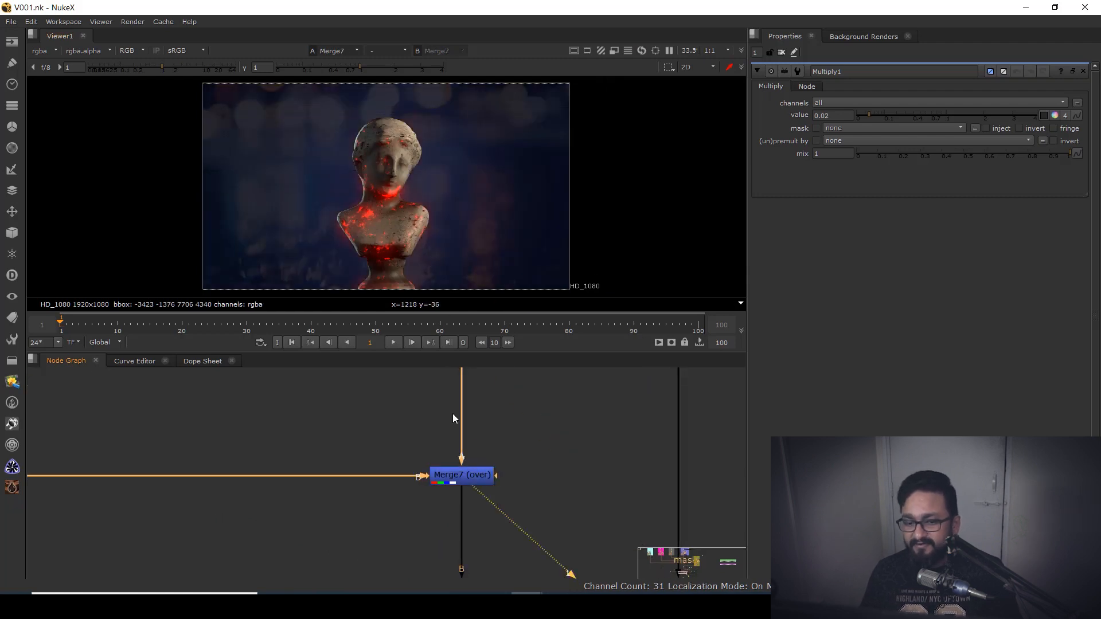
- View the outputs of Noise2 and the Merge8 mask below it to examine the source of the light rays
scroll(493, 470, down, 5)
drag(670, 445, 535, 491)
drag(566, 415, 514, 470)
scroll(514, 471, up, 5)
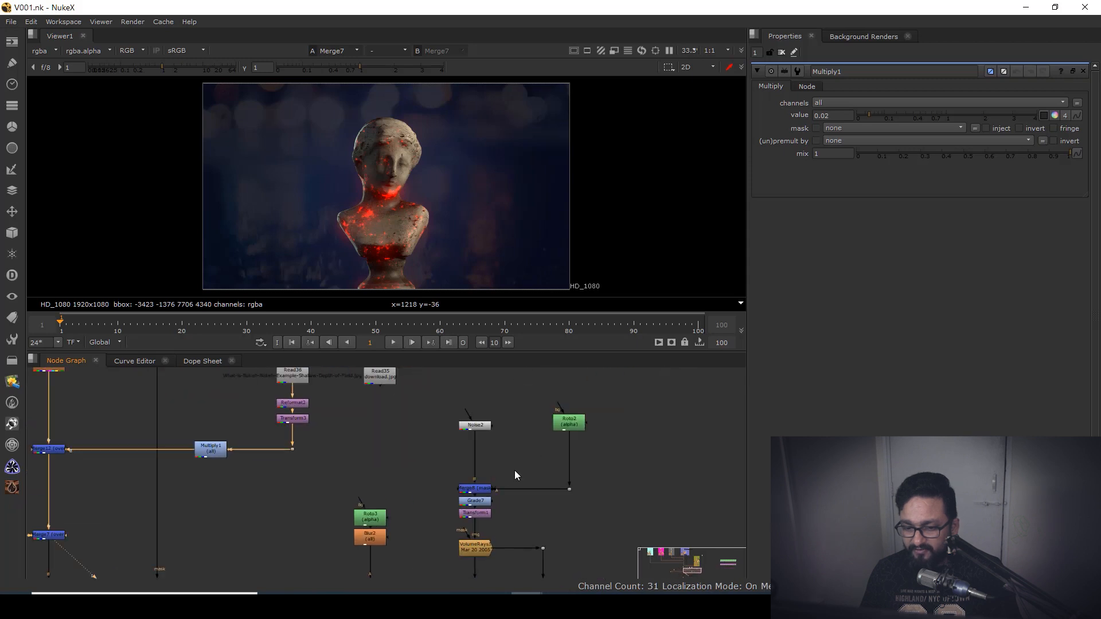
click(476, 409)
key(1)
click(525, 430)
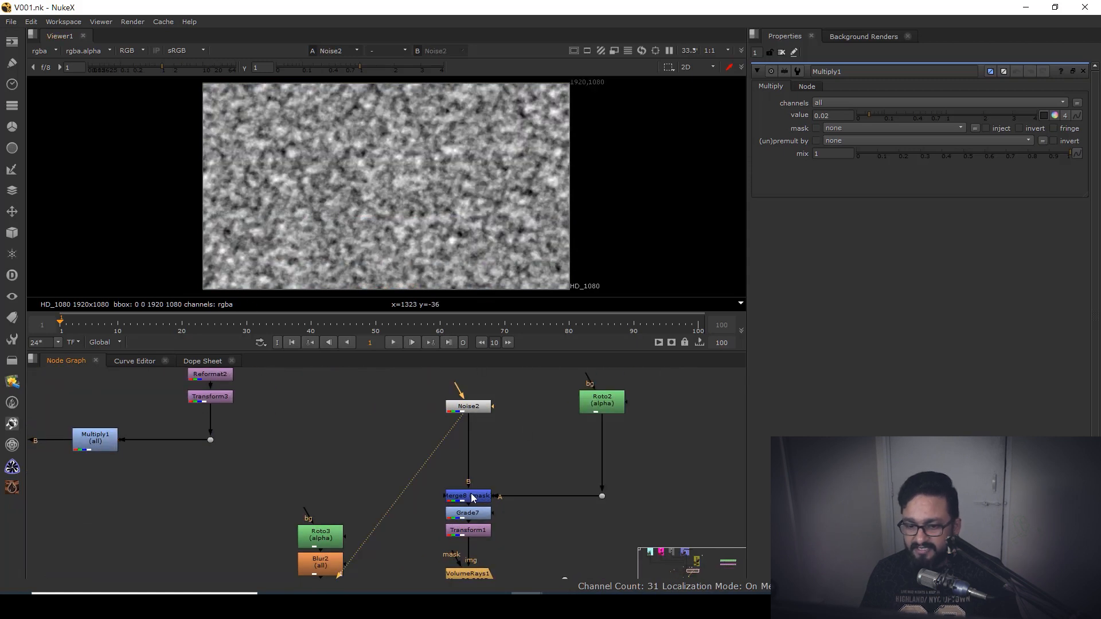
click(473, 497)
key(1)
- View the output of VolumeRays1 to examine the volumetric rays generated from the masked noise
drag(570, 528, 570, 496)
scroll(484, 493, up, 4)
click(484, 494)
key(1)
scroll(536, 513, down, 4)
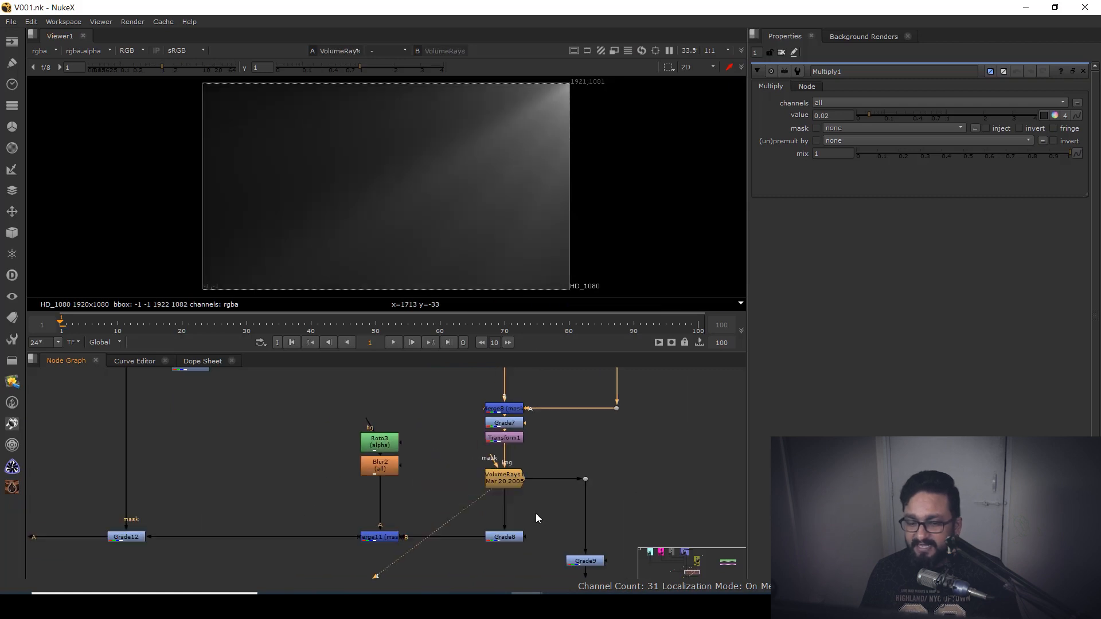
- View the outputs of Grade8 and Merge11 to examine the warm tint and roto mask on the light rays
scroll(504, 460, up, 3)
click(503, 455)
key(1)
scroll(559, 147, down, 2)
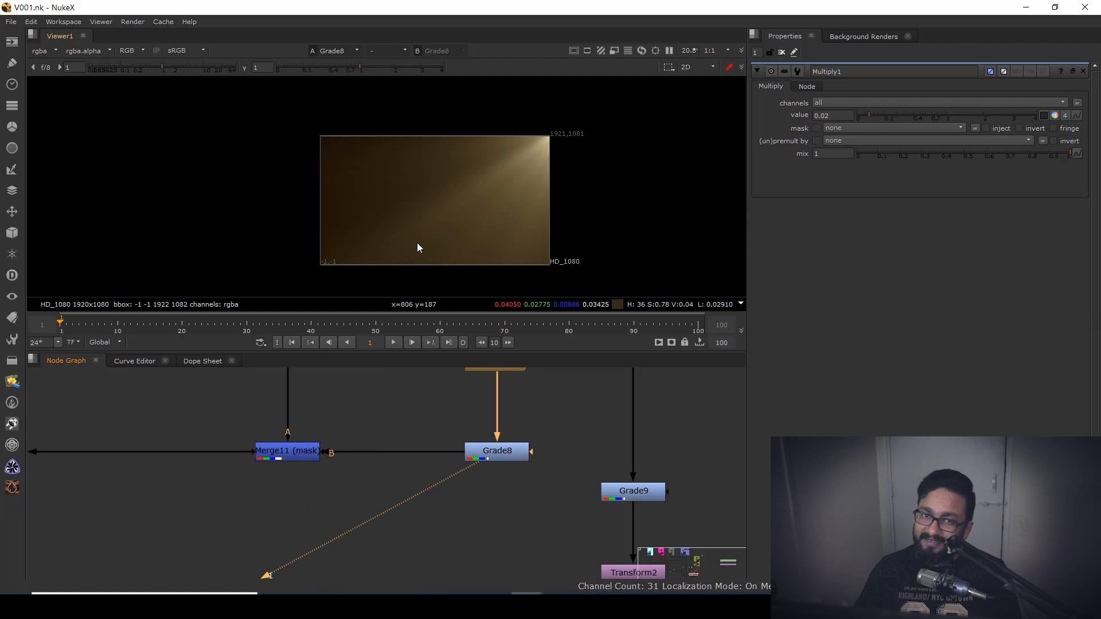
scroll(414, 485, down, 4)
scroll(449, 498, up, 2)
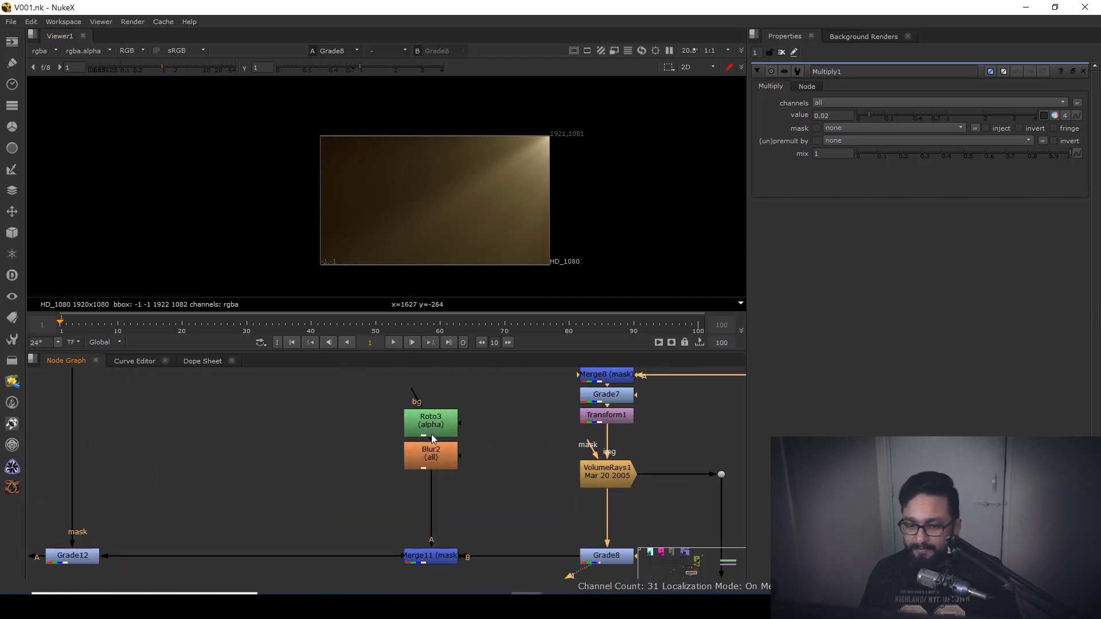
click(436, 560)
key(1)
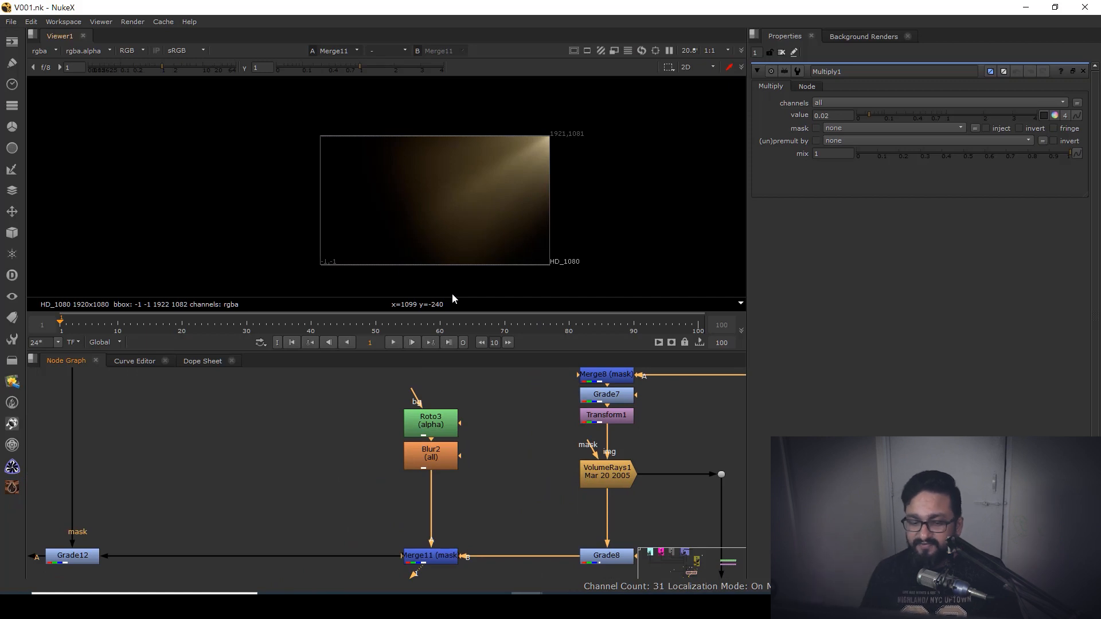
- View the output of Merge9 and examine the bust closely with the warm light rays added
scroll(355, 476, down, 3)
click(284, 504)
key(1)
scroll(441, 196, up, 1)
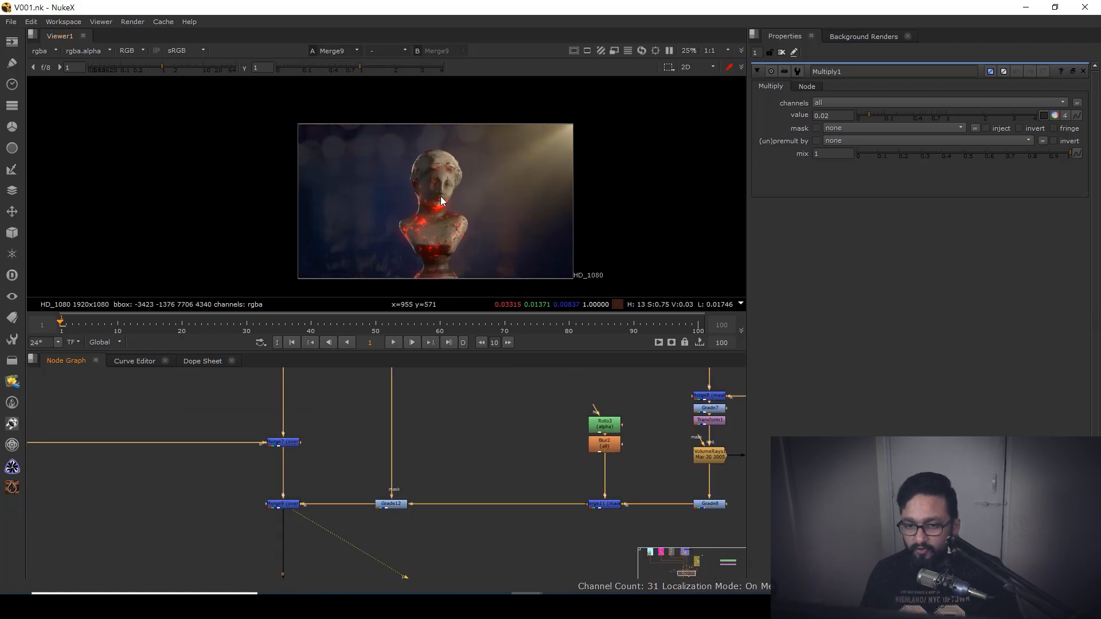
scroll(440, 196, up, 2)
scroll(395, 500, up, 3)
scroll(429, 395, down, 5)
scroll(442, 488, up, 2)
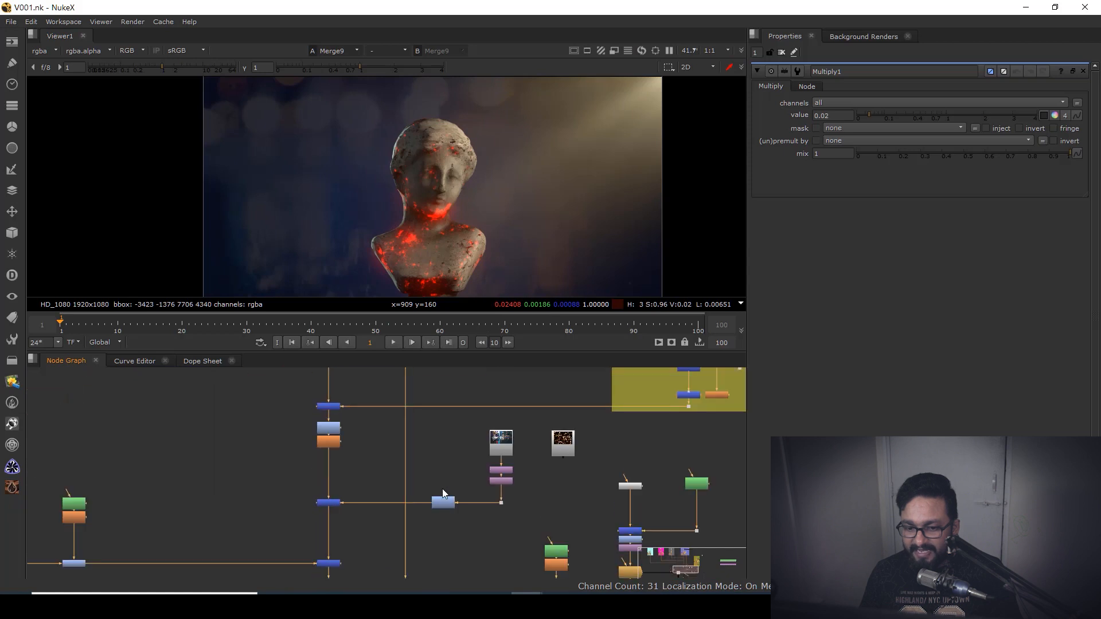
- View Grade10's mask and Grade12's output, raising the viewer gain to 16 to inspect the bust silhouette and resetting it to 1
drag(443, 389, 446, 488)
click(409, 427)
scroll(402, 498, up, 5)
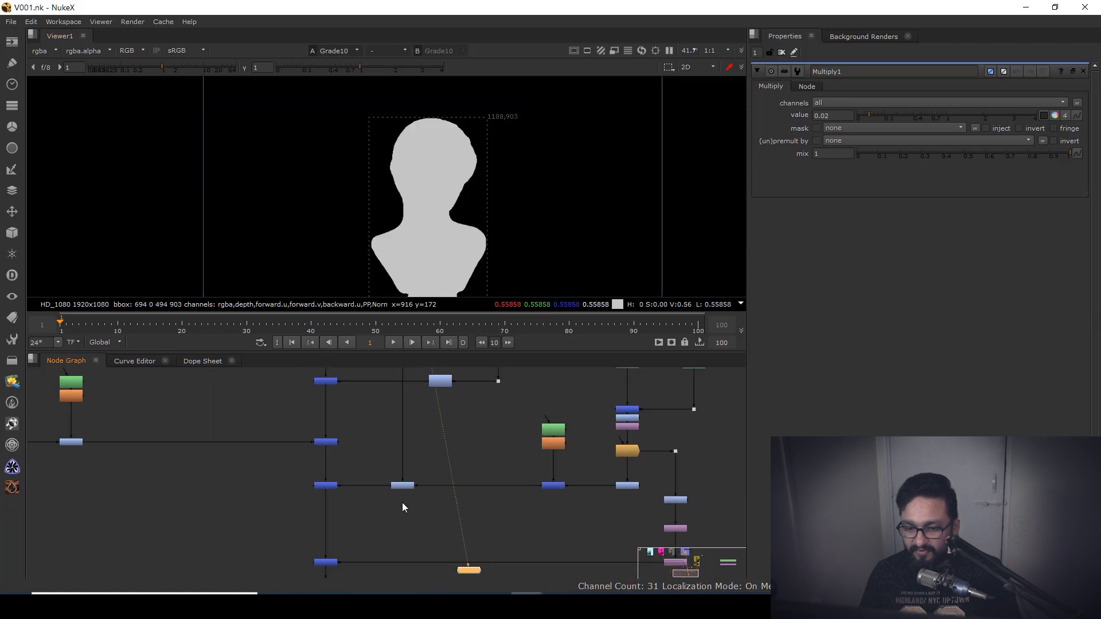
click(400, 476)
key(1)
scroll(450, 202, up, 3)
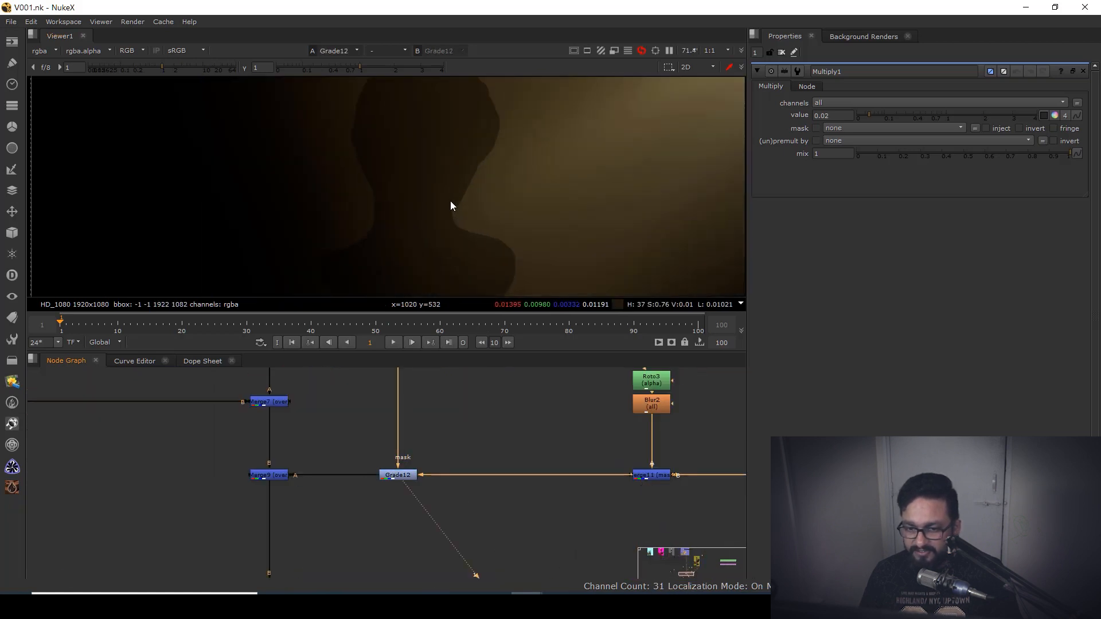
drag(187, 67, 213, 70)
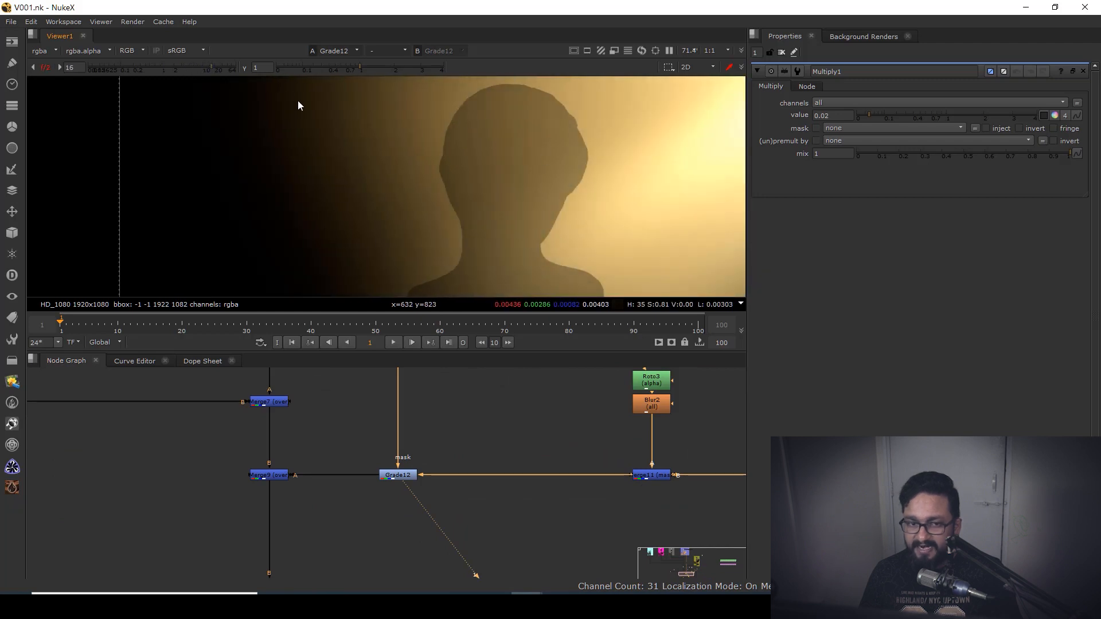
ctrl+click(183, 65)
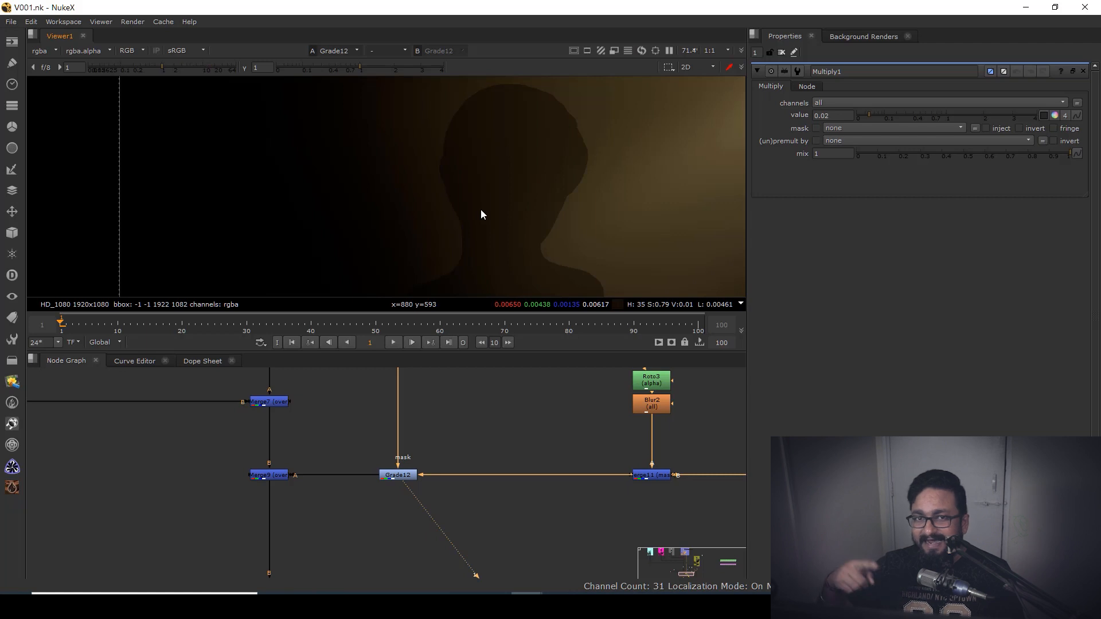
scroll(531, 205, down, 3)
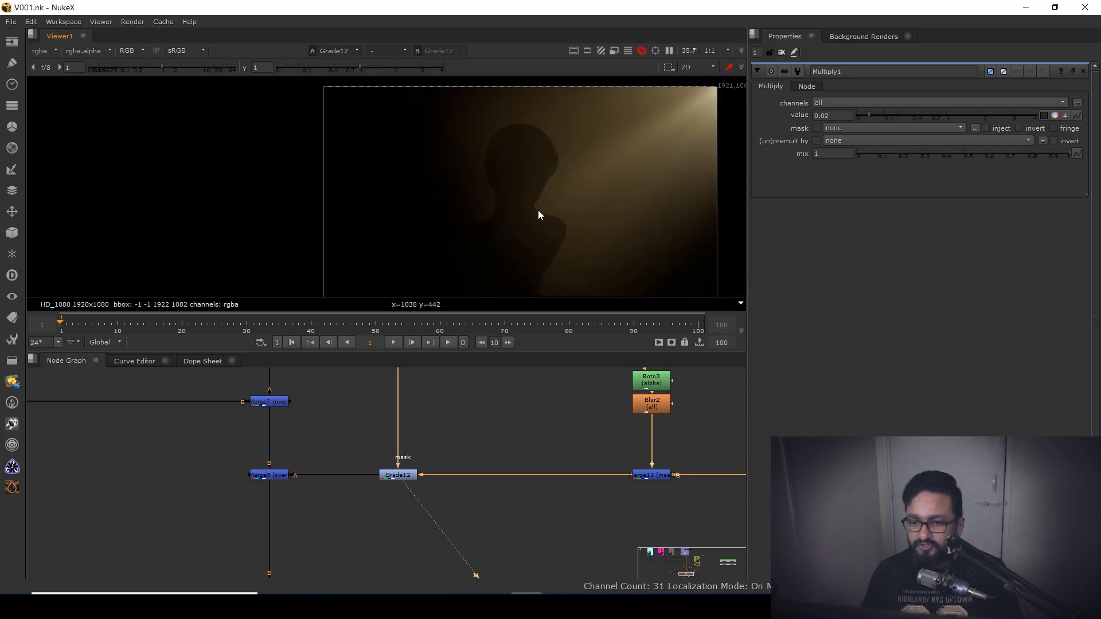
- View Merge9 again and examine the remaining nodes down to the end of the comp tree
drag(309, 438, 227, 505)
key(1)
scroll(482, 491, down, 2)
scroll(435, 491, down, 3)
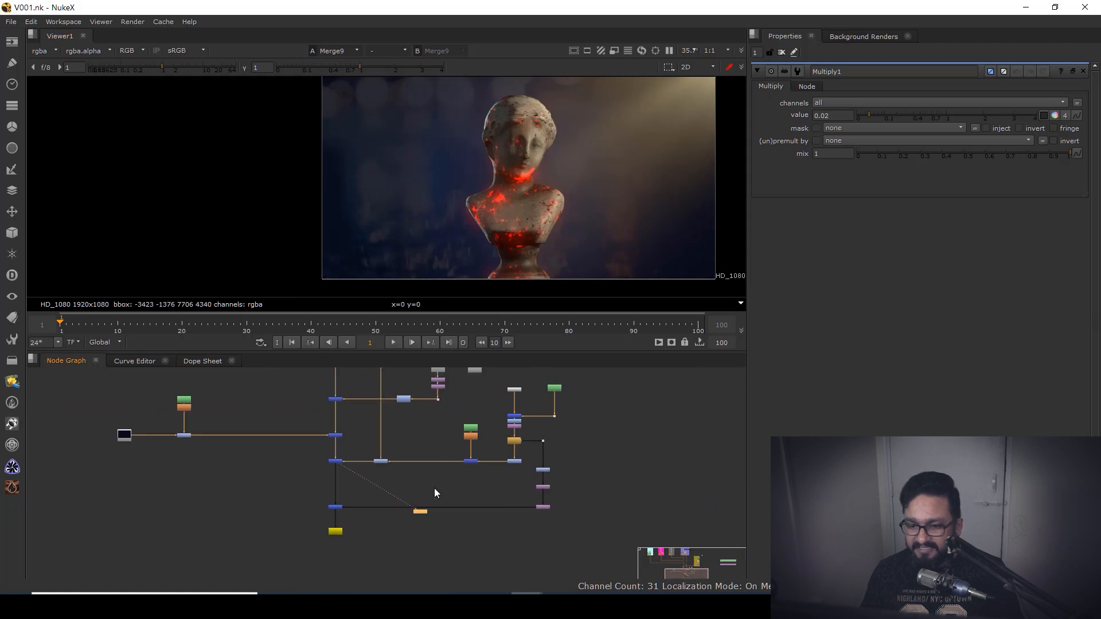
- View VolumeRays1 and Grade9 in turn to compare the plain rays with their teal-graded branch
scroll(515, 444, up, 3)
click(462, 442)
key(1)
scroll(470, 450, up, 3)
scroll(487, 442, up, 2)
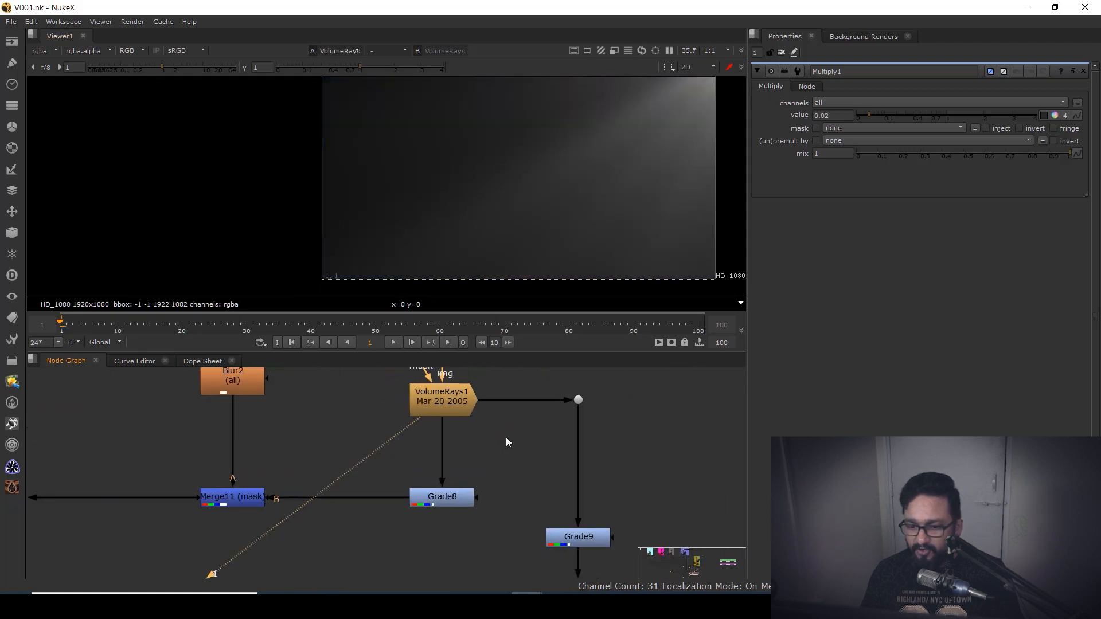
click(555, 501)
key(1)
scroll(593, 228, down, 3)
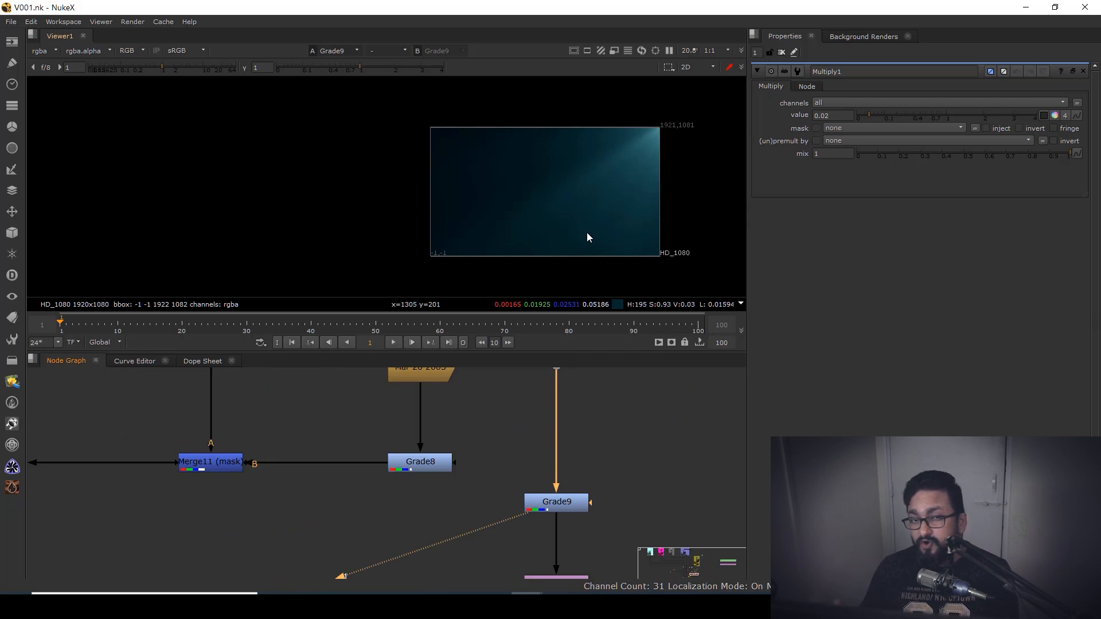
- View Transform2 and Mirror2_1 in turn to examine how the teal rays are repositioned and flipped
scroll(554, 529, down, 3)
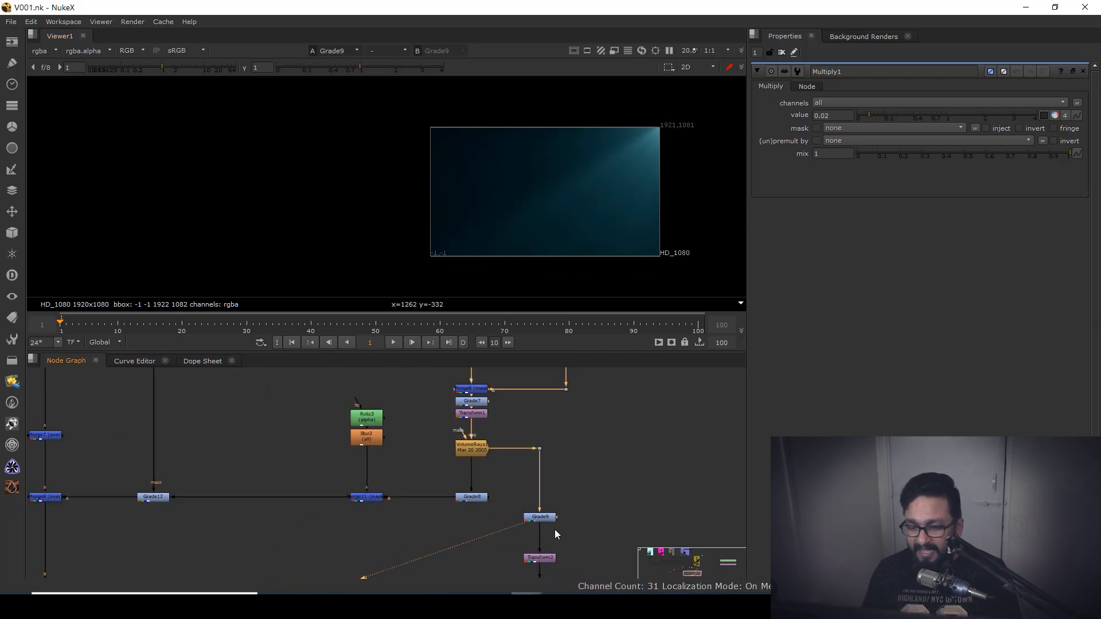
scroll(538, 505, up, 4)
click(530, 536)
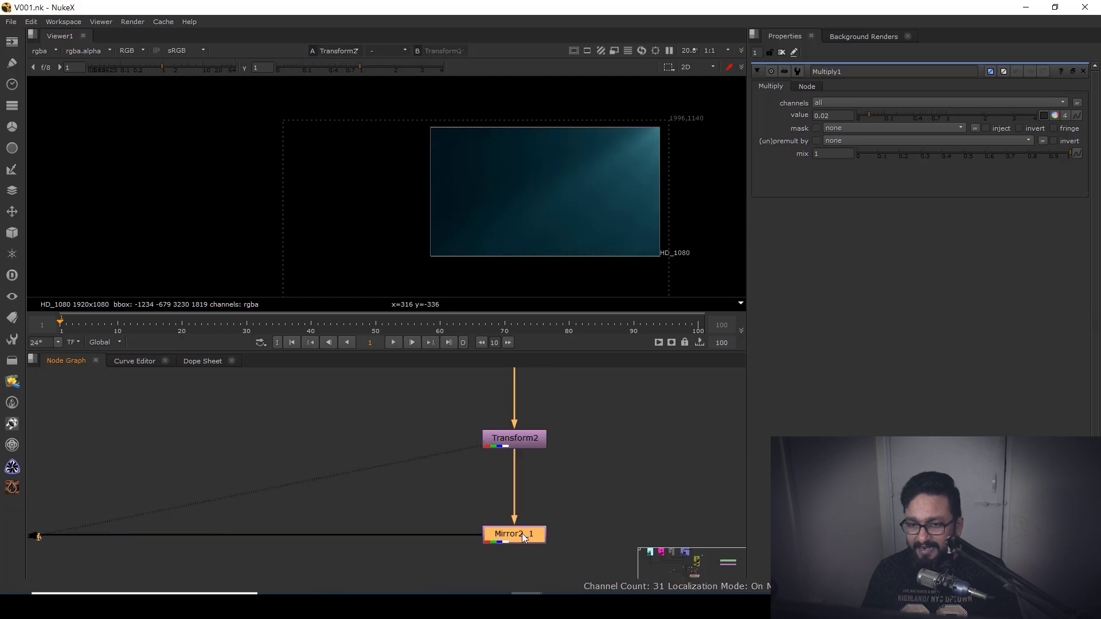
key(1)
scroll(453, 473, down, 4)
- View the output of Merge10 to examine the comp with both the teal and warm light rays
drag(549, 500, 849, 504)
drag(321, 439, 381, 402)
key(1)
drag(294, 482, 411, 522)
key(1)
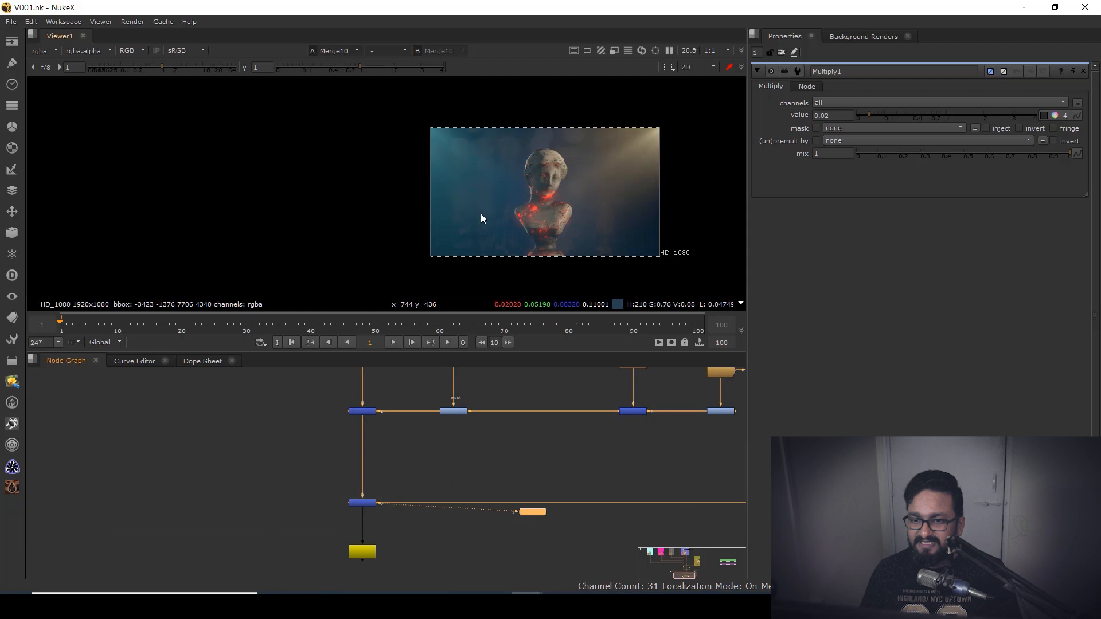
- Fit the final Merge10 image in a maximized viewer and inspect the bust up close
key(f)
key(space)
scroll(521, 291, up, 4)
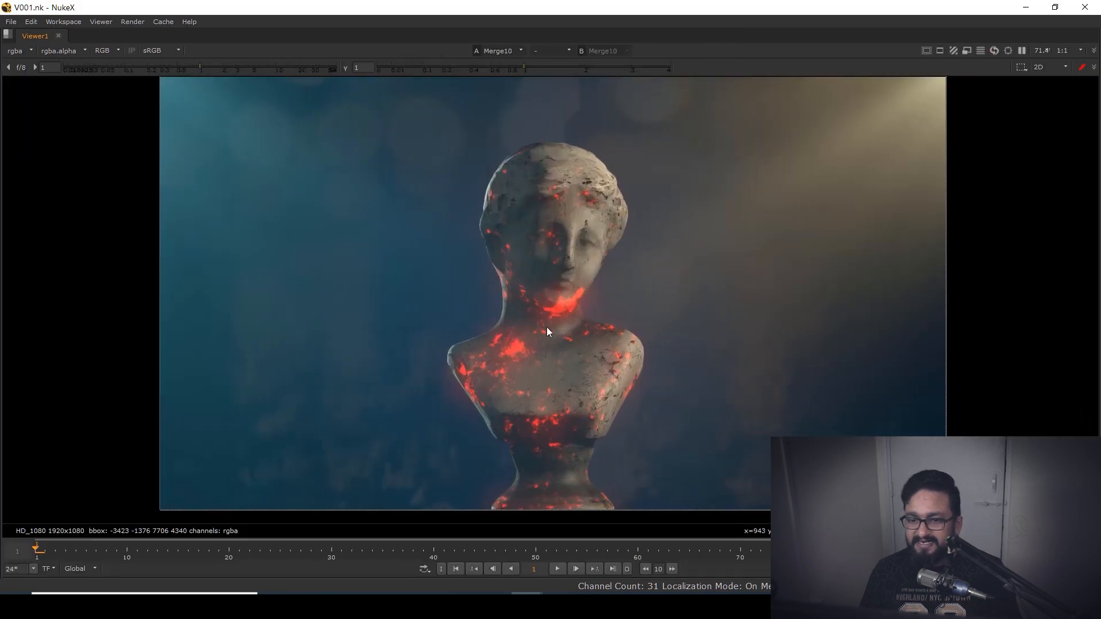